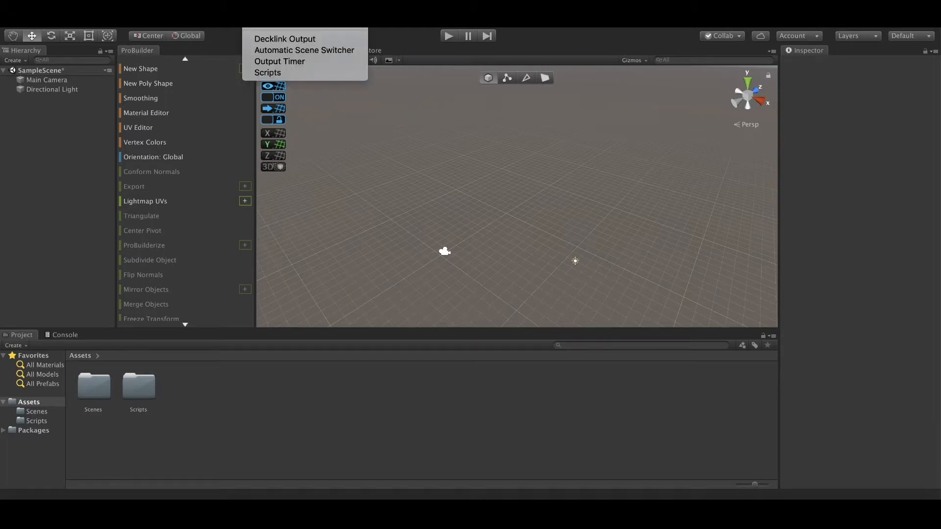
# Step: Open the Package Manager and look through the list of all packages for ProBuilder and ProGrids
pyautogui.click(177, 42)
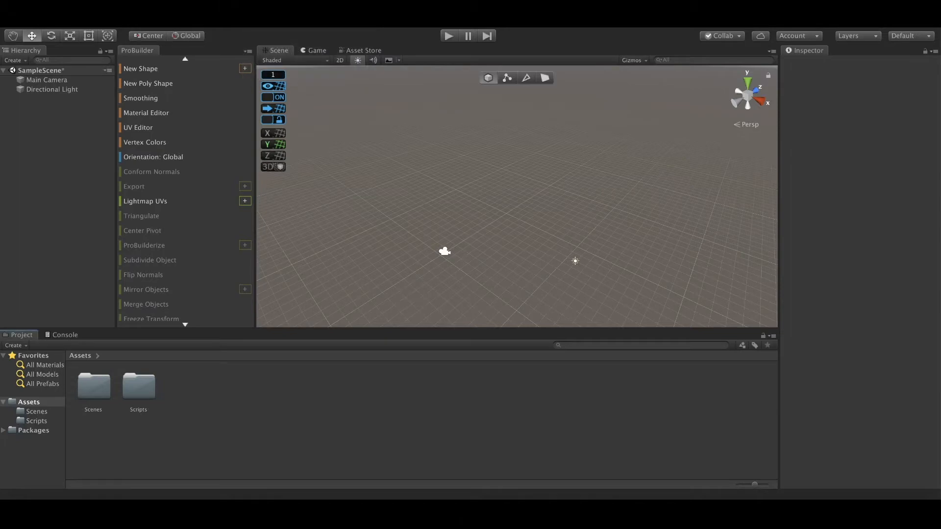
pyautogui.click(305, 8)
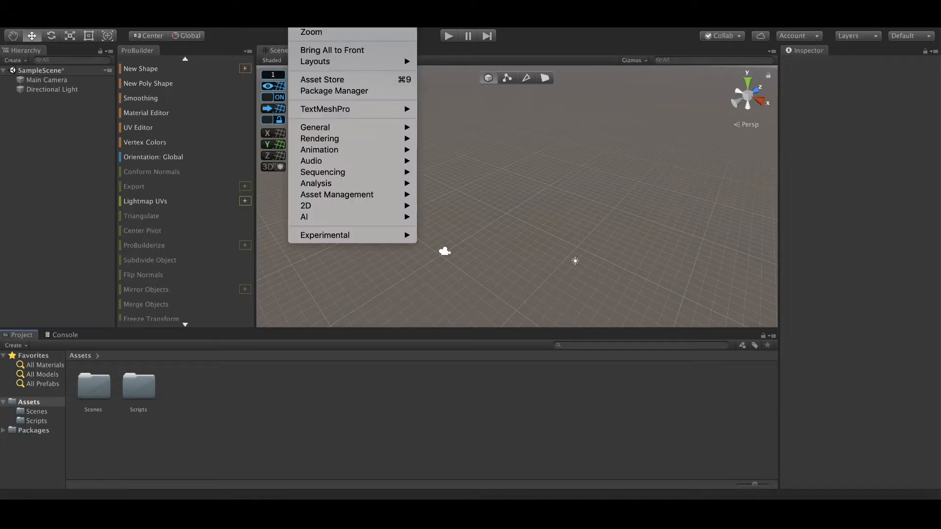
pyautogui.click(360, 92)
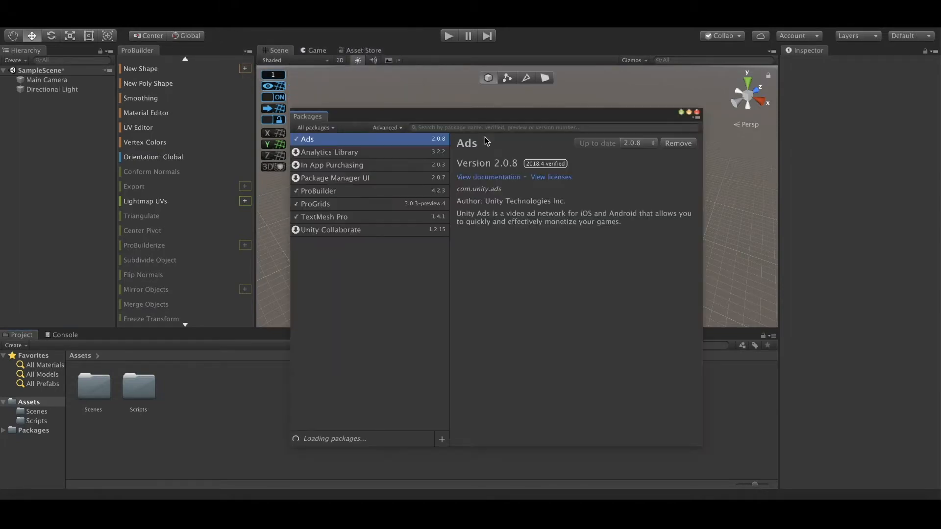
pyautogui.moveTo(471, 117); pyautogui.dragTo(450, 116)
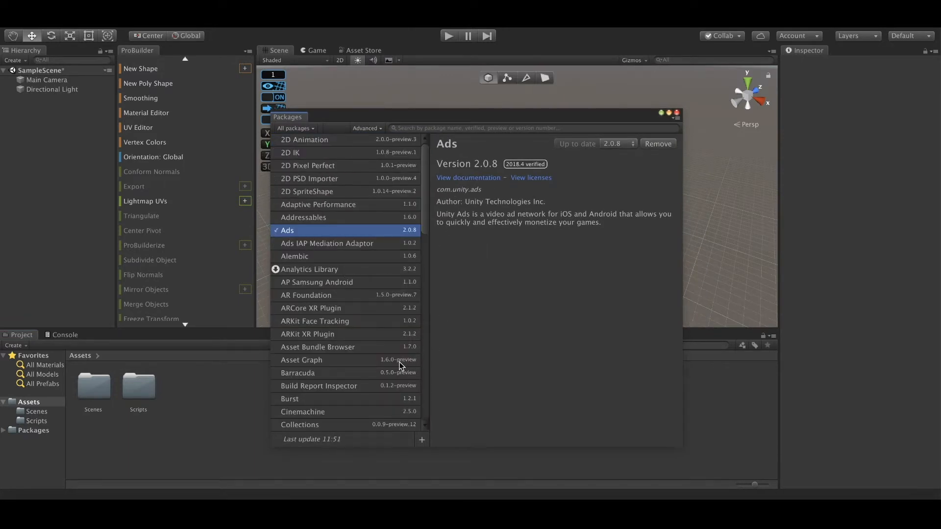
pyautogui.scroll(-15, 342, 273)
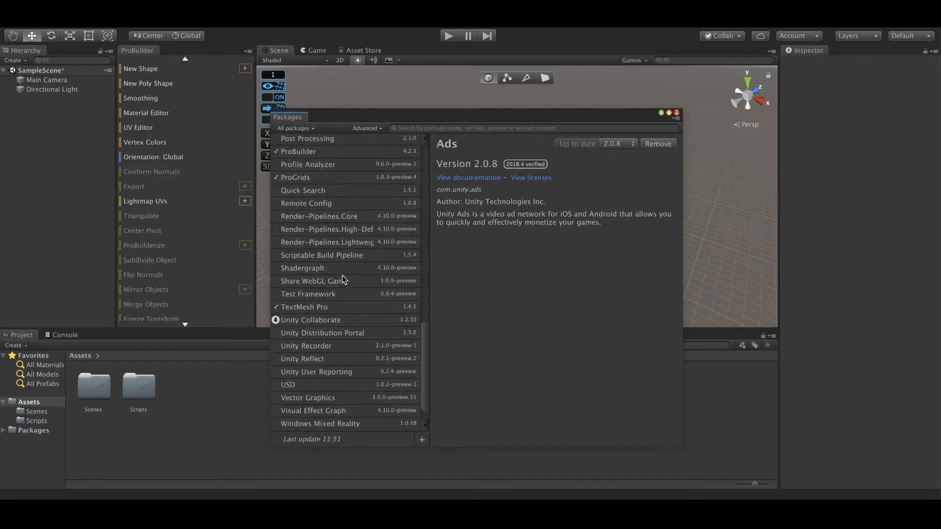
pyautogui.scroll(15, 342, 276)
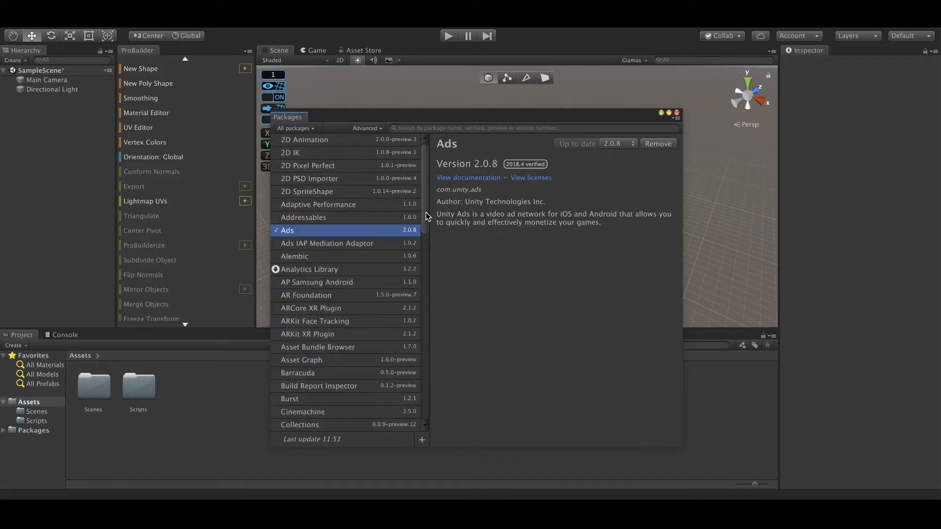
pyautogui.moveTo(425, 213); pyautogui.dragTo(433, 295)
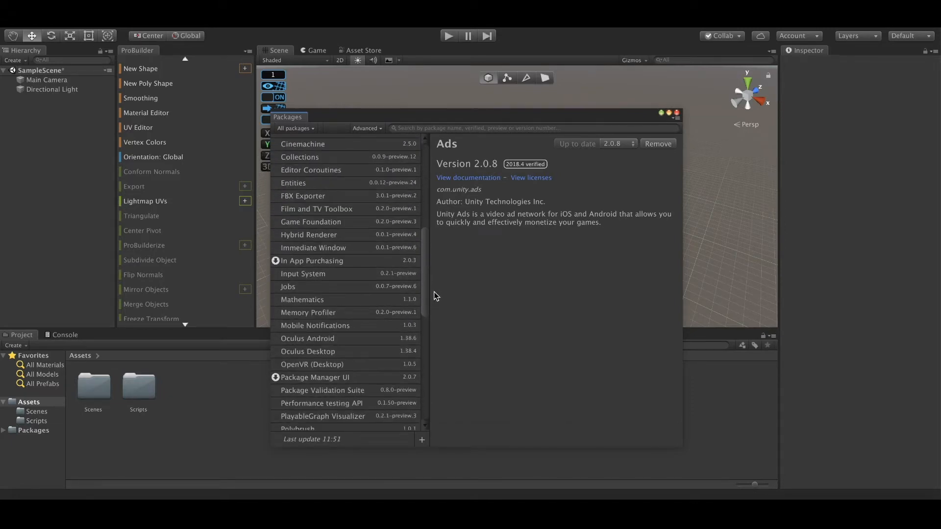
pyautogui.scroll(-5, 331, 235)
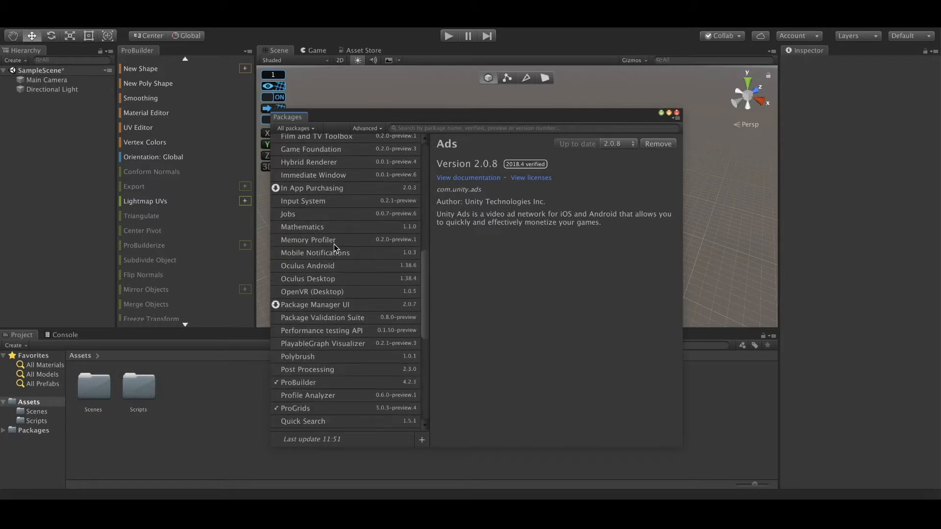
# Step: Check the Show preview packages option for ProGrids in the Package Manager and close the window
pyautogui.click(378, 129)
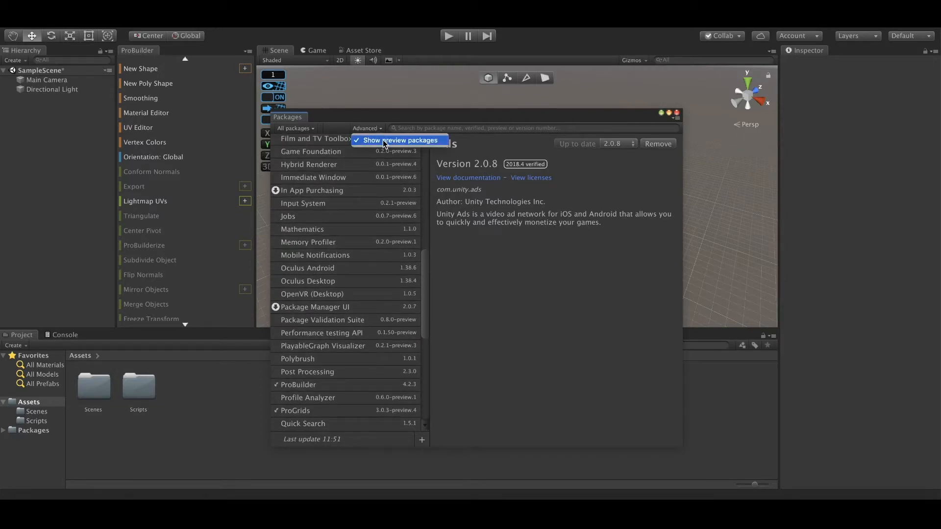
pyautogui.click(383, 128)
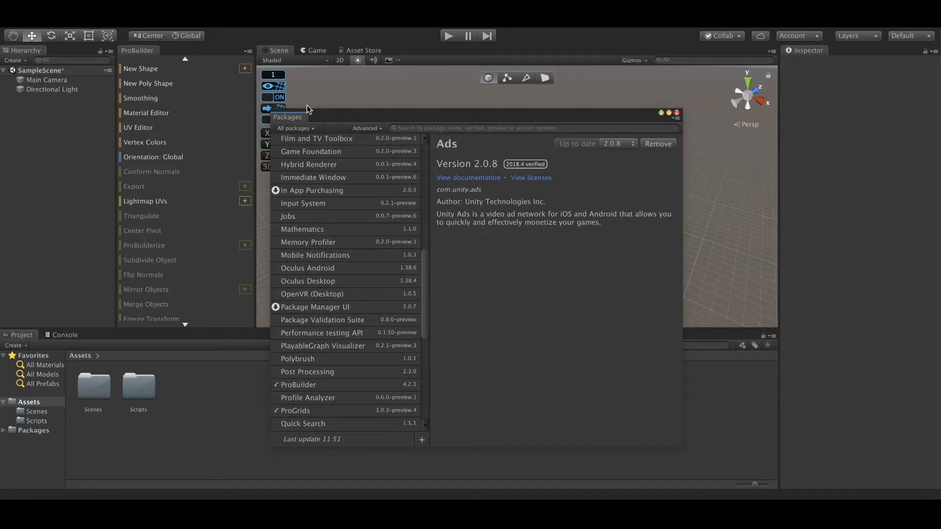
pyautogui.moveTo(397, 125); pyautogui.dragTo(424, 127)
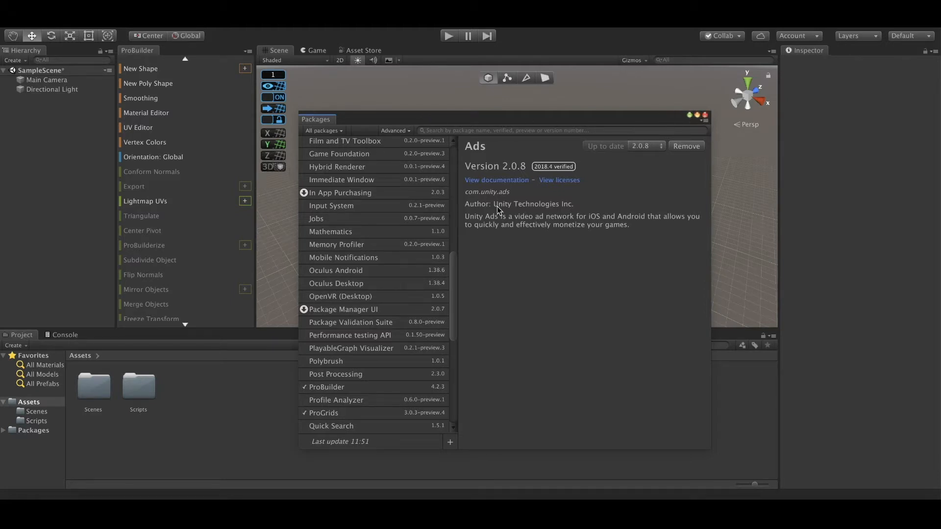
pyautogui.scroll(1, 409, 337)
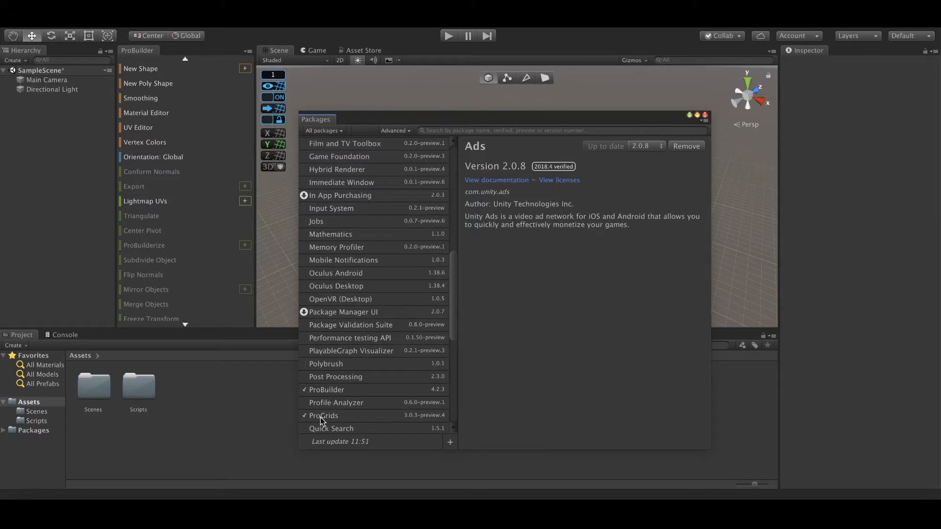
pyautogui.click(395, 130)
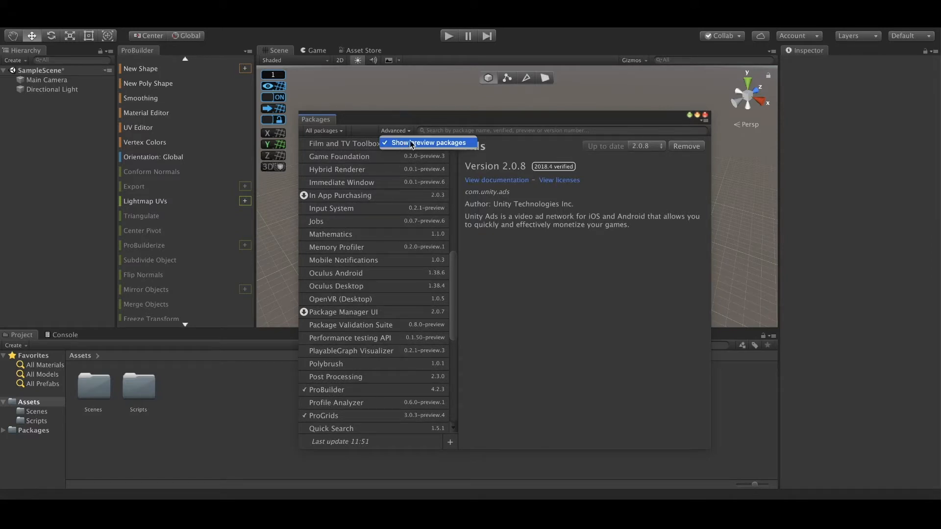
pyautogui.click(662, 117)
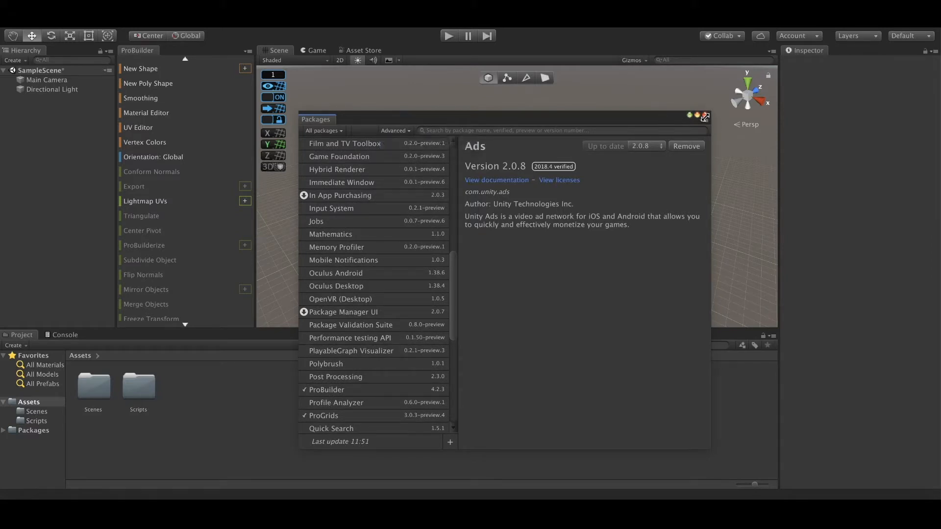
pyautogui.click(705, 117)
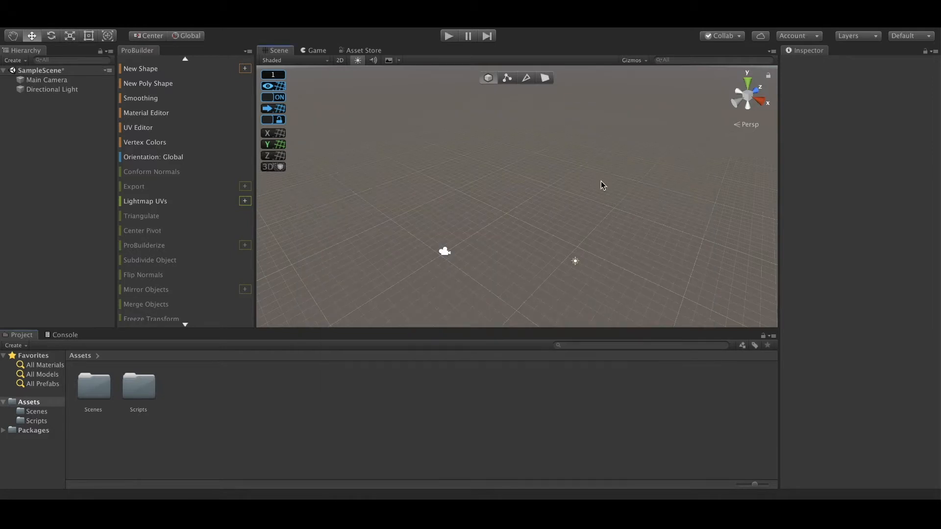
# Step: Examine the main camera and the directional light in the scene, including the light's Intensity setting
pyautogui.moveTo(603, 185)
pyautogui.keyDown('alt'); pyautogui.mouseDown()
pyautogui.moveTo(611, 178)
pyautogui.moveTo(649, 208)
pyautogui.moveTo(602, 196)
pyautogui.mouseUp(); pyautogui.keyUp('alt')
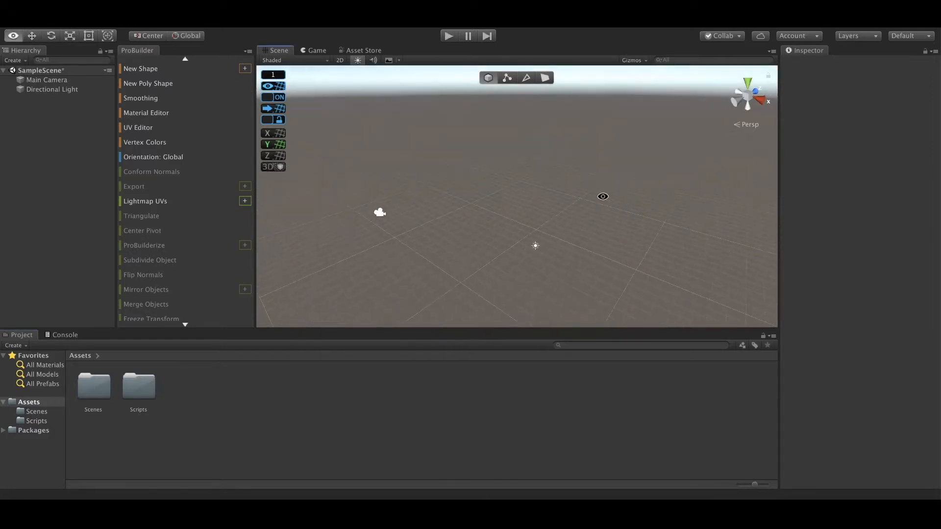
pyautogui.click(380, 211)
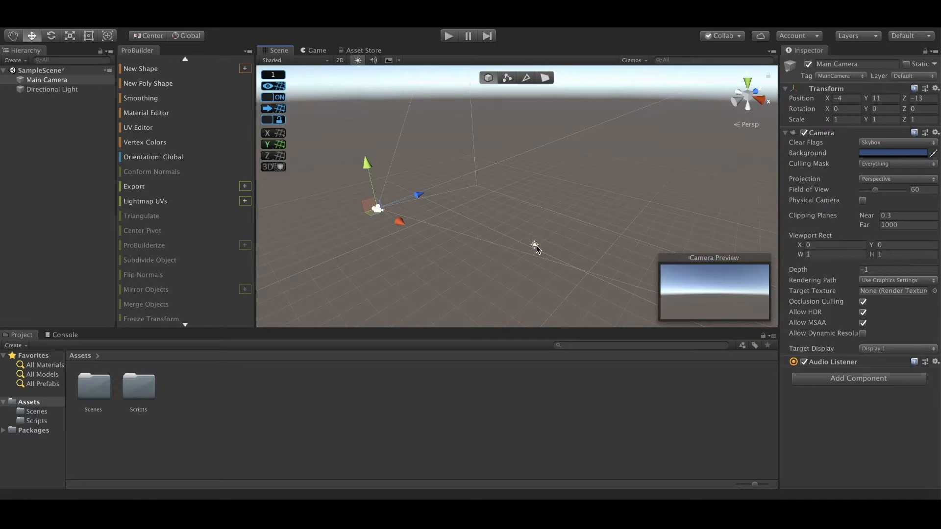
pyautogui.click(535, 249)
pyautogui.click(484, 274)
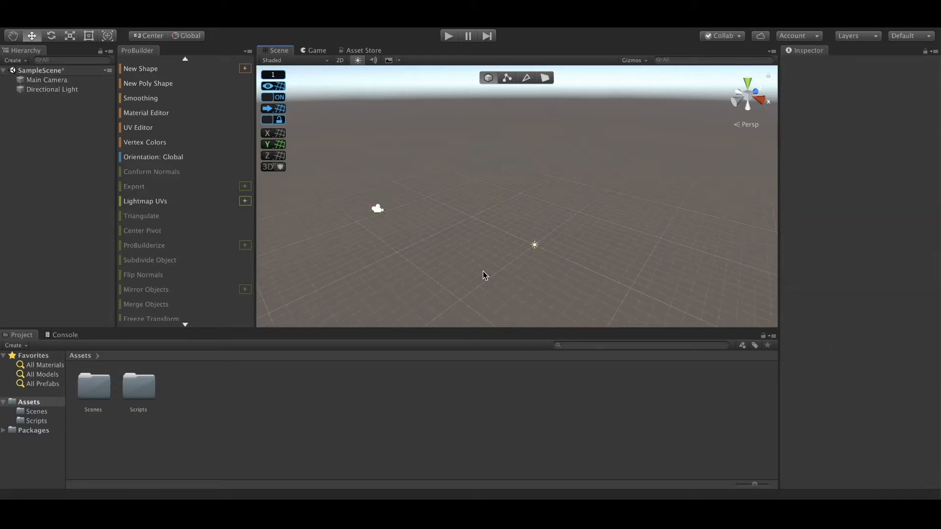
pyautogui.click(535, 248)
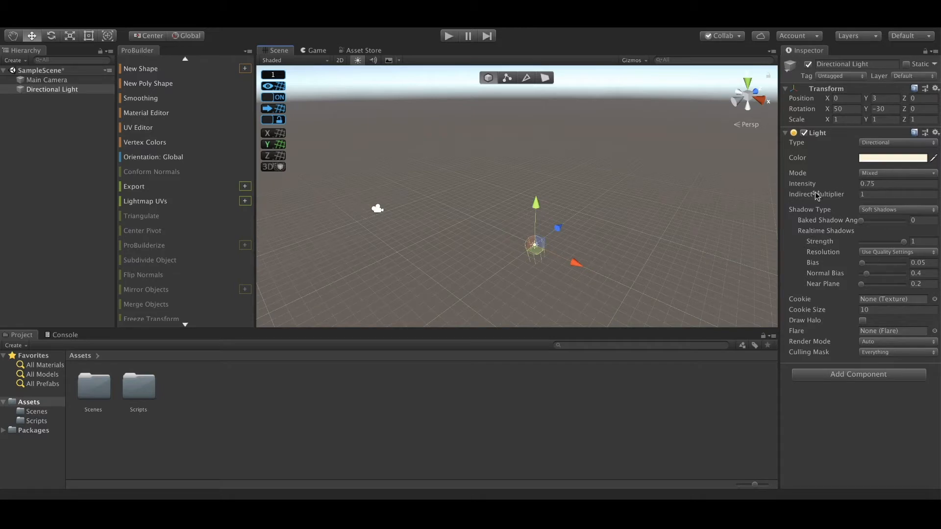
pyautogui.click(882, 184)
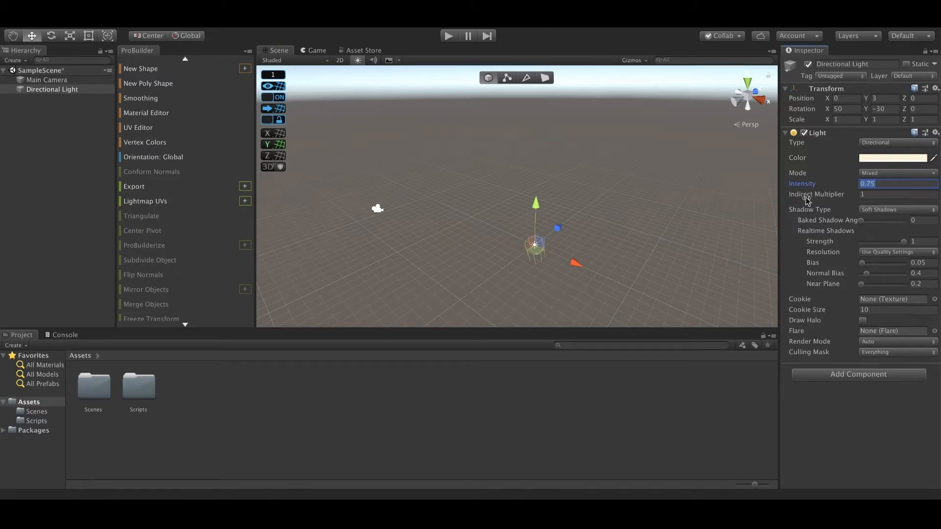
pyautogui.click(607, 201)
# Step: Build a 1 × 1 × 1 cube with the ProBuilder Shape Tool
pyautogui.click(244, 68)
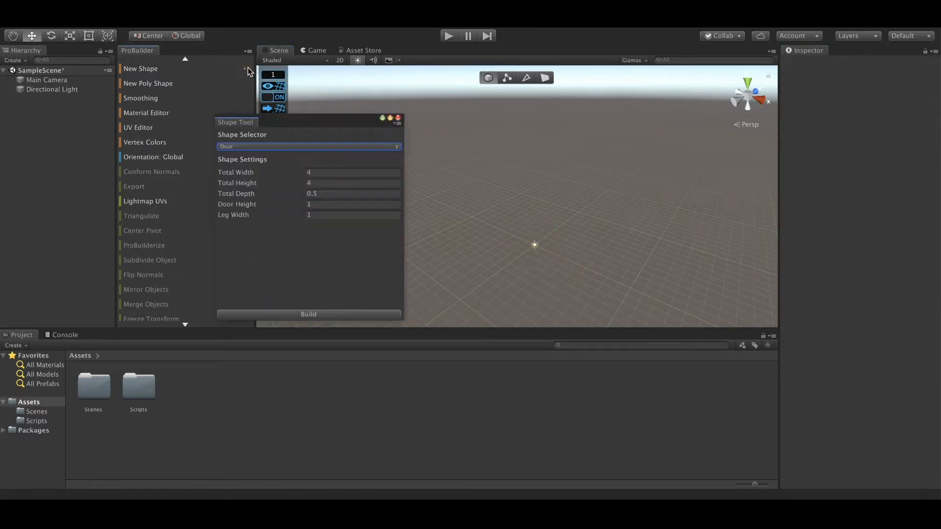
pyautogui.click(260, 146)
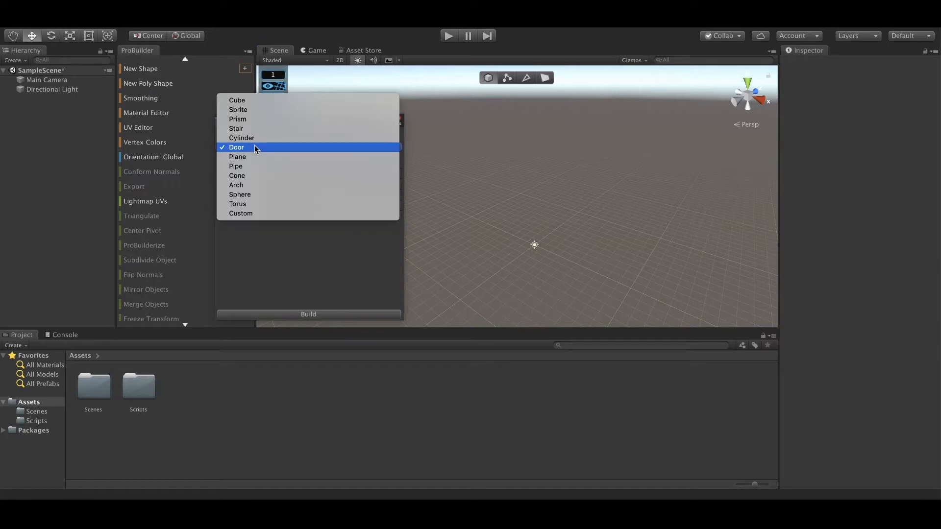
pyautogui.click(260, 98)
pyautogui.click(312, 314)
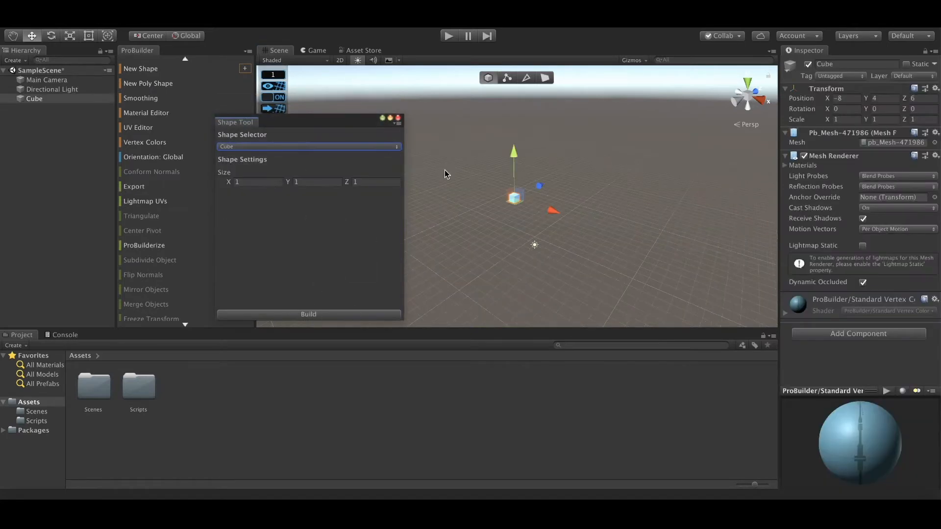
pyautogui.click(325, 314)
# Step: Move the new cube along the X axis to position -1 and deselect it
pyautogui.moveTo(555, 211); pyautogui.dragTo(590, 234)
pyautogui.click(595, 272)
pyautogui.keyDown('alt'); pyautogui.moveTo(650, 241); pyautogui.dragTo(590, 271); pyautogui.keyUp('alt')
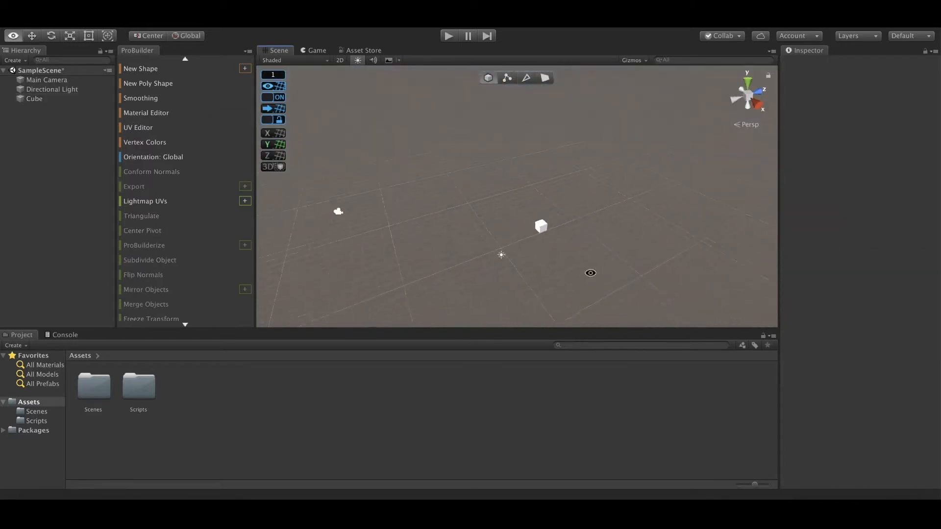
pyautogui.keyDown('alt'); pyautogui.moveTo(625, 229); pyautogui.dragTo(627, 224); pyautogui.keyUp('alt')
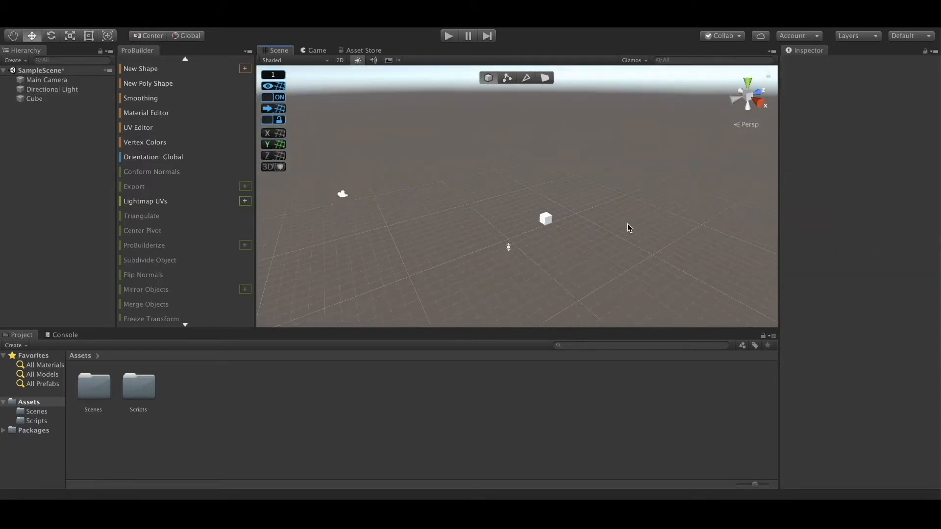
# Step: Lower the directional light's intensity to soften the shading on the cube
pyautogui.click(508, 248)
pyautogui.click(866, 185)
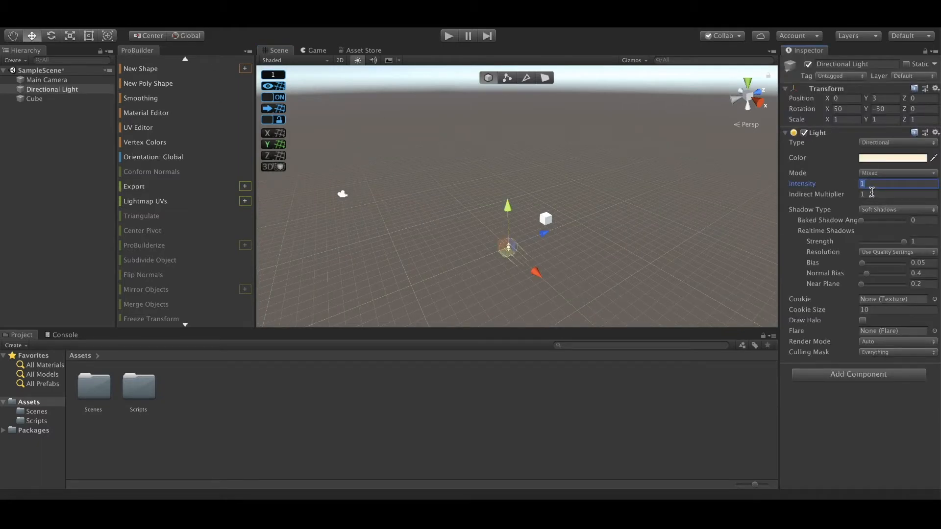
pyautogui.write('250')
pyautogui.click(572, 221)
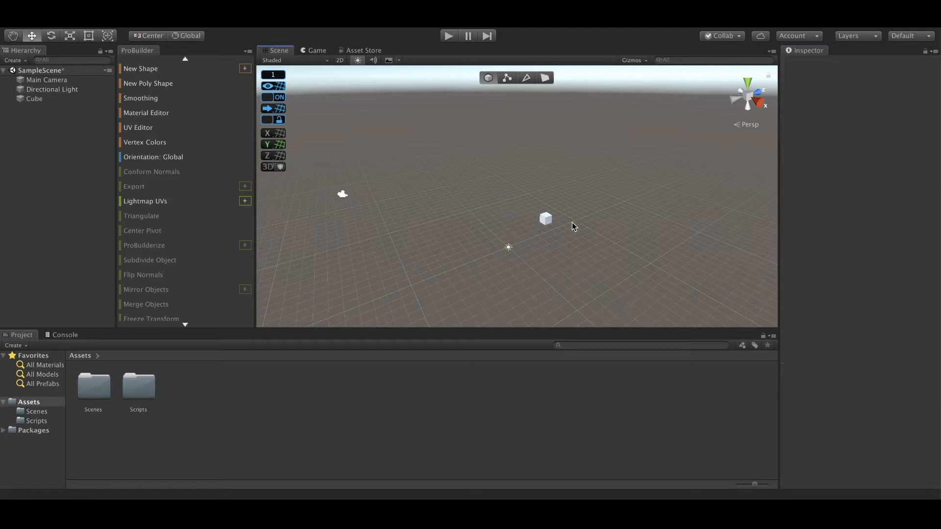
# Step: Select the cube, then undock the ProBuilder window over the scene and widen it to show its commands in two columns
pyautogui.scroll(3, 600, 236)
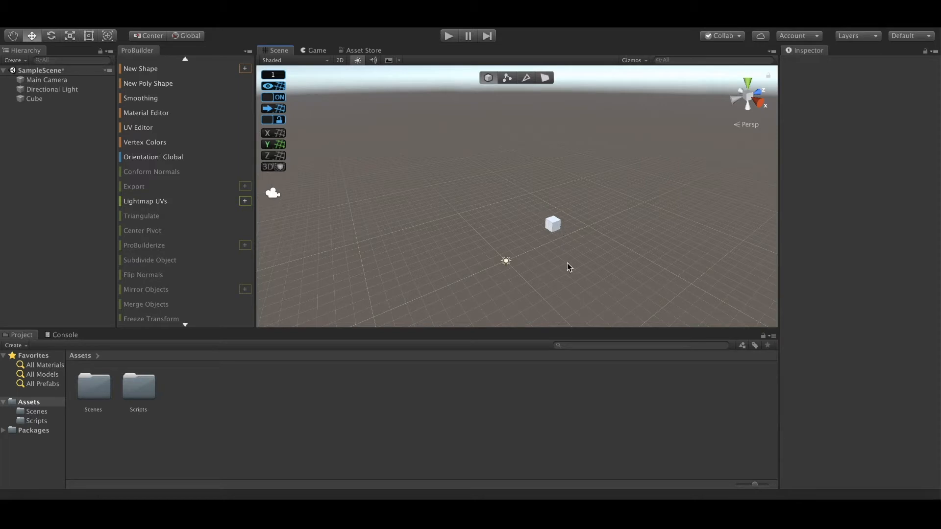
pyautogui.click(555, 225)
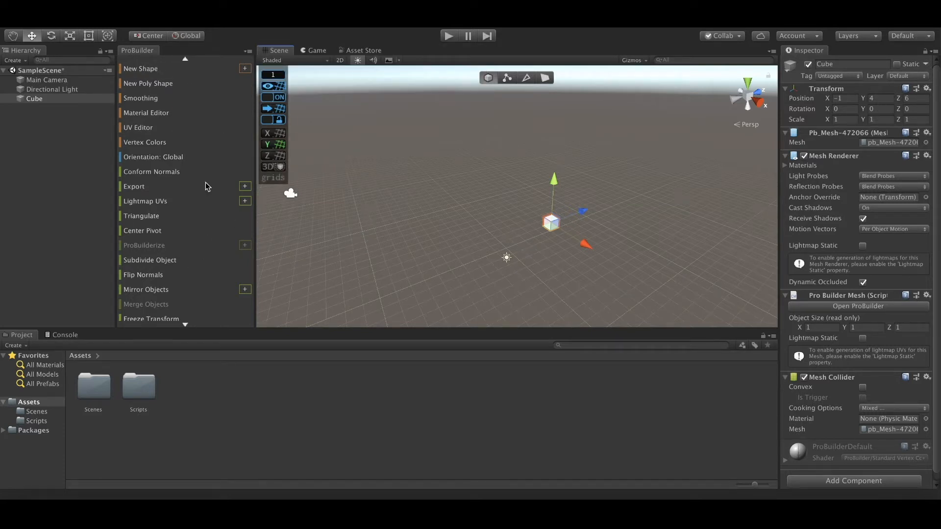
pyautogui.moveTo(142, 53); pyautogui.dragTo(470, 216)
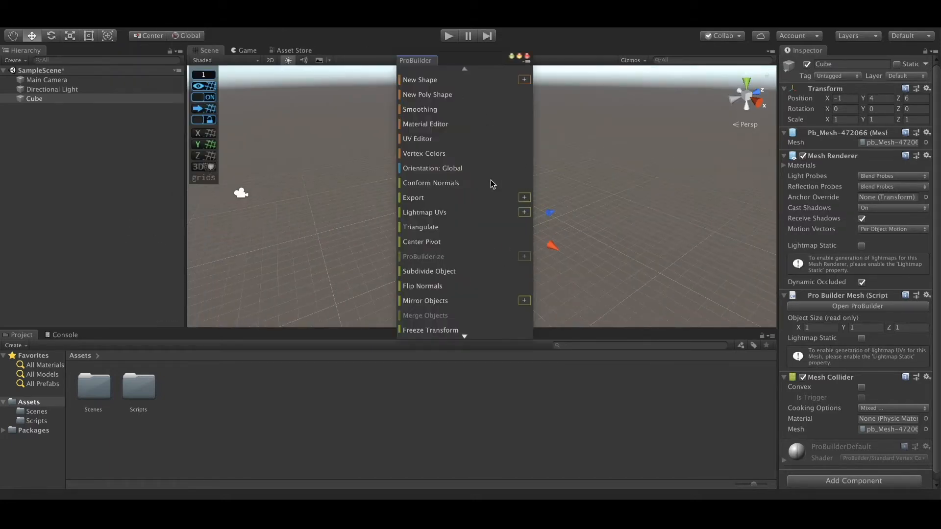
pyautogui.moveTo(532, 166); pyautogui.dragTo(621, 167)
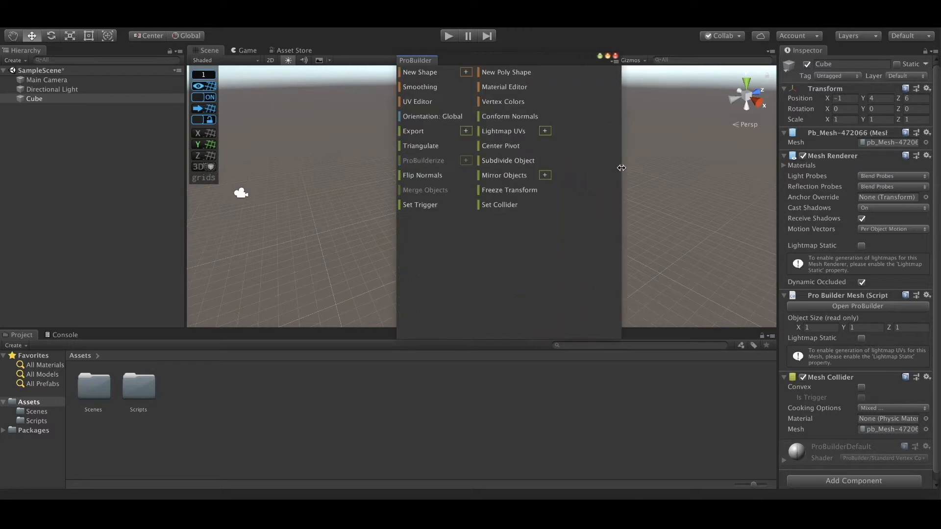
# Step: Look up the commands that open the ProBuilder window and control ProGrids
pyautogui.click(272, 22)
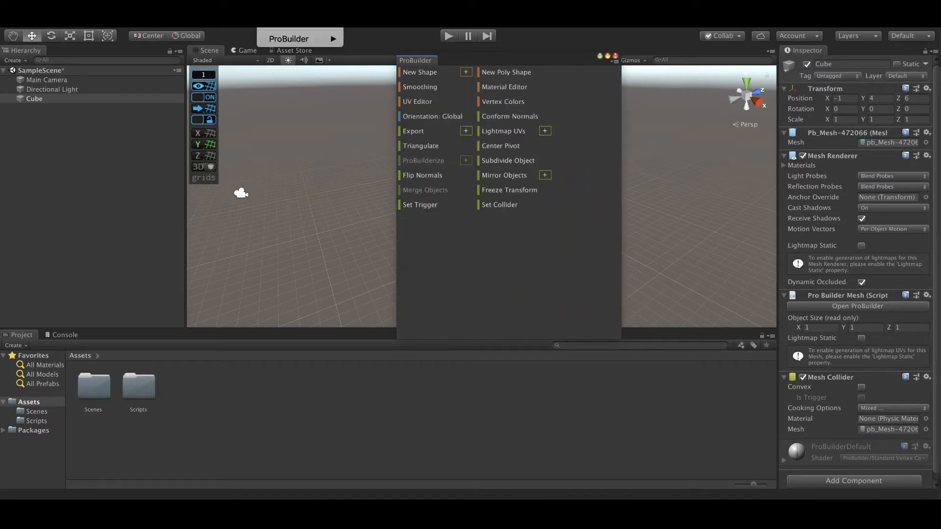
pyautogui.moveTo(284, 39)
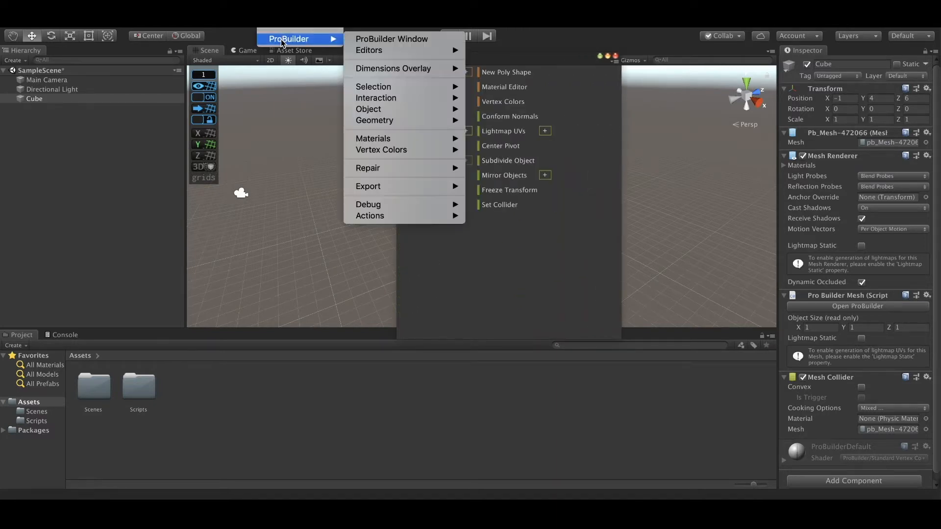
pyautogui.click(387, 40)
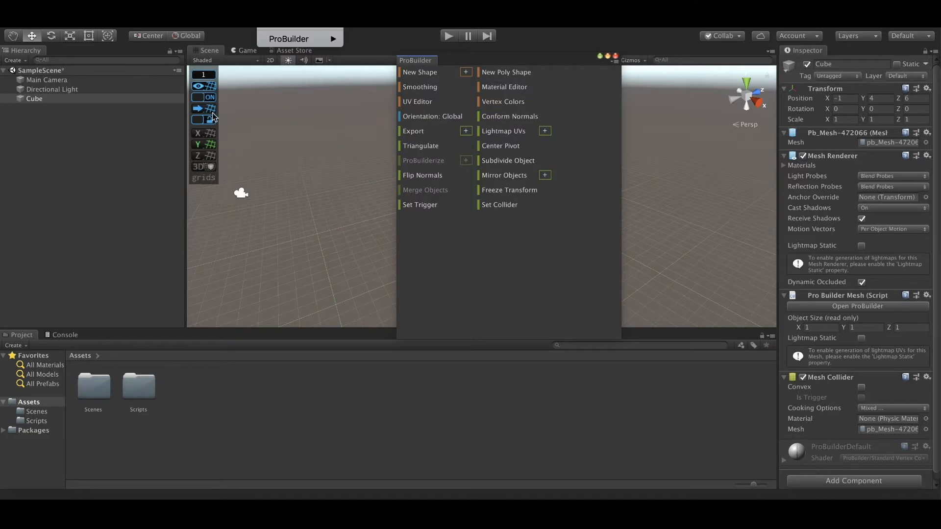
pyautogui.moveTo(311, 27)
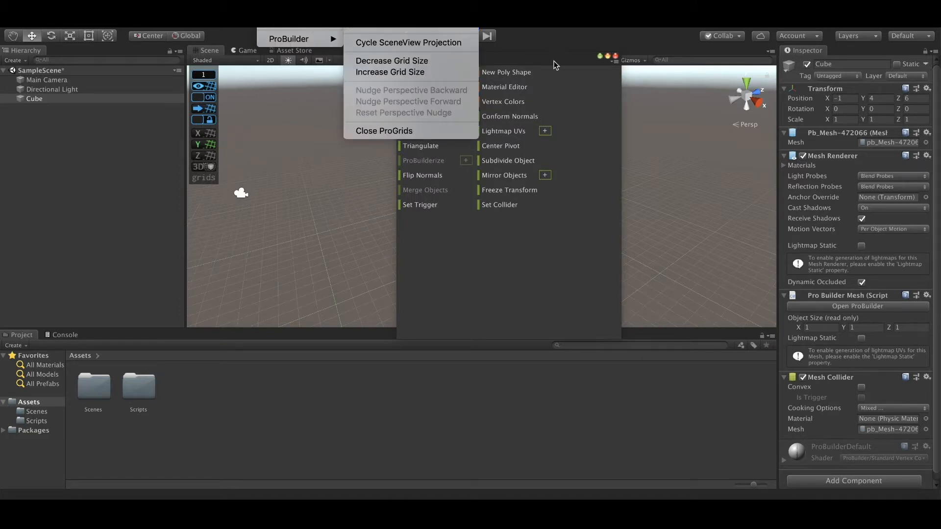
# Step: Dock the ProBuilder window between the Hierarchy and the Scene view
pyautogui.click(535, 61)
pyautogui.moveTo(419, 60); pyautogui.dragTo(164, 119)
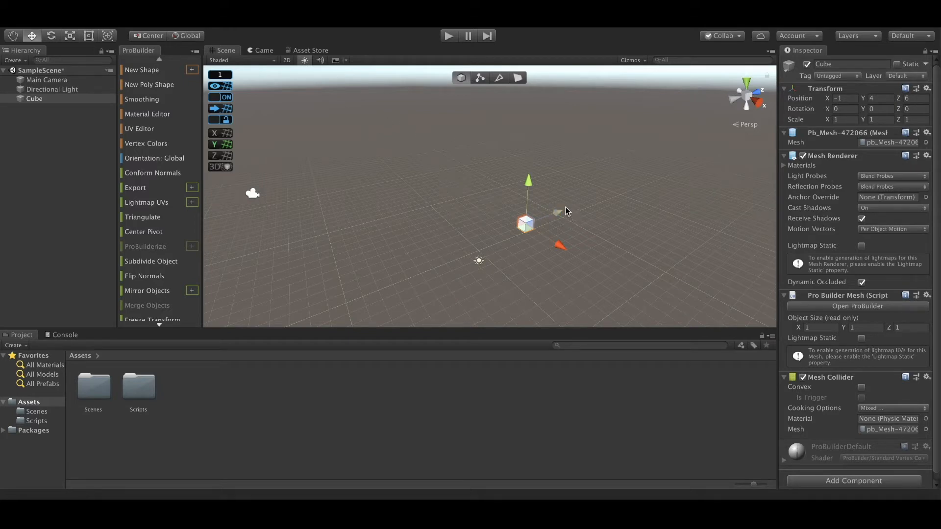
# Step: Delete the existing cube from the scene
pyautogui.click(499, 210)
pyautogui.click(531, 231)
pyautogui.press('Delete')
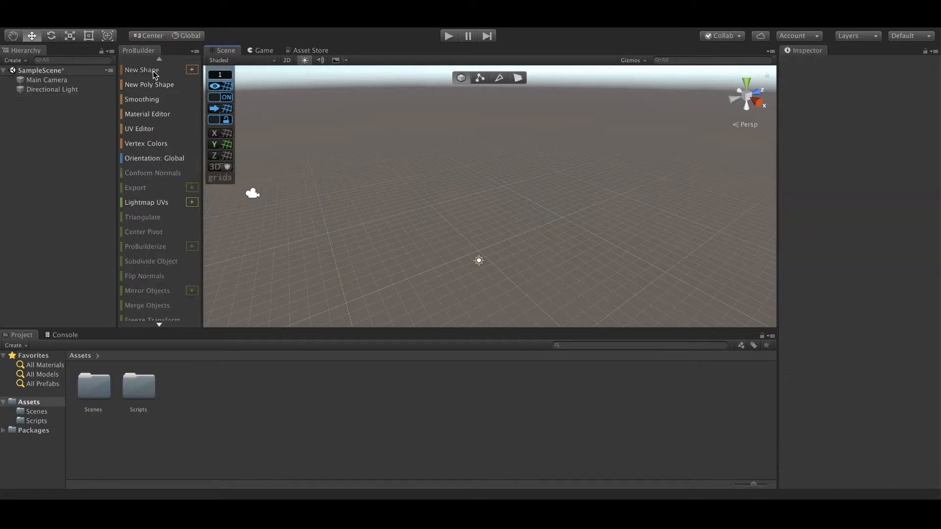
pyautogui.click(192, 70)
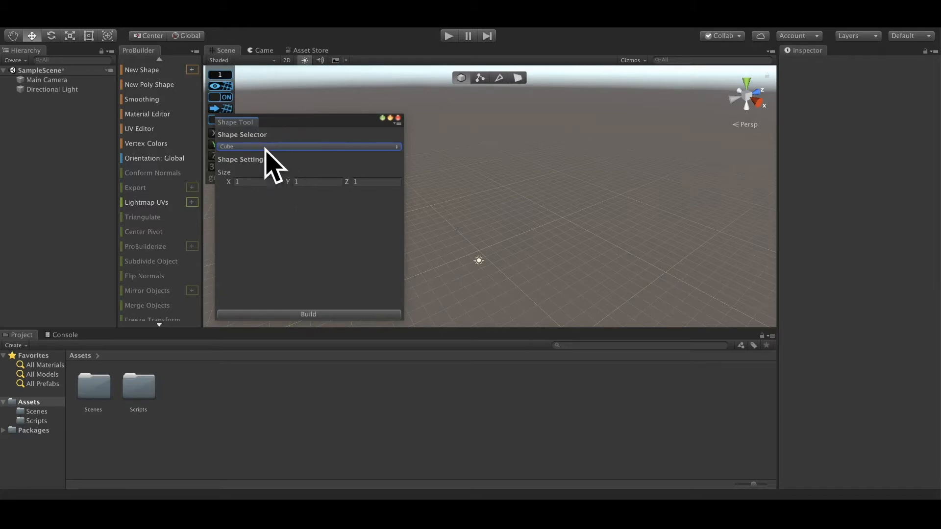
pyautogui.click(398, 118)
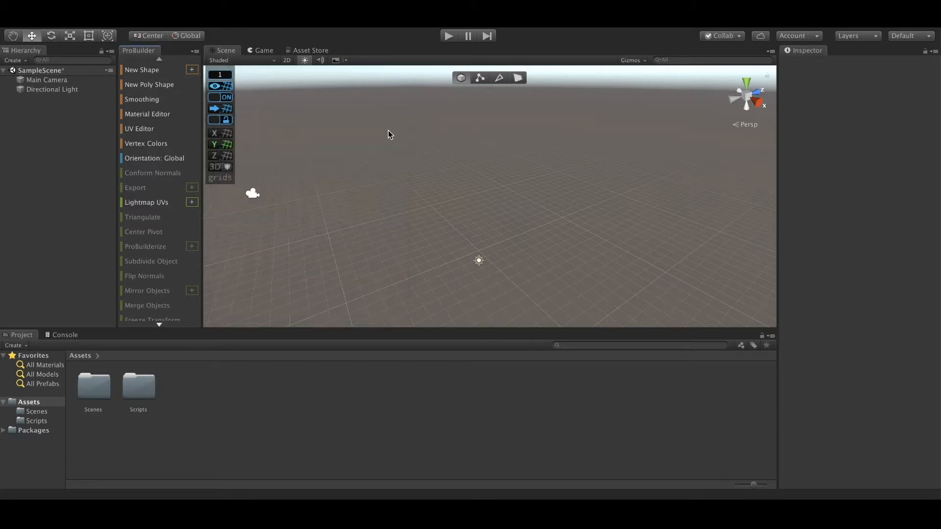
pyautogui.click(147, 70)
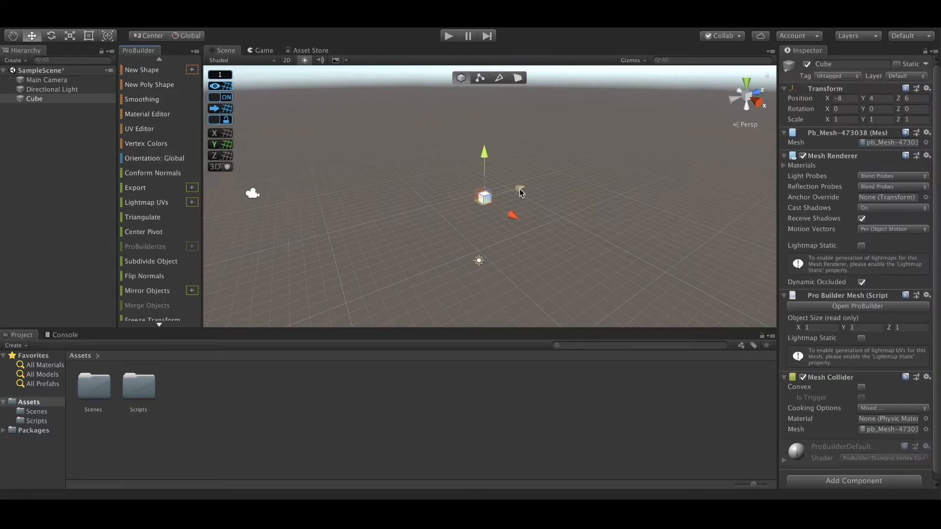
pyautogui.moveTo(519, 189); pyautogui.dragTo(487, 197)
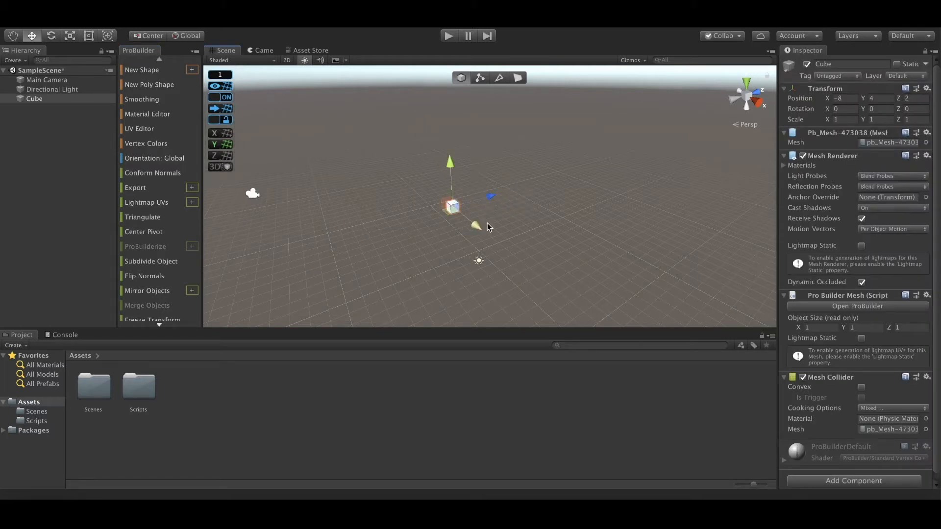
pyautogui.press('Delete')
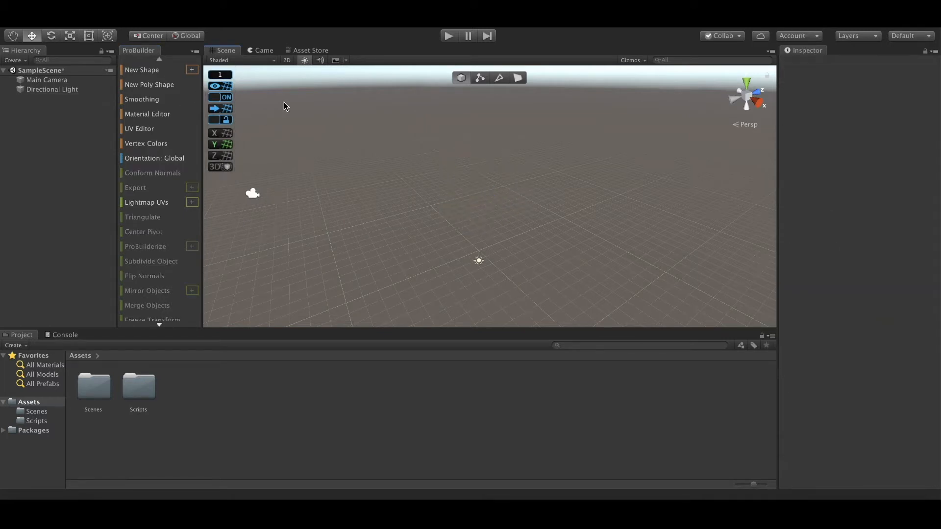
# Step: Open the ProBuilder new shape options, keep Cube as the shape, and move its preview along the Z axis to position 7
pyautogui.click(192, 70)
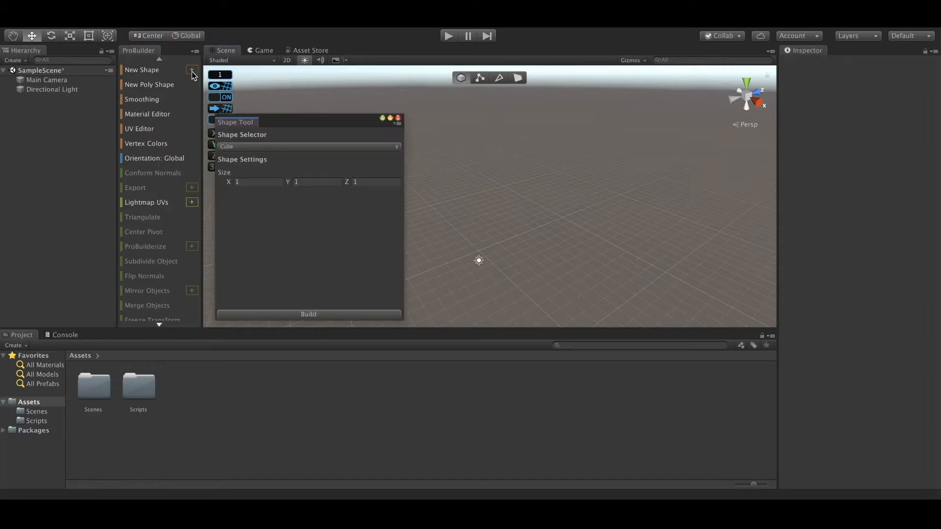
pyautogui.moveTo(307, 121); pyautogui.dragTo(416, 120)
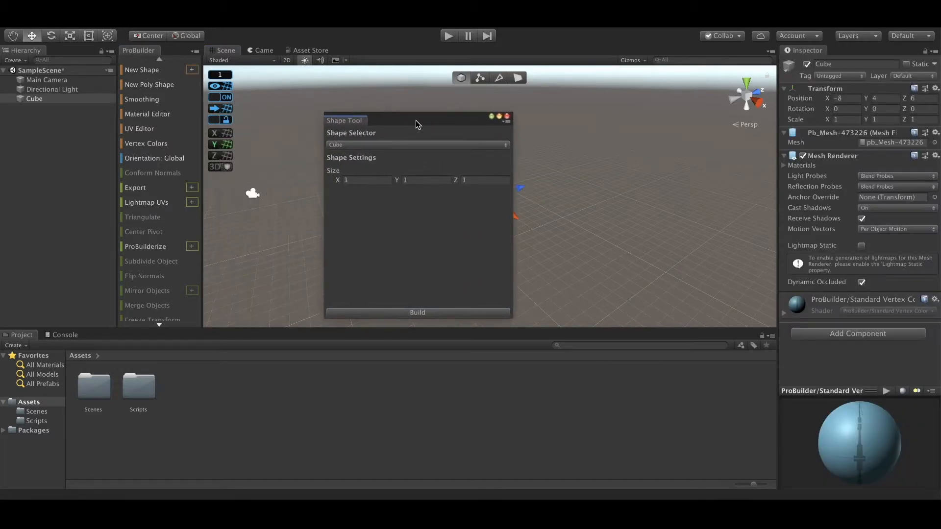
pyautogui.click(345, 146)
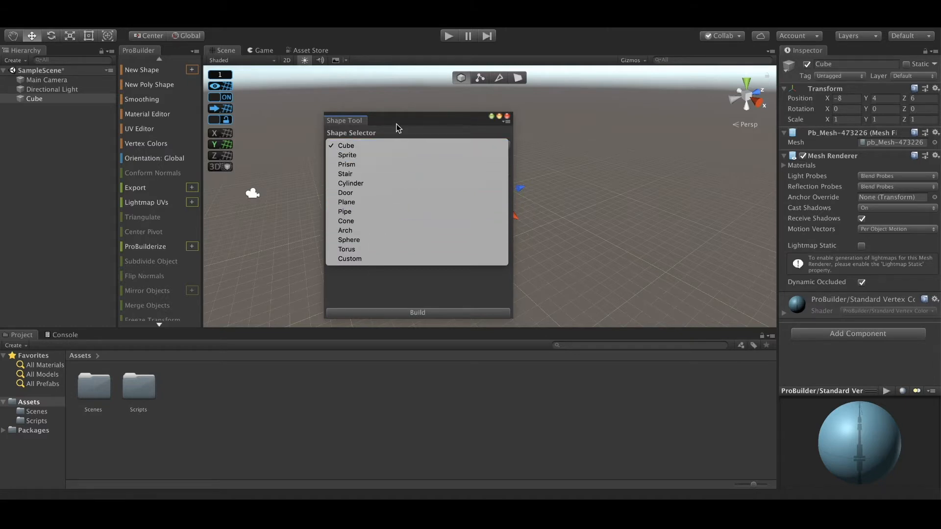
pyautogui.click(353, 146)
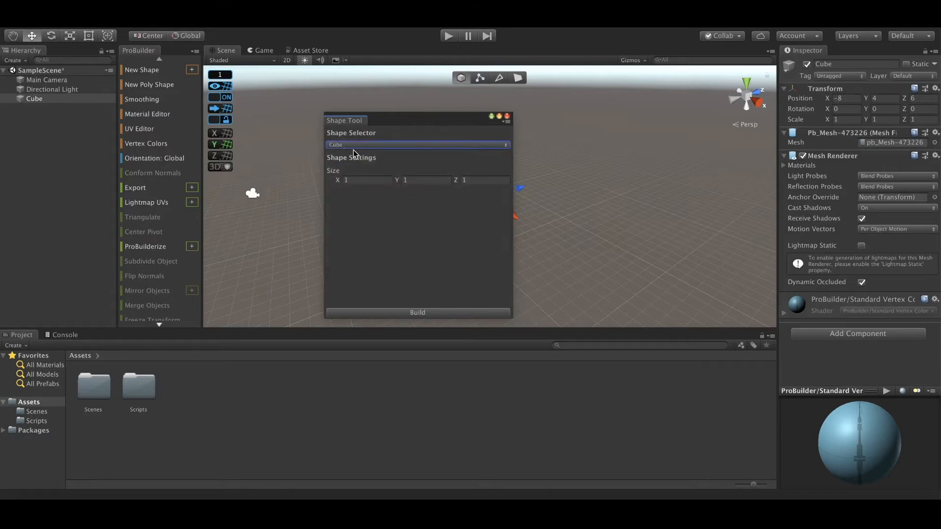
pyautogui.moveTo(402, 121); pyautogui.dragTo(318, 113)
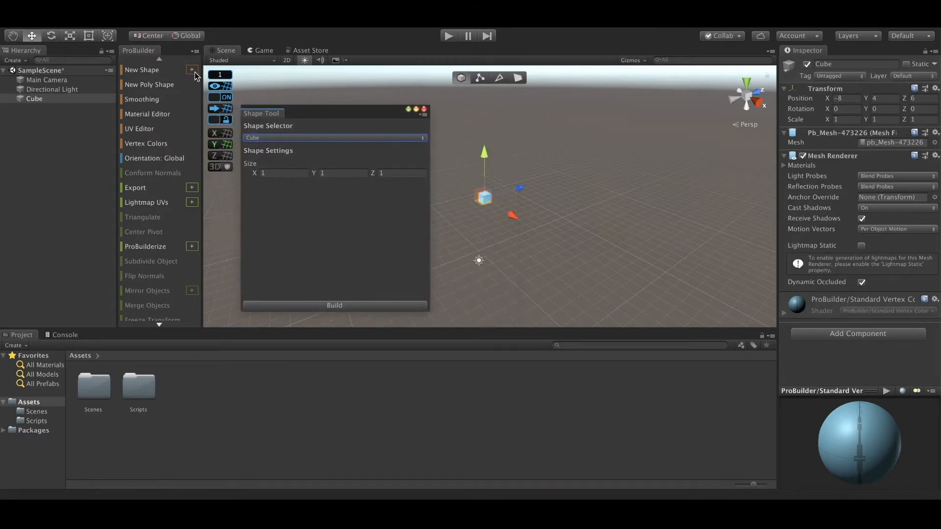
pyautogui.moveTo(521, 189); pyautogui.dragTo(491, 205)
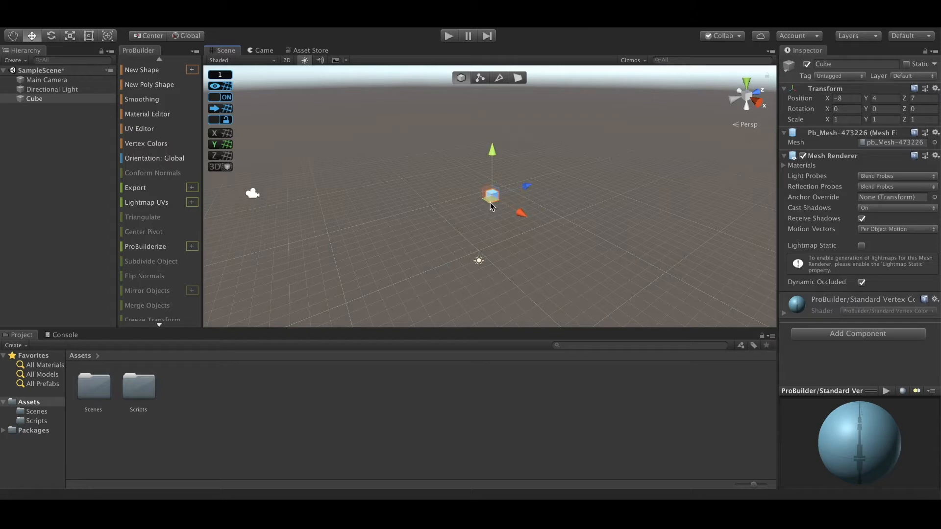
# Step: Build the cube at size 1 × 1 × 1 with the Shape Tool and move it along the Z axis to position 4
pyautogui.click(192, 70)
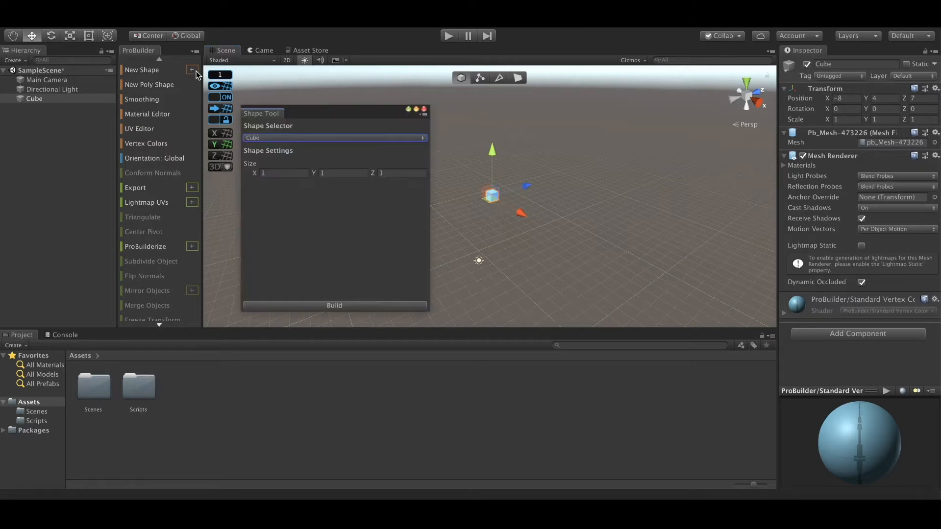
pyautogui.click(346, 306)
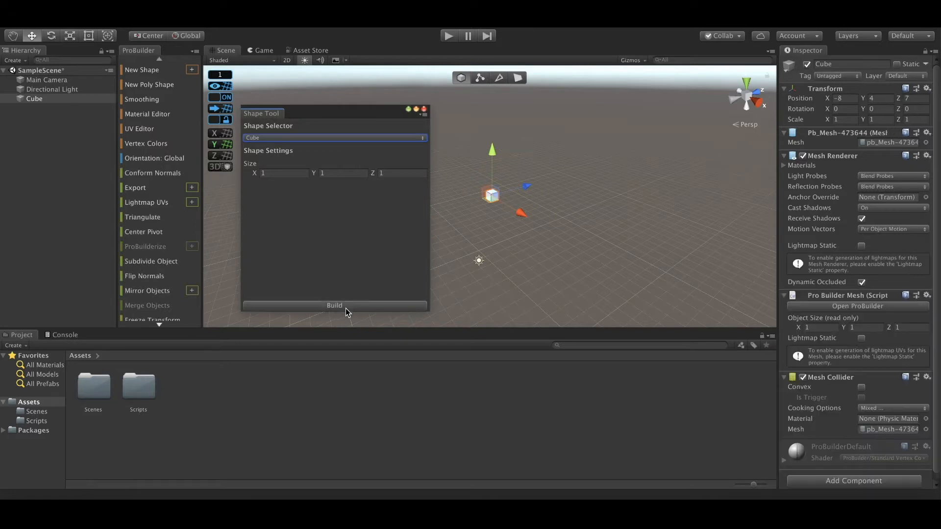
pyautogui.click(425, 108)
pyautogui.moveTo(524, 185); pyautogui.dragTo(516, 188)
# Step: Frame the cube in the scene and examine it from several angles and distances
pyautogui.scroll(3, 495, 238)
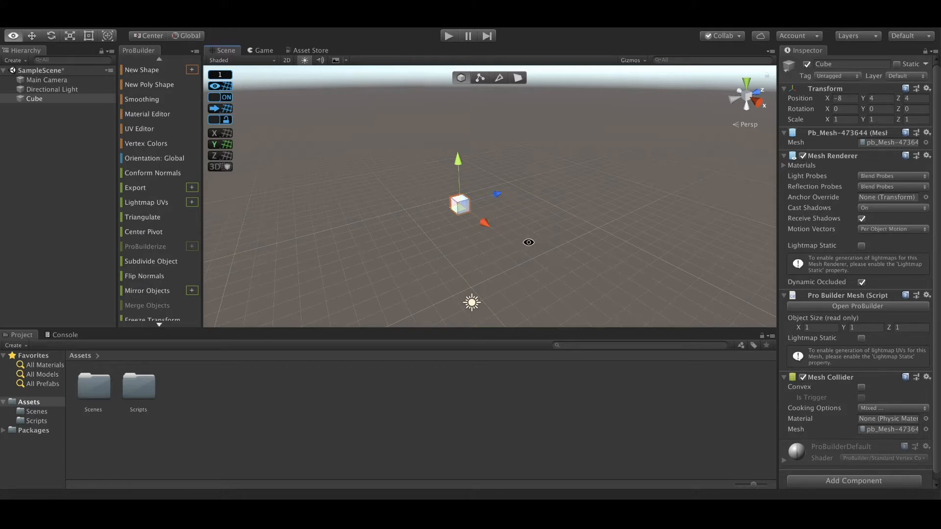
pyautogui.keyDown('alt'); pyautogui.moveTo(529, 241); pyautogui.dragTo(562, 225); pyautogui.keyUp('alt')
pyautogui.scroll(-3, 561, 225)
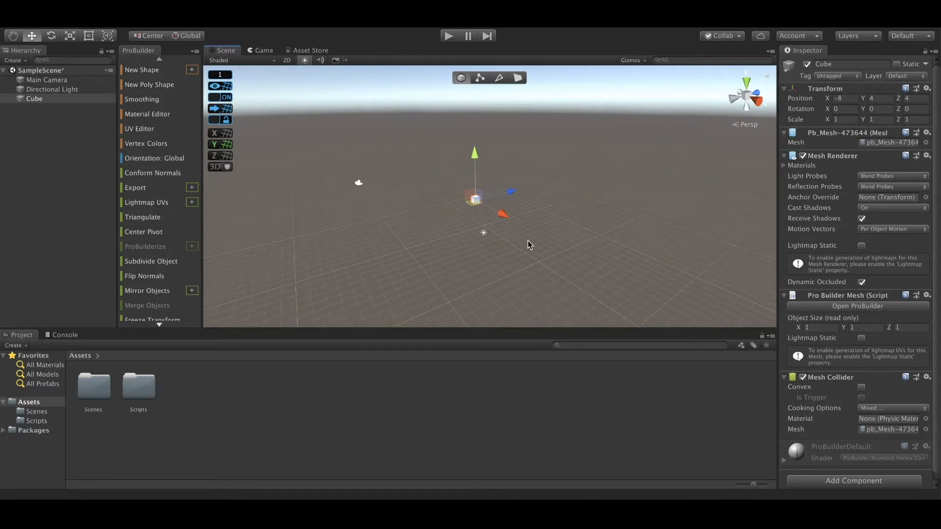
pyautogui.press('f')
pyautogui.keyDown('alt'); pyautogui.moveTo(601, 255); pyautogui.dragTo(393, 267); pyautogui.keyUp('alt')
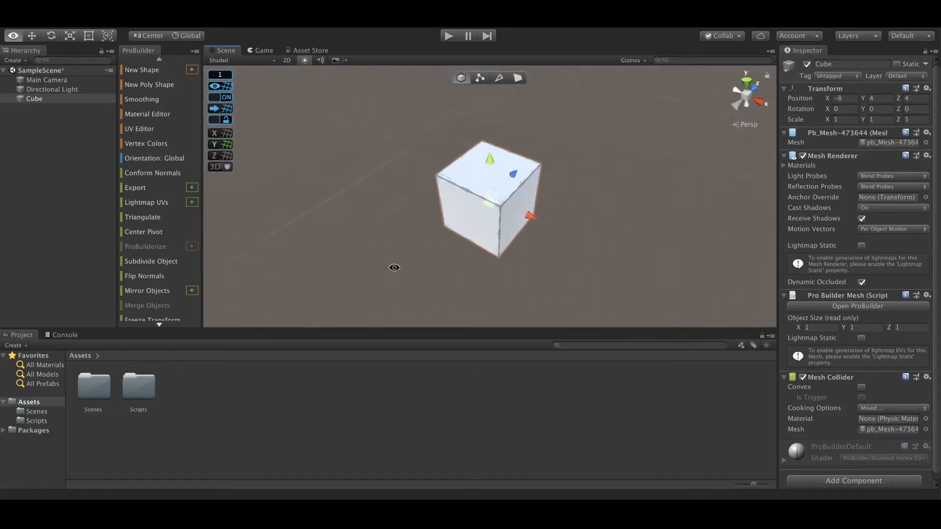
pyautogui.keyDown('alt'); pyautogui.moveTo(567, 266); pyautogui.dragTo(434, 251, button='right'); pyautogui.keyUp('alt')
pyautogui.keyDown('alt'); pyautogui.moveTo(588, 247); pyautogui.dragTo(541, 231); pyautogui.keyUp('alt')
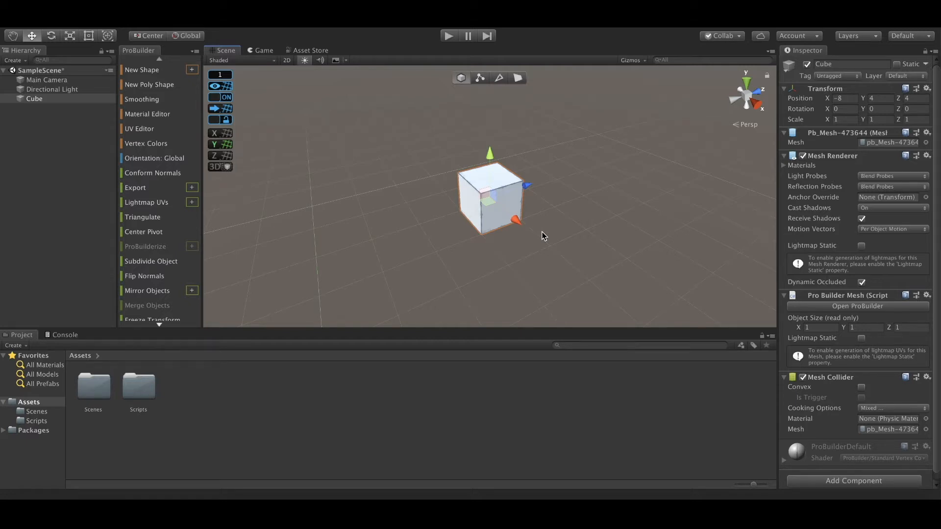
pyautogui.keyDown('alt'); pyautogui.moveTo(542, 230); pyautogui.dragTo(519, 261); pyautogui.keyUp('alt')
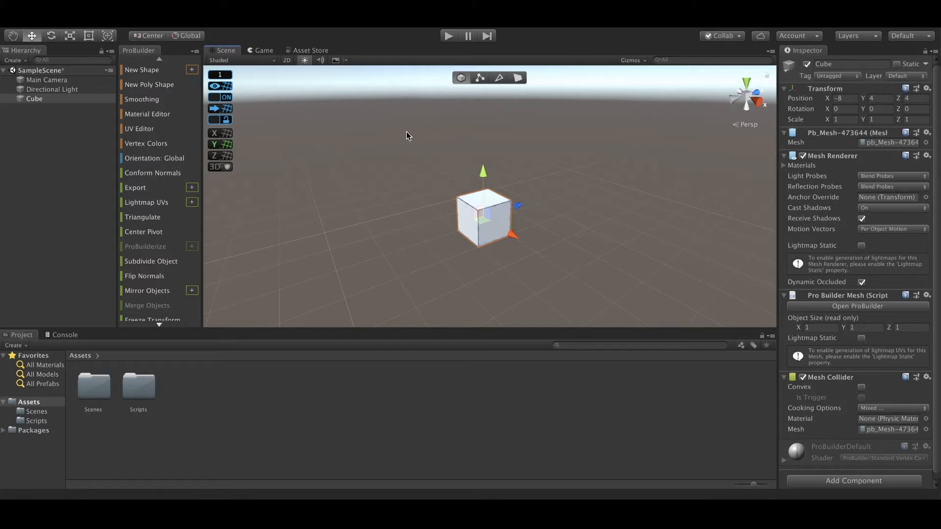
# Step: Switch ProBuilder to face selection and select the cube's side face on the negative Z side
pyautogui.click(519, 79)
pyautogui.click(466, 220)
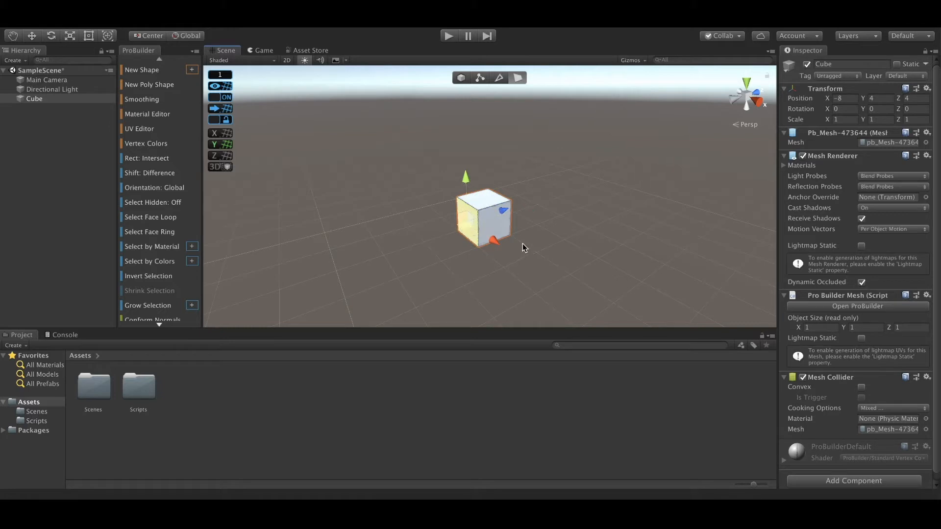
pyautogui.keyDown('alt'); pyautogui.moveTo(536, 245); pyautogui.dragTo(426, 243); pyautogui.keyUp('alt')
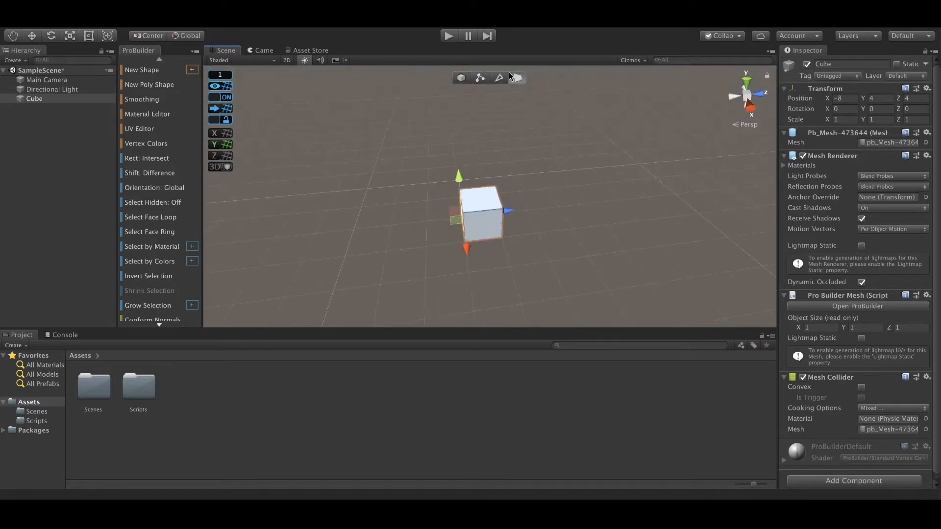
# Step: Compare vertex and face selection on the cube, return to face selection, and reselect the same side face
pyautogui.click(480, 78)
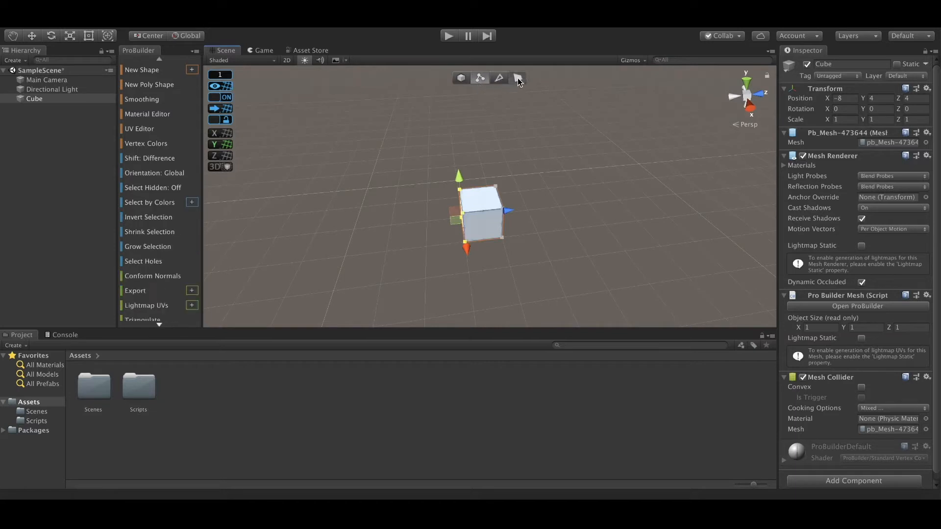
pyautogui.click(517, 78)
pyautogui.click(481, 78)
pyautogui.click(518, 79)
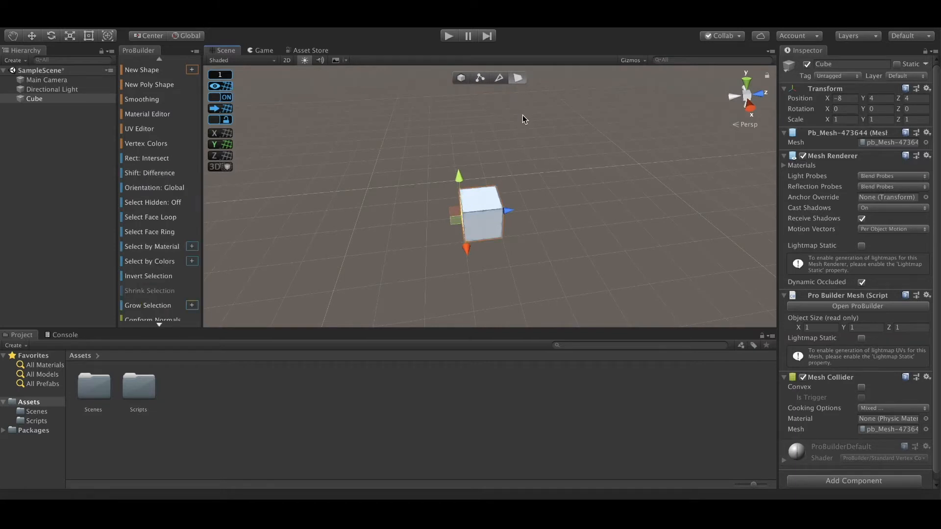
pyautogui.keyDown('alt'); pyautogui.moveTo(522, 115); pyautogui.dragTo(596, 145); pyautogui.keyUp('alt')
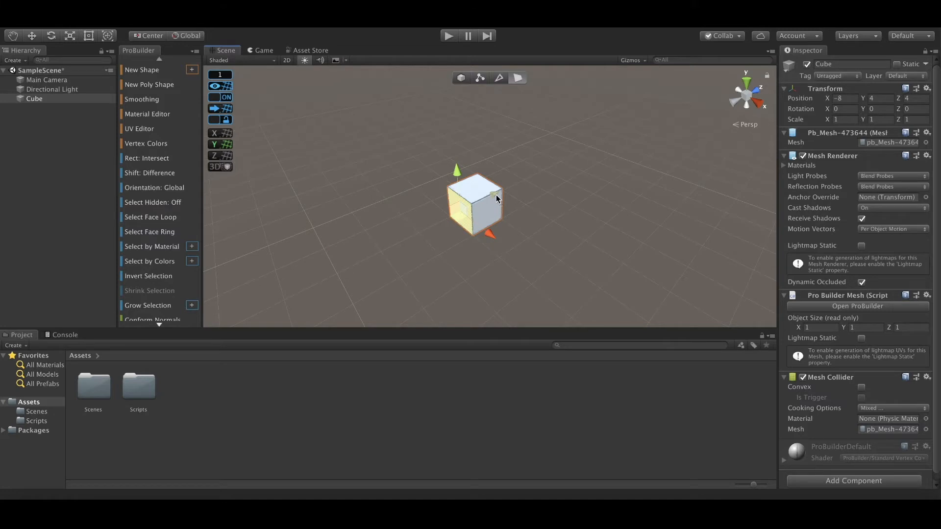
pyautogui.click(346, 152)
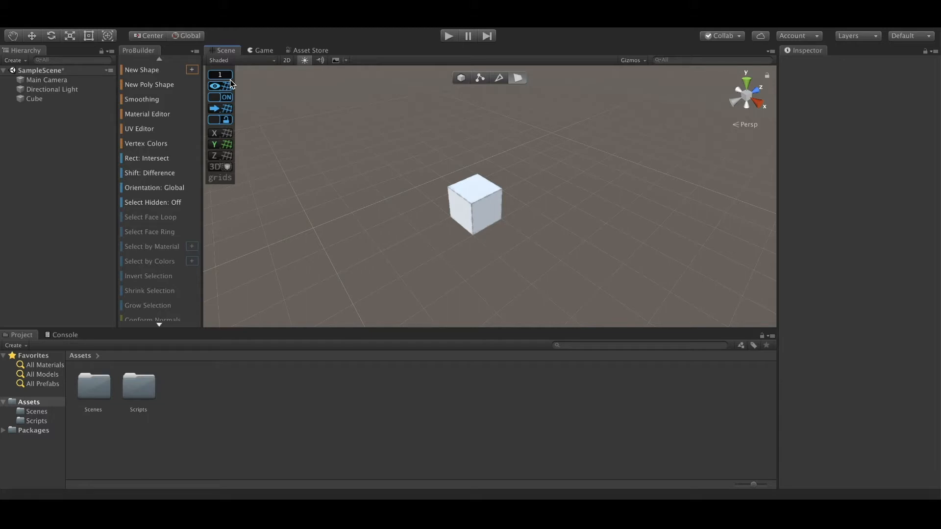
pyautogui.click(454, 211)
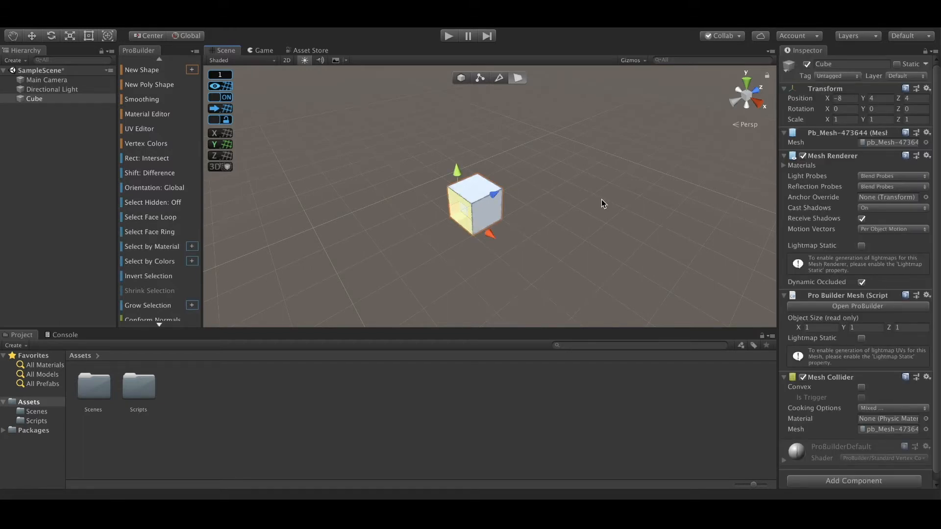
# Step: Pull the selected side face along the negative Z direction until the object is 10 units long
pyautogui.keyDown('alt'); pyautogui.moveTo(551, 180); pyautogui.dragTo(484, 194); pyautogui.keyUp('alt')
pyautogui.keyDown('alt'); pyautogui.moveTo(466, 191); pyautogui.dragTo(662, 195, button='right'); pyautogui.keyUp('alt')
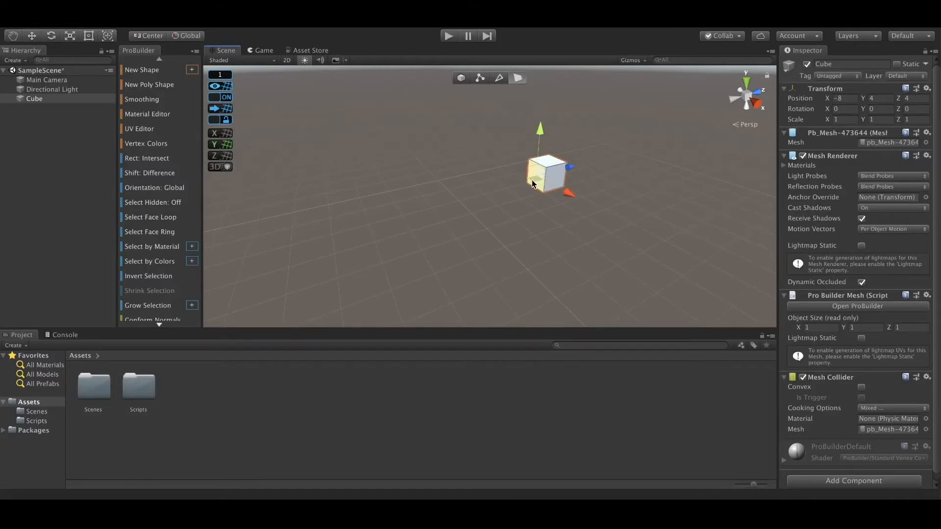
pyautogui.keyDown('alt'); pyautogui.moveTo(630, 186); pyautogui.dragTo(540, 213); pyautogui.keyUp('alt')
pyautogui.keyDown('shift'); pyautogui.moveTo(599, 186); pyautogui.dragTo(338, 190); pyautogui.keyUp('shift')
# Step: Select the top face of the long block and raise it until the block is 3 units high
pyautogui.click(451, 166)
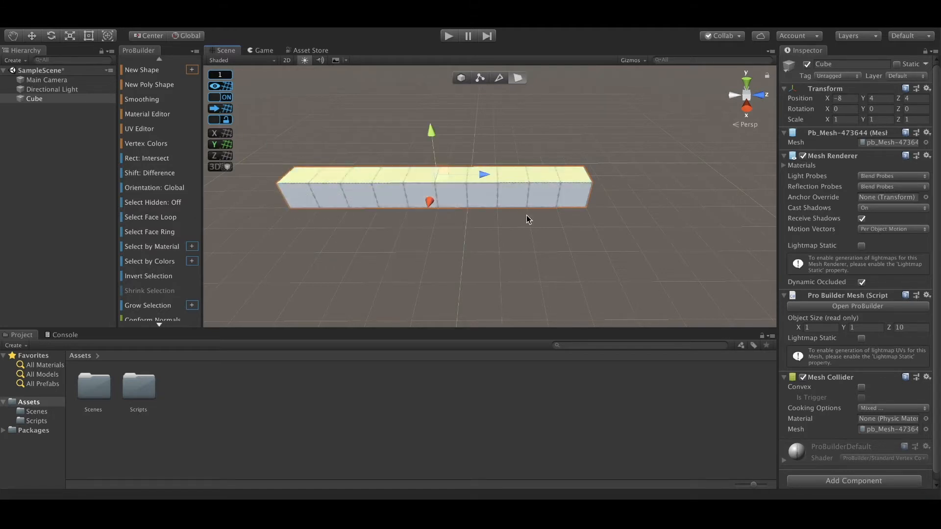
pyautogui.keyDown('alt'); pyautogui.moveTo(529, 219); pyautogui.dragTo(468, 116); pyautogui.keyUp('alt')
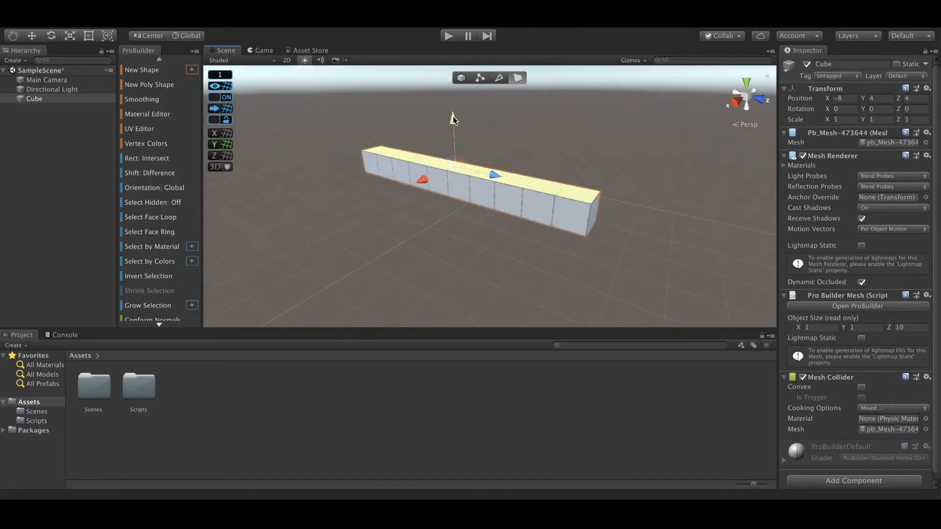
pyautogui.keyDown('shift'); pyautogui.moveTo(454, 120); pyautogui.dragTo(450, 79); pyautogui.keyUp('shift')
# Step: Raise the selected top face further until the wall is 6 units high
pyautogui.keyDown('alt'); pyautogui.moveTo(516, 162); pyautogui.dragTo(490, 272); pyautogui.keyUp('alt')
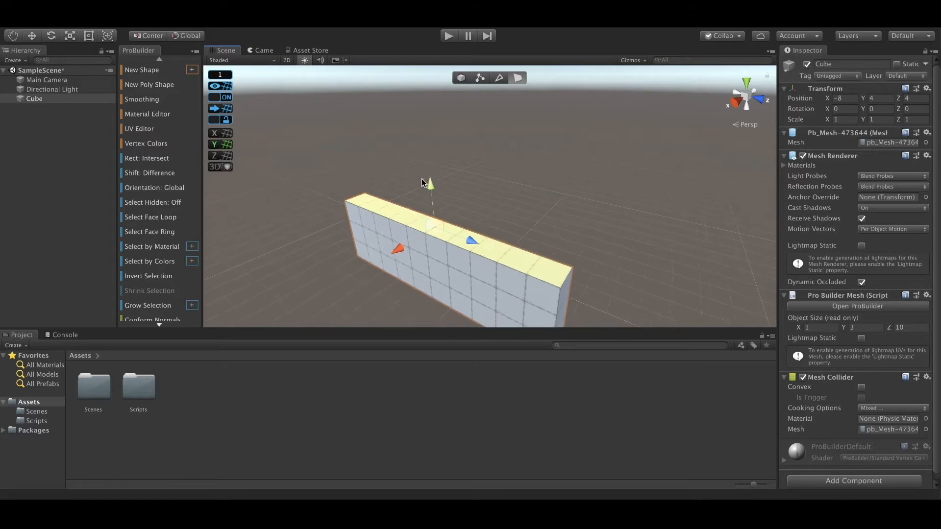
pyautogui.moveTo(425, 161); pyautogui.dragTo(419, 123)
pyautogui.keyDown('alt'); pyautogui.moveTo(372, 231); pyautogui.dragTo(558, 232); pyautogui.keyUp('alt')
pyautogui.keyDown('alt'); pyautogui.moveTo(557, 233); pyautogui.dragTo(499, 199, button='right'); pyautogui.keyUp('alt')
pyautogui.keyDown('alt'); pyautogui.moveTo(531, 253); pyautogui.dragTo(531, 223, button='middle'); pyautogui.keyUp('alt')
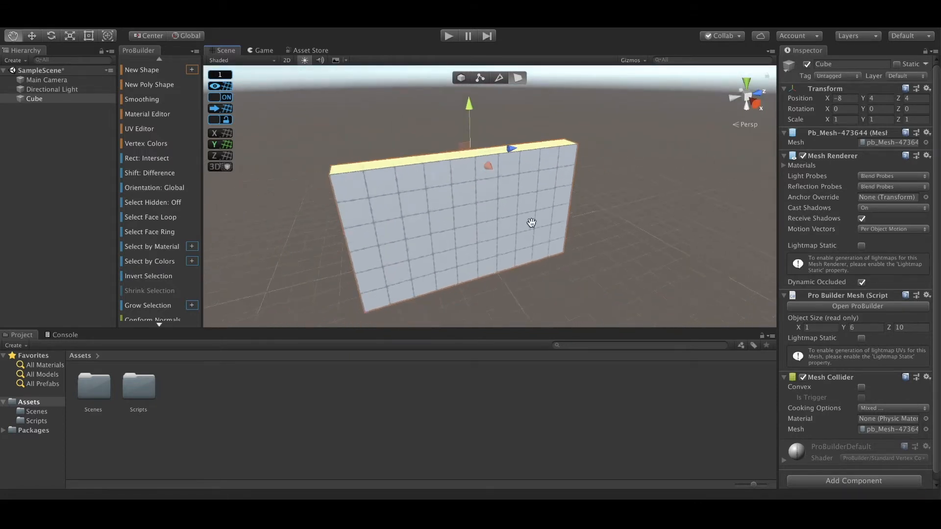
pyautogui.keyDown('alt'); pyautogui.moveTo(531, 222); pyautogui.dragTo(557, 200); pyautogui.keyUp('alt')
pyautogui.keyDown('alt'); pyautogui.moveTo(557, 200); pyautogui.dragTo(559, 210, button='middle'); pyautogui.keyUp('alt')
pyautogui.keyDown('alt'); pyautogui.moveTo(558, 210); pyautogui.dragTo(494, 215); pyautogui.keyUp('alt')
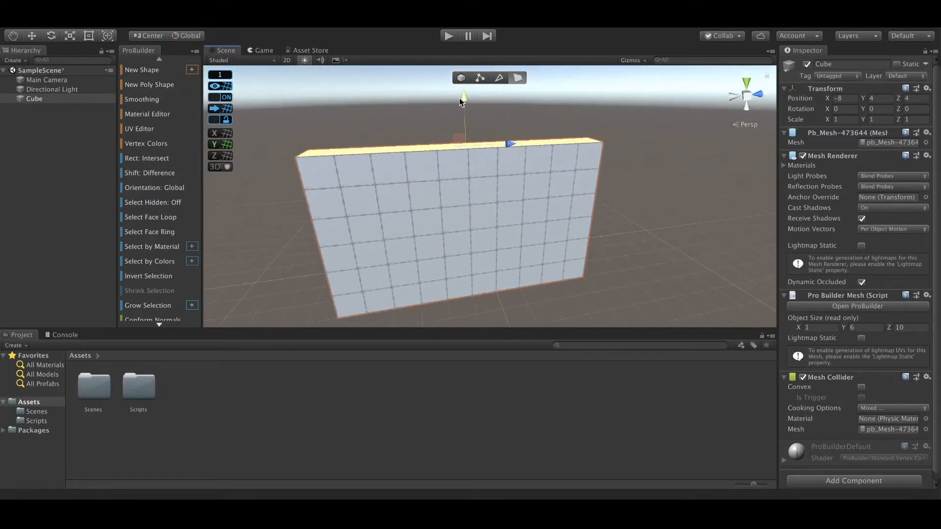
# Step: Lower the selected top face until the wall is 5 units high
pyautogui.moveTo(463, 99); pyautogui.dragTo(467, 120)
pyautogui.keyDown('alt'); pyautogui.moveTo(348, 149); pyautogui.dragTo(376, 157); pyautogui.keyUp('alt')
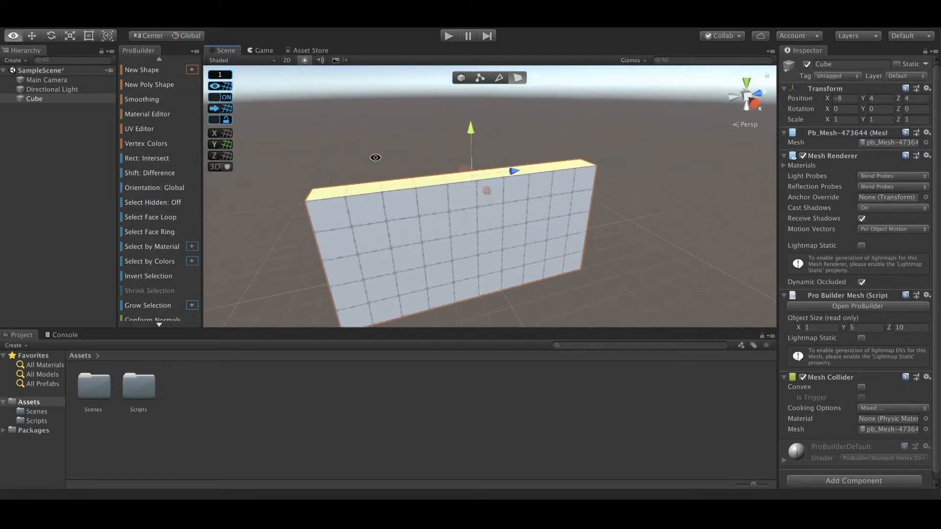
pyautogui.keyDown('alt'); pyautogui.moveTo(389, 183); pyautogui.dragTo(397, 130, button='middle'); pyautogui.keyUp('alt')
pyautogui.keyDown('alt'); pyautogui.moveTo(503, 204); pyautogui.dragTo(496, 232, button='middle'); pyautogui.keyUp('alt')
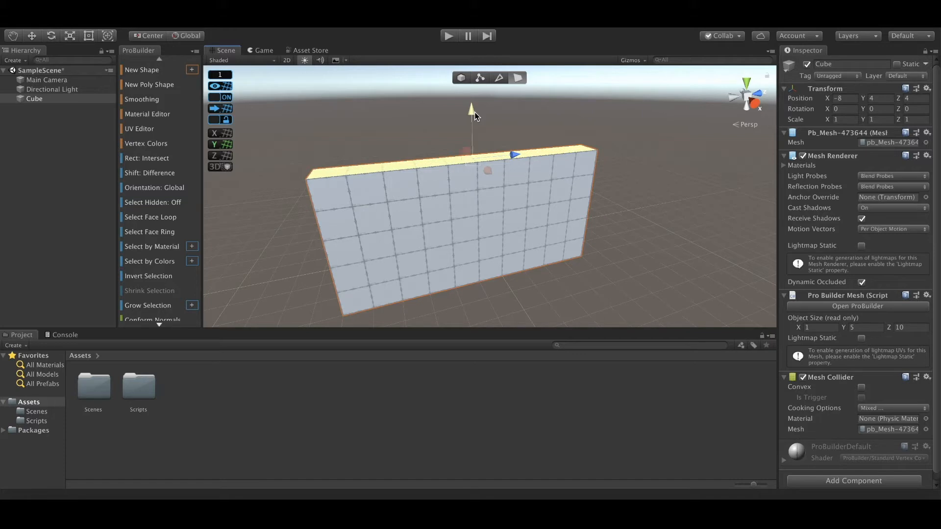
# Step: Extrude the wall's top face upward by 1 unit to form a separate strip along the top
pyautogui.moveTo(471, 111); pyautogui.dragTo(467, 95)
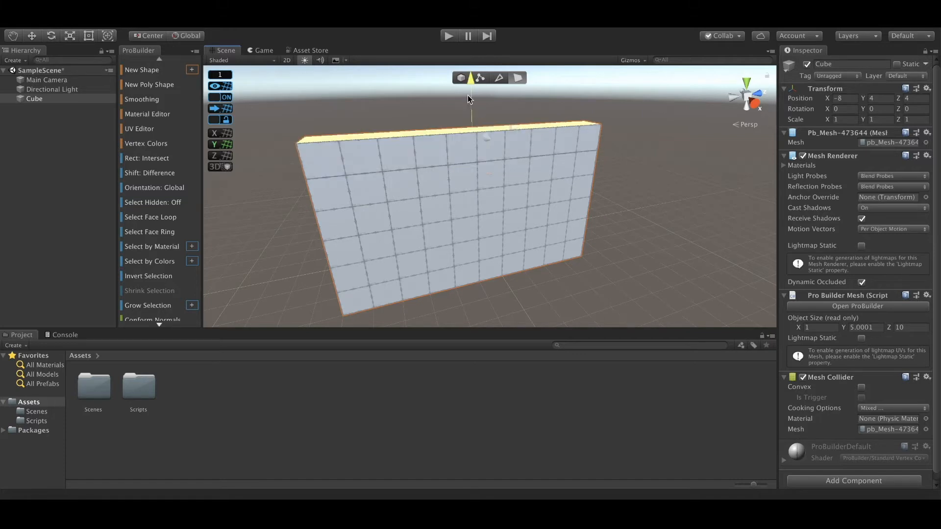
pyautogui.click(541, 189)
pyautogui.click(546, 151)
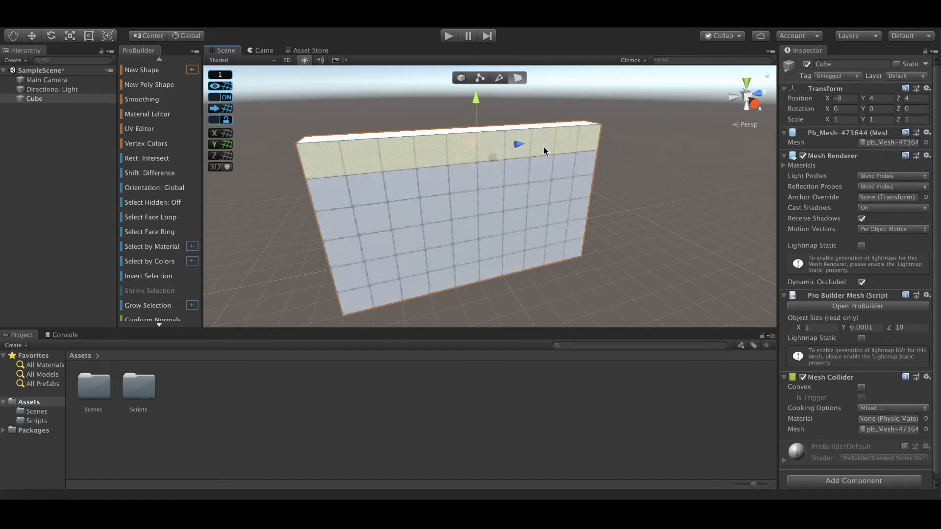
pyautogui.keyDown('alt'); pyautogui.moveTo(647, 168); pyautogui.dragTo(490, 230); pyautogui.keyUp('alt')
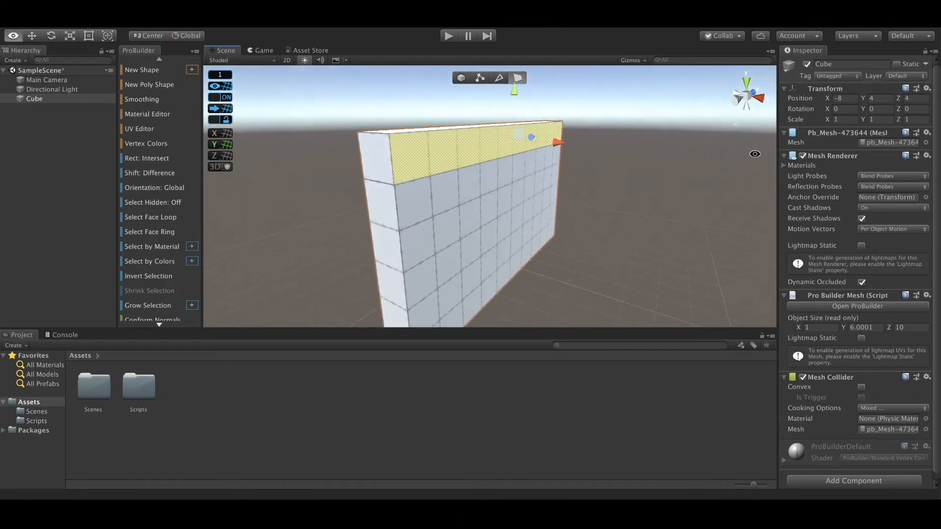
pyautogui.click(480, 238)
pyautogui.keyDown('alt'); pyautogui.moveTo(593, 168); pyautogui.dragTo(550, 174); pyautogui.keyUp('alt')
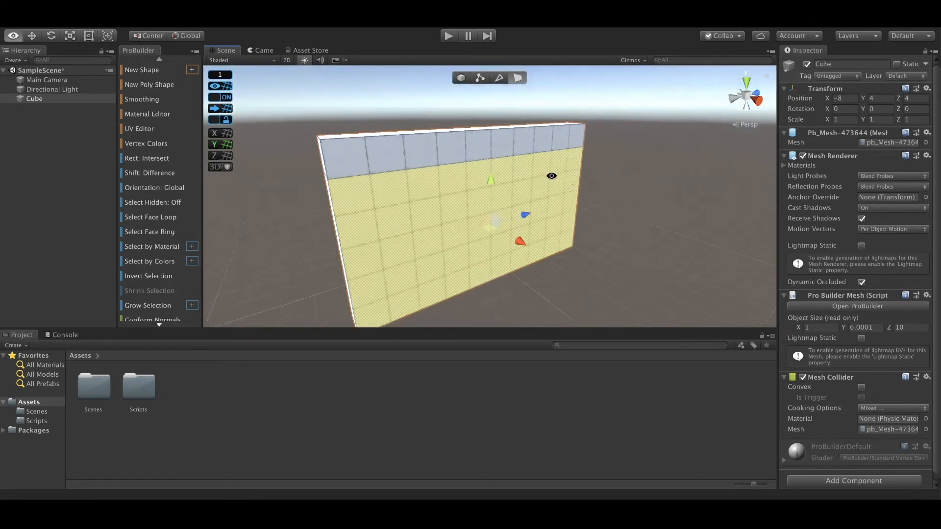
# Step: Select the front face of the top strip and extrude it 1 unit outward along X to form an overhanging ledge
pyautogui.keyDown('alt'); pyautogui.moveTo(435, 150); pyautogui.dragTo(455, 151); pyautogui.keyUp('alt')
pyautogui.click(455, 154)
pyautogui.moveTo(453, 209)
pyautogui.keyDown('alt'); pyautogui.mouseDown()
pyautogui.moveTo(518, 211)
pyautogui.moveTo(470, 212)
pyautogui.mouseUp(); pyautogui.keyUp('alt')
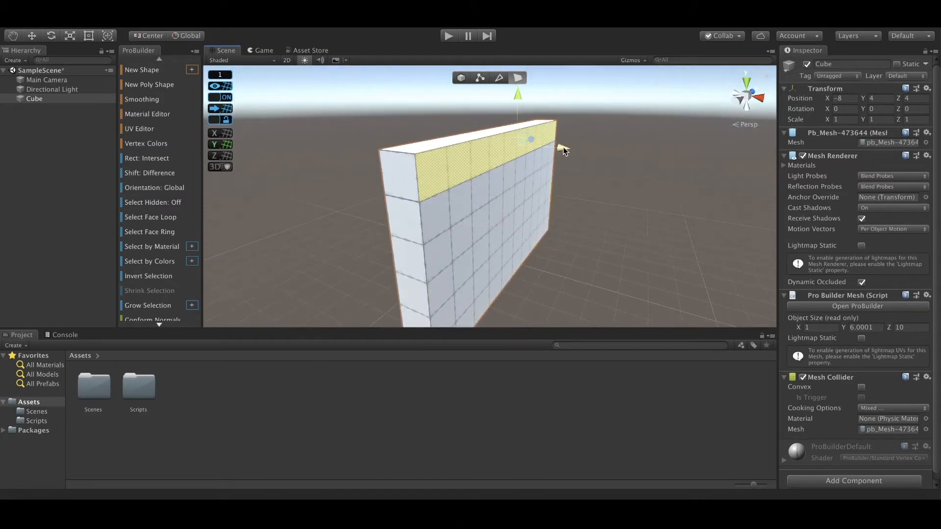
pyautogui.moveTo(563, 150); pyautogui.dragTo(575, 155)
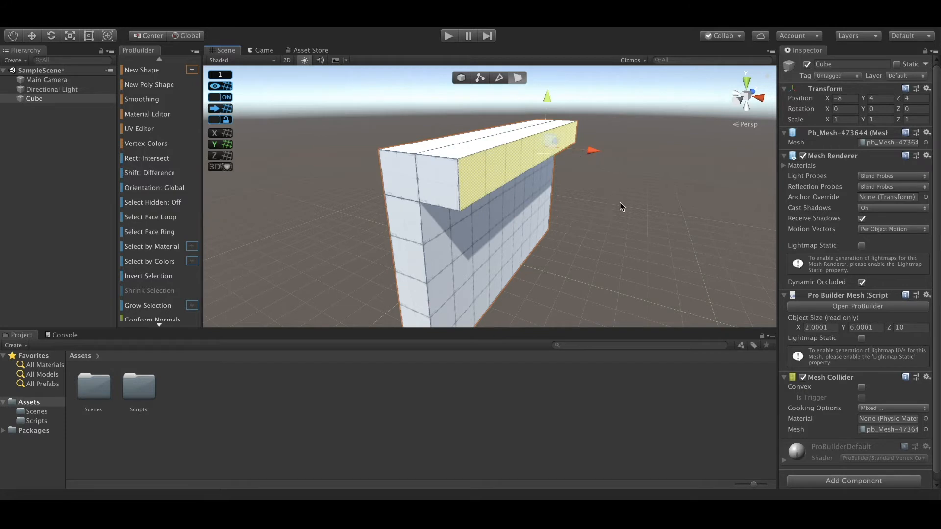
# Step: Extrude the wall's bottom face 1 unit downward and extrude the new strip's front face 1 unit outward as a base ledge
pyautogui.keyDown('alt'); pyautogui.moveTo(621, 206); pyautogui.dragTo(533, 257); pyautogui.keyUp('alt')
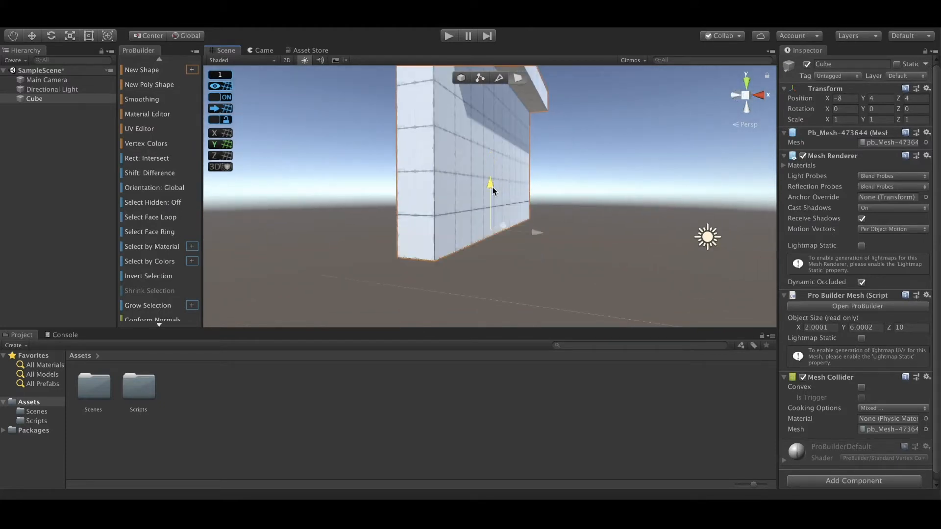
pyautogui.keyDown('alt'); pyautogui.moveTo(462, 230); pyautogui.dragTo(610, 225); pyautogui.keyUp('alt')
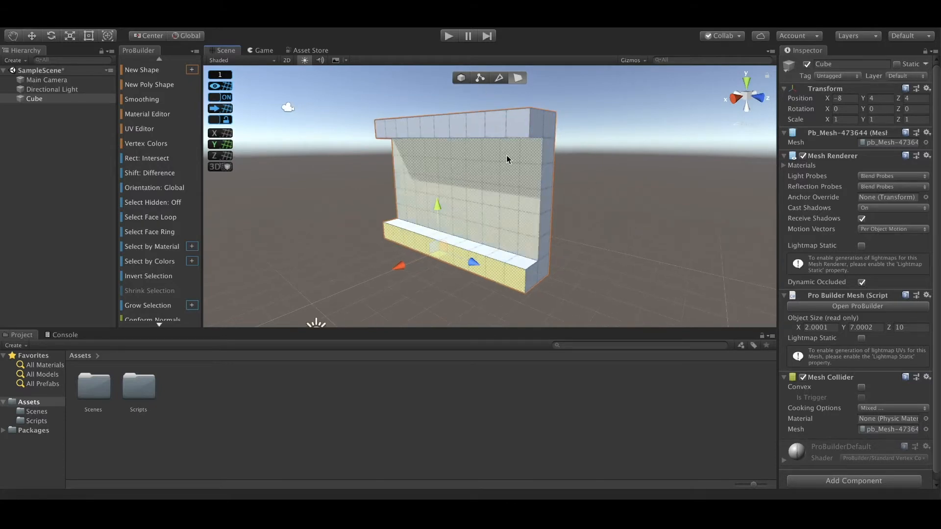
pyautogui.keyDown('alt'); pyautogui.moveTo(507, 159); pyautogui.dragTo(458, 211); pyautogui.keyUp('alt')
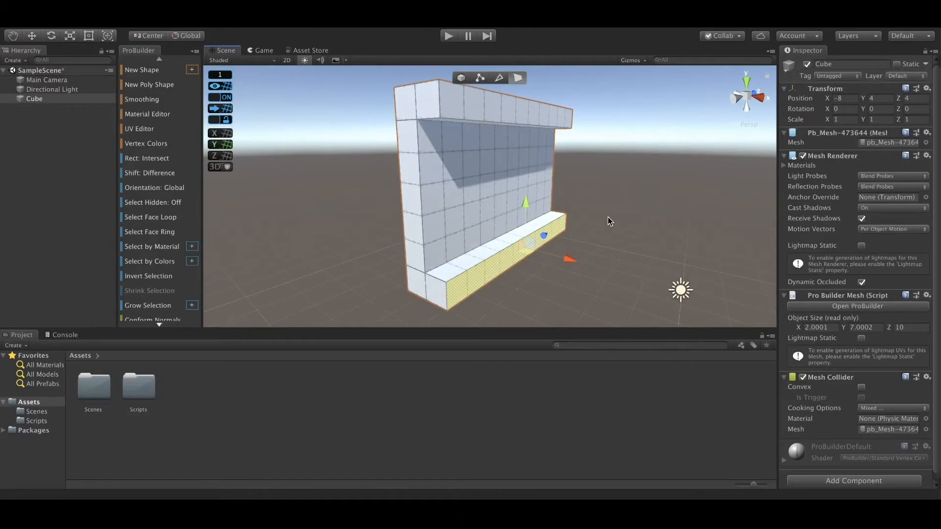
# Step: Set the ProGrids snap value to .5
pyautogui.click(230, 86)
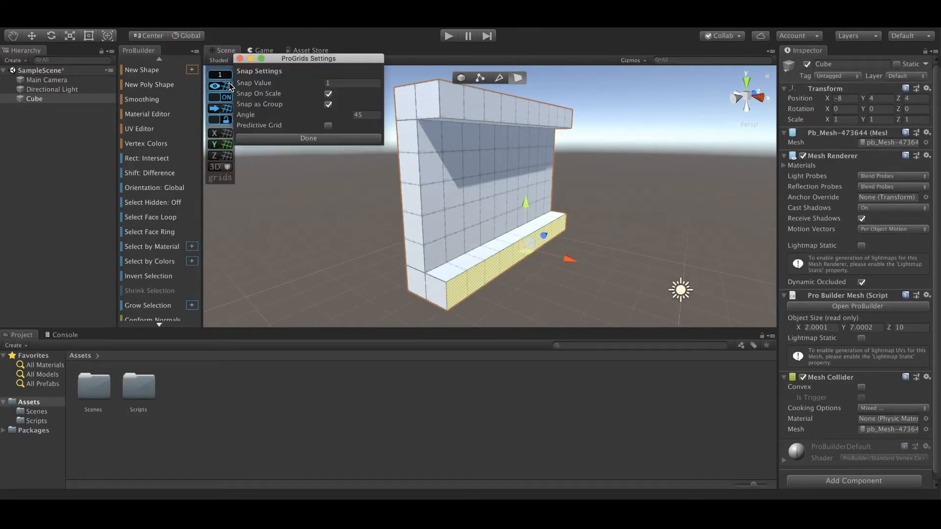
pyautogui.click(327, 83)
pyautogui.write('.5')
pyautogui.click(324, 139)
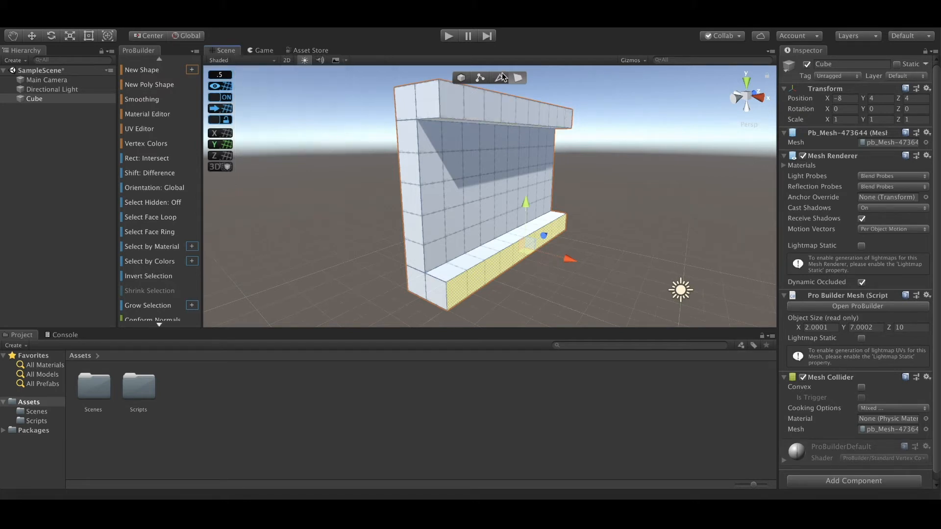
# Step: Slope both ledges by moving the top ledge's lower outer edge and the base ledge's upper outer edge 0.5 units toward the wall
pyautogui.press('k')
pyautogui.click(521, 128)
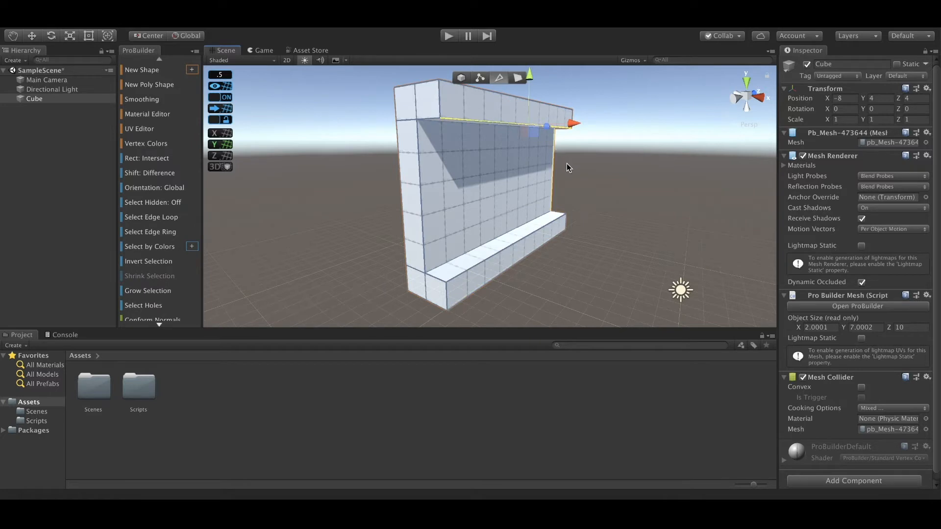
pyautogui.keyDown('alt'); pyautogui.moveTo(565, 164); pyautogui.dragTo(577, 122); pyautogui.keyUp('alt')
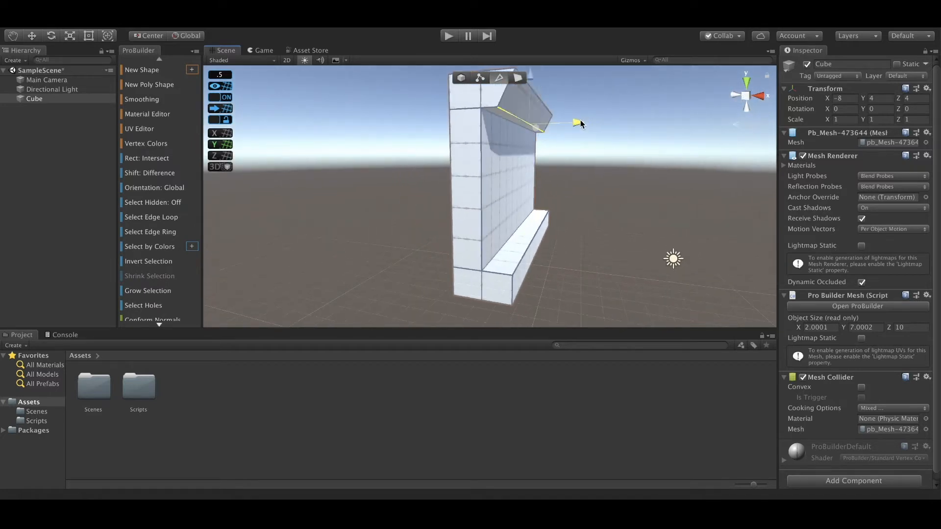
pyautogui.click(532, 241)
pyautogui.moveTo(586, 235); pyautogui.dragTo(575, 235)
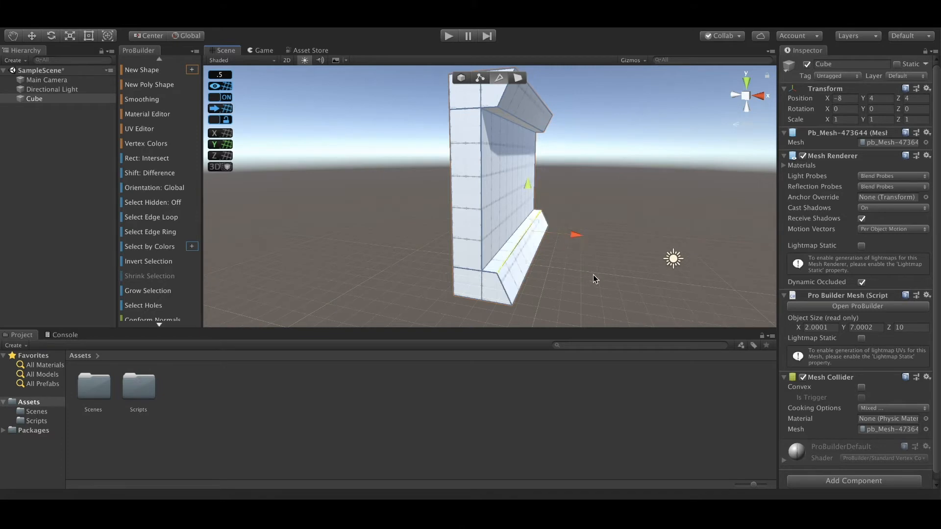
pyautogui.keyDown('alt'); pyautogui.moveTo(593, 278); pyautogui.dragTo(303, 147); pyautogui.keyUp('alt')
pyautogui.click(220, 74)
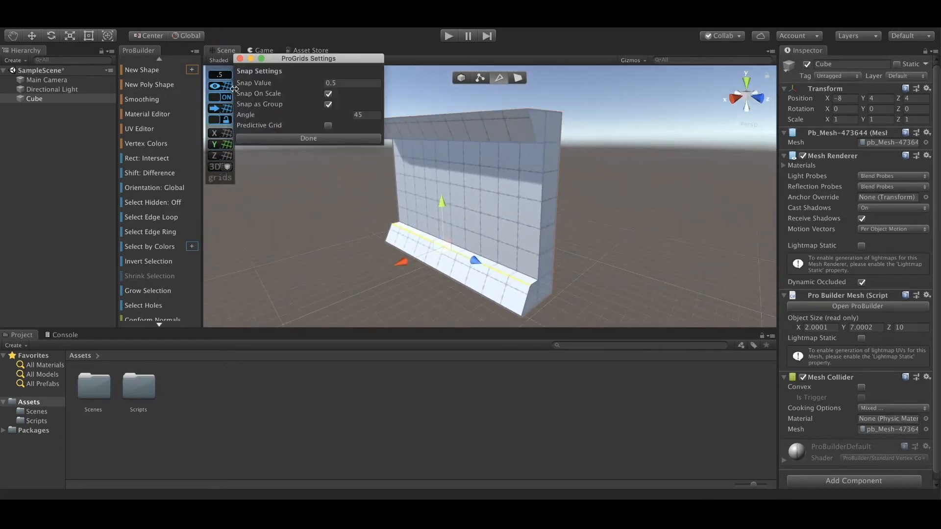
pyautogui.click(620, 211)
pyautogui.keyDown('alt'); pyautogui.moveTo(590, 222); pyautogui.dragTo(543, 197); pyautogui.keyUp('alt')
pyautogui.click(542, 198)
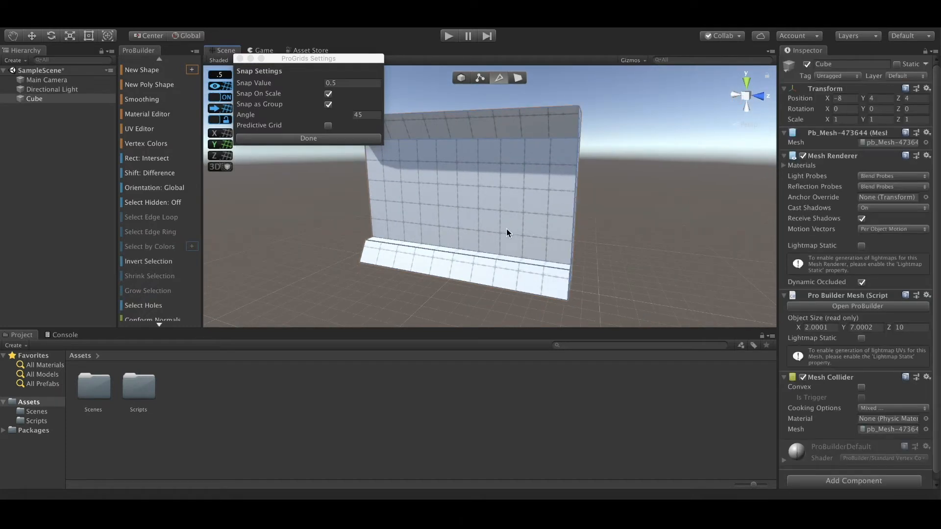
# Step: Insert an edge loop across the wall from its front vertical corner edge and raise the loop by 0.5 units
pyautogui.keyDown('alt'); pyautogui.moveTo(479, 236); pyautogui.dragTo(531, 227); pyautogui.keyUp('alt')
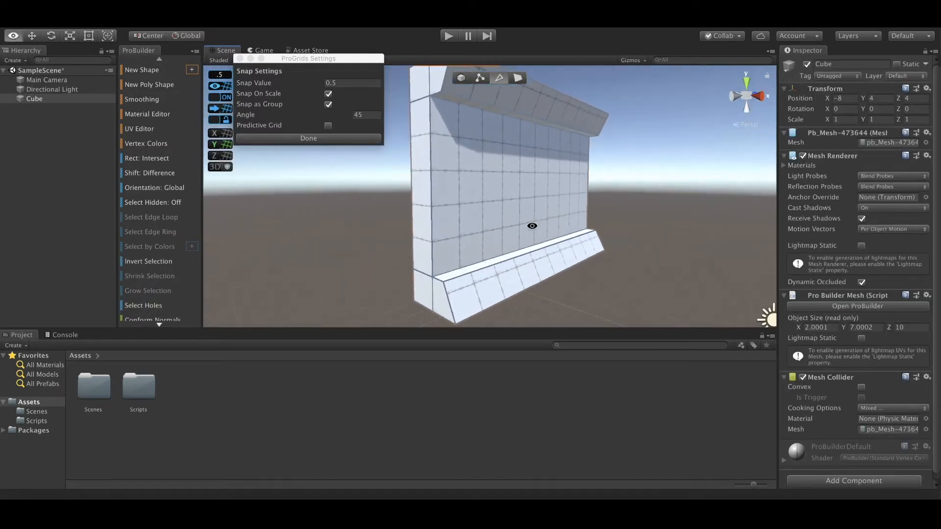
pyautogui.click(429, 202)
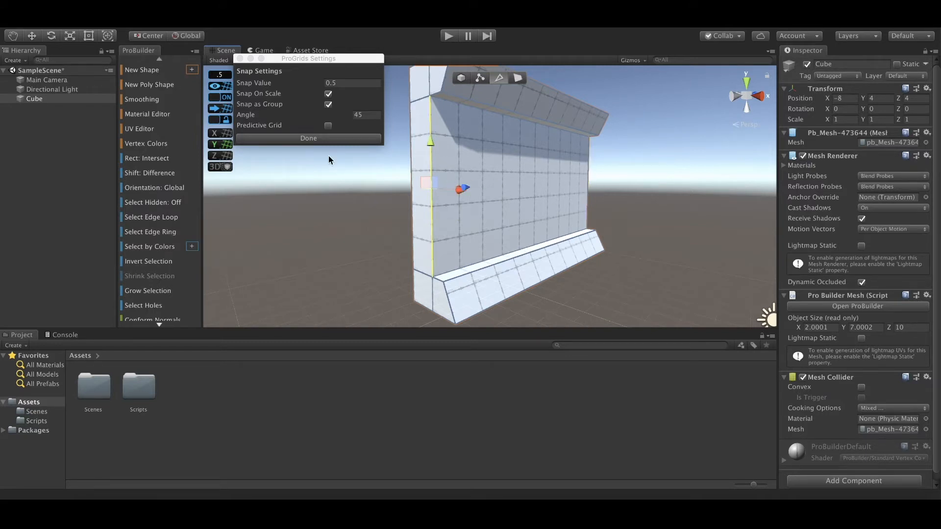
pyautogui.scroll(-10, 164, 215)
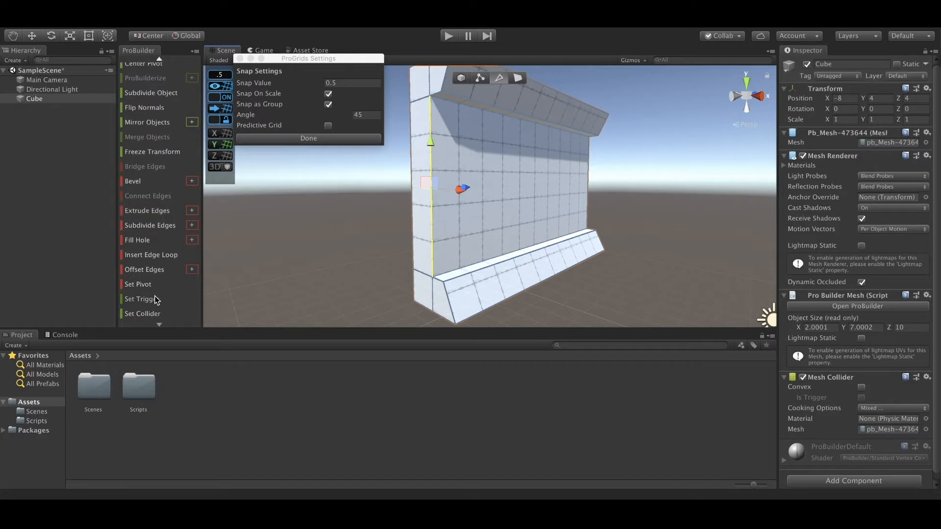
pyautogui.scroll(-3, 400, 214)
pyautogui.scroll(1, 476, 199)
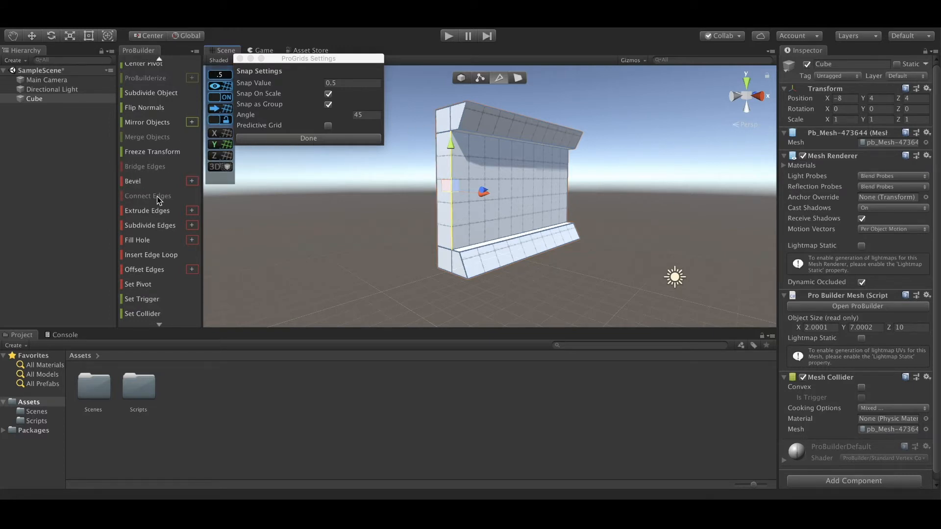
pyautogui.click(163, 255)
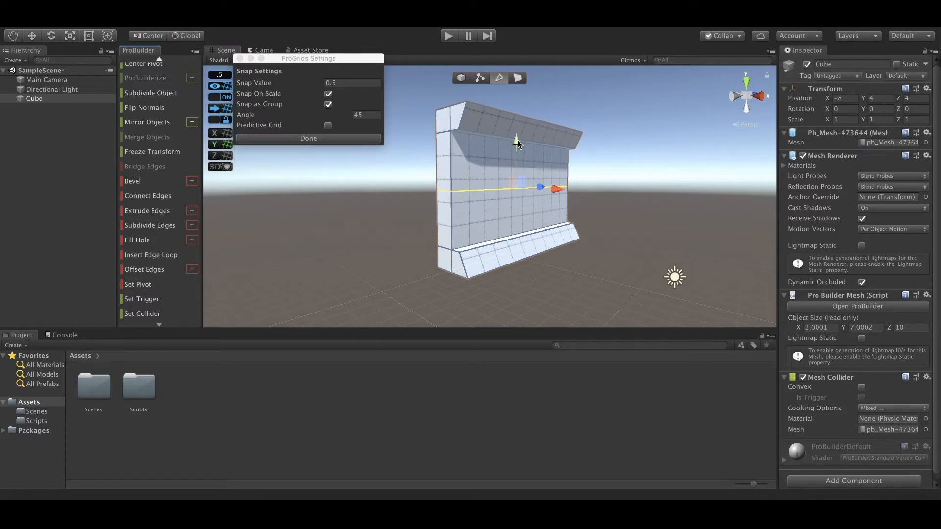
pyautogui.moveTo(517, 140)
pyautogui.mouseDown()
pyautogui.moveTo(516, 148)
pyautogui.moveTo(513, 131)
pyautogui.mouseUp()
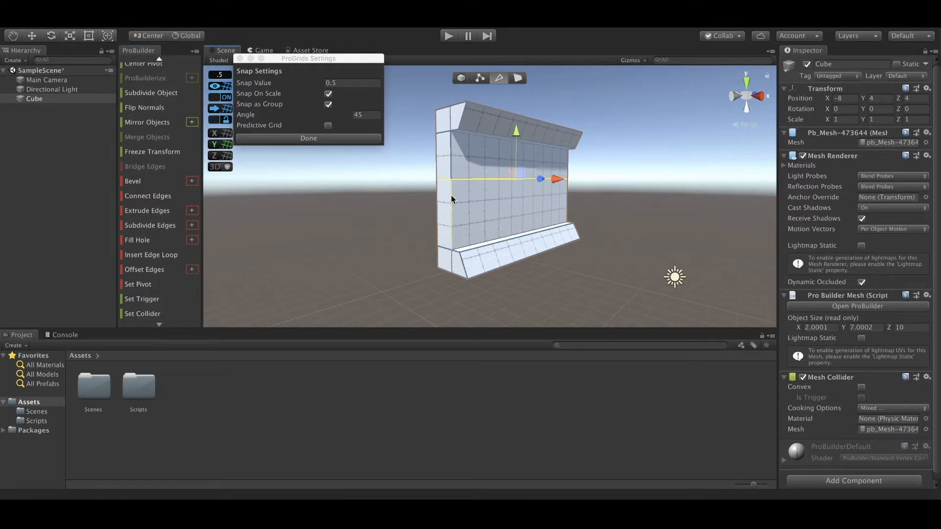
# Step: Insert a second edge loop through the vertical edge below the first loop and raise it by 0.5 units
pyautogui.click(453, 201)
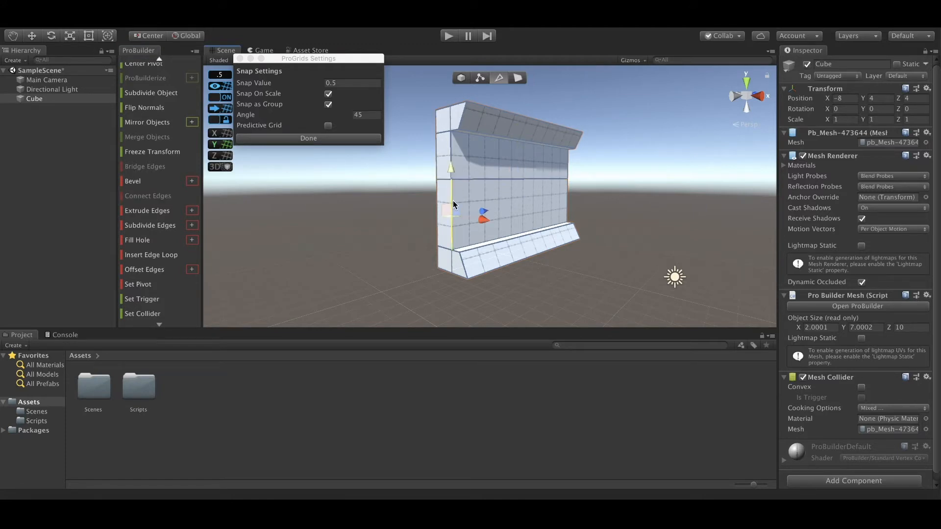
pyautogui.click(163, 255)
pyautogui.moveTo(516, 157); pyautogui.dragTo(514, 148)
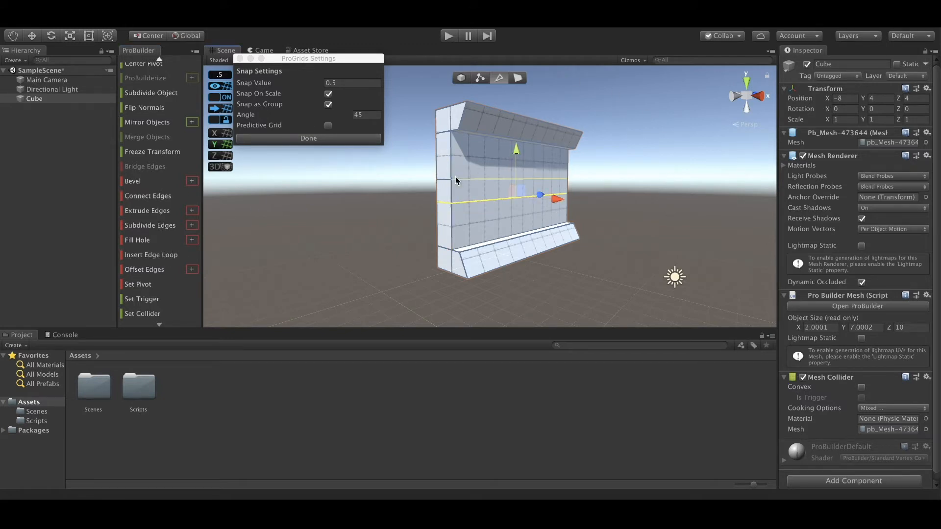
# Step: Select the front face between the two edge loops and extrude it 0.5 units outward along X as a middle ledge
pyautogui.click(518, 77)
pyautogui.click(476, 195)
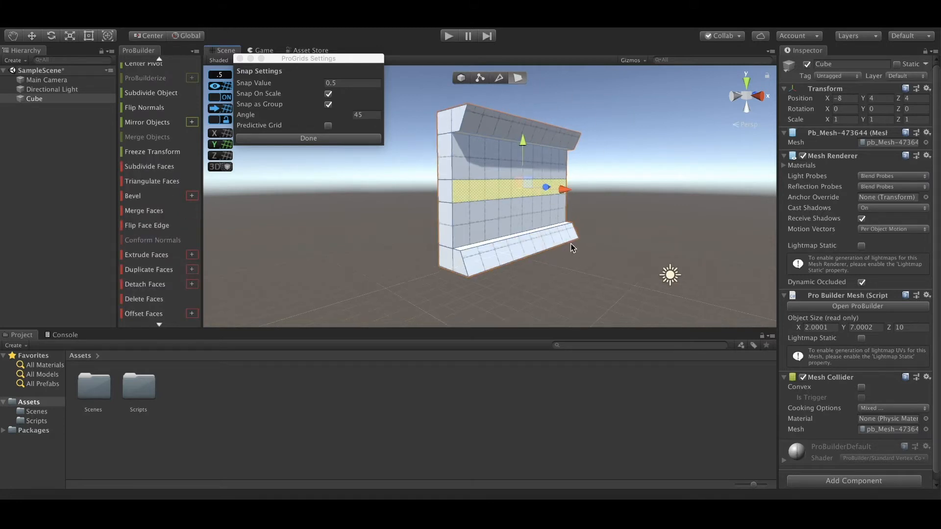
pyautogui.keyDown('alt'); pyautogui.moveTo(619, 224); pyautogui.dragTo(542, 191); pyautogui.keyUp('alt')
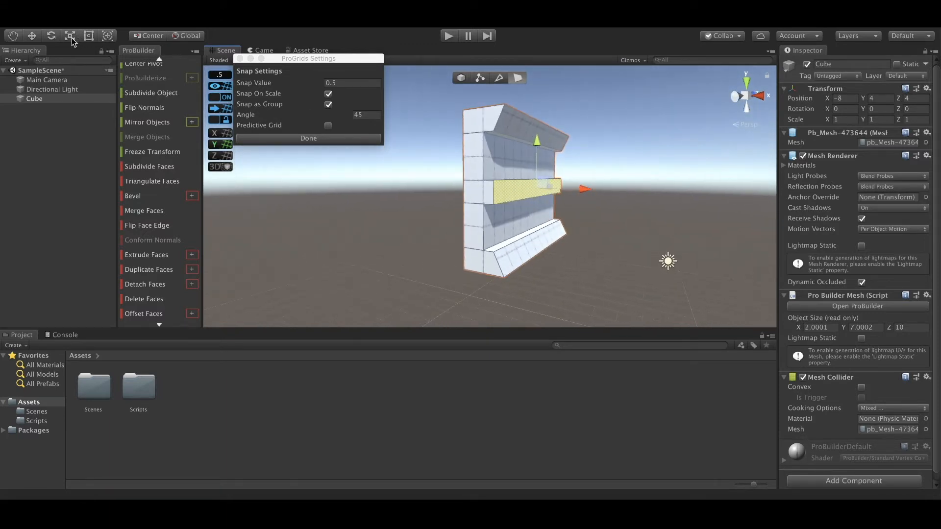
# Step: Raise the middle ledge's lower outer edge by 0.5 units to give the ledge a sloped underside
pyautogui.click(500, 79)
pyautogui.keyDown('alt'); pyautogui.moveTo(601, 142); pyautogui.dragTo(555, 161); pyautogui.keyUp('alt')
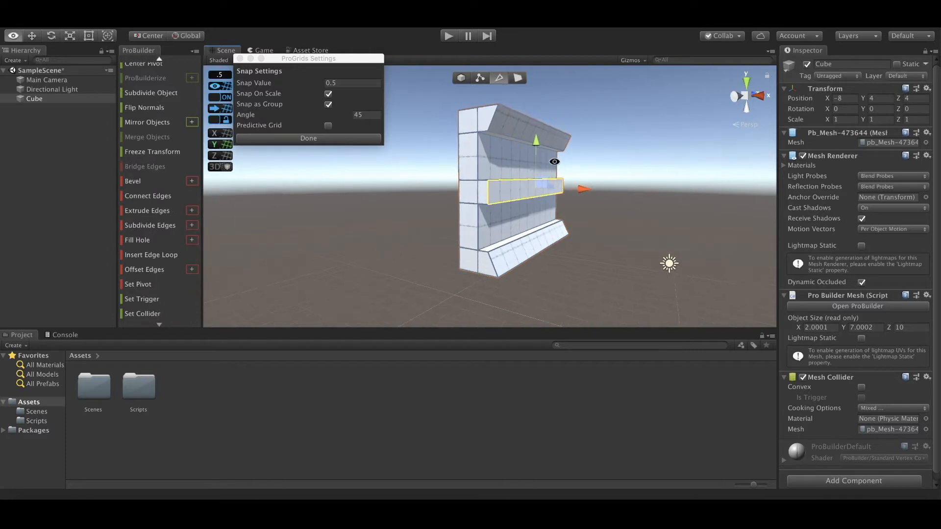
pyautogui.click(506, 181)
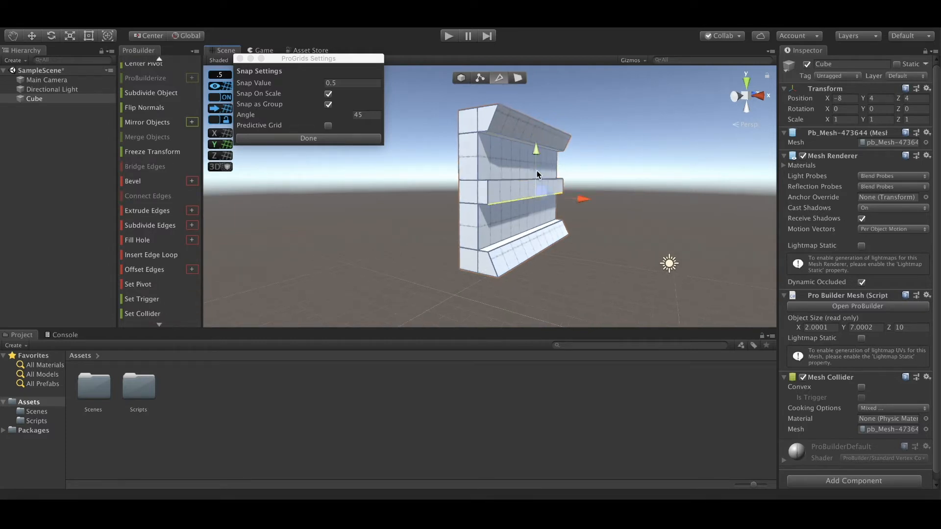
pyautogui.moveTo(534, 148); pyautogui.dragTo(534, 157)
pyautogui.keyDown('alt'); pyautogui.moveTo(610, 180); pyautogui.dragTo(537, 154); pyautogui.keyUp('alt')
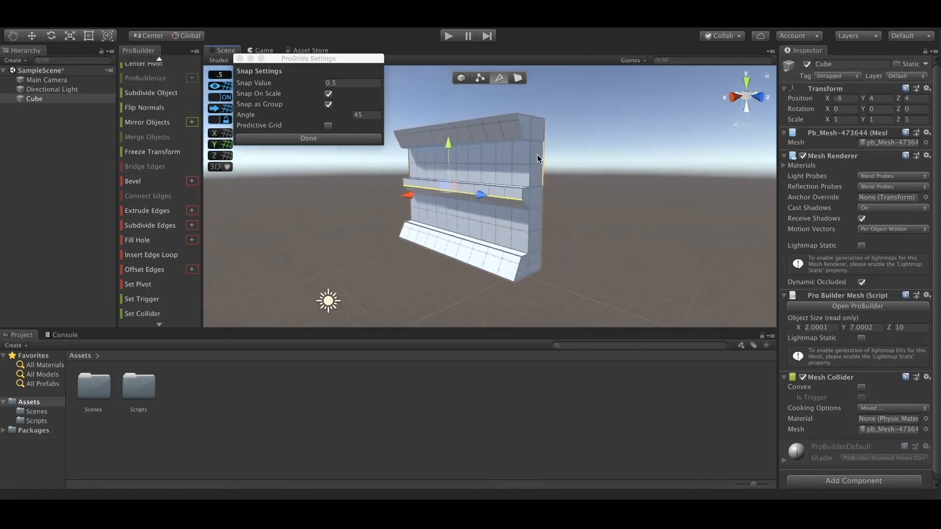
# Step: Return to object selection, select the whole wall and move it along Z to position 7.5
pyautogui.click(460, 77)
pyautogui.click(622, 166)
pyautogui.keyDown('alt'); pyautogui.moveTo(621, 165); pyautogui.dragTo(678, 210); pyautogui.keyUp('alt')
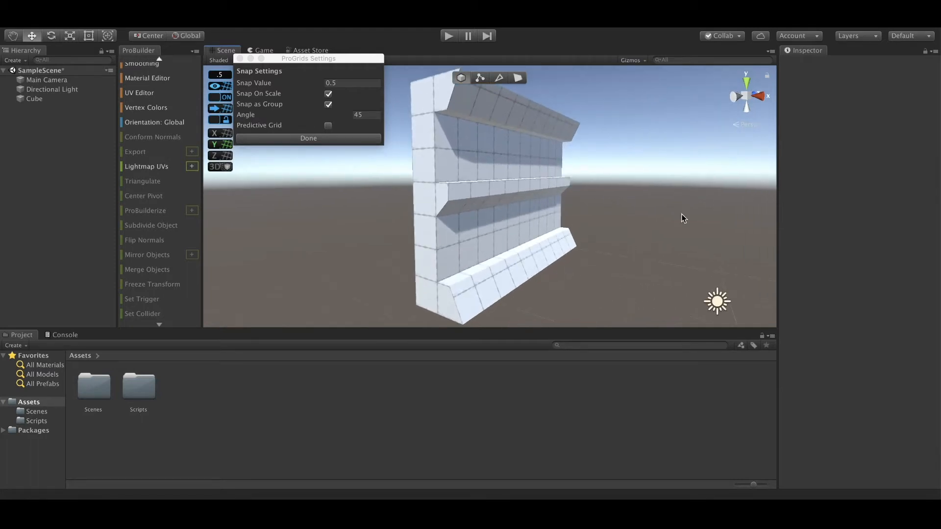
pyautogui.keyDown('alt'); pyautogui.moveTo(639, 215); pyautogui.dragTo(522, 241); pyautogui.keyUp('alt')
pyautogui.scroll(-3, 521, 223)
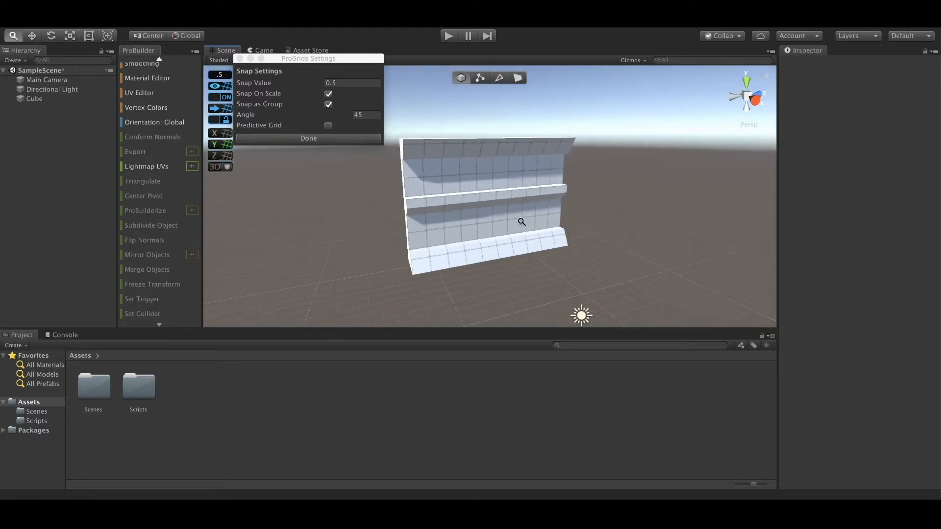
pyautogui.moveTo(520, 223); pyautogui.dragTo(586, 215, button='middle')
pyautogui.keyDown('alt'); pyautogui.moveTo(586, 215); pyautogui.dragTo(588, 235); pyautogui.keyUp('alt')
pyautogui.click(537, 206)
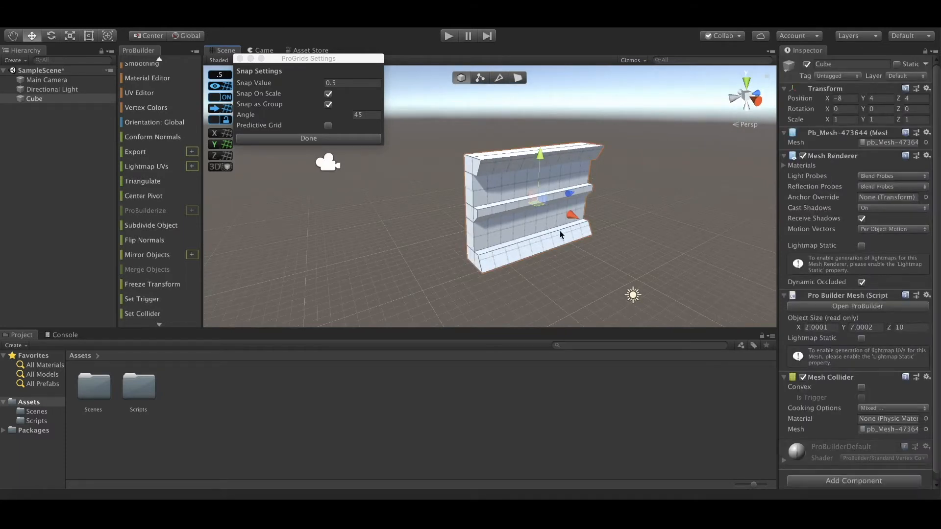
pyautogui.moveTo(567, 194); pyautogui.dragTo(606, 187)
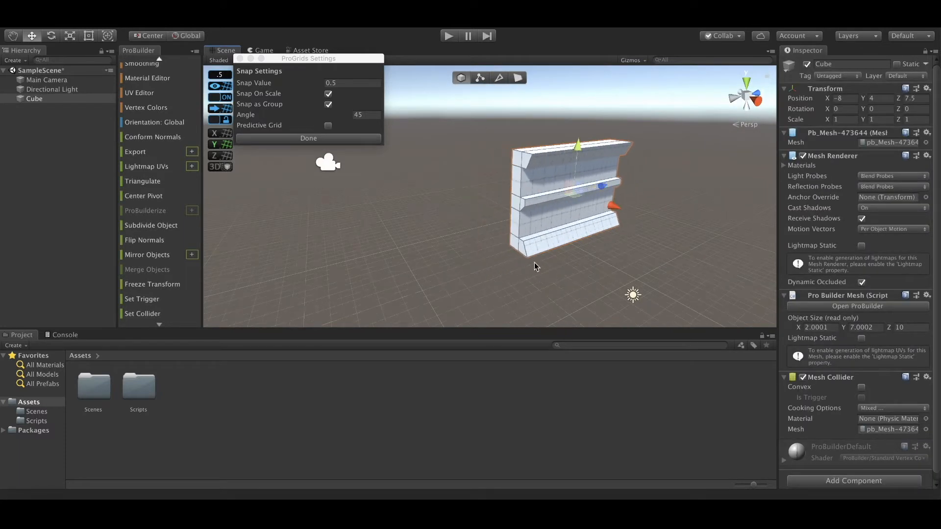
# Step: Set the ProGrids snap value to 1 and move the wall along Z to position 11
pyautogui.click(224, 78)
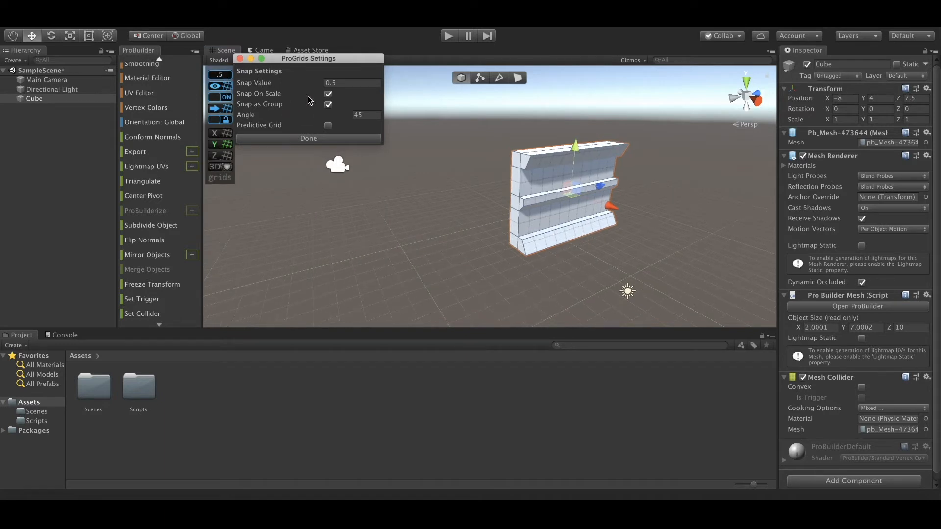
pyautogui.click(337, 83)
pyautogui.moveTo(338, 85); pyautogui.dragTo(319, 85)
pyautogui.write('1')
pyautogui.click(309, 138)
pyautogui.moveTo(599, 186); pyautogui.dragTo(631, 188)
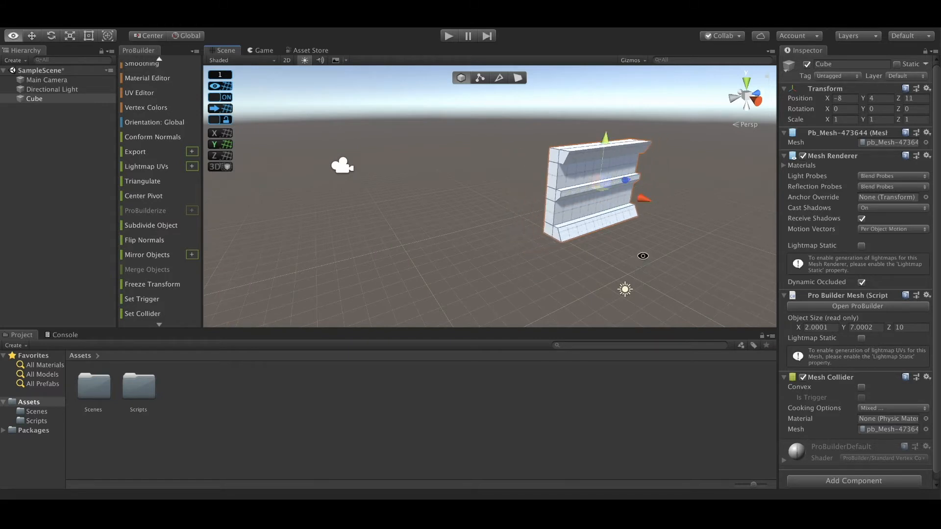
# Step: Try placing a duplicate of the wall beside it, at Z position -2, and delete the copy
pyautogui.keyDown('alt'); pyautogui.moveTo(640, 264); pyautogui.dragTo(603, 271); pyautogui.keyUp('alt')
pyautogui.hotkey('ctrl', 'd')
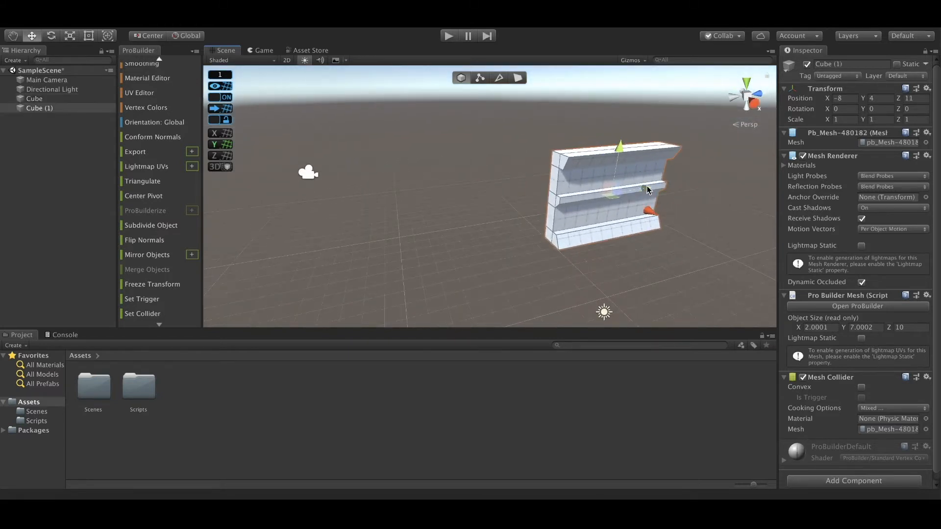
pyautogui.moveTo(646, 189); pyautogui.dragTo(530, 204)
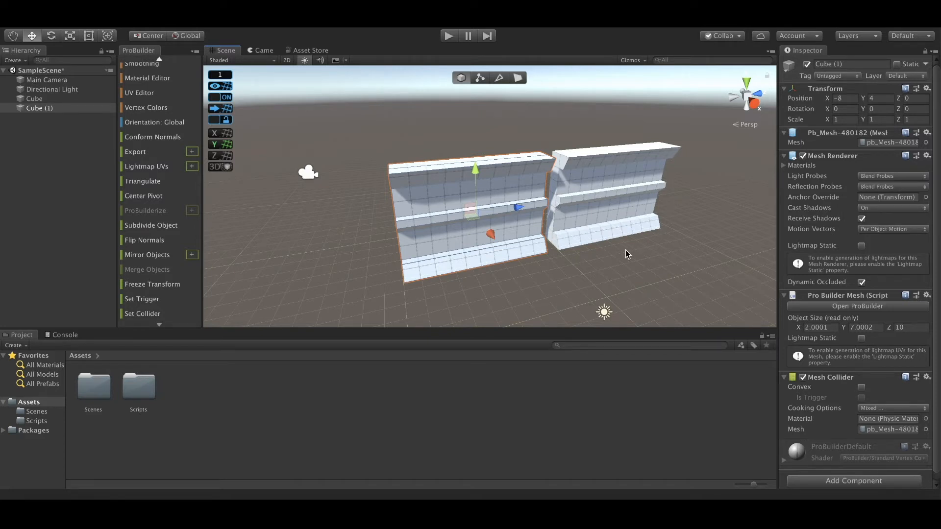
pyautogui.hotkey('ctrl', 'z')
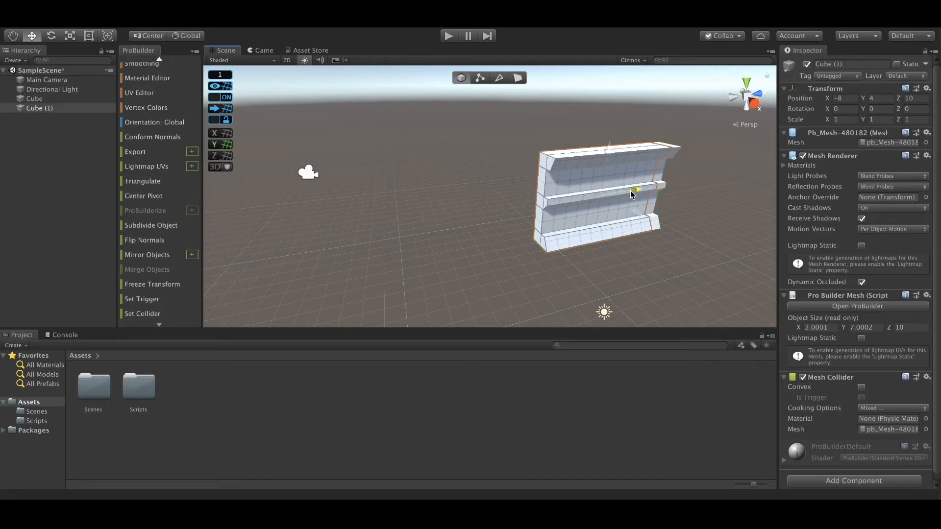
pyautogui.moveTo(645, 190); pyautogui.dragTo(511, 205)
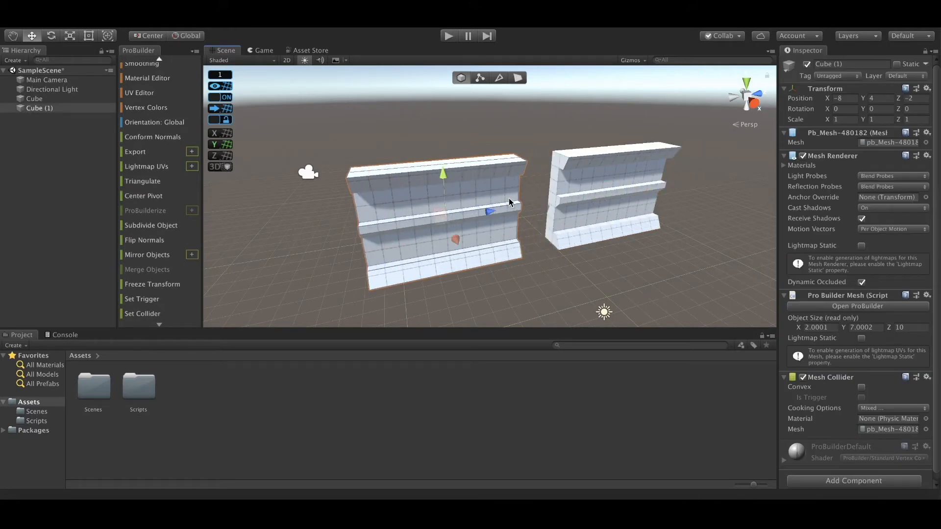
pyautogui.press('Delete')
pyautogui.click(603, 238)
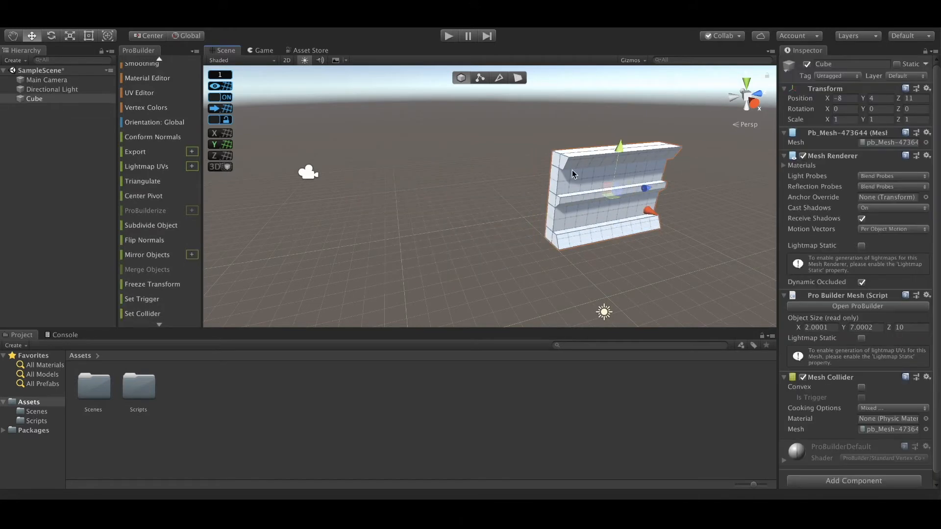
# Step: Rename the wall object from Cube to Wall and move it along Z to position 7
pyautogui.click(38, 99)
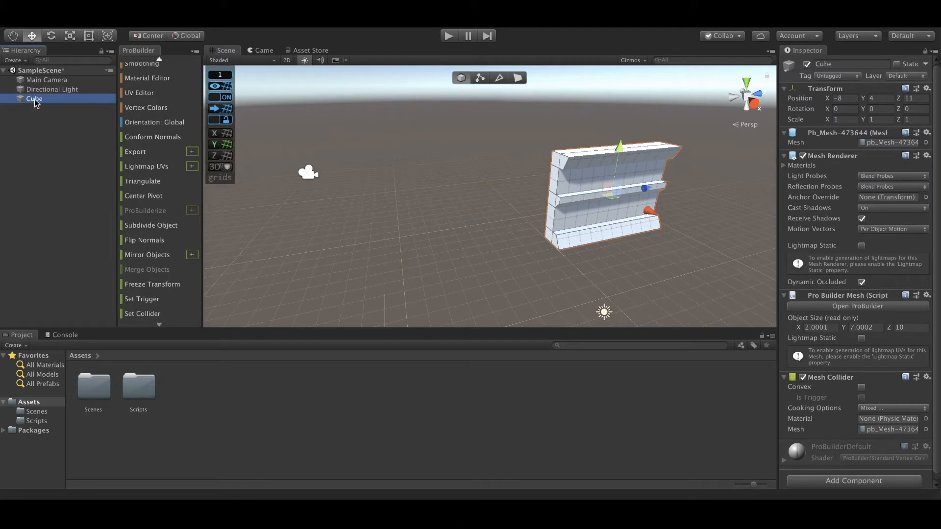
pyautogui.click(35, 99)
pyautogui.write('W')
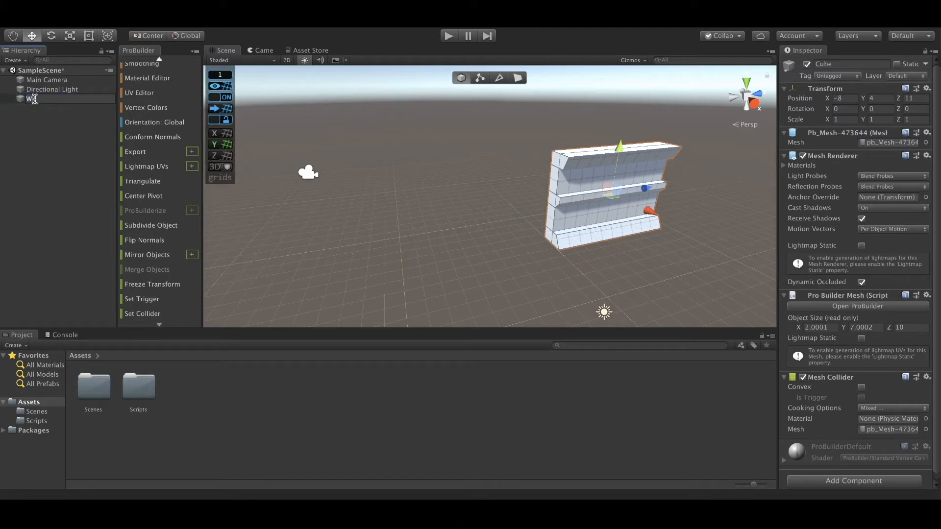
pyautogui.write('all')
pyautogui.press('Return')
pyautogui.click(287, 195)
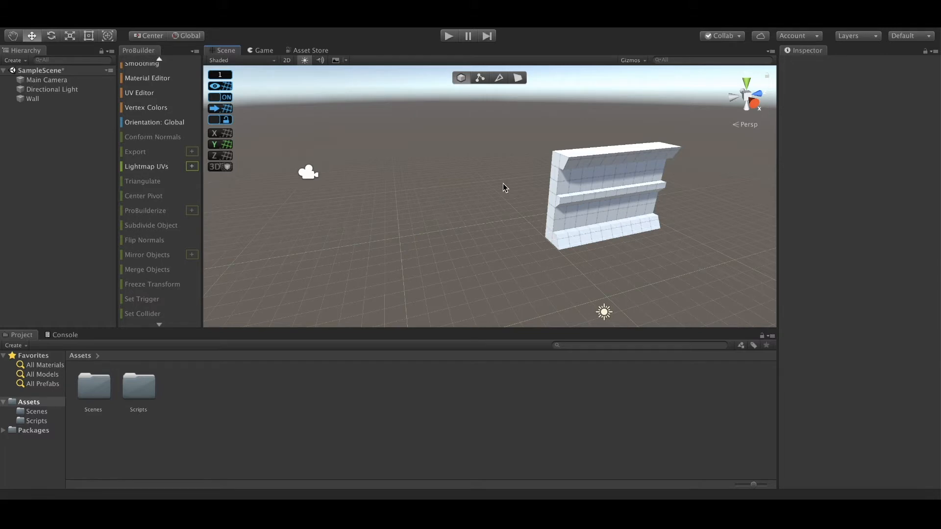
pyautogui.click(588, 185)
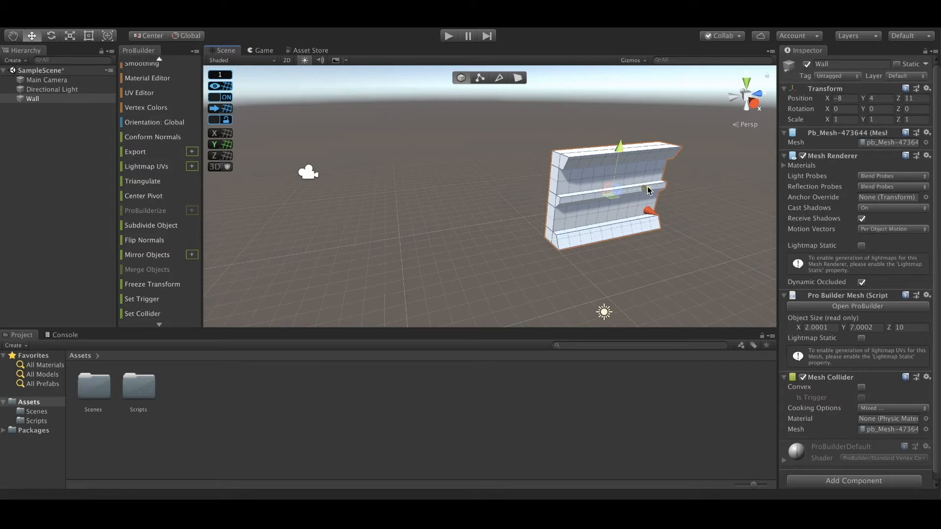
pyautogui.moveTo(648, 190); pyautogui.dragTo(608, 185)
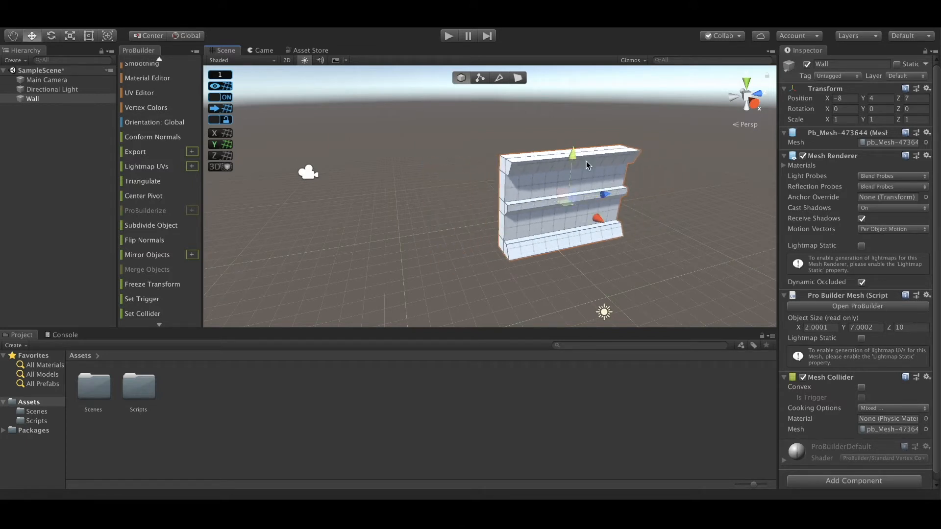
# Step: Try shortening the wall to 4 units along Z by moving its end vertices, undo it and return to object selection
pyautogui.click(481, 78)
pyautogui.moveTo(442, 123); pyautogui.dragTo(537, 313)
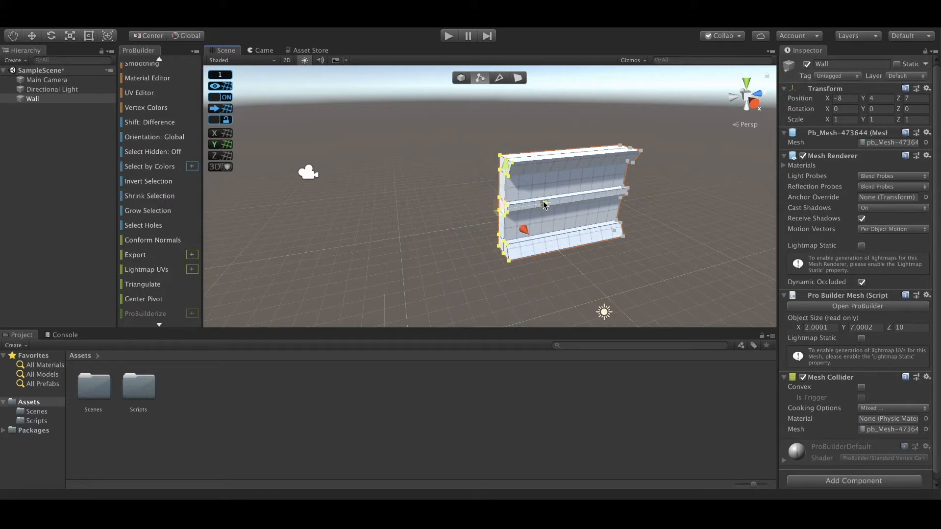
pyautogui.moveTo(543, 205); pyautogui.dragTo(637, 239)
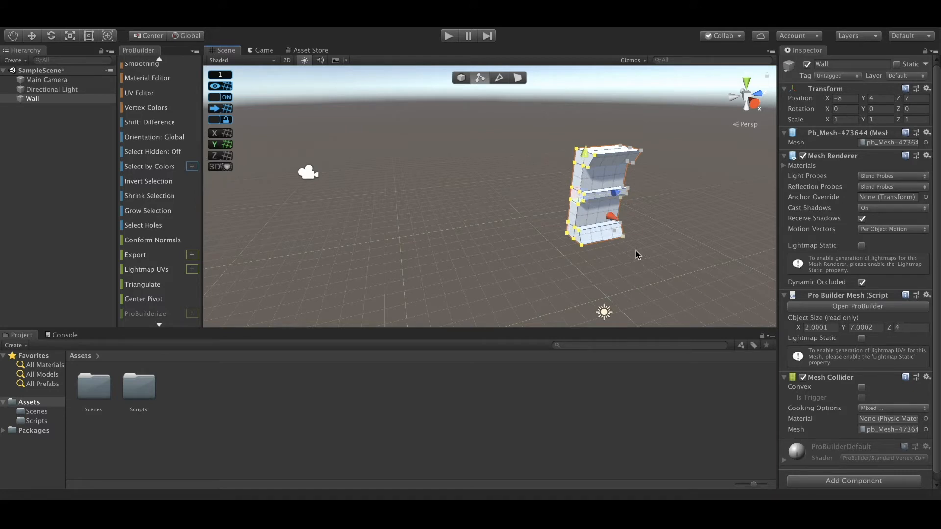
pyautogui.hotkey('ctrl', 'z')
pyautogui.click(466, 81)
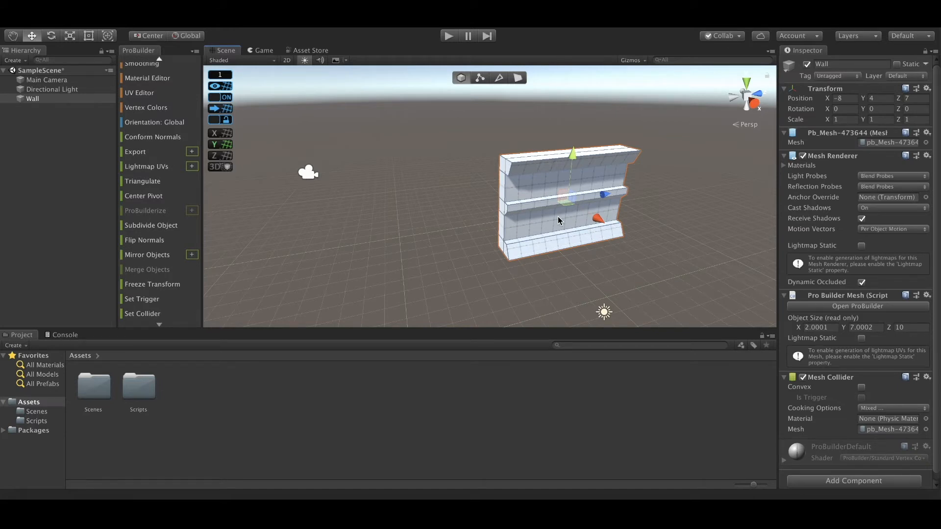
# Step: Build a new 1 × 1 × 1 cube shape and move it to X -1, Y 2 in front of the wall
pyautogui.keyDown('alt'); pyautogui.moveTo(558, 216); pyautogui.dragTo(619, 250); pyautogui.keyUp('alt')
pyautogui.keyDown('alt'); pyautogui.moveTo(540, 232); pyautogui.dragTo(529, 194); pyautogui.keyUp('alt')
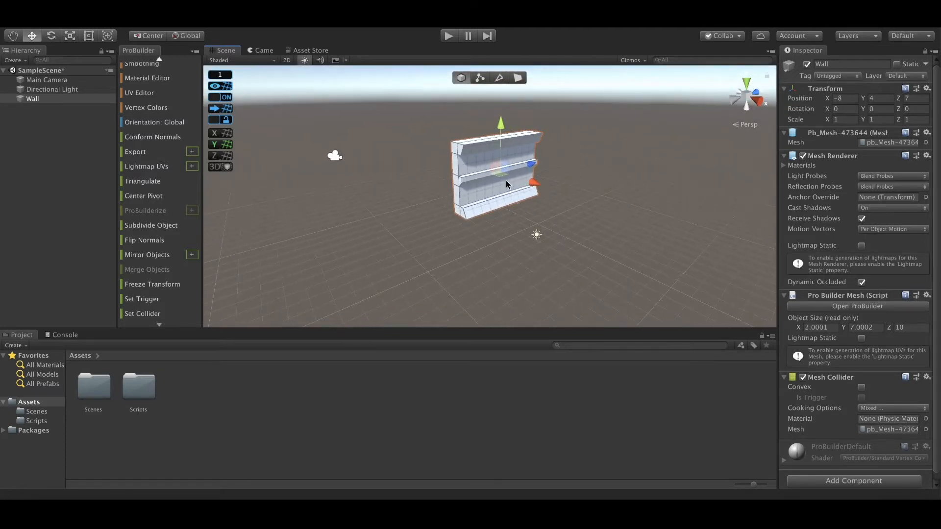
pyautogui.scroll(3, 180, 164)
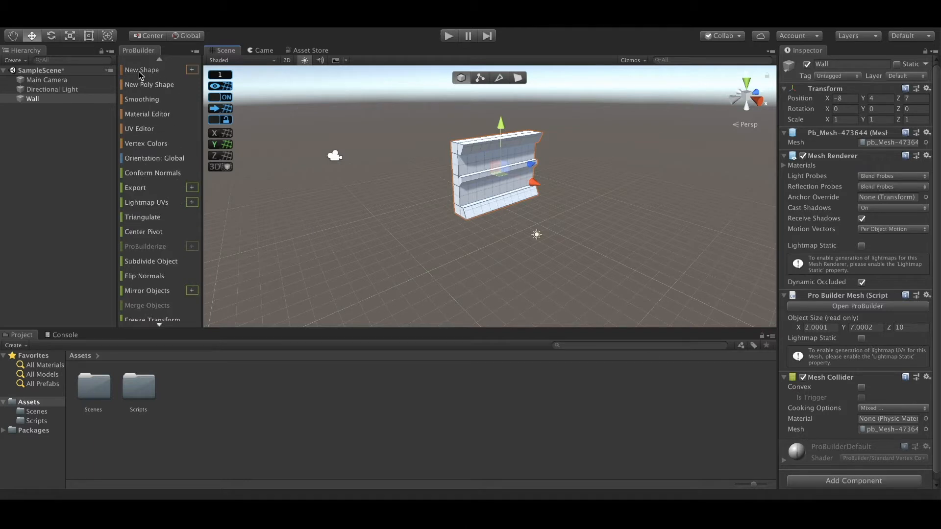
pyautogui.click(191, 70)
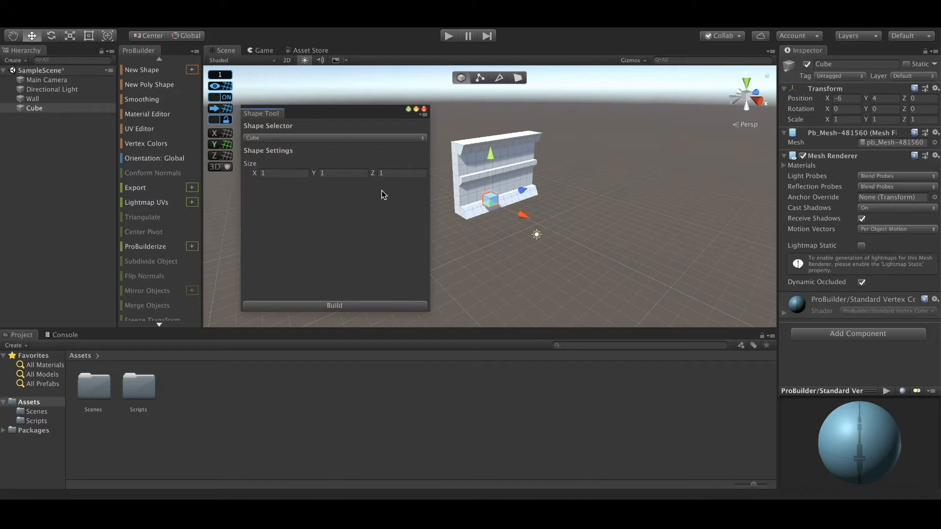
pyautogui.click(330, 306)
pyautogui.moveTo(526, 217); pyautogui.dragTo(562, 229)
pyautogui.moveTo(531, 175)
pyautogui.mouseDown()
pyautogui.moveTo(532, 197)
pyautogui.moveTo(533, 188)
pyautogui.moveTo(674, 137)
pyautogui.moveTo(622, 140)
pyautogui.moveTo(541, 176)
pyautogui.mouseUp()
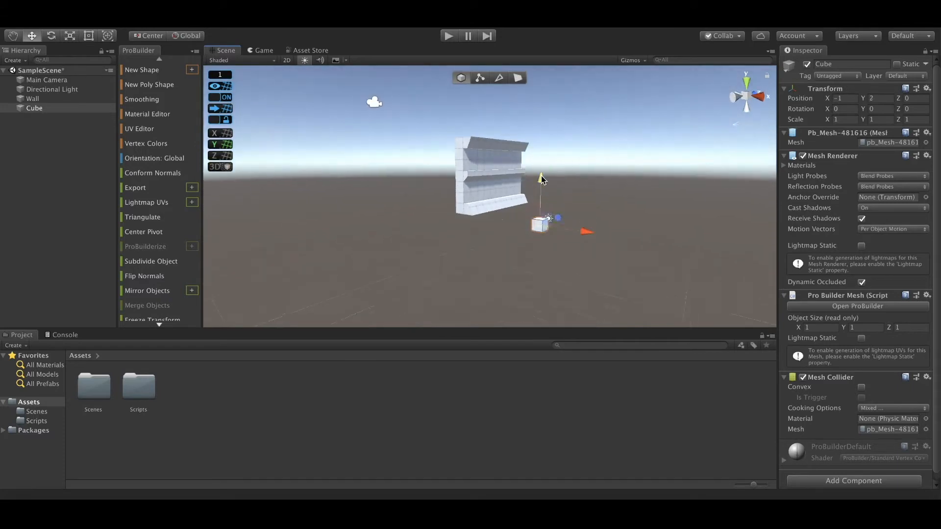
# Step: Pull the new cube's side faces outward to form a flat slab 10 units along X and 11 units along Z
pyautogui.keyDown('alt'); pyautogui.moveTo(643, 172); pyautogui.dragTo(522, 222); pyautogui.keyUp('alt')
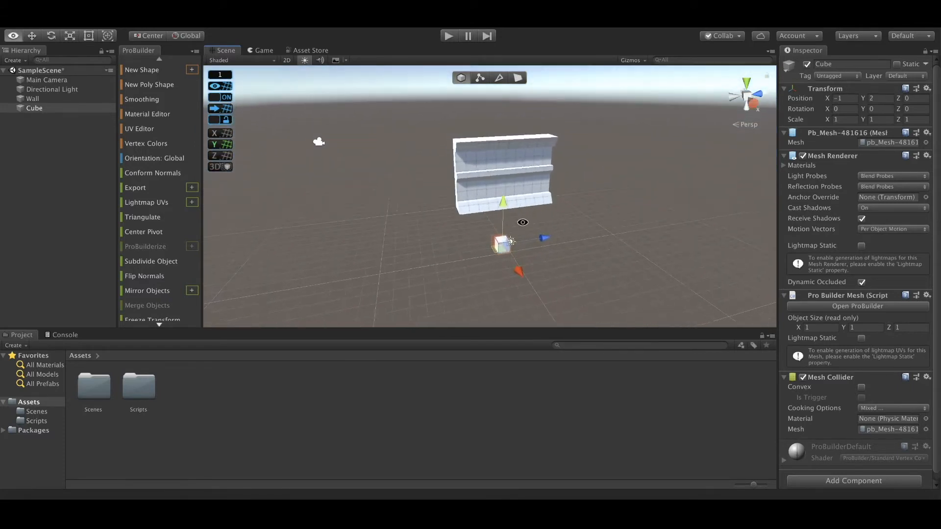
pyautogui.click(518, 79)
pyautogui.keyDown('alt'); pyautogui.moveTo(580, 189); pyautogui.dragTo(639, 269); pyautogui.keyUp('alt')
pyautogui.click(493, 186)
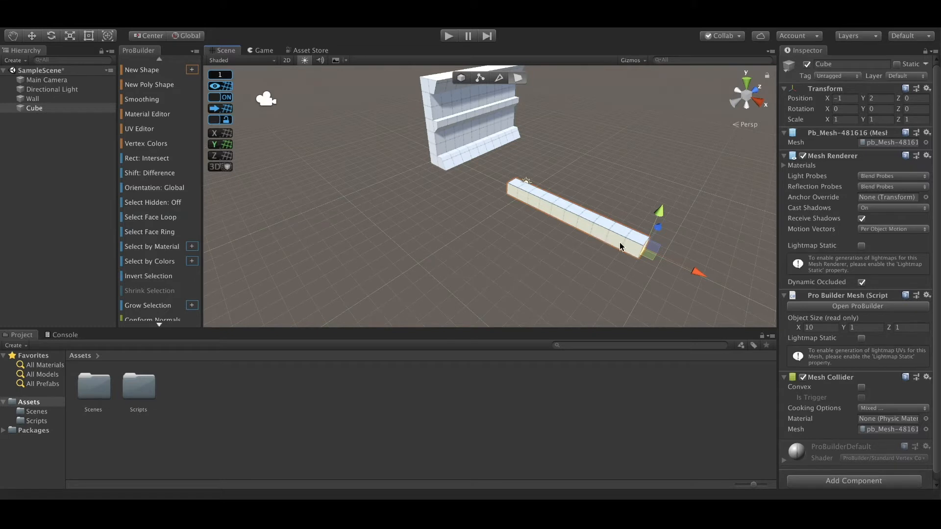
pyautogui.keyDown('alt'); pyautogui.moveTo(552, 267); pyautogui.dragTo(348, 212); pyautogui.keyUp('alt')
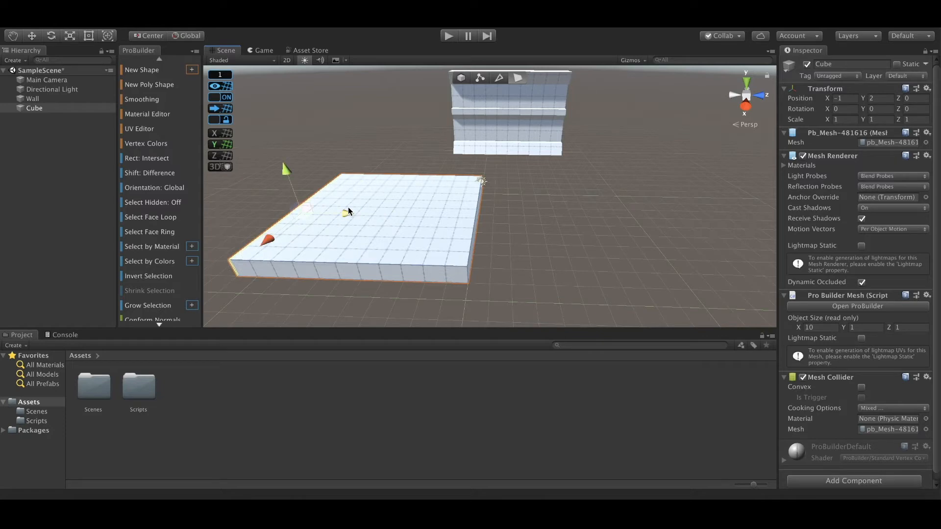
pyautogui.click(543, 269)
# Step: Try moving the slab's top face and undo the move
pyautogui.click(469, 239)
pyautogui.scroll(-6, 548, 255)
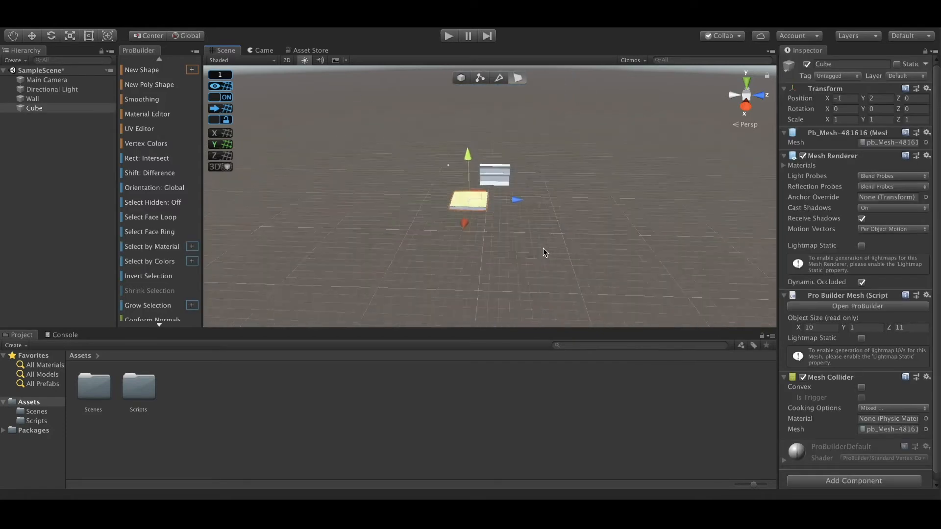
pyautogui.scroll(6, 545, 245)
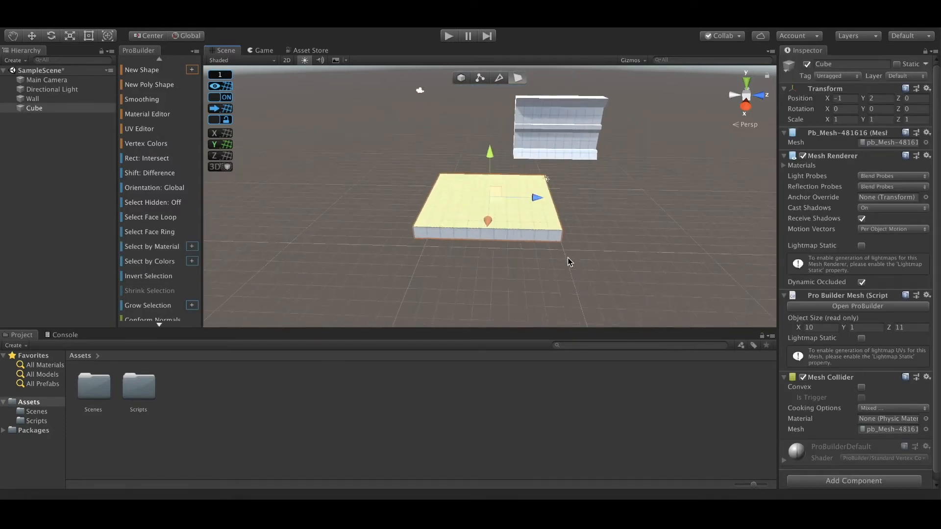
pyautogui.moveTo(488, 221); pyautogui.dragTo(531, 122)
pyautogui.hotkey('ctrl', 'z')
pyautogui.click(635, 244)
# Step: Return to object selection and examine the slab and the wall from several angles
pyautogui.click(462, 78)
pyautogui.keyDown('alt'); pyautogui.moveTo(553, 172); pyautogui.dragTo(538, 210); pyautogui.keyUp('alt')
pyautogui.click(532, 212)
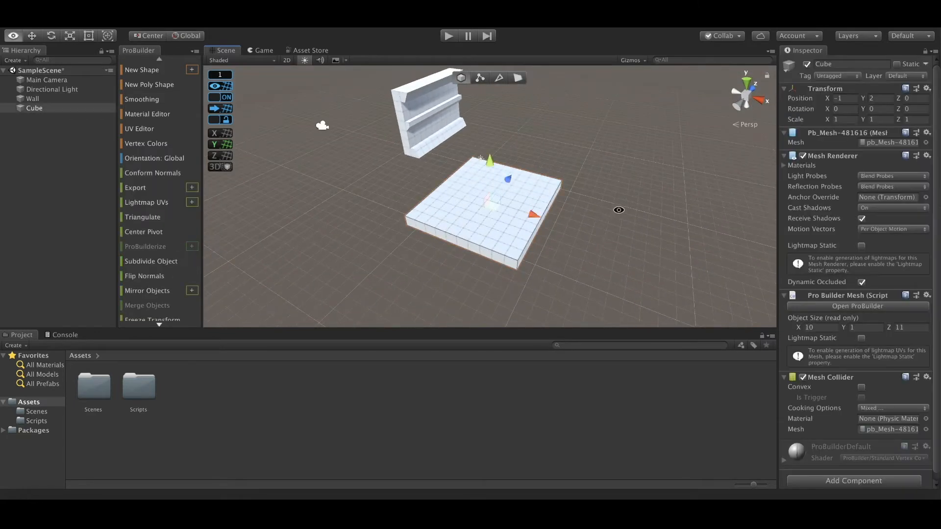
pyautogui.keyDown('alt'); pyautogui.moveTo(619, 209); pyautogui.dragTo(430, 153); pyautogui.keyUp('alt')
pyautogui.keyDown('alt'); pyautogui.moveTo(528, 180); pyautogui.dragTo(490, 153); pyautogui.keyUp('alt')
pyautogui.click(489, 152)
pyautogui.keyDown('alt'); pyautogui.moveTo(526, 256); pyautogui.dragTo(567, 245); pyautogui.keyUp('alt')
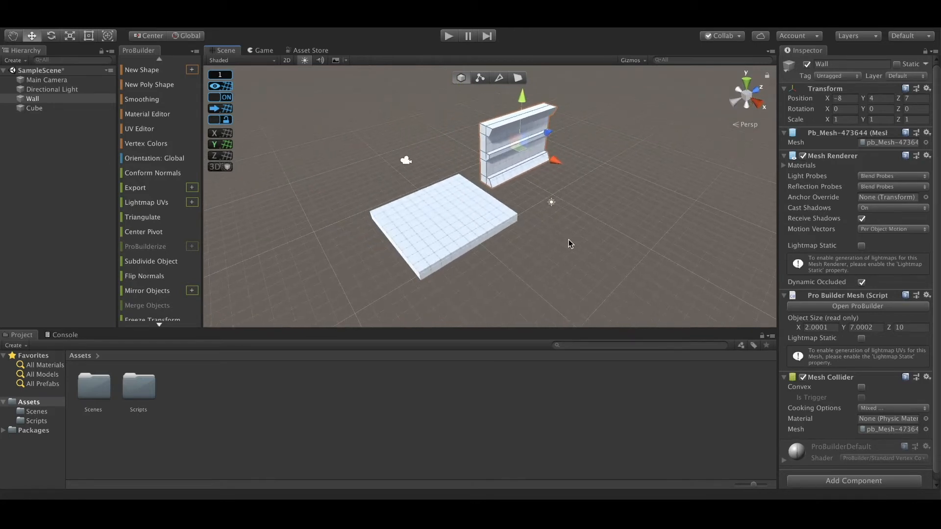
pyautogui.keyDown('alt'); pyautogui.moveTo(579, 208); pyautogui.dragTo(551, 195); pyautogui.keyUp('alt')
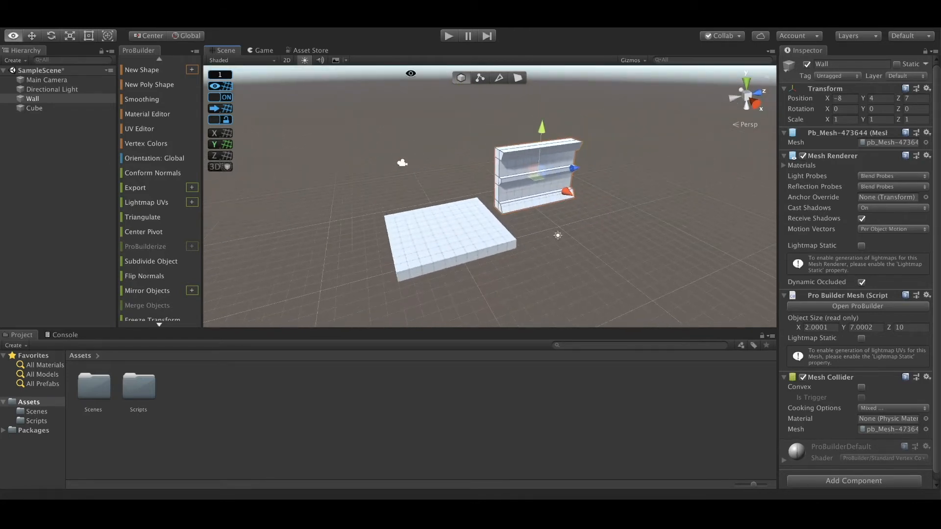
# Step: Start a new cylinder shape and set its radius to 2
pyautogui.click(193, 72)
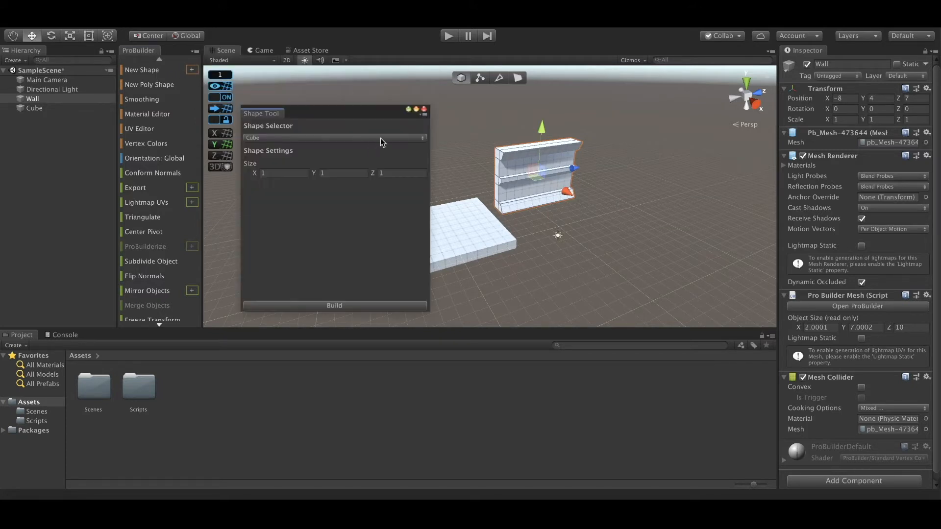
pyautogui.click(420, 140)
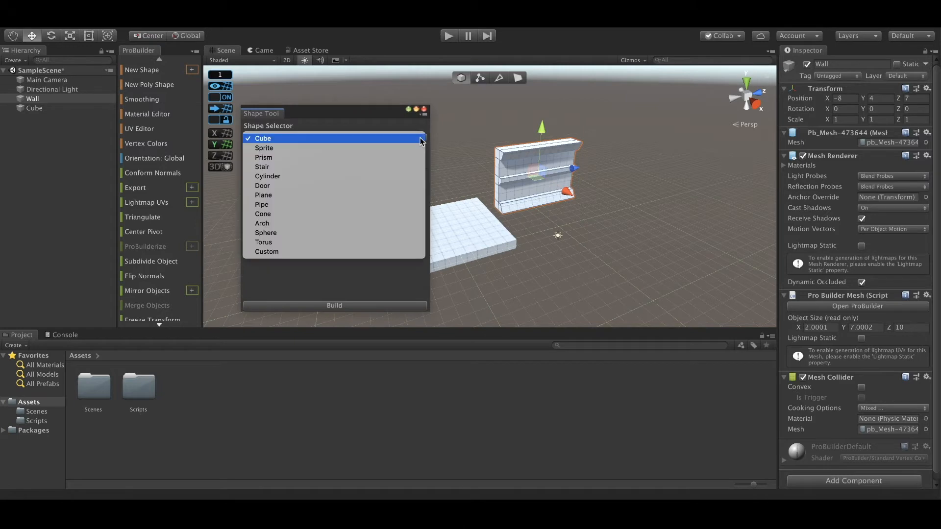
pyautogui.click(391, 179)
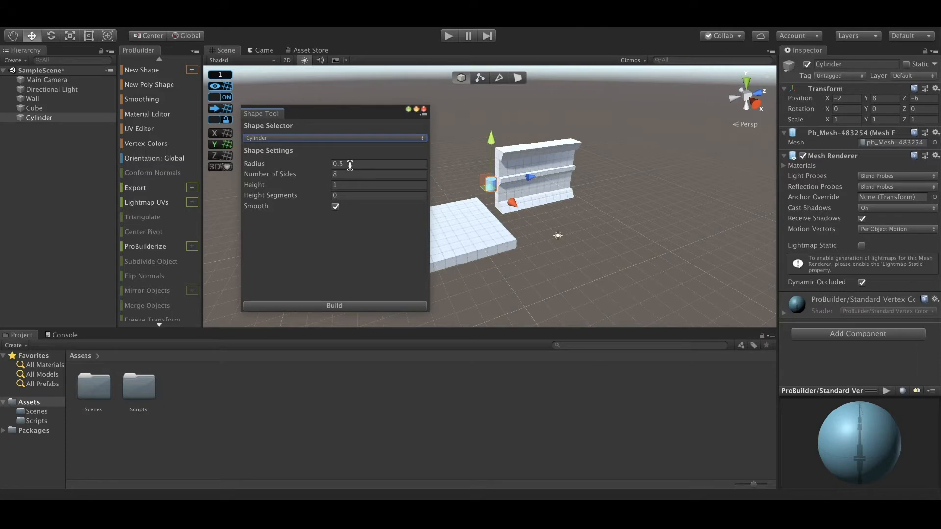
pyautogui.click(349, 163)
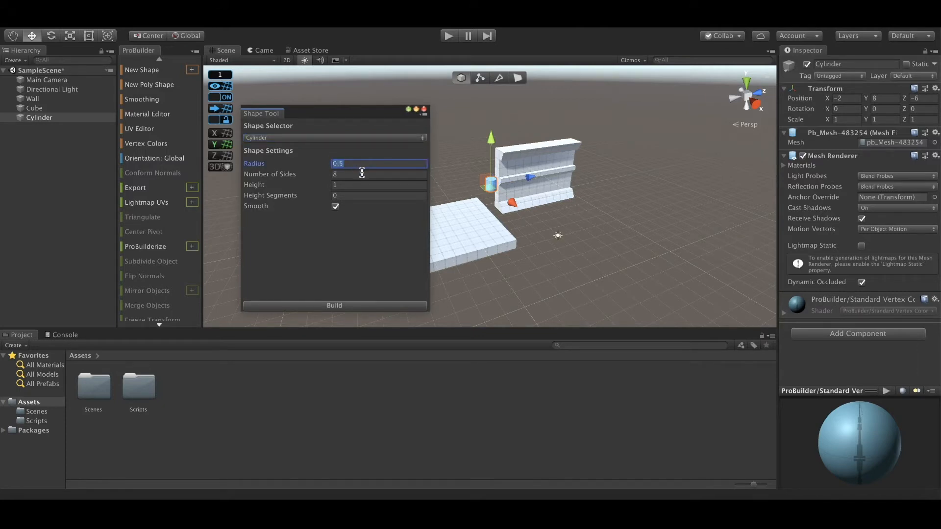
pyautogui.write('4')
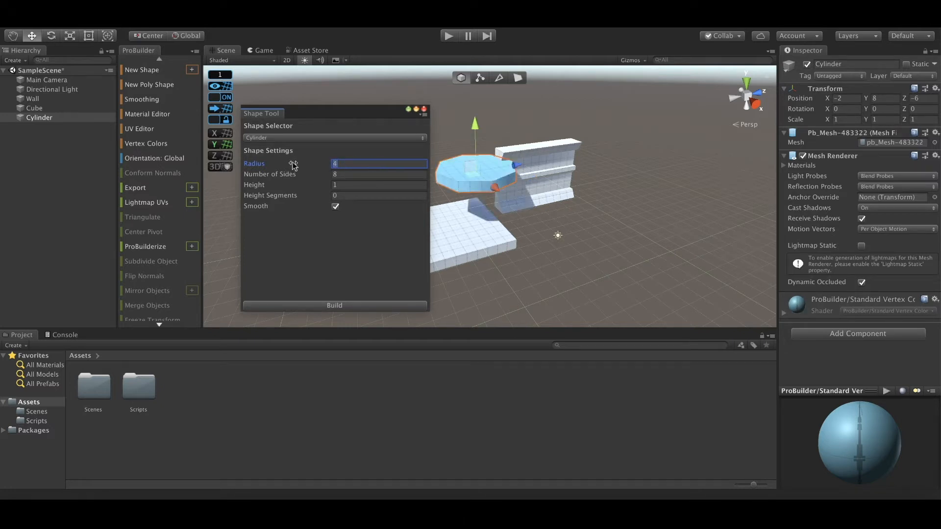
pyautogui.press('BackSpace')
pyautogui.write('2')
# Step: Set the cylinder to 6 sides, a height of 8 and 4 height segments
pyautogui.click(349, 174)
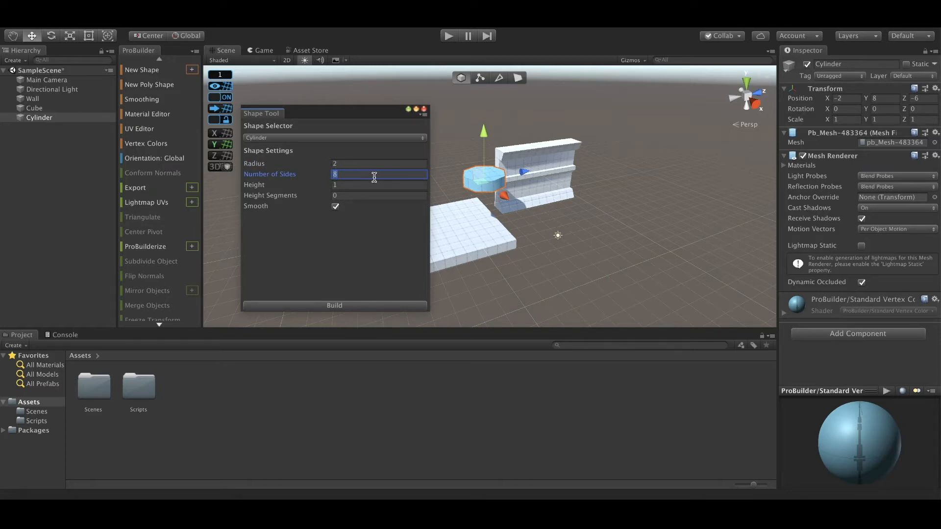
pyautogui.write('6')
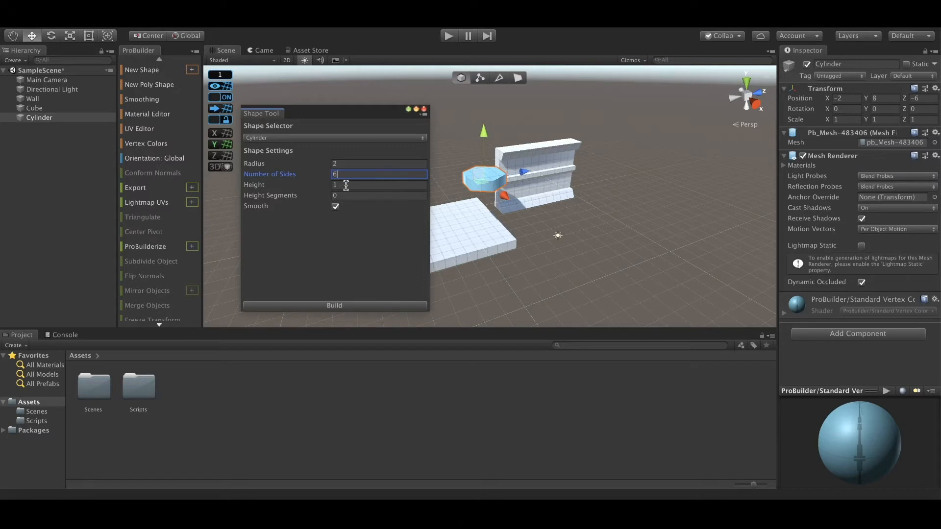
pyautogui.press('Tab')
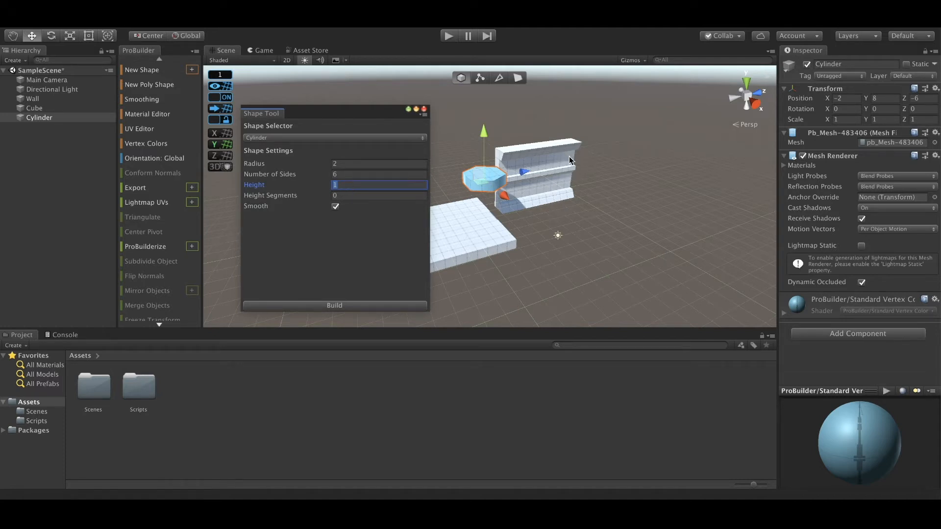
pyautogui.write('8')
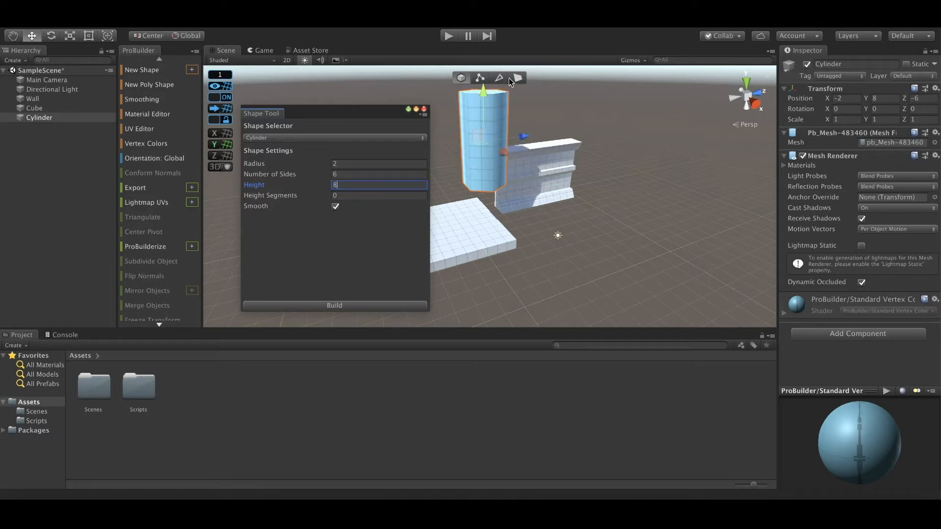
pyautogui.click(341, 196)
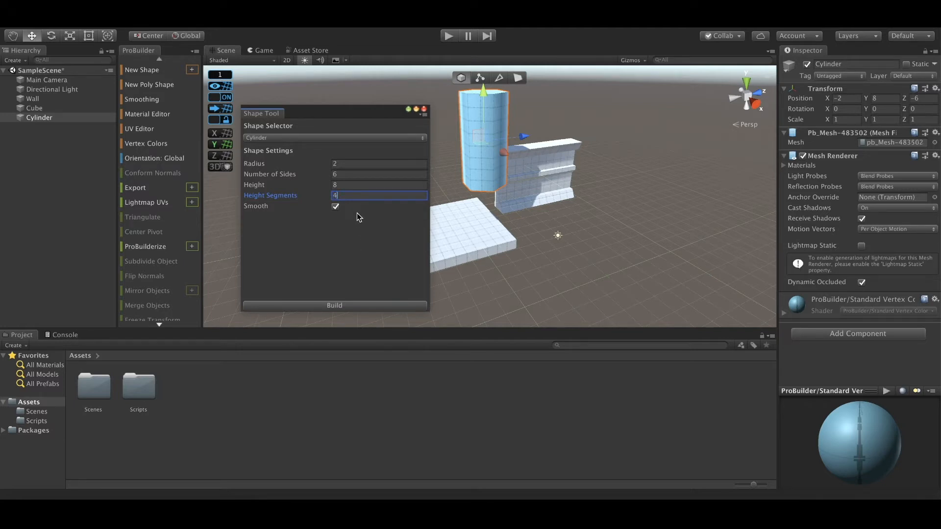
# Step: Set the cylinder's height segments to 5, build it and close the shape settings
pyautogui.write('5')
pyautogui.click(341, 305)
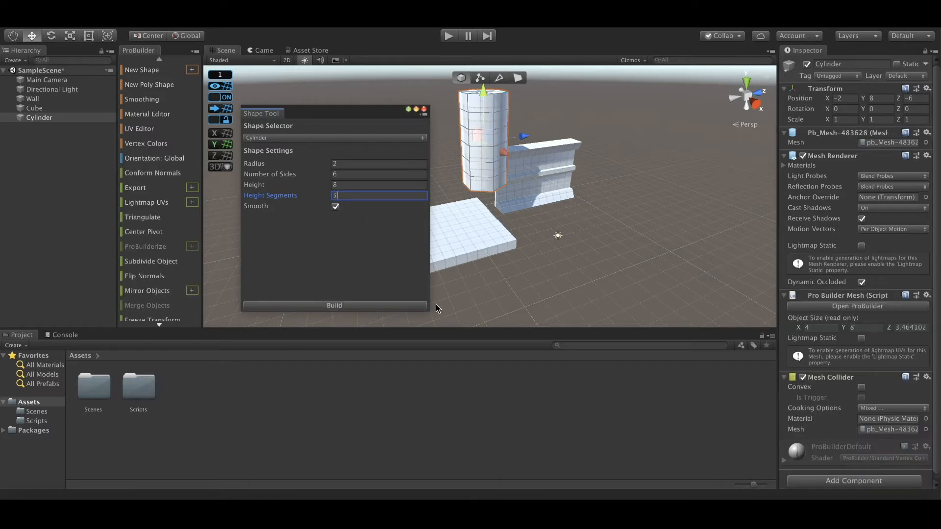
pyautogui.click(423, 109)
# Step: Switch to edge selection and select the full horizontal ring of edges at the second division below the cylinder's top
pyautogui.keyDown('alt'); pyautogui.moveTo(567, 118); pyautogui.dragTo(565, 96); pyautogui.keyUp('alt')
pyautogui.keyDown('alt'); pyautogui.moveTo(565, 96); pyautogui.dragTo(565, 140, button='middle'); pyautogui.keyUp('alt')
pyautogui.keyDown('alt'); pyautogui.moveTo(564, 140); pyautogui.dragTo(578, 151); pyautogui.keyUp('alt')
pyautogui.keyDown('alt'); pyautogui.moveTo(583, 151); pyautogui.dragTo(625, 148, button='right'); pyautogui.keyUp('alt')
pyautogui.keyDown('alt'); pyautogui.moveTo(598, 149); pyautogui.dragTo(590, 123); pyautogui.keyUp('alt')
pyautogui.click(497, 77)
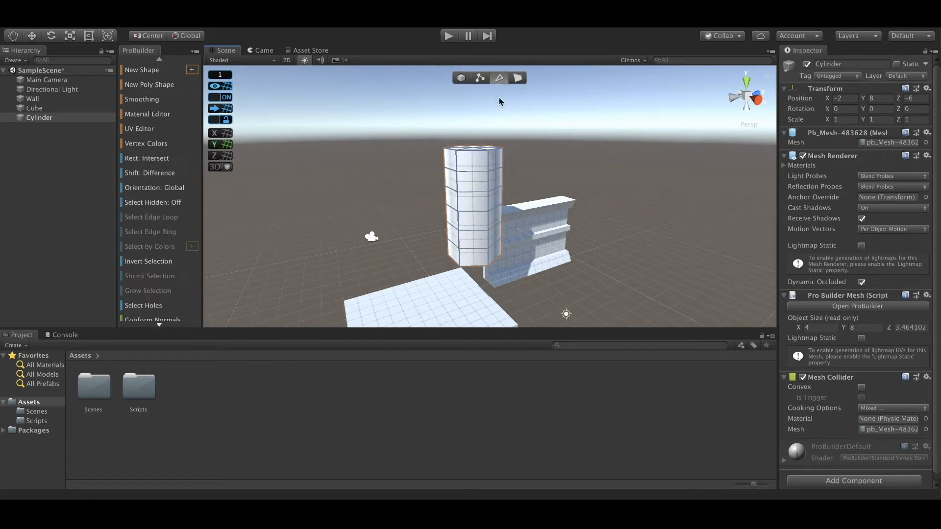
pyautogui.click(495, 196)
pyautogui.keyDown('alt'); pyautogui.moveTo(469, 192); pyautogui.dragTo(533, 215); pyautogui.keyUp('alt')
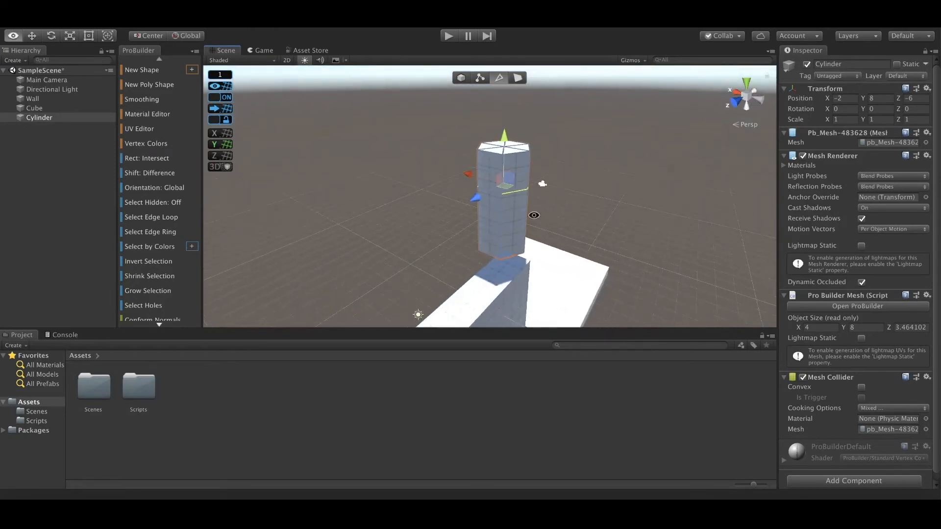
pyautogui.scroll(3, 528, 205)
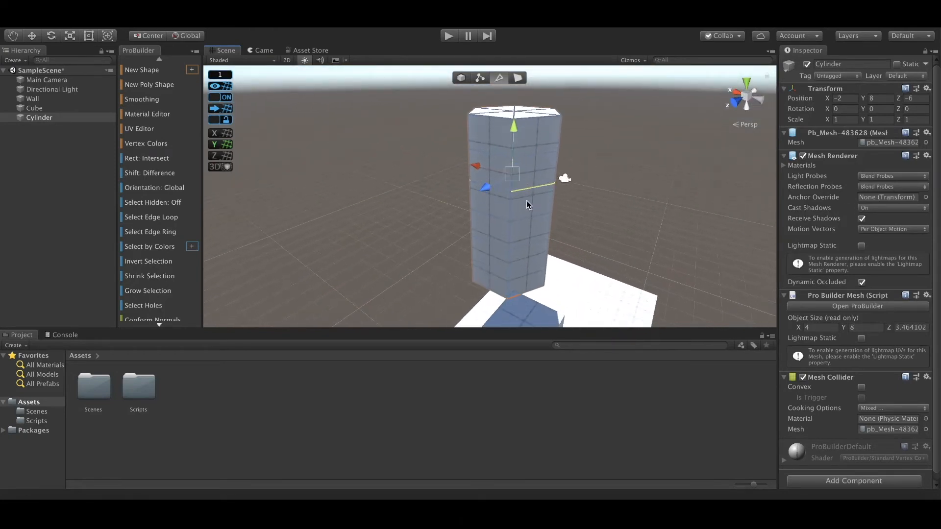
pyautogui.keyDown('shift'); pyautogui.click(505, 190); pyautogui.keyUp('shift')
pyautogui.keyDown('alt'); pyautogui.moveTo(637, 216); pyautogui.dragTo(444, 242); pyautogui.keyUp('alt')
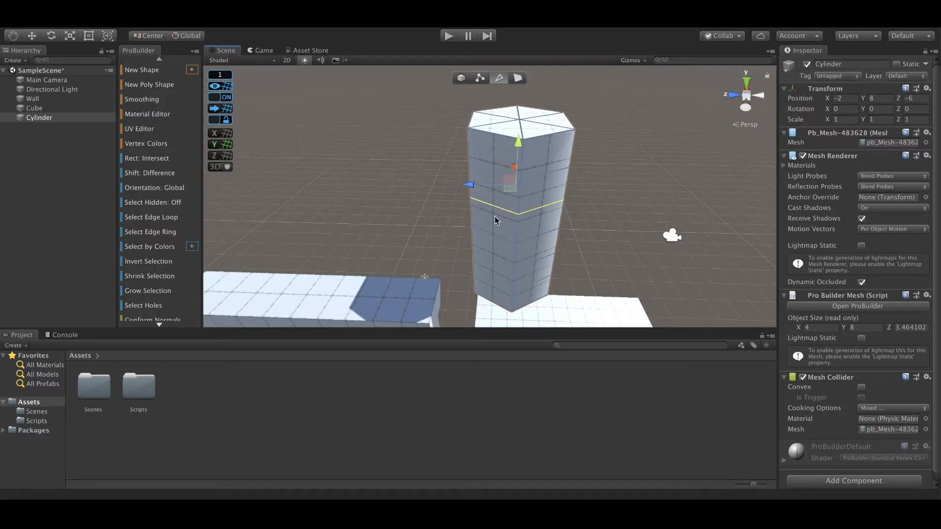
pyautogui.keyDown('alt'); pyautogui.moveTo(495, 220); pyautogui.dragTo(204, 185); pyautogui.keyUp('alt')
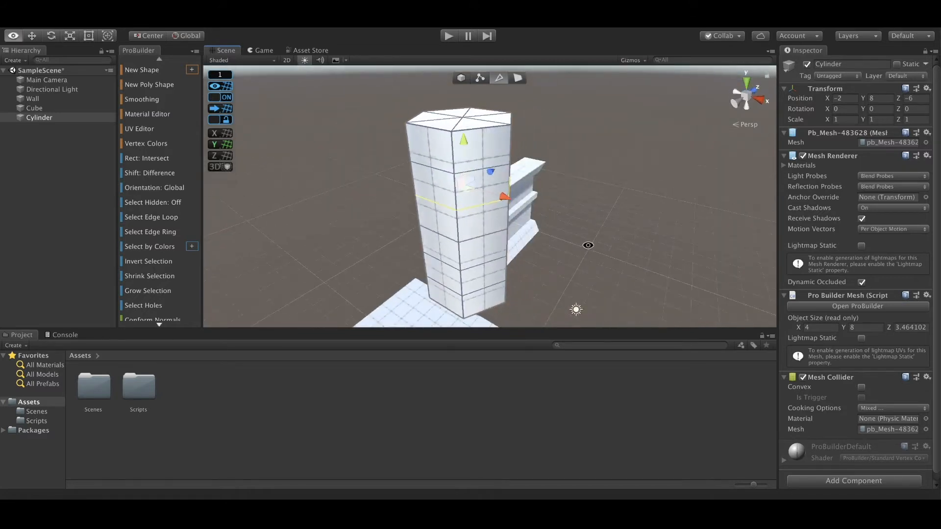
pyautogui.keyDown('alt'); pyautogui.moveTo(587, 245); pyautogui.dragTo(480, 240); pyautogui.keyUp('alt')
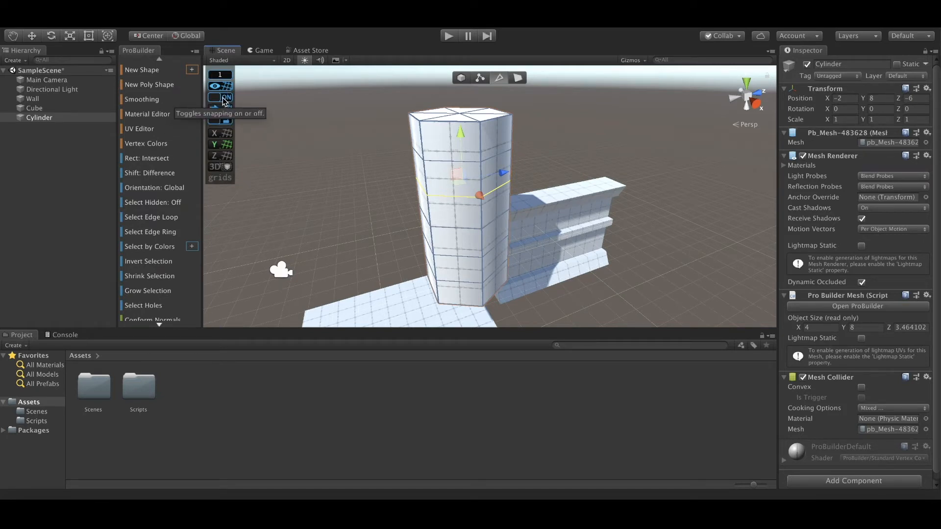
pyautogui.scroll(1, 225, 102)
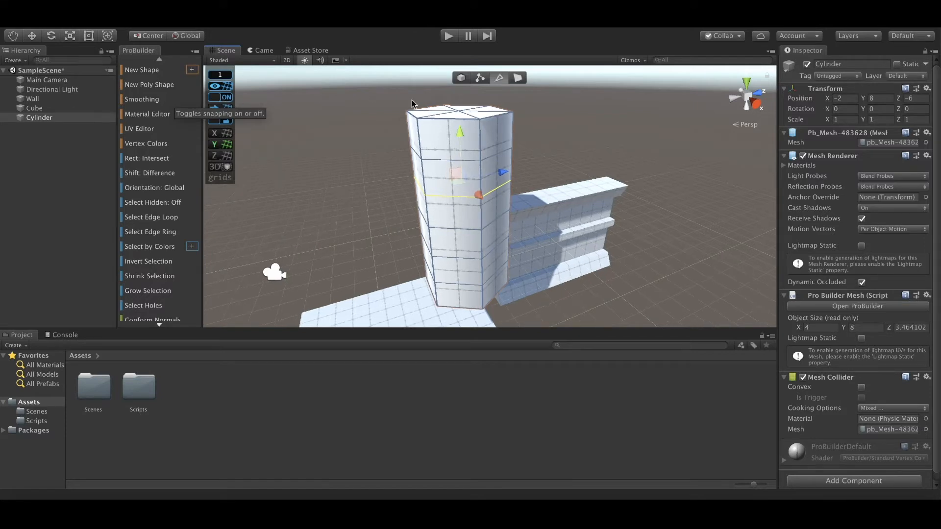
pyautogui.moveTo(505, 172); pyautogui.dragTo(787, 151)
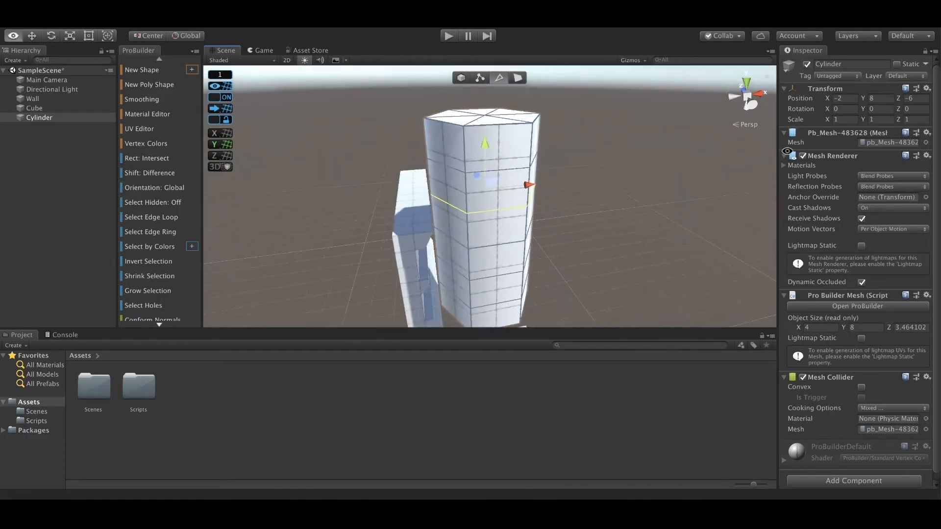
pyautogui.keyDown('alt'); pyautogui.moveTo(672, 184); pyautogui.dragTo(290, 156); pyautogui.keyUp('alt')
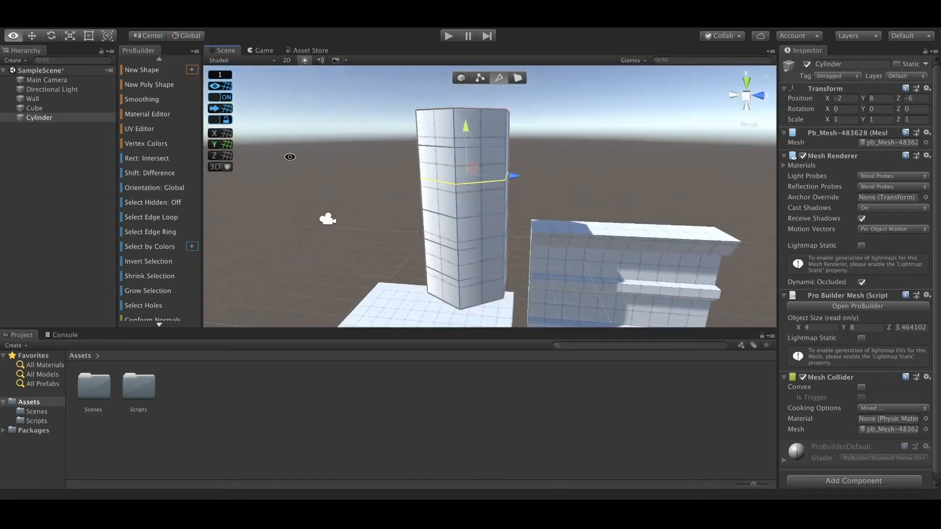
# Step: Turn off grid snapping and scale the selected edge ring inward to narrow the pillar
pyautogui.click(218, 100)
pyautogui.keyDown('alt'); pyautogui.moveTo(573, 145); pyautogui.dragTo(634, 185); pyautogui.keyUp('alt')
pyautogui.click(70, 37)
pyautogui.moveTo(448, 197); pyautogui.dragTo(424, 196)
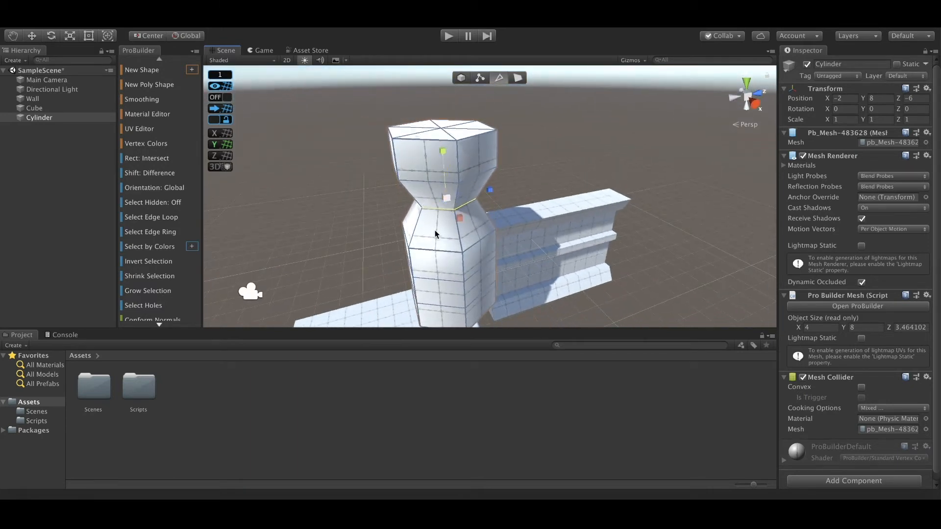
# Step: Select all edges of the ring below the narrowed one and scale it inward to form a neck
pyautogui.doubleClick(436, 251)
pyautogui.keyDown('alt'); pyautogui.moveTo(468, 255); pyautogui.dragTo(502, 231); pyautogui.keyUp('alt')
pyautogui.keyDown('alt'); pyautogui.moveTo(446, 263); pyautogui.dragTo(517, 274); pyautogui.keyUp('alt')
pyautogui.keyDown('shift'); pyautogui.click(461, 230); pyautogui.keyUp('shift')
pyautogui.keyDown('alt'); pyautogui.moveTo(464, 240); pyautogui.dragTo(704, 267); pyautogui.keyUp('alt')
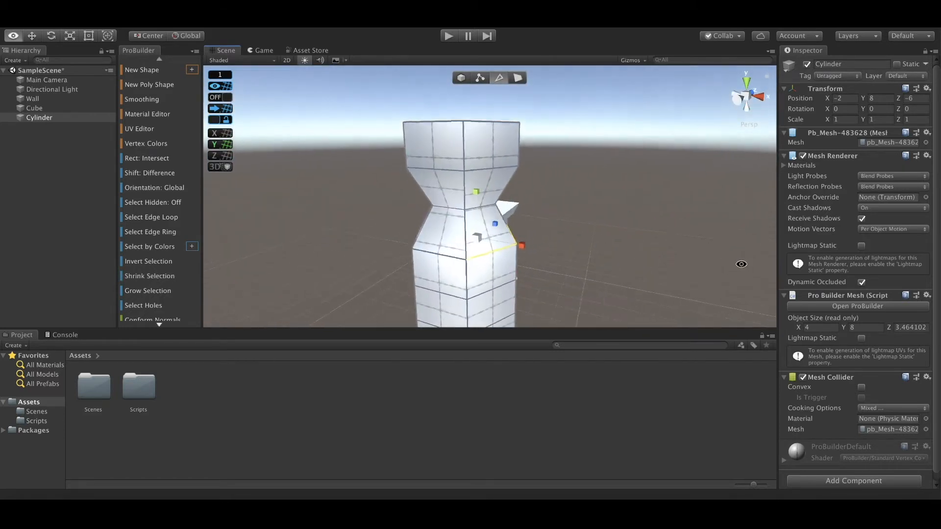
pyautogui.keyDown('alt'); pyautogui.moveTo(412, 280); pyautogui.dragTo(619, 294); pyautogui.keyUp('alt')
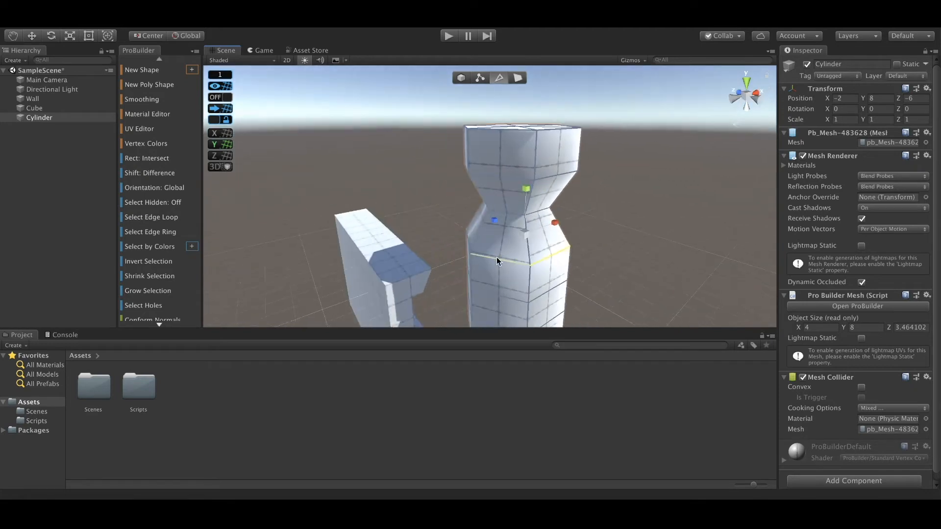
pyautogui.keyDown('shift'); pyautogui.click(500, 261); pyautogui.keyUp('shift')
pyautogui.keyDown('alt'); pyautogui.moveTo(500, 260); pyautogui.dragTo(552, 181); pyautogui.keyUp('alt')
pyautogui.keyDown('shift'); pyautogui.click(509, 250); pyautogui.keyUp('shift')
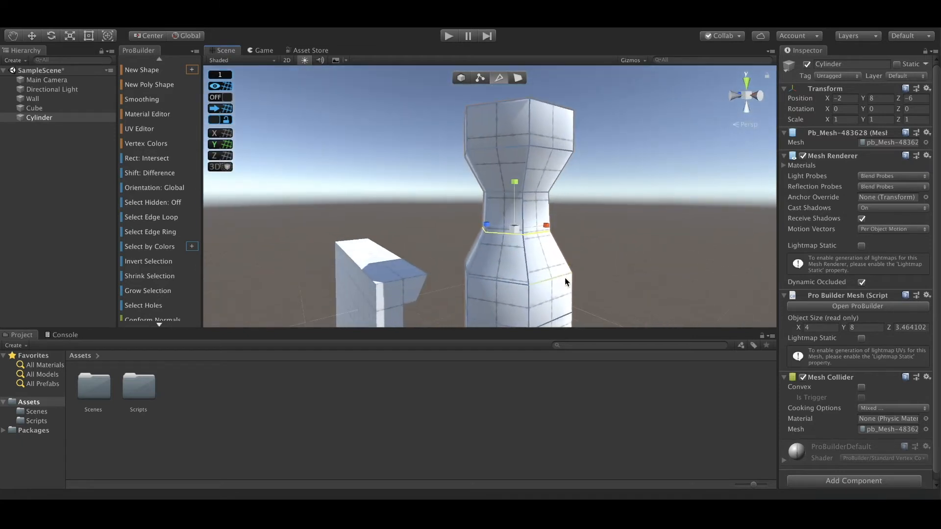
# Step: Try to scale the pillar's lowest intermediate edge ring, undo the distortion and clear the selection
pyautogui.click(549, 278)
pyautogui.keyDown('alt'); pyautogui.moveTo(441, 288); pyautogui.dragTo(667, 312); pyautogui.keyUp('alt')
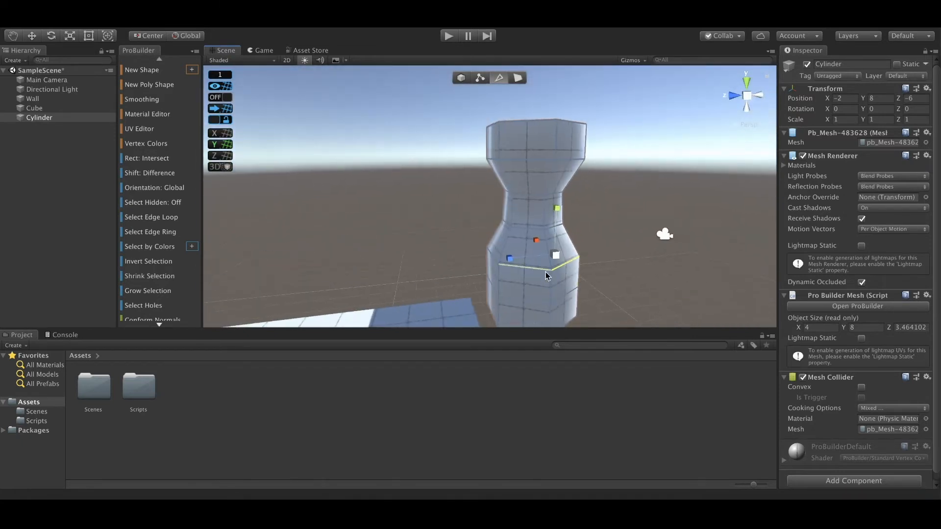
pyautogui.keyDown('shift'); pyautogui.click(544, 276); pyautogui.keyUp('shift')
pyautogui.keyDown('alt'); pyautogui.moveTo(468, 282); pyautogui.dragTo(705, 312); pyautogui.keyUp('alt')
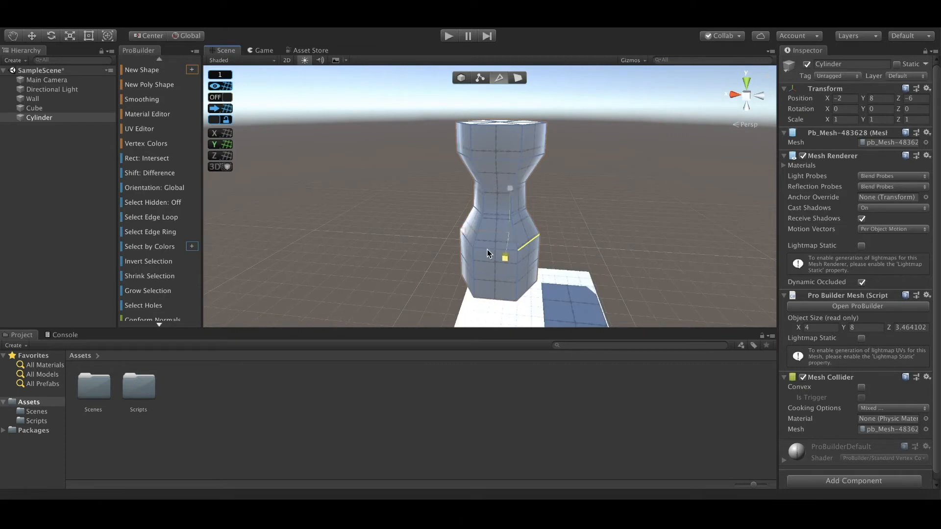
pyautogui.keyDown('alt'); pyautogui.moveTo(457, 275); pyautogui.dragTo(598, 296); pyautogui.keyUp('alt')
pyautogui.keyDown('shift'); pyautogui.click(423, 255); pyautogui.keyUp('shift')
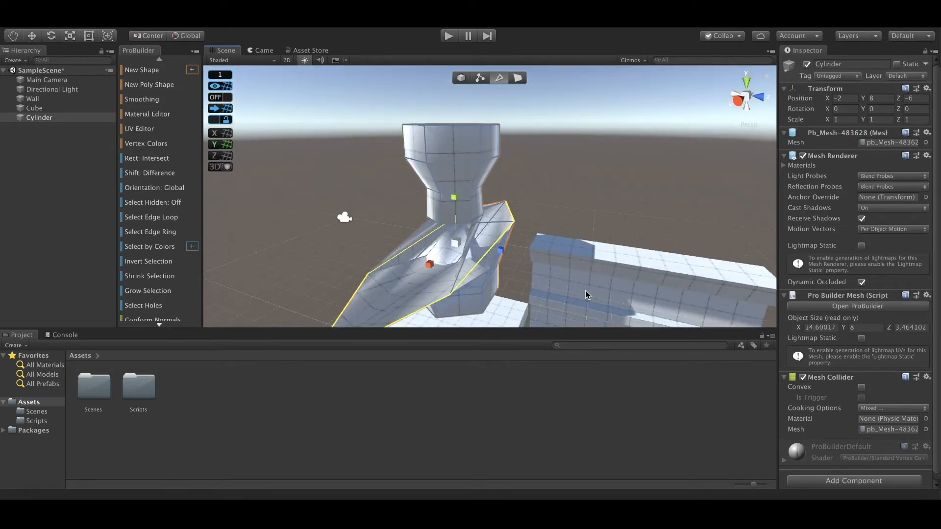
pyautogui.press('super+z')
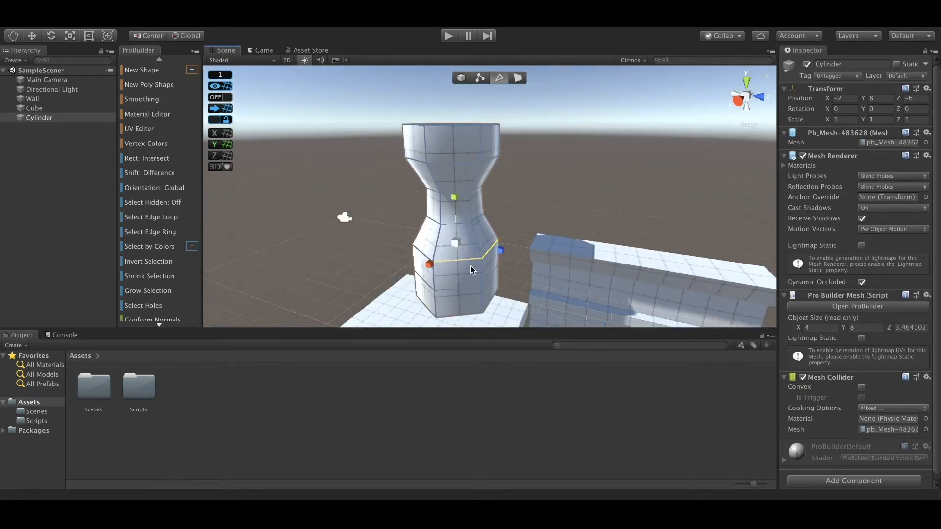
pyautogui.keyDown('shift'); pyautogui.click(412, 245); pyautogui.keyUp('shift')
pyautogui.click(345, 242)
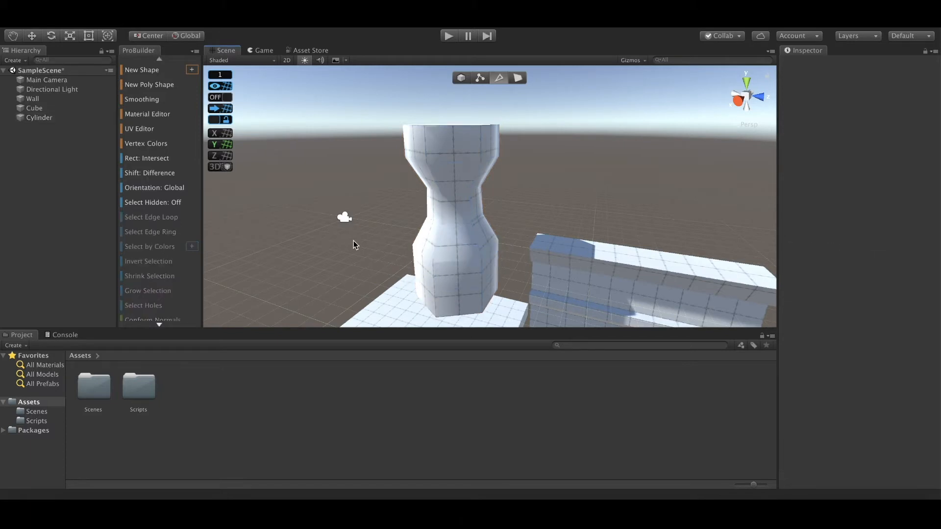
# Step: Move the lower narrowed edge ring down toward the pillar's base to lengthen the neck
pyautogui.doubleClick(431, 252)
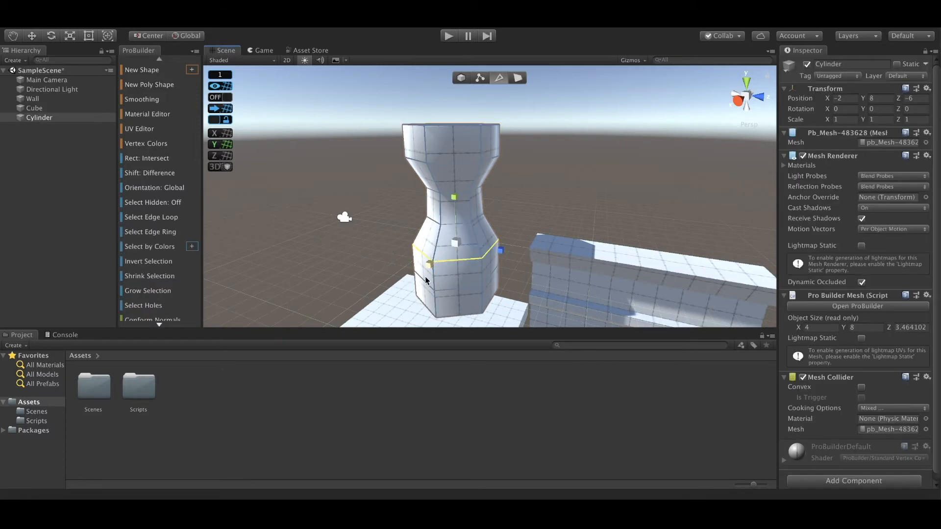
pyautogui.keyDown('alt'); pyautogui.moveTo(425, 276); pyautogui.dragTo(430, 250); pyautogui.keyUp('alt')
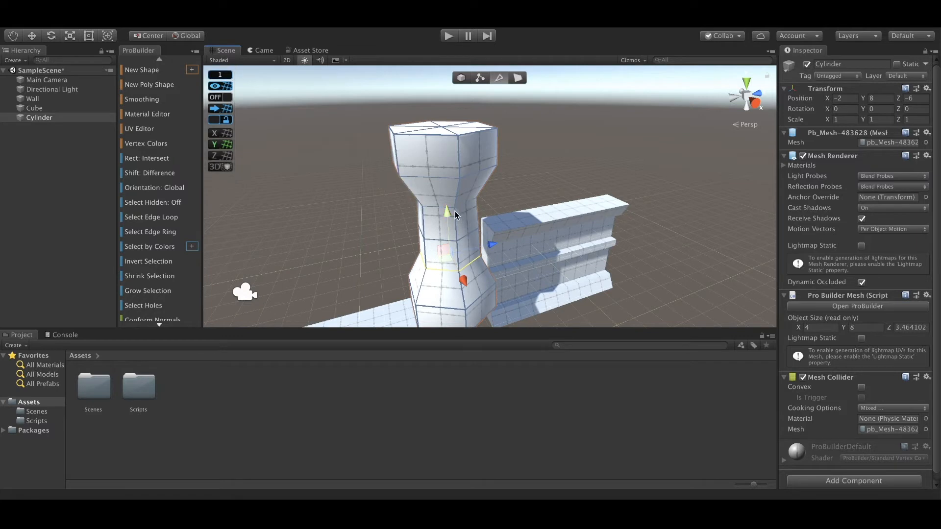
pyautogui.moveTo(447, 211); pyautogui.dragTo(451, 232)
# Step: Select all edges of the upper narrowed ring and move it up toward the pillar's head
pyautogui.keyDown('alt'); pyautogui.moveTo(593, 261); pyautogui.dragTo(454, 196); pyautogui.keyUp('alt')
pyautogui.click(449, 195)
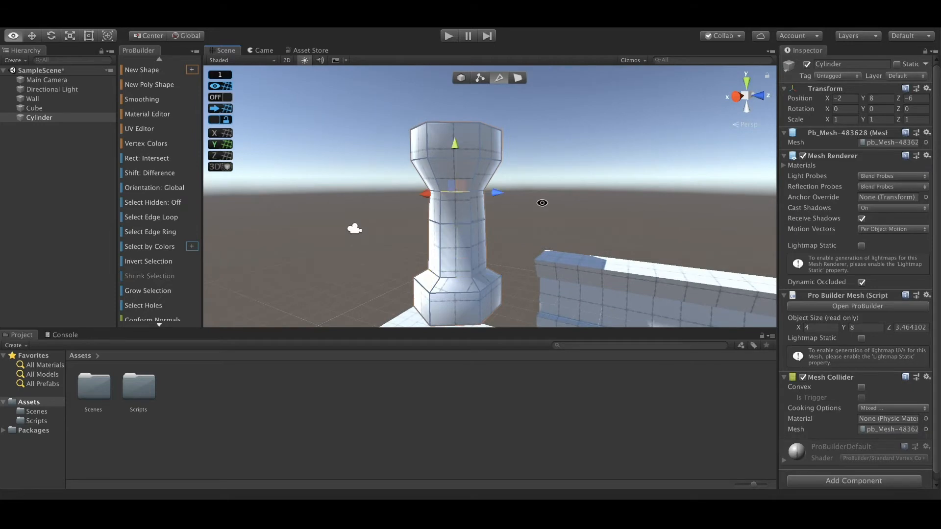
pyautogui.keyDown('alt'); pyautogui.moveTo(541, 203); pyautogui.dragTo(784, 226); pyautogui.keyUp('alt')
pyautogui.keyDown('shift'); pyautogui.click(457, 205); pyautogui.keyUp('shift')
pyautogui.keyDown('shift'); pyautogui.click(430, 203); pyautogui.keyUp('shift')
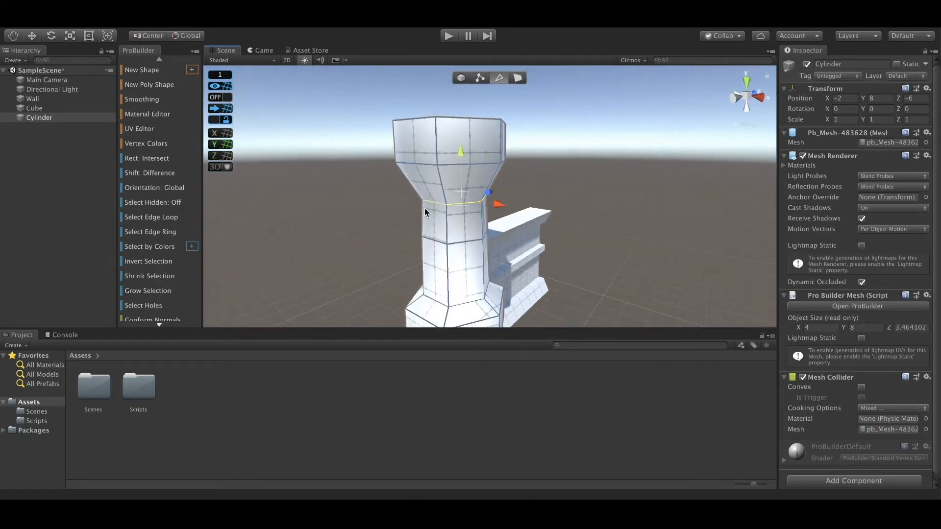
pyautogui.keyDown('alt'); pyautogui.moveTo(378, 216); pyautogui.dragTo(687, 222); pyautogui.keyUp('alt')
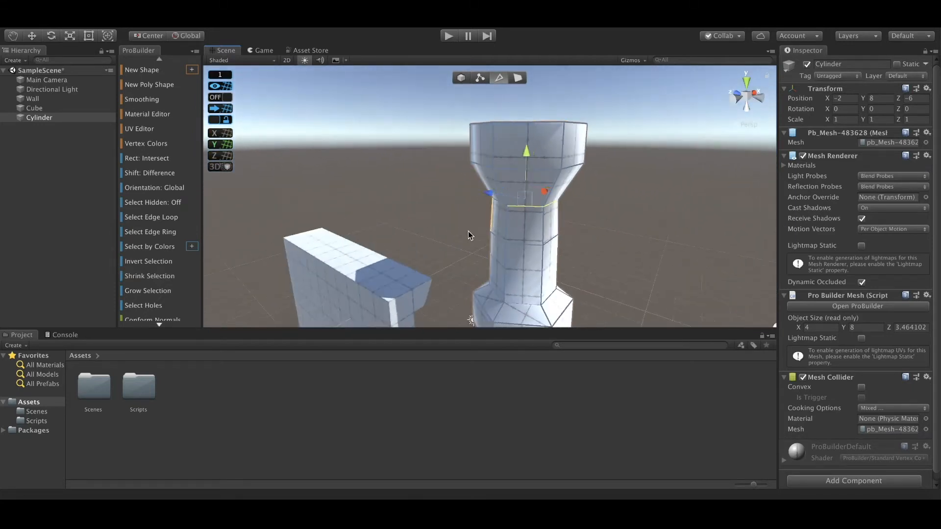
pyautogui.keyDown('alt'); pyautogui.moveTo(468, 231); pyautogui.dragTo(538, 205); pyautogui.keyUp('alt')
pyautogui.keyDown('alt'); pyautogui.moveTo(446, 206); pyautogui.dragTo(290, 166); pyautogui.keyUp('alt')
pyautogui.scroll(5, 585, 198)
pyautogui.keyDown('shift'); pyautogui.click(581, 182); pyautogui.keyUp('shift')
pyautogui.keyDown('alt'); pyautogui.scroll(-4, 458, 168); pyautogui.keyUp('alt')
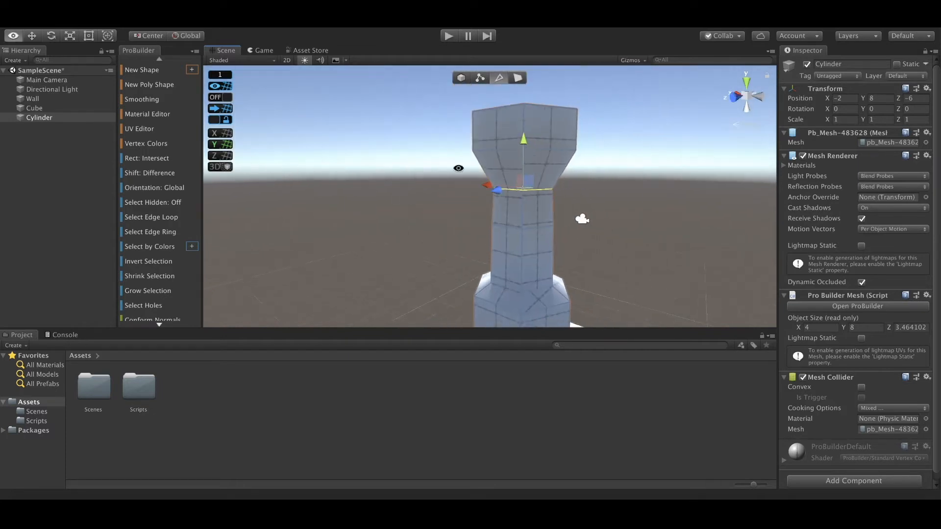
pyautogui.moveTo(523, 139); pyautogui.dragTo(521, 128)
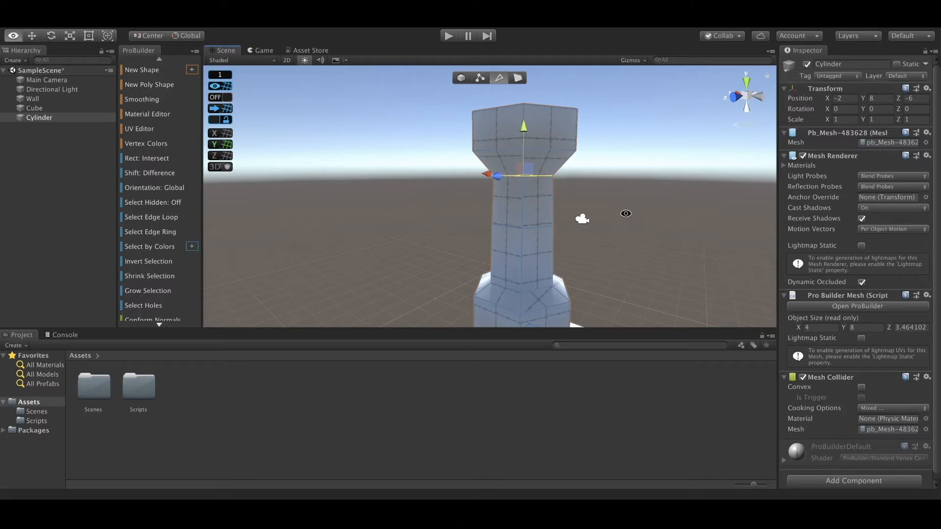
# Step: Return to object selection, lower the whole pillar toward the ground and turn grid snapping back on
pyautogui.keyDown('alt'); pyautogui.moveTo(624, 212); pyautogui.dragTo(592, 206); pyautogui.keyUp('alt')
pyautogui.scroll(-5, 597, 195)
pyautogui.keyDown('alt'); pyautogui.scroll(2, 642, 201); pyautogui.keyUp('alt')
pyautogui.click(466, 79)
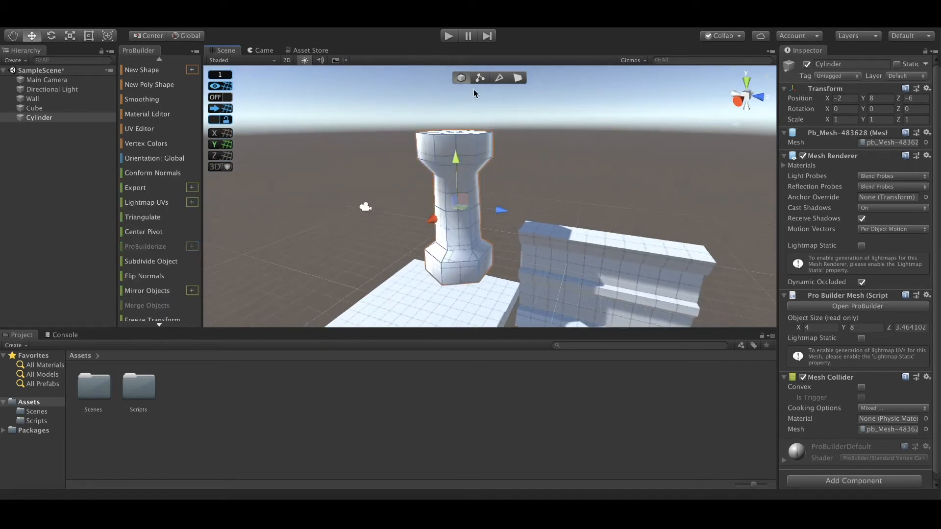
pyautogui.moveTo(543, 155); pyautogui.dragTo(551, 130, button='middle')
pyautogui.moveTo(460, 130); pyautogui.dragTo(467, 257)
pyautogui.click(214, 98)
# Step: Move the pillar to the slab's far side from the wall, at position X -2, Y 3, Z -15
pyautogui.moveTo(527, 238); pyautogui.dragTo(424, 296)
pyautogui.moveTo(387, 164); pyautogui.dragTo(561, 228)
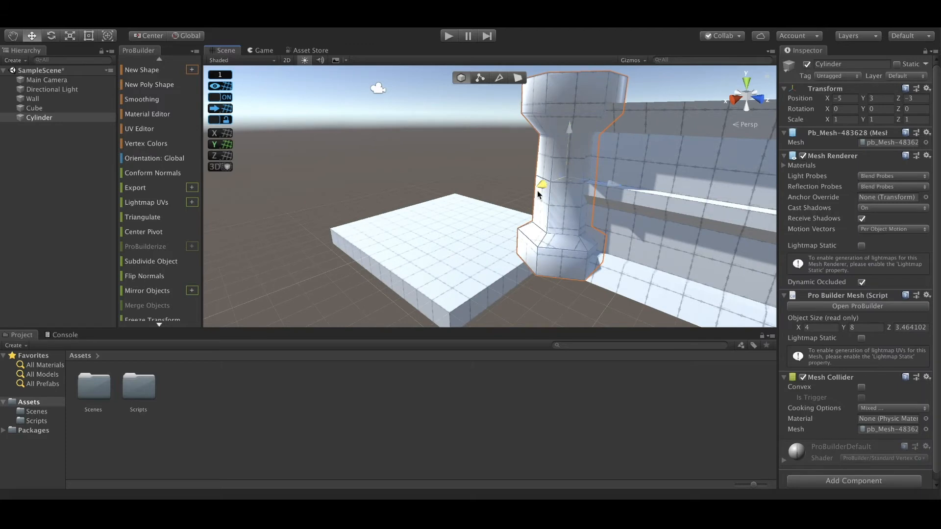
pyautogui.moveTo(536, 190); pyautogui.dragTo(497, 203)
pyautogui.keyDown('alt'); pyautogui.moveTo(548, 221); pyautogui.dragTo(343, 161); pyautogui.keyUp('alt')
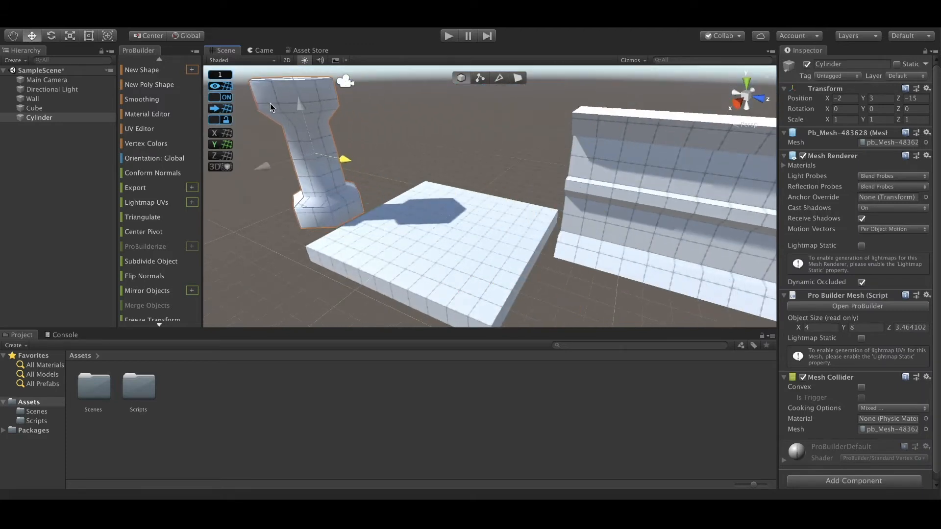
# Step: Duplicate the wall and move the copy along the Z axis to Z 21, clear of the original
pyautogui.keyDown('alt'); pyautogui.moveTo(432, 200); pyautogui.dragTo(528, 211); pyautogui.keyUp('alt')
pyautogui.scroll(-3, 560, 228)
pyautogui.click(545, 193)
pyautogui.keyDown('alt'); pyautogui.moveTo(608, 235); pyautogui.dragTo(519, 252); pyautogui.keyUp('alt')
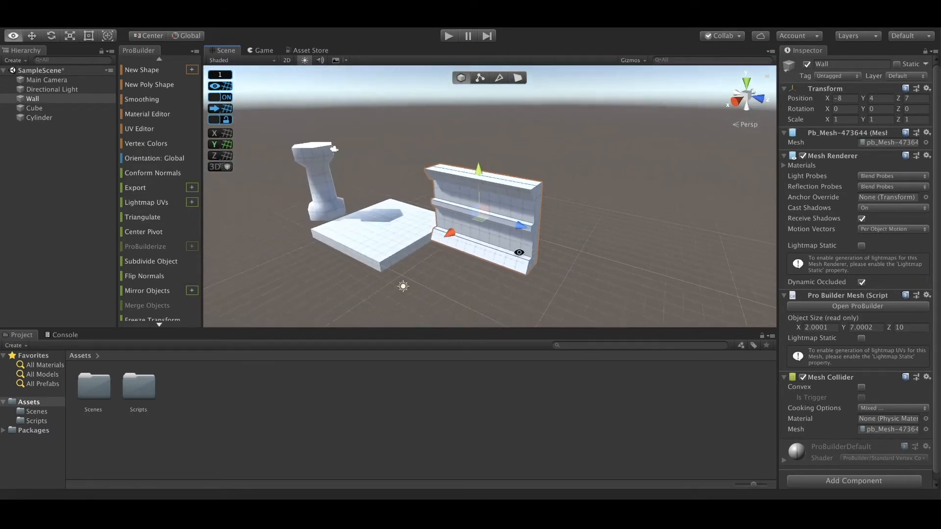
pyautogui.moveTo(594, 246); pyautogui.dragTo(542, 209, button='middle')
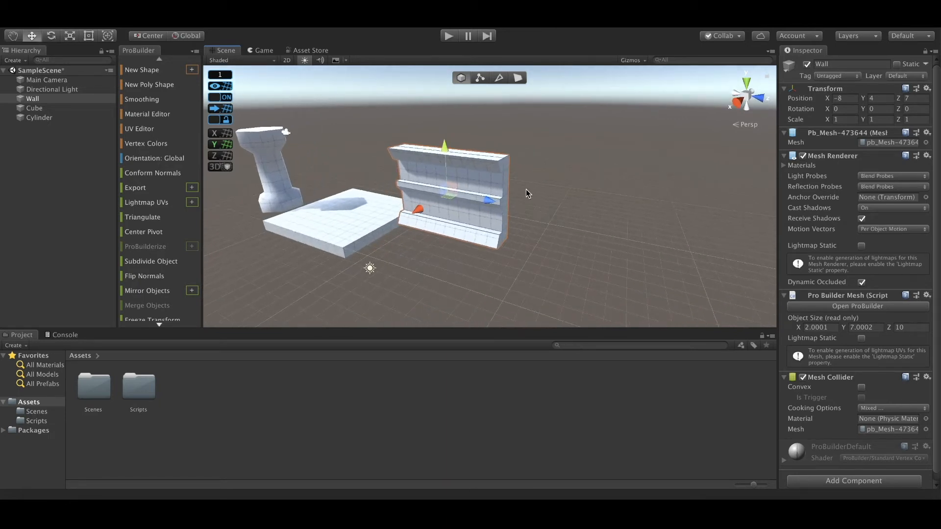
pyautogui.keyDown('alt'); pyautogui.moveTo(527, 194); pyautogui.dragTo(550, 225); pyautogui.keyUp('alt')
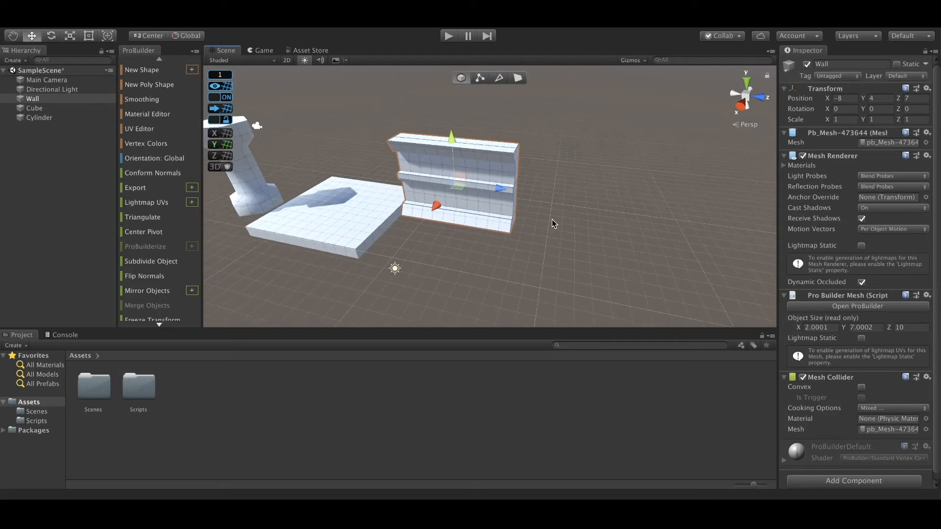
pyautogui.hotkey('ctrl', 'd')
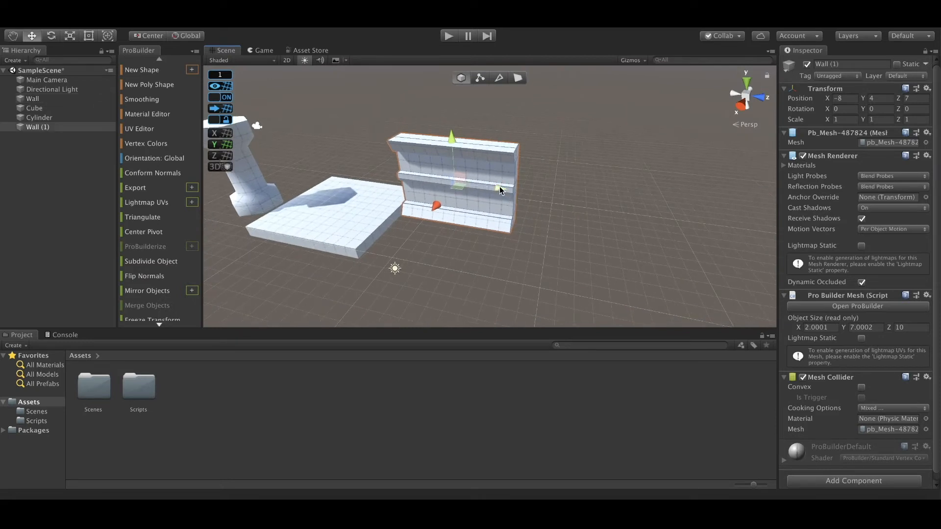
pyautogui.moveTo(498, 186); pyautogui.dragTo(671, 208)
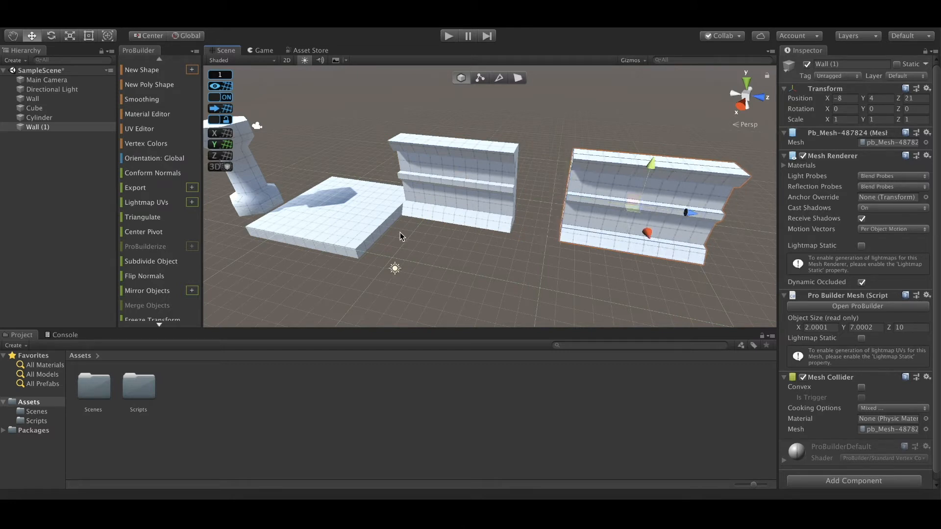
# Step: Rename the slab object in the scene hierarchy from Cube to Floor
pyautogui.click(371, 242)
pyautogui.click(38, 109)
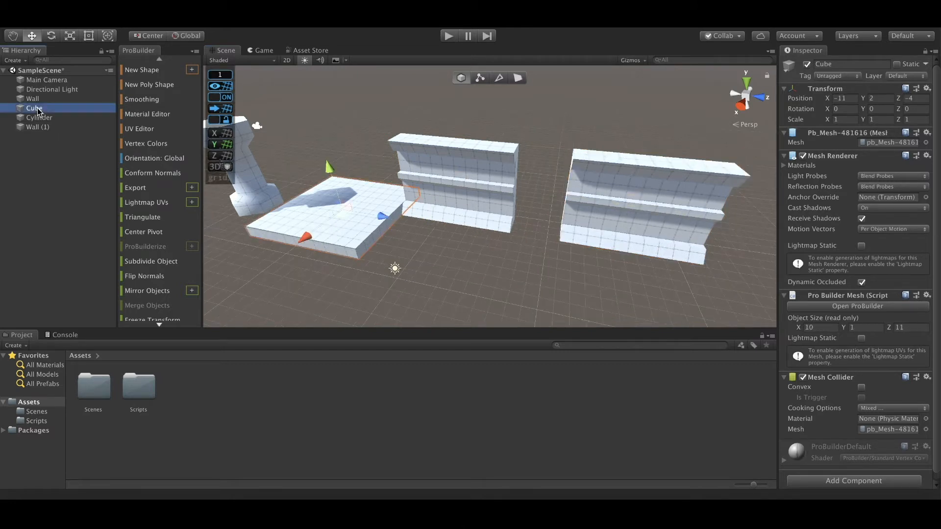
pyautogui.doubleClick(38, 109)
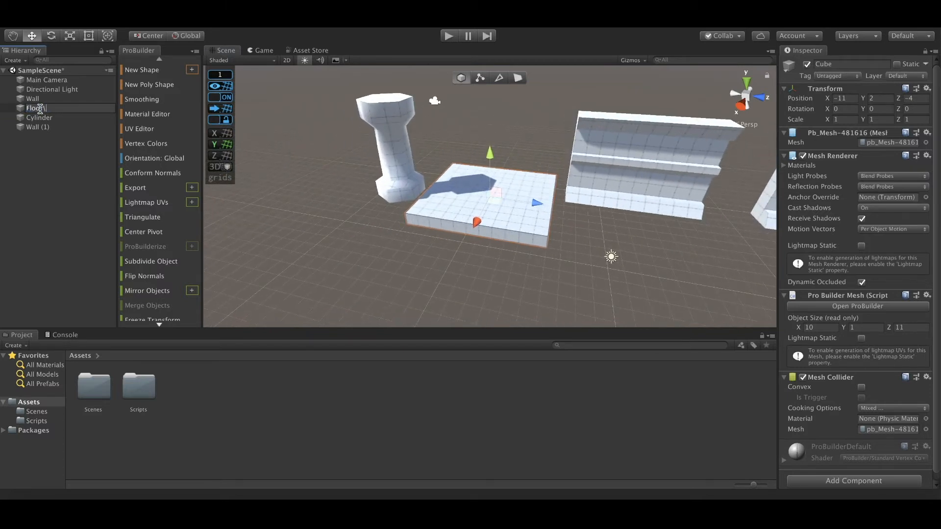
pyautogui.press('Return')
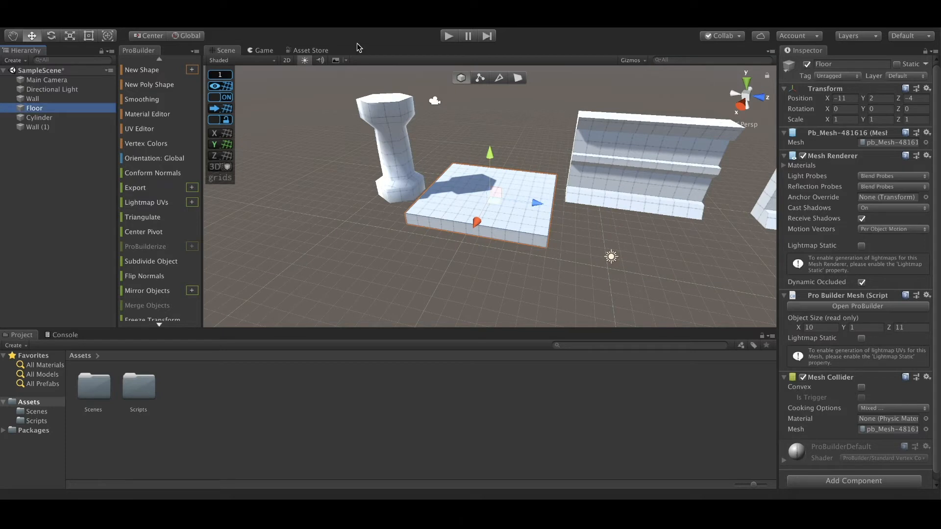
# Step: Rename the pillar object in the scene hierarchy from Cylinder to Column
pyautogui.click(39, 119)
pyautogui.doubleClick(39, 119)
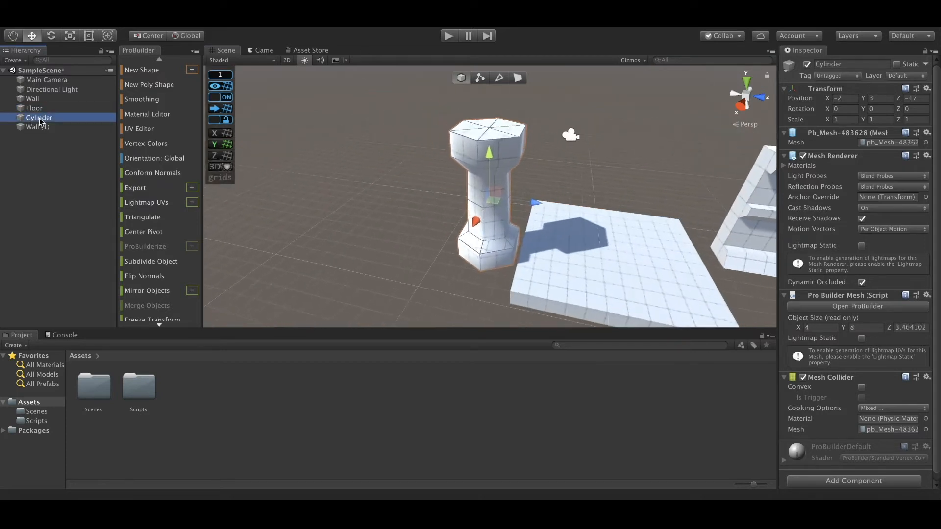
pyautogui.click(40, 118)
pyautogui.write('Col')
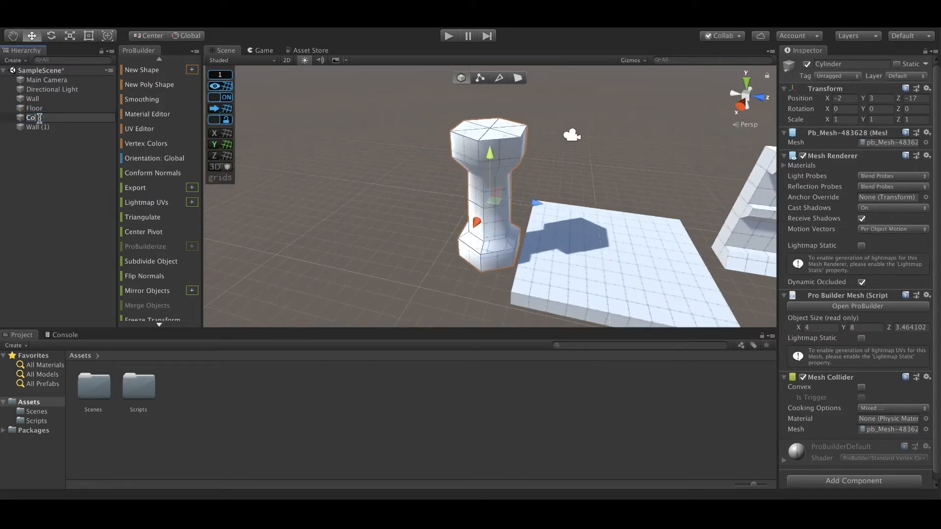
pyautogui.write('umn')
# Step: Rename the duplicated wall, Wall (1), to DoorSide
pyautogui.click(38, 126)
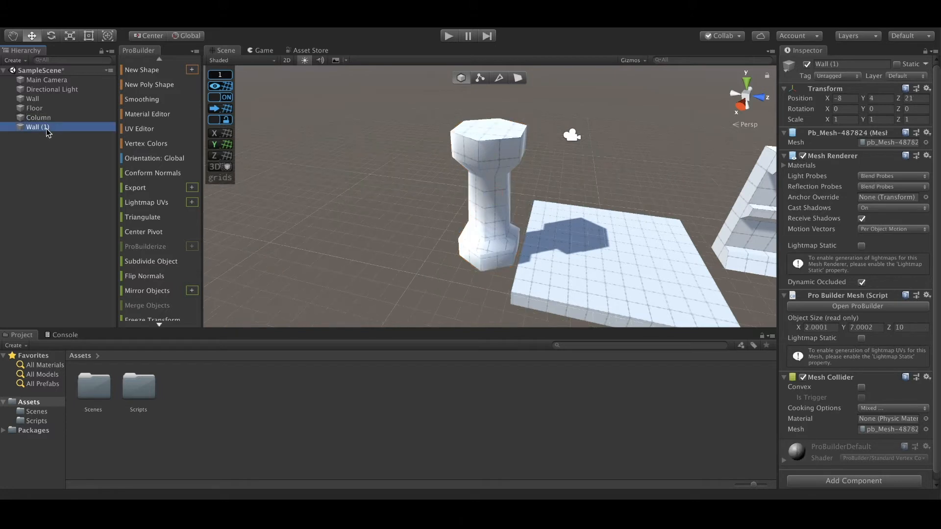
pyautogui.press('f')
pyautogui.scroll(3, 634, 180)
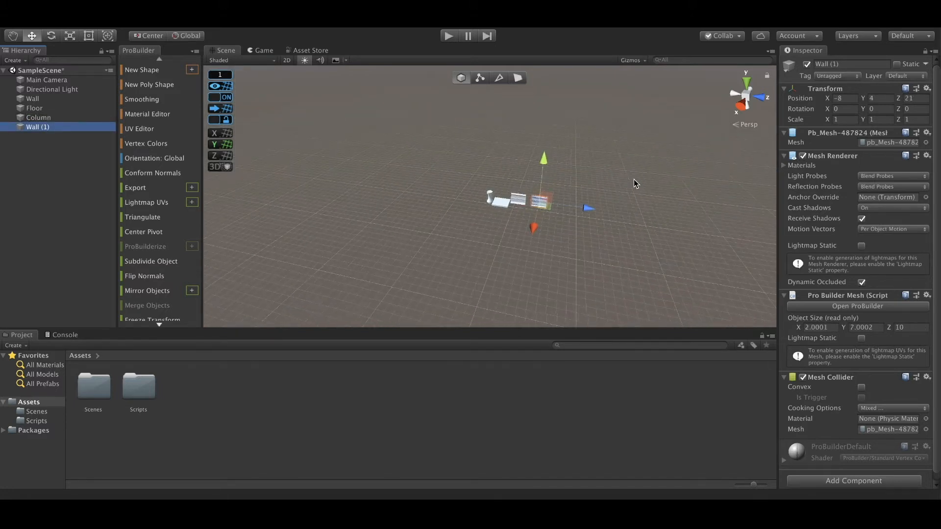
pyautogui.press('f')
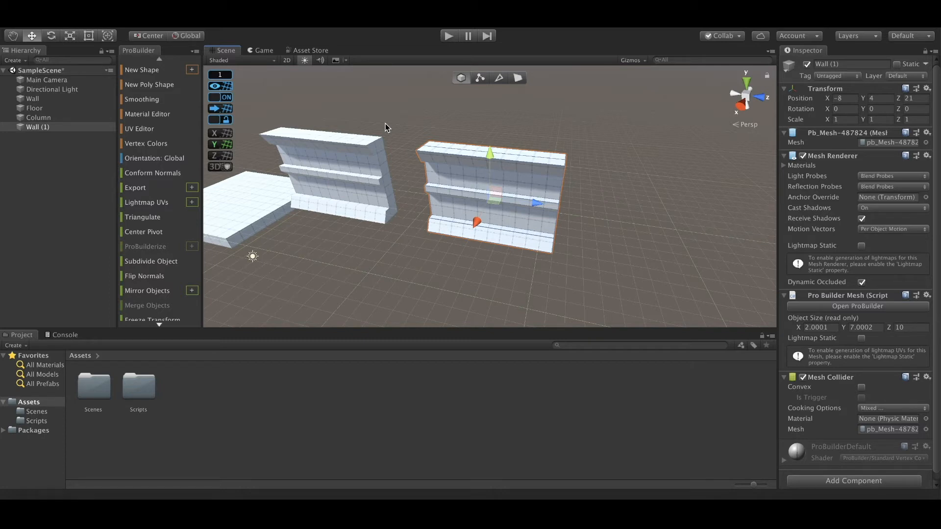
pyautogui.click(38, 127)
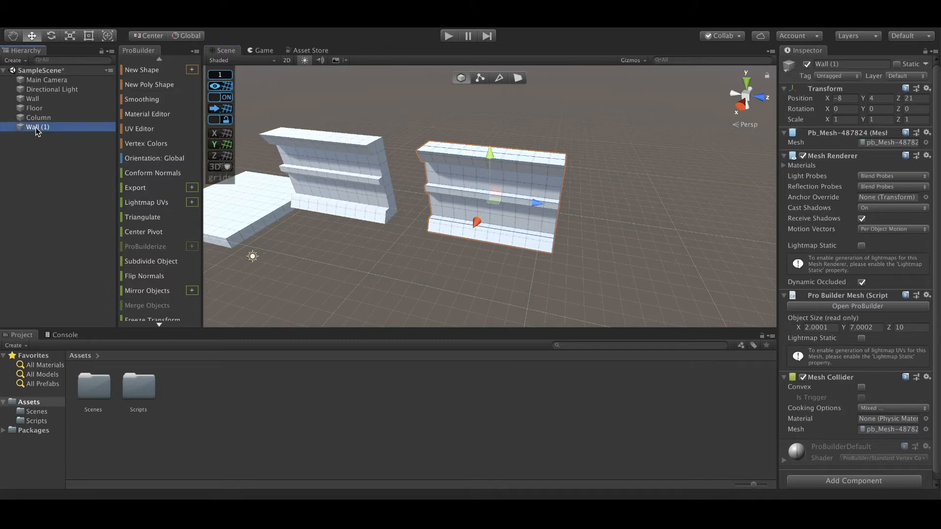
pyautogui.click(38, 129)
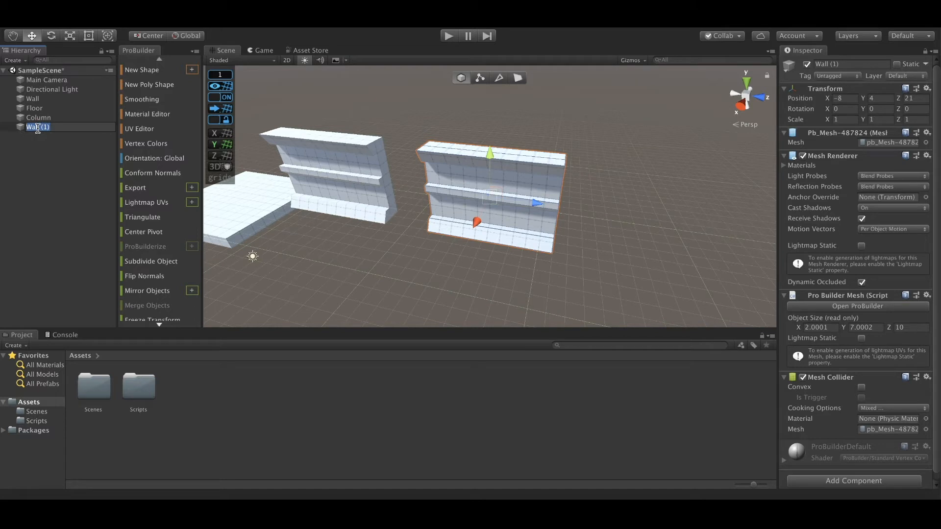
pyautogui.write('DoorSide')
pyautogui.click(338, 245)
# Step: Switch DoorSide to vertex editing and box-select the visible vertices at each end, finishing with the end farthest from the original wall
pyautogui.click(462, 206)
pyautogui.click(479, 78)
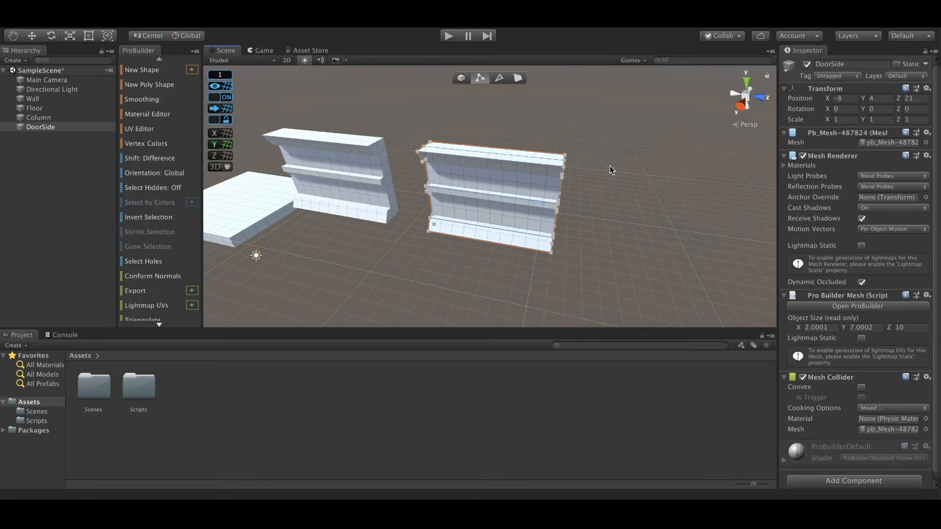
pyautogui.keyDown('alt'); pyautogui.moveTo(622, 184); pyautogui.dragTo(549, 142); pyautogui.keyUp('alt')
pyautogui.moveTo(612, 138); pyautogui.dragTo(522, 291)
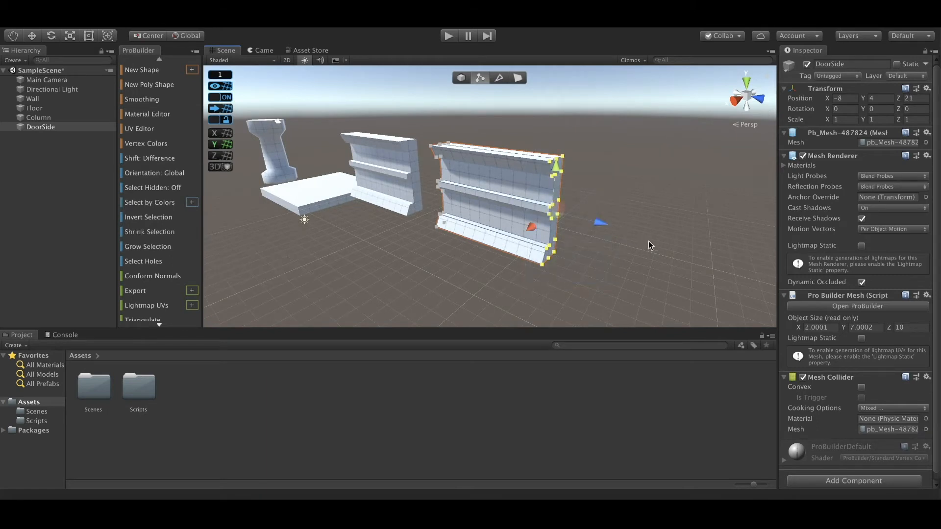
pyautogui.keyDown('alt'); pyautogui.moveTo(649, 245); pyautogui.dragTo(707, 185); pyautogui.keyUp('alt')
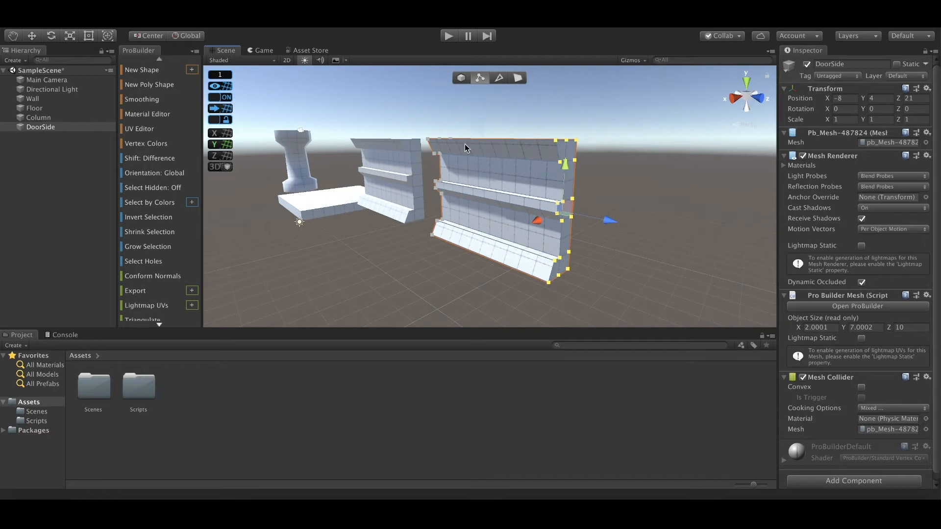
pyautogui.moveTo(483, 140); pyautogui.dragTo(395, 237)
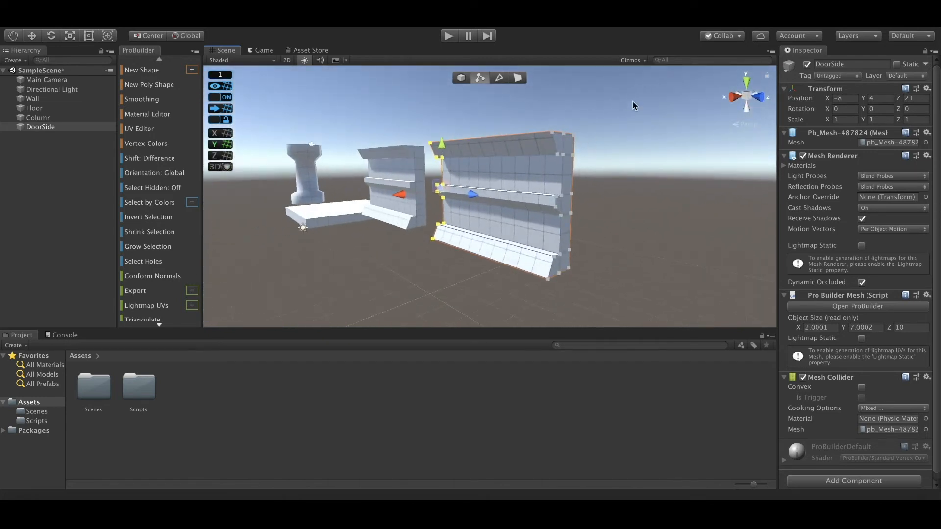
pyautogui.moveTo(634, 177); pyautogui.dragTo(523, 318)
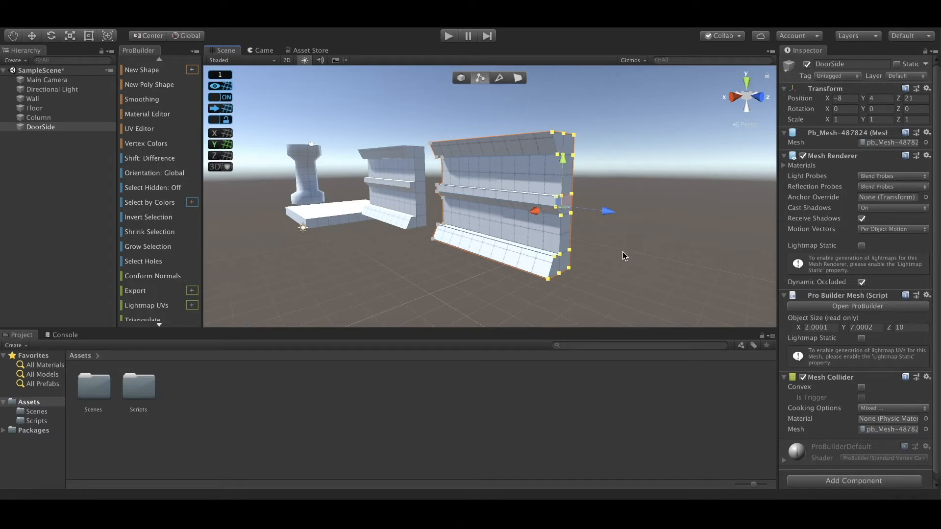
# Step: Turn Select Hidden on, try box-selecting the vertices at DoorSide's end nearest the original wall, and turn the option back off
pyautogui.scroll(-10, 186, 235)
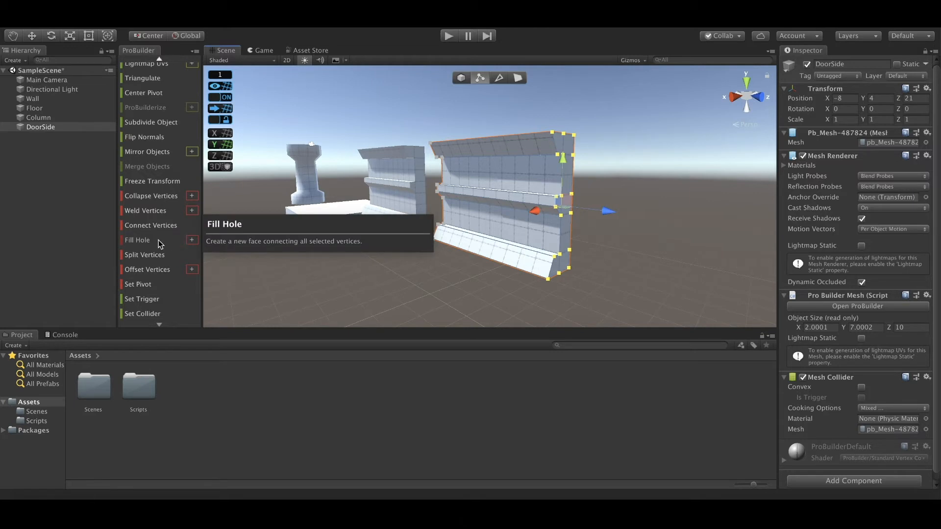
pyautogui.scroll(8, 159, 244)
pyautogui.scroll(1, 157, 240)
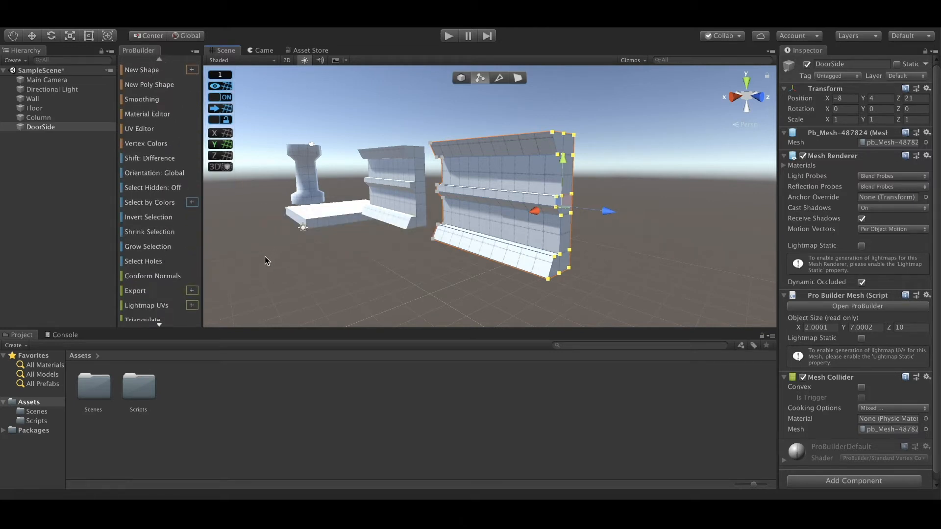
pyautogui.click(151, 189)
pyautogui.click(456, 268)
pyautogui.click(489, 153)
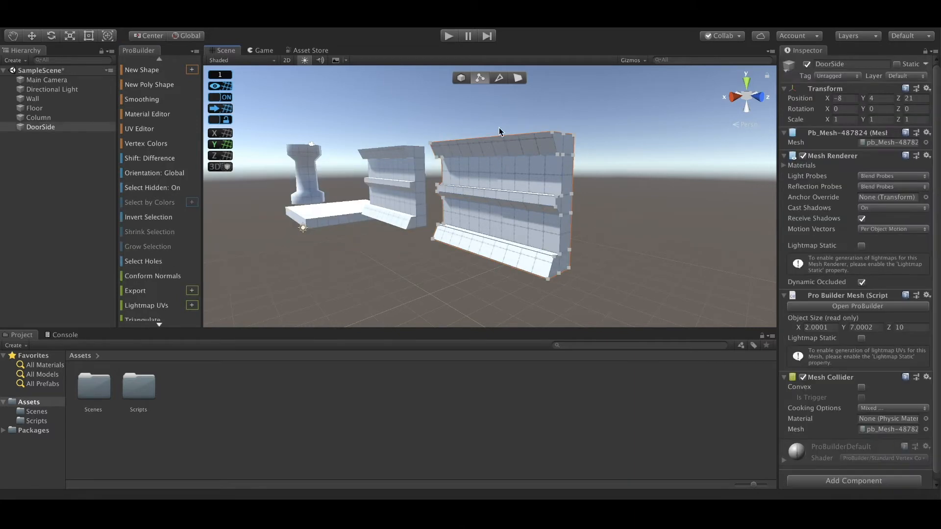
pyautogui.moveTo(500, 181); pyautogui.dragTo(415, 252)
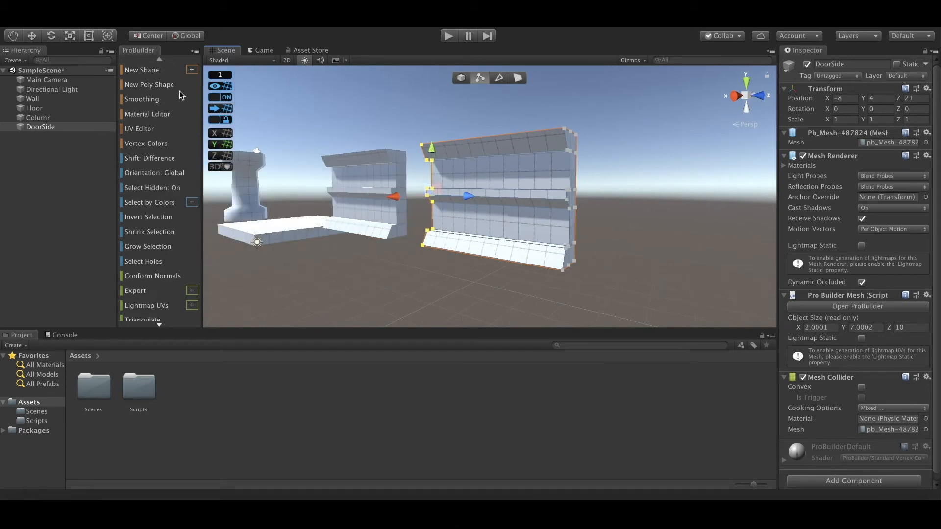
pyautogui.click(160, 189)
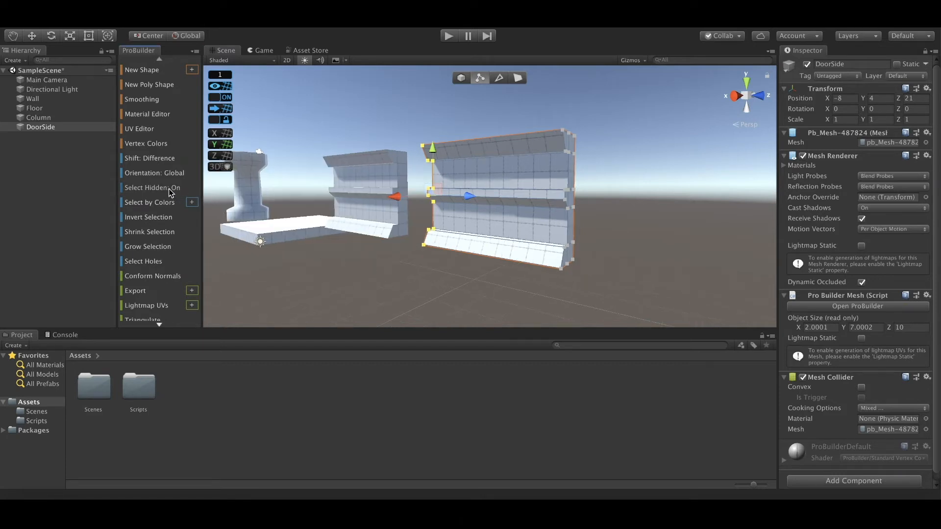
# Step: Select all vertices at DoorSide's outer end, move them along Z to shorten the piece to 1 unit, and return to object selection
pyautogui.click(426, 286)
pyautogui.scroll(-1, 425, 286)
pyautogui.click(568, 146)
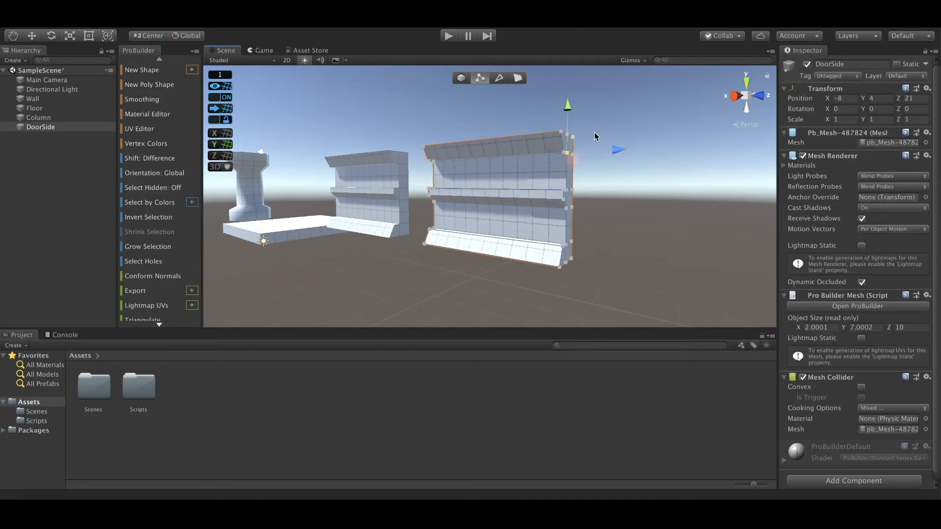
pyautogui.moveTo(602, 105); pyautogui.dragTo(522, 304)
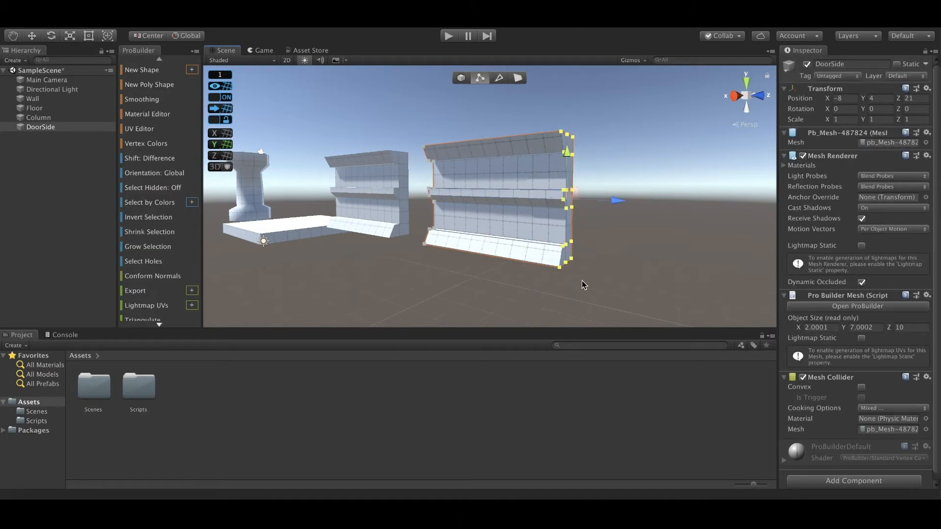
pyautogui.moveTo(619, 264)
pyautogui.keyDown('alt'); pyautogui.mouseDown()
pyautogui.moveTo(539, 282)
pyautogui.moveTo(651, 287)
pyautogui.moveTo(672, 269)
pyautogui.moveTo(624, 260)
pyautogui.mouseUp(); pyautogui.keyUp('alt')
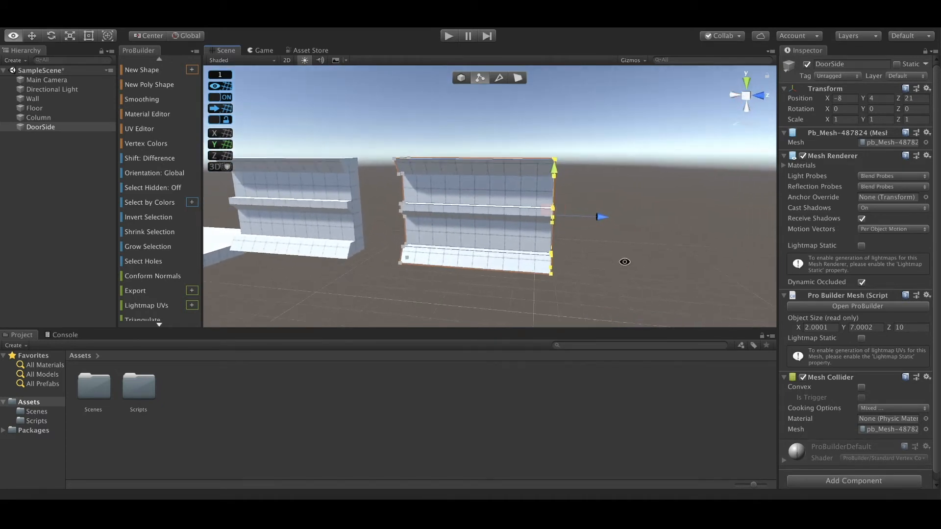
pyautogui.moveTo(598, 219); pyautogui.dragTo(454, 217)
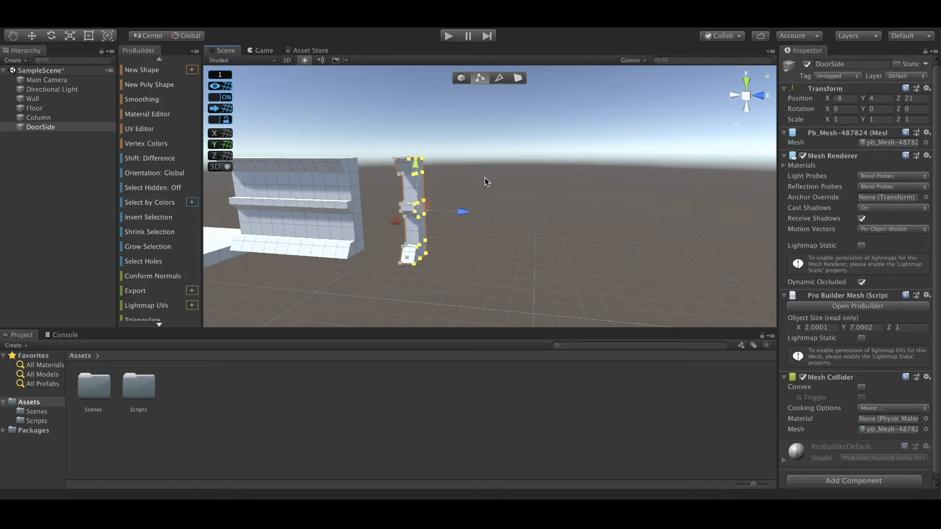
pyautogui.keyDown('alt'); pyautogui.moveTo(491, 180); pyautogui.dragTo(543, 172, button='right'); pyautogui.keyUp('alt')
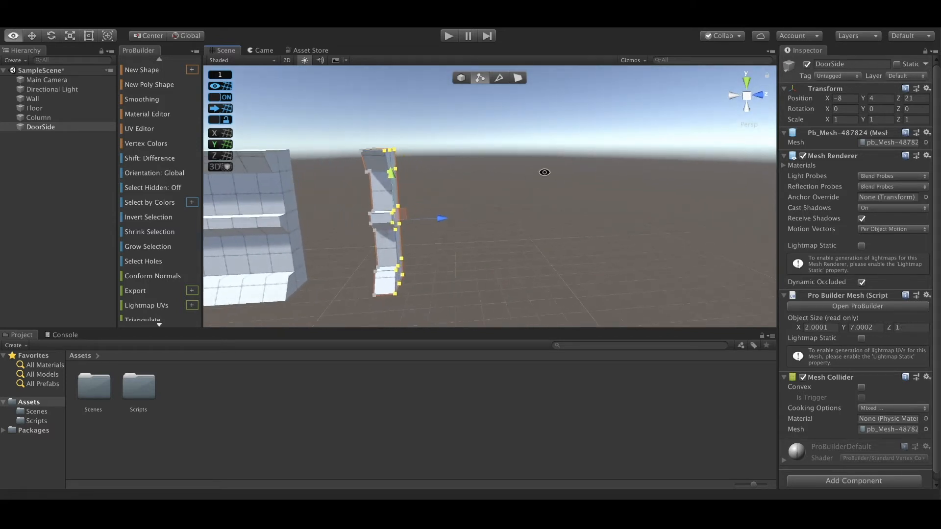
pyautogui.keyDown('alt'); pyautogui.moveTo(543, 172); pyautogui.dragTo(590, 182); pyautogui.keyUp('alt')
pyautogui.click(461, 78)
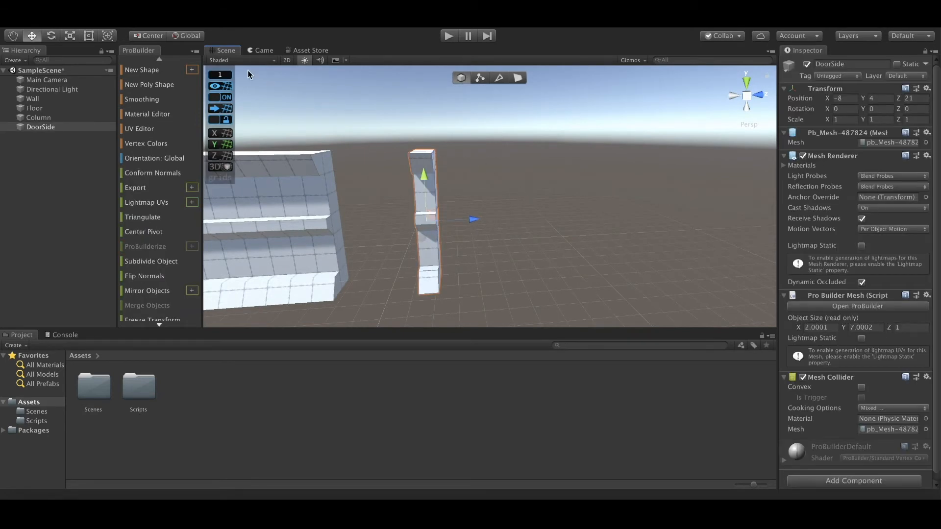
# Step: Build a new ProBuilder Door shape with total width 4, height 4, depth 0.5, door height 1 and leg width 1
pyautogui.click(192, 70)
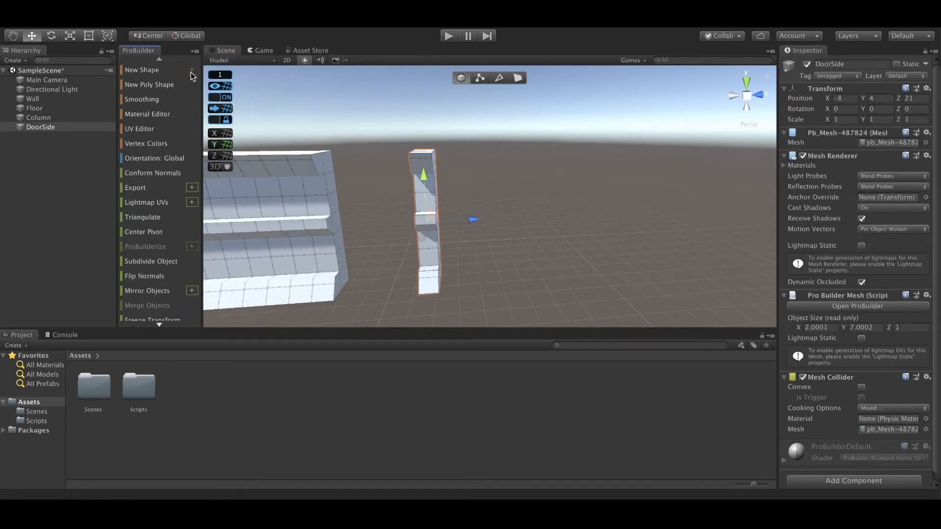
pyautogui.click(302, 139)
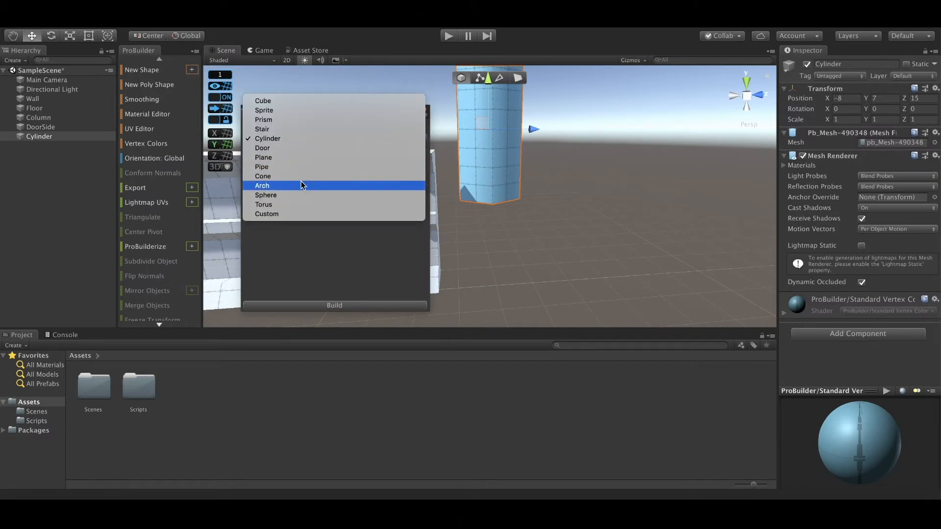
pyautogui.click(304, 147)
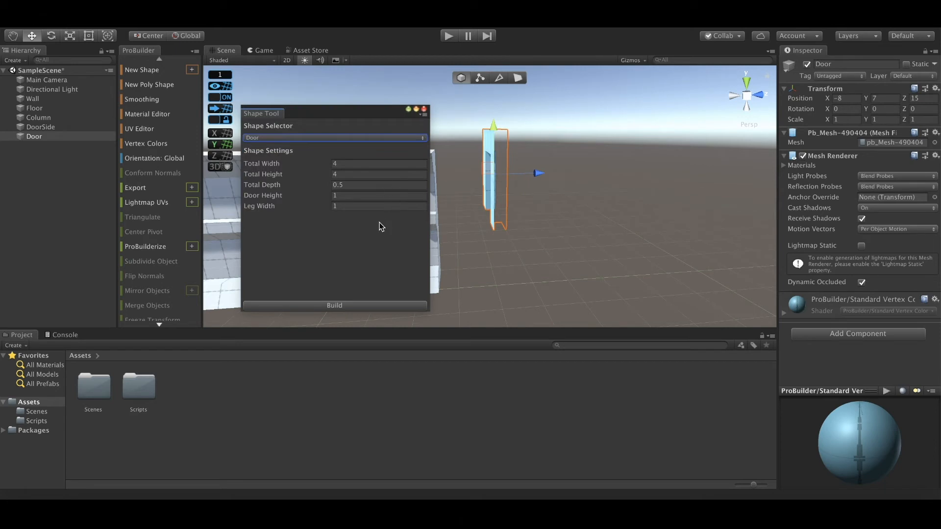
pyautogui.click(345, 306)
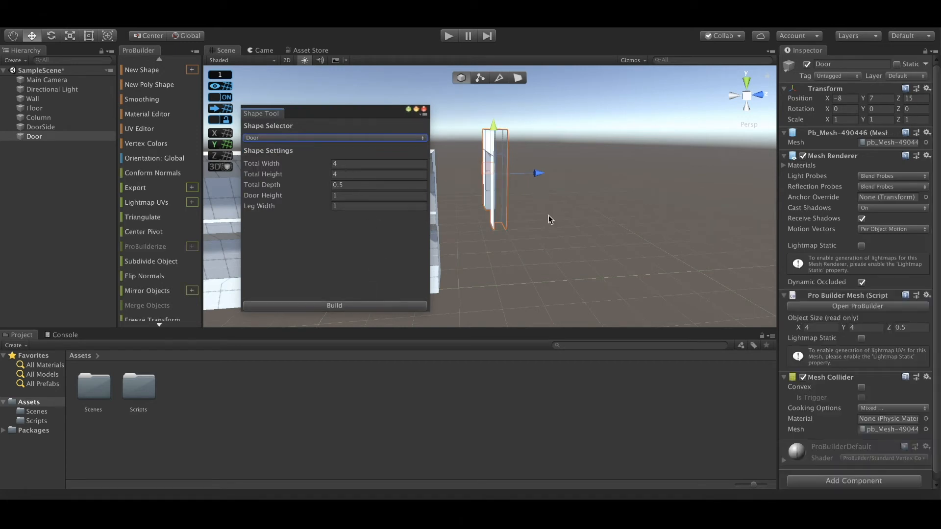
pyautogui.click(424, 109)
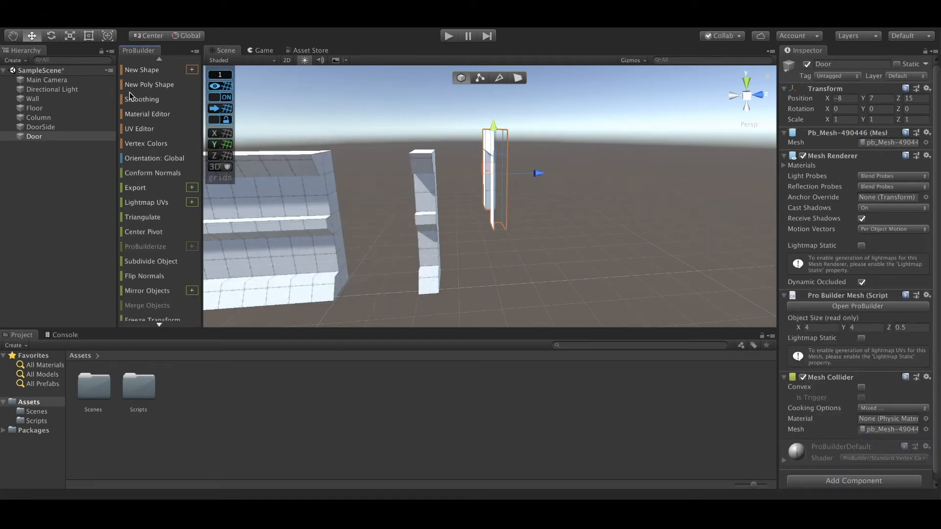
# Step: Rotate the door frame -90 degrees about the Y axis so it lines up with the walls, undoing an imprecise first rotation
pyautogui.click(52, 38)
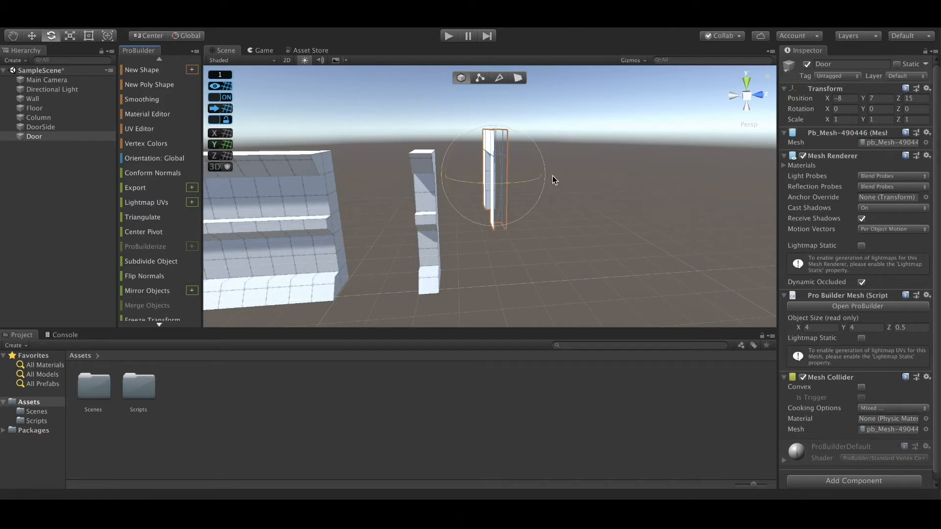
pyautogui.moveTo(474, 184); pyautogui.dragTo(600, 183)
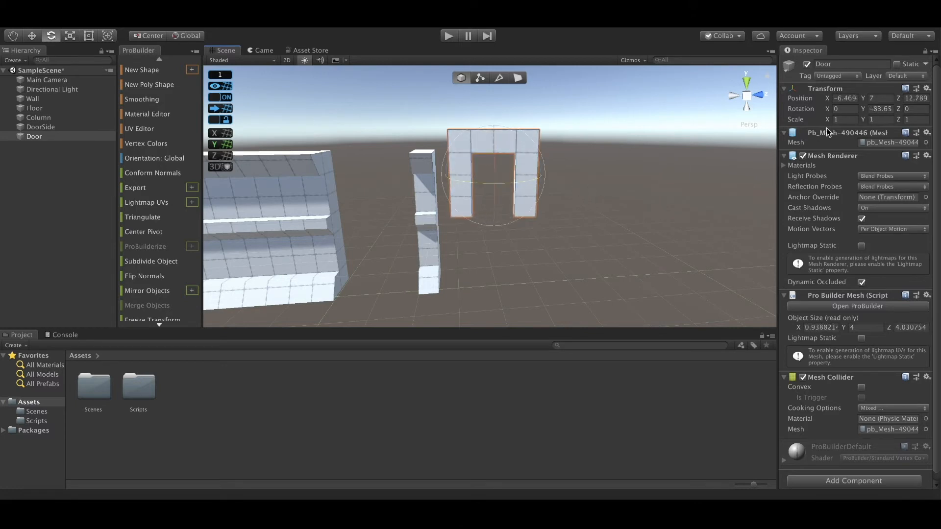
pyautogui.hotkey('ctrl', 'z')
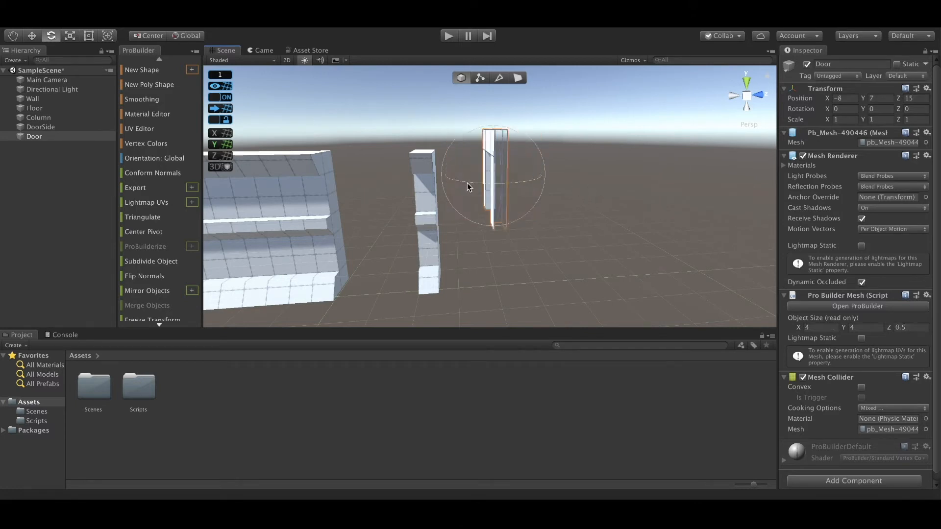
pyautogui.moveTo(466, 180); pyautogui.dragTo(601, 173)
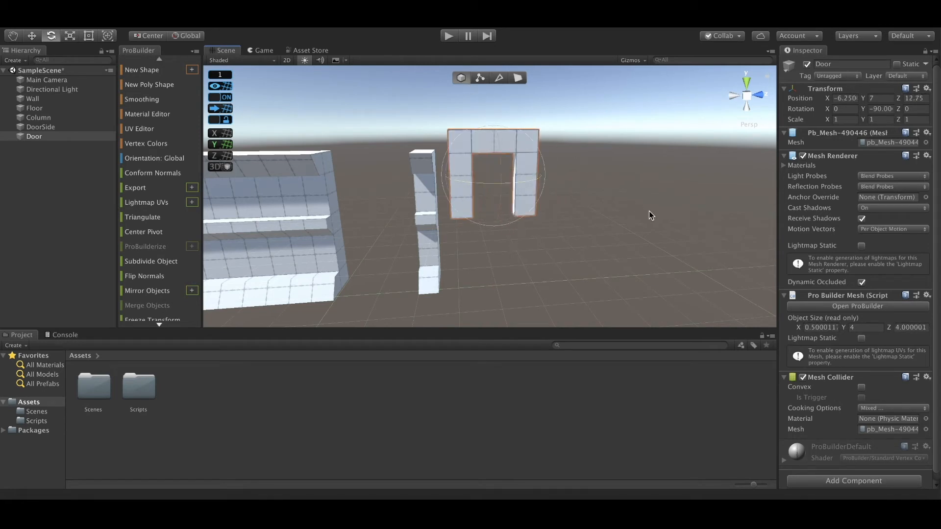
# Step: Lower the Door frame to Y 3 and move it to Z 12 and X -8, against DoorSide
pyautogui.keyDown('alt'); pyautogui.moveTo(664, 215); pyautogui.dragTo(383, 132); pyautogui.keyUp('alt')
pyautogui.moveTo(463, 118); pyautogui.dragTo(460, 192)
pyautogui.keyDown('alt'); pyautogui.moveTo(490, 132); pyautogui.dragTo(651, 128); pyautogui.keyUp('alt')
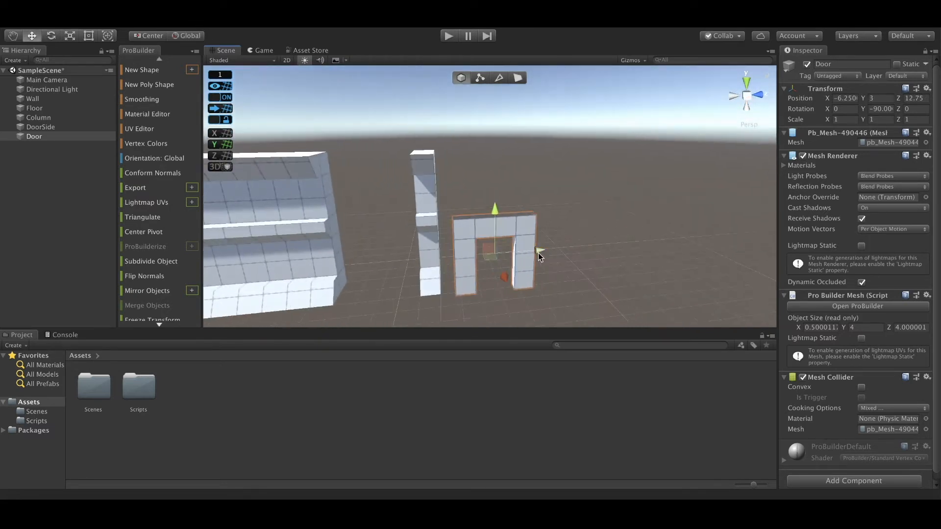
pyautogui.moveTo(538, 253); pyautogui.dragTo(525, 253)
pyautogui.keyDown('alt'); pyautogui.moveTo(592, 196); pyautogui.dragTo(375, 215); pyautogui.keyUp('alt')
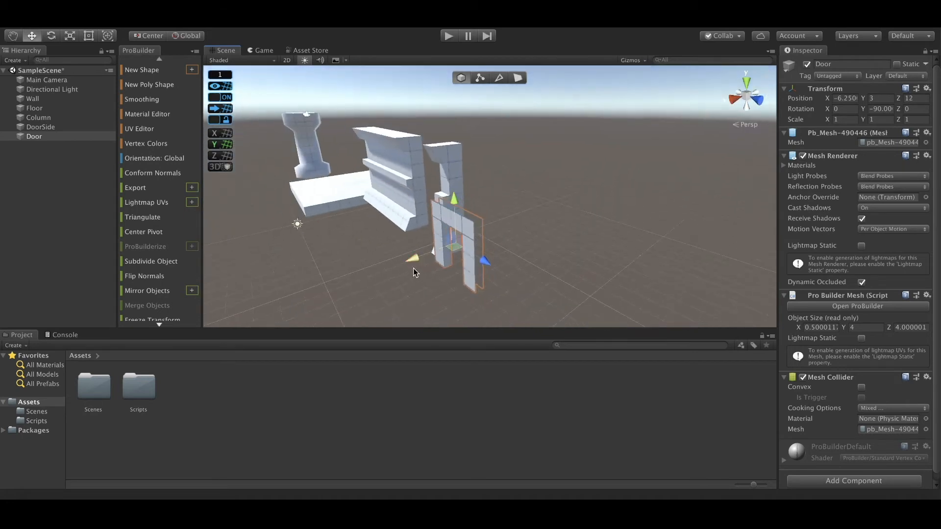
pyautogui.moveTo(413, 269); pyautogui.dragTo(612, 185)
pyautogui.keyDown('alt'); pyautogui.moveTo(612, 185); pyautogui.dragTo(559, 127, button='middle'); pyautogui.keyUp('alt')
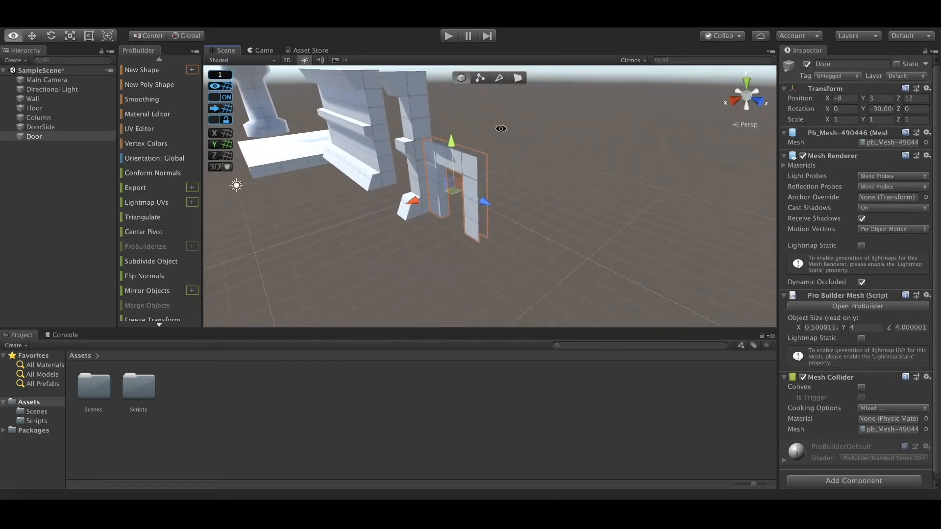
pyautogui.keyDown('alt'); pyautogui.moveTo(559, 126); pyautogui.dragTo(592, 140, button='right'); pyautogui.keyUp('alt')
pyautogui.keyDown('alt'); pyautogui.moveTo(592, 140); pyautogui.dragTo(603, 152, button='middle'); pyautogui.keyUp('alt')
pyautogui.keyDown('alt'); pyautogui.moveTo(437, 132); pyautogui.dragTo(563, 152); pyautogui.keyUp('alt')
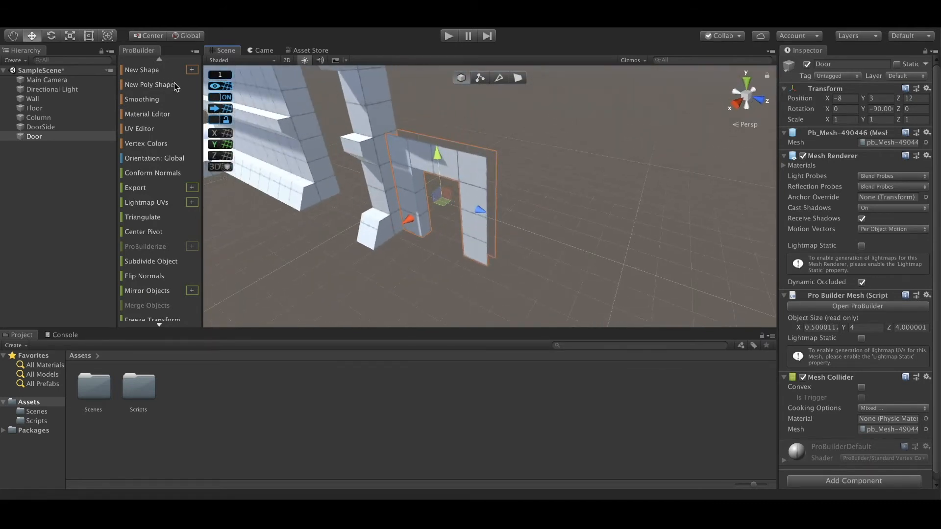
# Step: Set the ProGrids snap value to 0.5 and extend all of Door's front faces 0.5 along X to thicken the frame
pyautogui.click(226, 77)
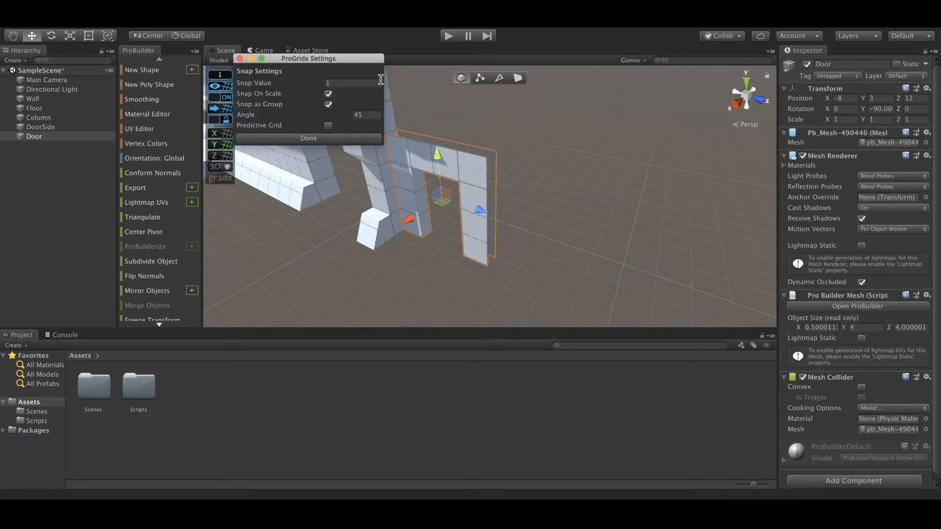
pyautogui.click(361, 83)
pyautogui.click(313, 139)
pyautogui.click(518, 78)
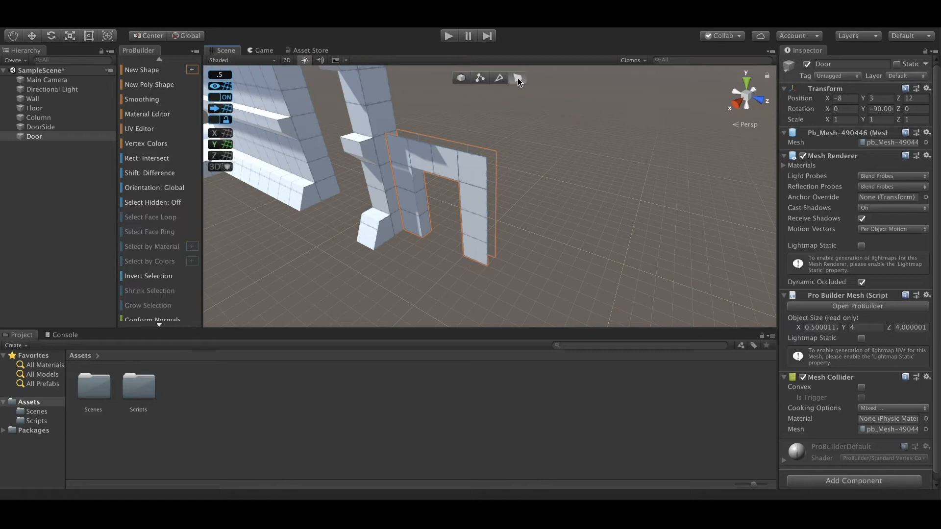
pyautogui.click(473, 183)
pyautogui.keyDown('shift'); pyautogui.click(470, 219); pyautogui.keyUp('shift')
pyautogui.keyDown('shift'); pyautogui.click(434, 158); pyautogui.keyUp('shift')
pyautogui.keyDown('shift'); pyautogui.click(403, 153); pyautogui.keyUp('shift')
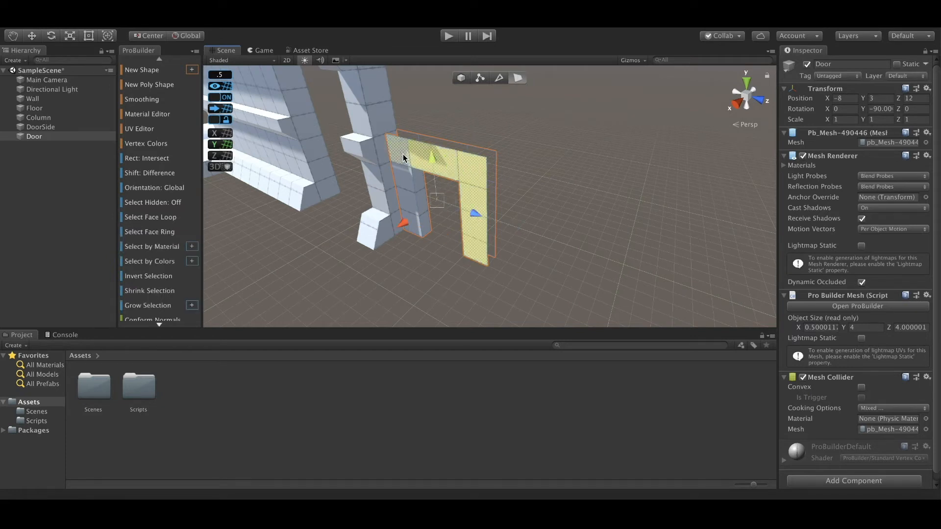
pyautogui.keyDown('shift'); pyautogui.click(407, 189); pyautogui.keyUp('shift')
pyautogui.keyDown('shift'); pyautogui.moveTo(399, 224); pyautogui.dragTo(396, 226); pyautogui.keyUp('shift')
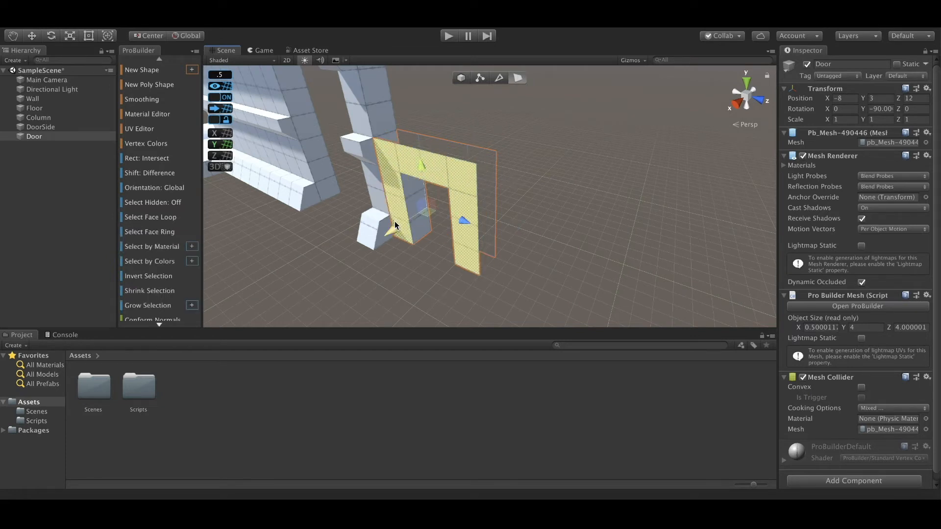
pyautogui.click(557, 158)
# Step: Select the vertices of Door's top beam, raise them along Y to make the frame 5.5 tall, and return to object selection
pyautogui.keyDown('alt'); pyautogui.moveTo(556, 158); pyautogui.dragTo(496, 208); pyautogui.keyUp('alt')
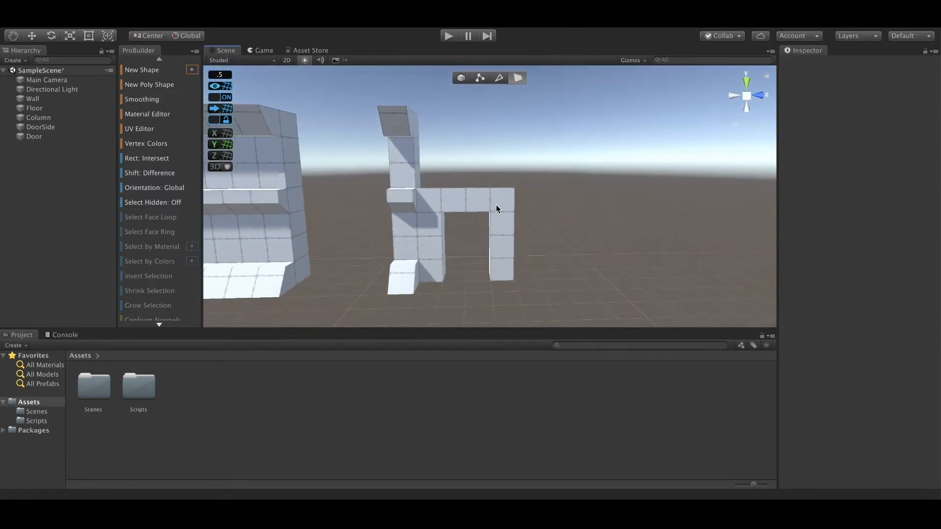
pyautogui.click(496, 208)
pyautogui.click(481, 79)
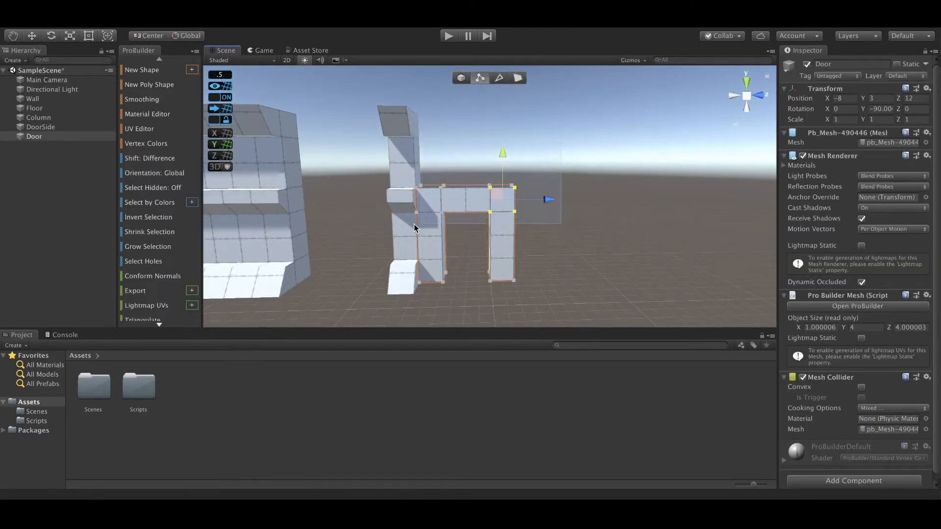
pyautogui.keyDown('alt'); pyautogui.moveTo(485, 242); pyautogui.dragTo(232, 192); pyautogui.keyUp('alt')
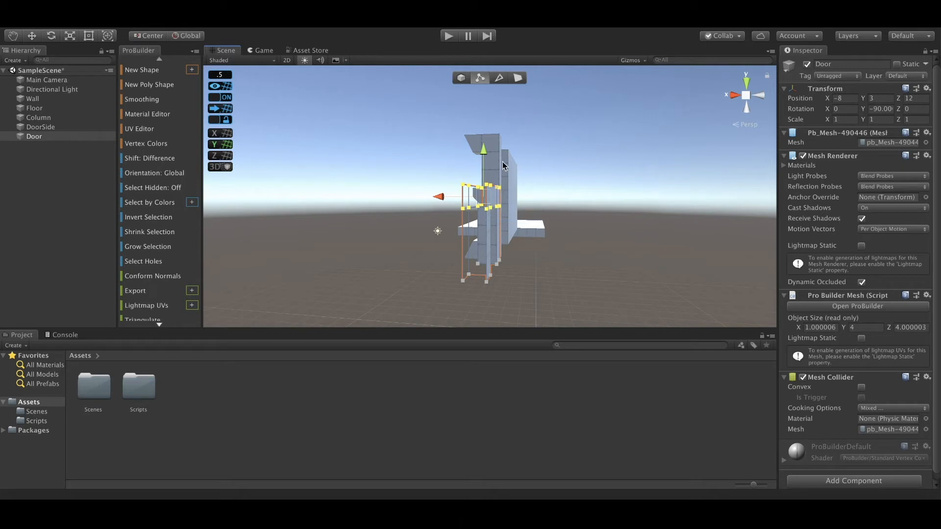
pyautogui.moveTo(482, 155); pyautogui.dragTo(483, 126)
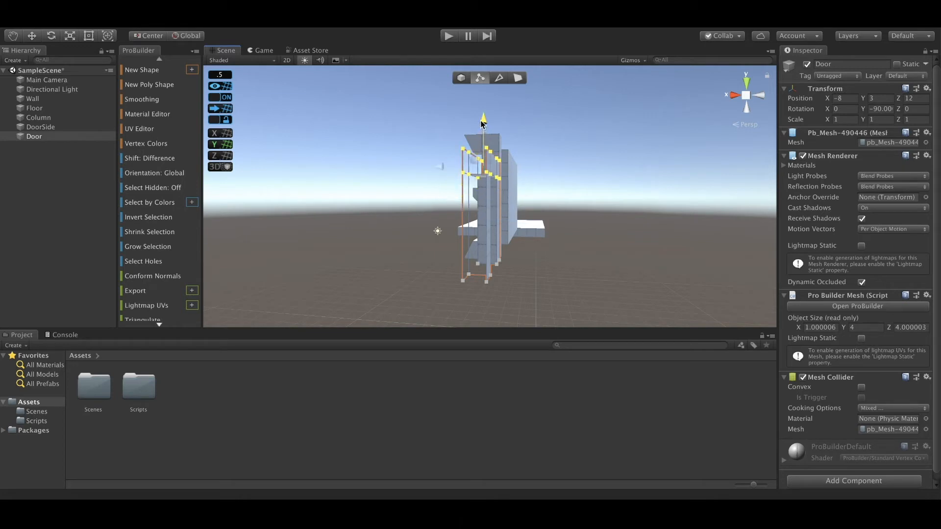
pyautogui.keyDown('alt'); pyautogui.moveTo(583, 168); pyautogui.dragTo(559, 223); pyautogui.keyUp('alt')
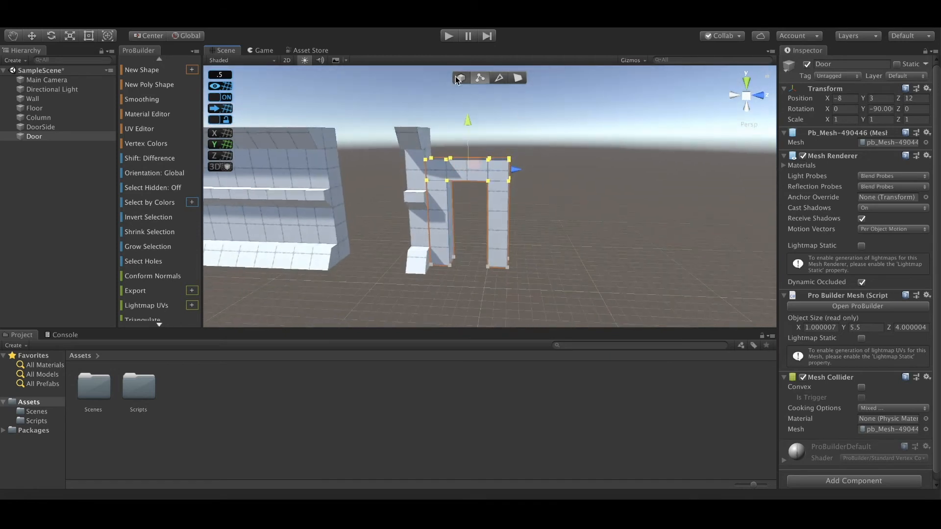
pyautogui.click(459, 79)
pyautogui.click(514, 146)
# Step: Select the vertical edge above DoorSide's middle ledge and set the ProGrids snap value to 0.25
pyautogui.click(416, 145)
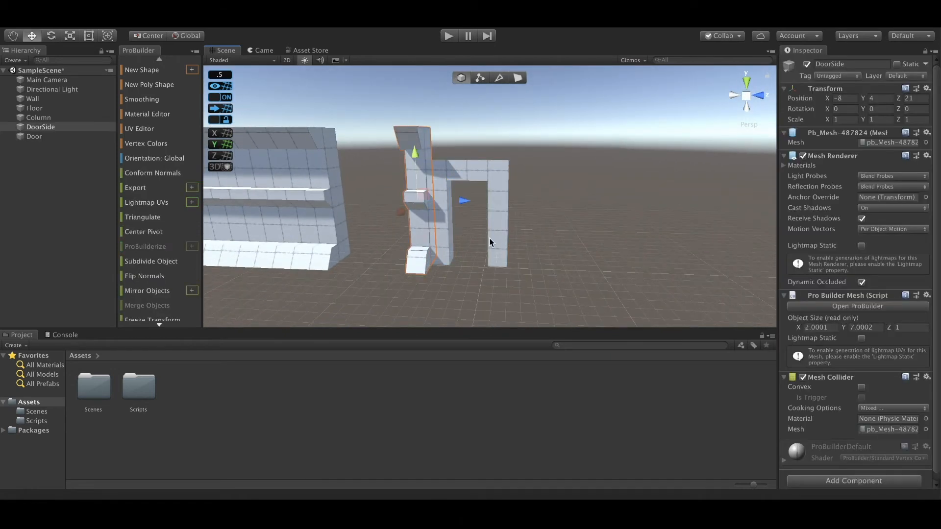
pyautogui.keyDown('alt'); pyautogui.moveTo(524, 149); pyautogui.dragTo(511, 92); pyautogui.keyUp('alt')
pyautogui.scroll(4, 510, 156)
pyautogui.click(506, 193)
pyautogui.click(410, 152)
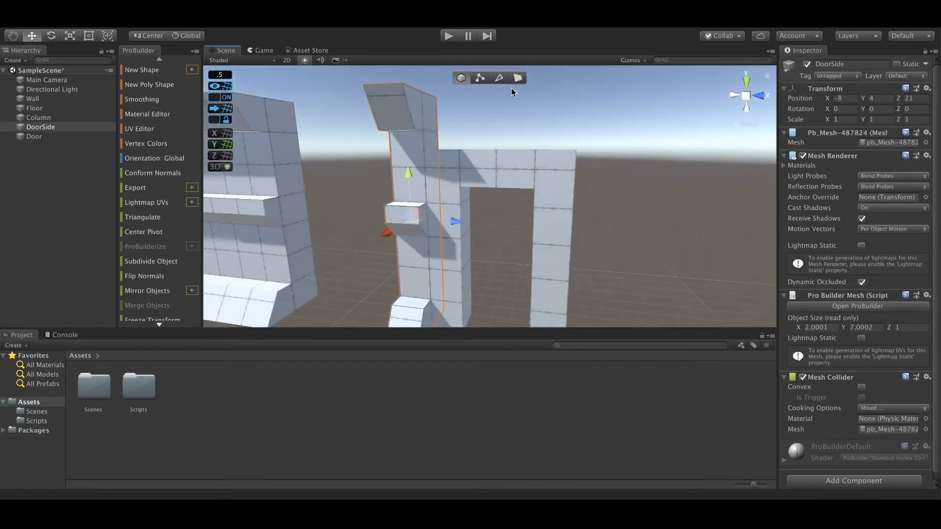
pyautogui.click(500, 77)
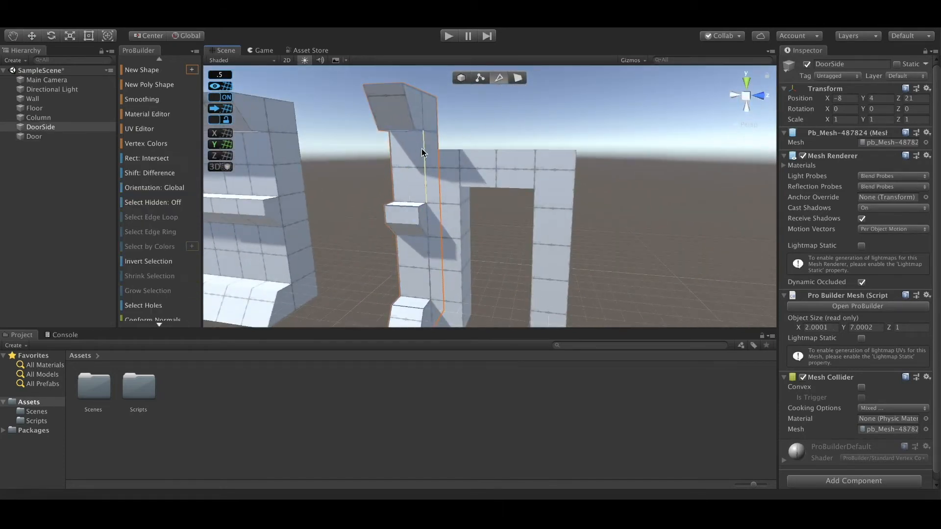
pyautogui.click(422, 149)
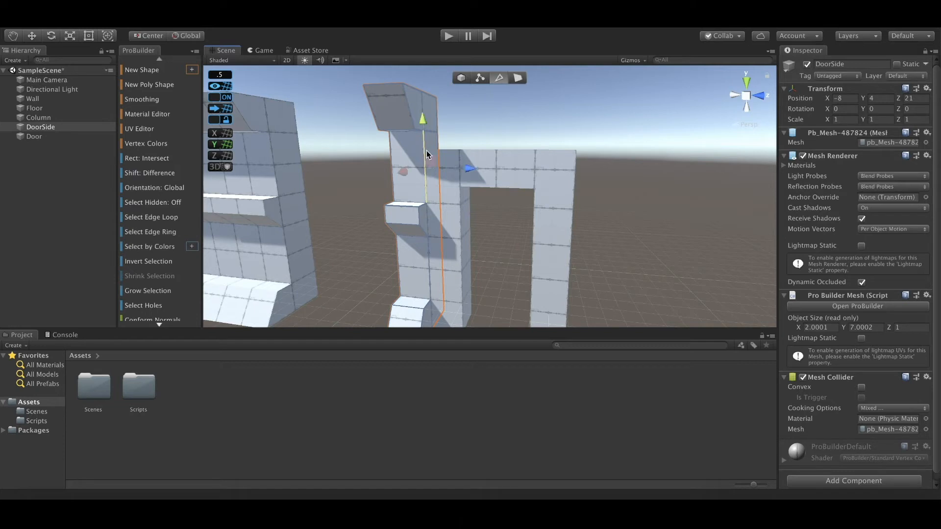
pyautogui.click(226, 75)
pyautogui.click(332, 83)
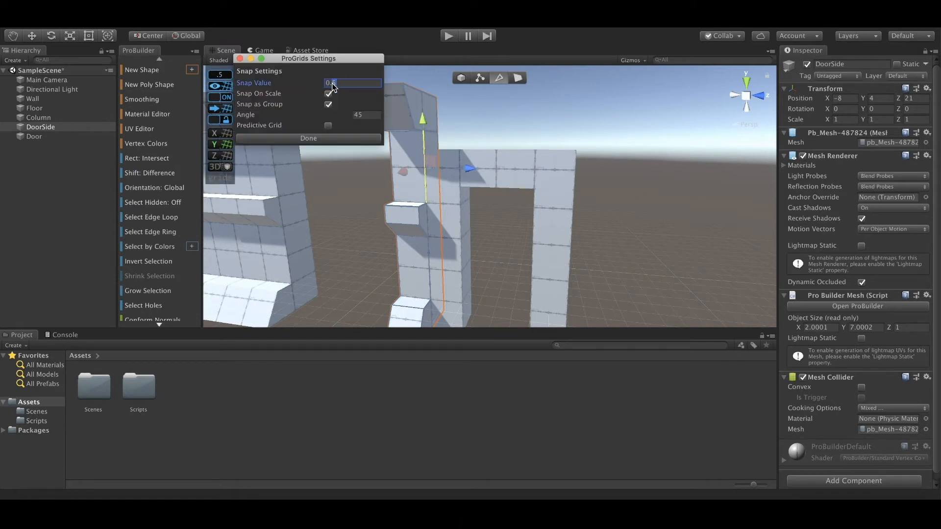
pyautogui.write('0.25')
pyautogui.click(331, 138)
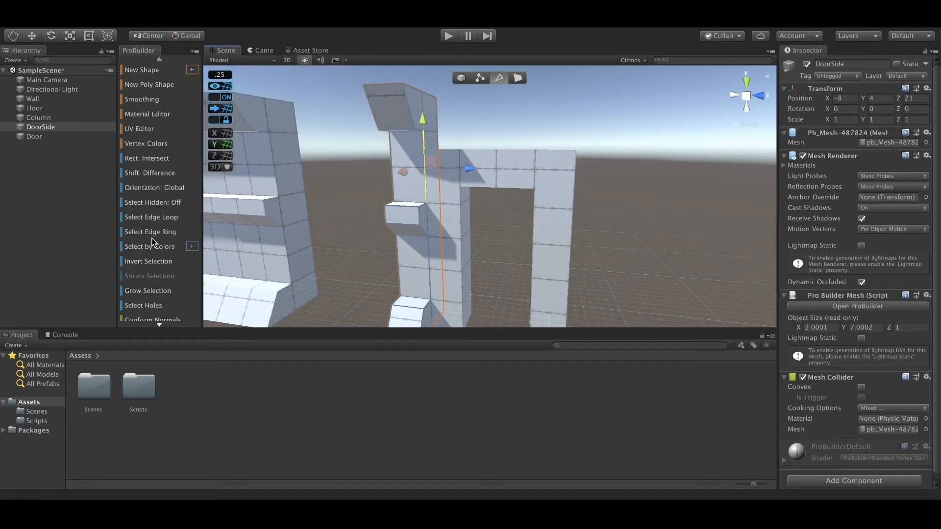
# Step: Insert an edge loop across DoorSide's upper part and raise it level with the top of the door frame
pyautogui.scroll(-8, 152, 241)
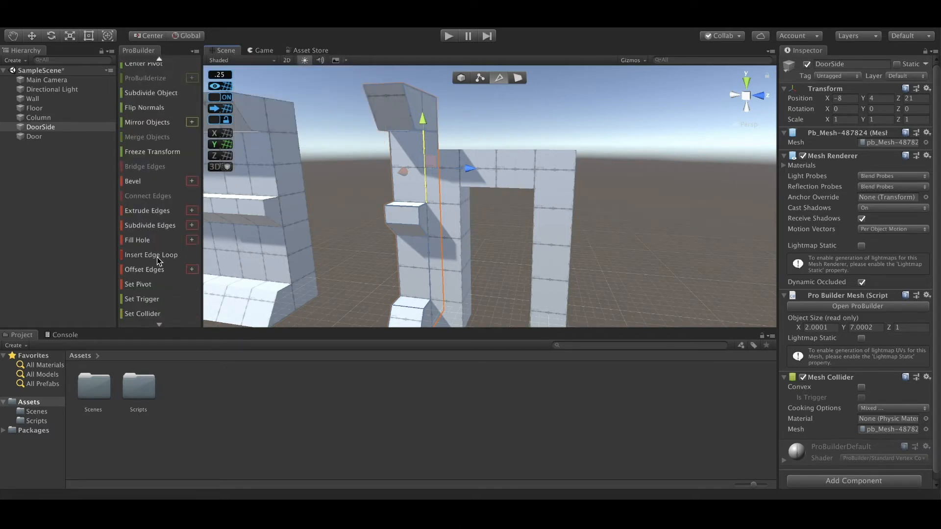
pyautogui.click(157, 257)
pyautogui.scroll(-1, 407, 145)
pyautogui.moveTo(416, 122); pyautogui.dragTo(415, 109)
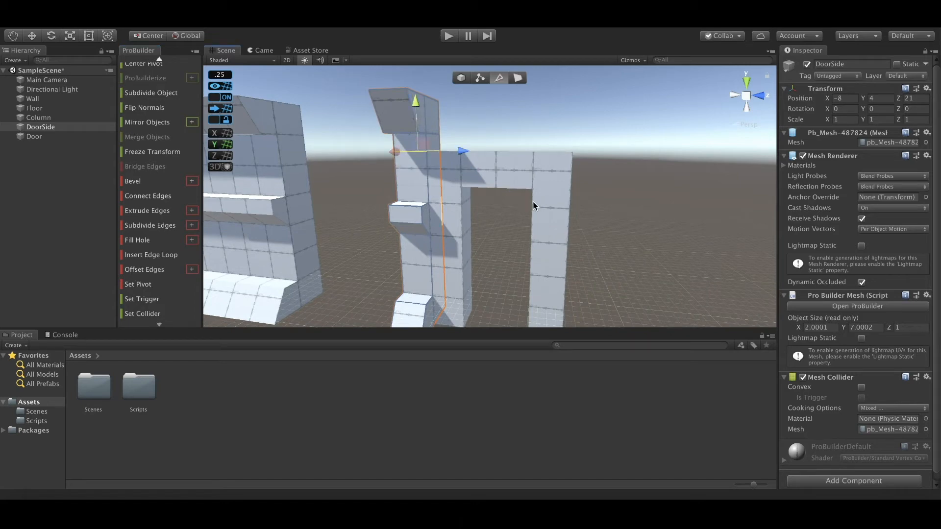
# Step: Pull DoorSide's upper side face along Z over the doorway to make the piece 3 units long, and return to object selection
pyautogui.click(513, 78)
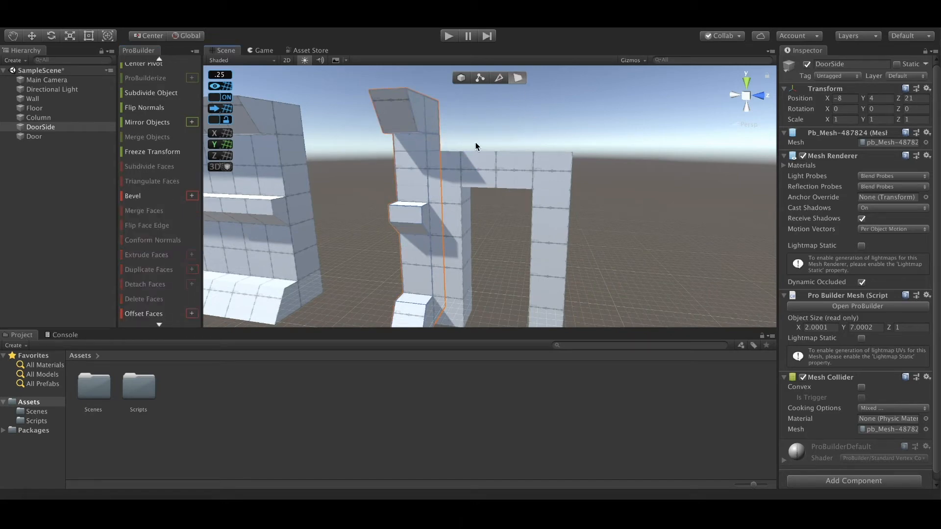
pyautogui.click(511, 142)
pyautogui.keyDown('alt'); pyautogui.moveTo(511, 142); pyautogui.dragTo(458, 156); pyautogui.keyUp('alt')
pyautogui.click(439, 142)
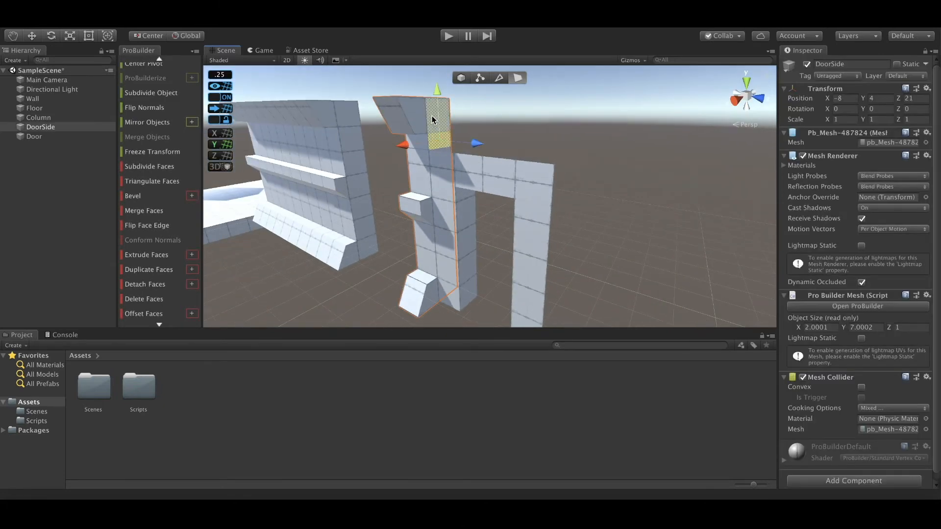
pyautogui.keyDown('alt'); pyautogui.moveTo(522, 128); pyautogui.dragTo(655, 122); pyautogui.keyUp('alt')
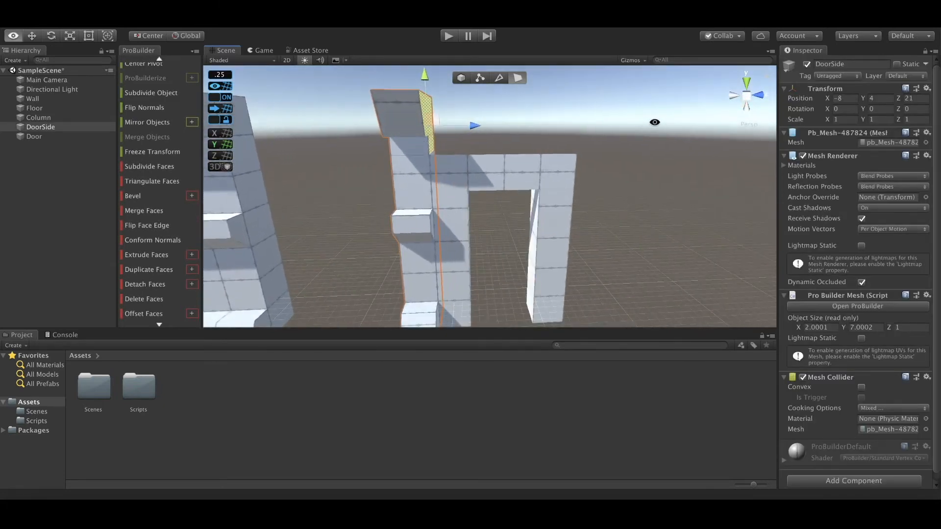
pyautogui.moveTo(473, 128); pyautogui.dragTo(551, 127)
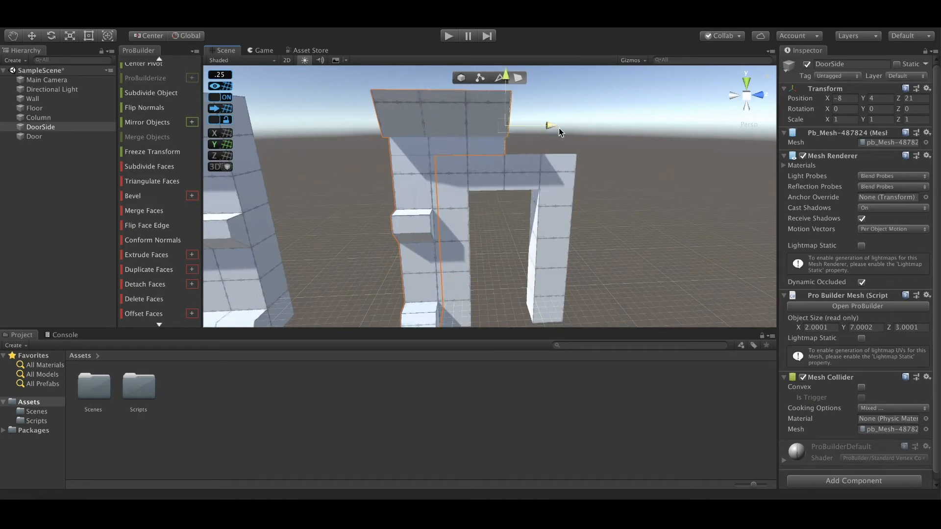
pyautogui.click(461, 78)
pyautogui.click(648, 152)
# Step: Mirror DoorSide along the Z axis only, with Duplicate enabled
pyautogui.keyDown('alt'); pyautogui.moveTo(644, 169); pyautogui.dragTo(576, 165); pyautogui.keyUp('alt')
pyautogui.click(491, 154)
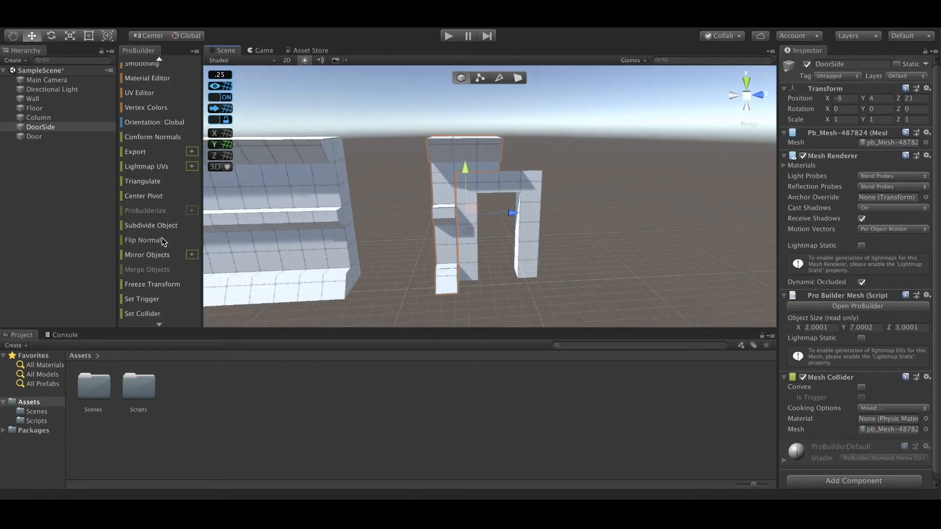
pyautogui.scroll(2, 162, 237)
pyautogui.scroll(-2, 162, 238)
pyautogui.scroll(2, 162, 237)
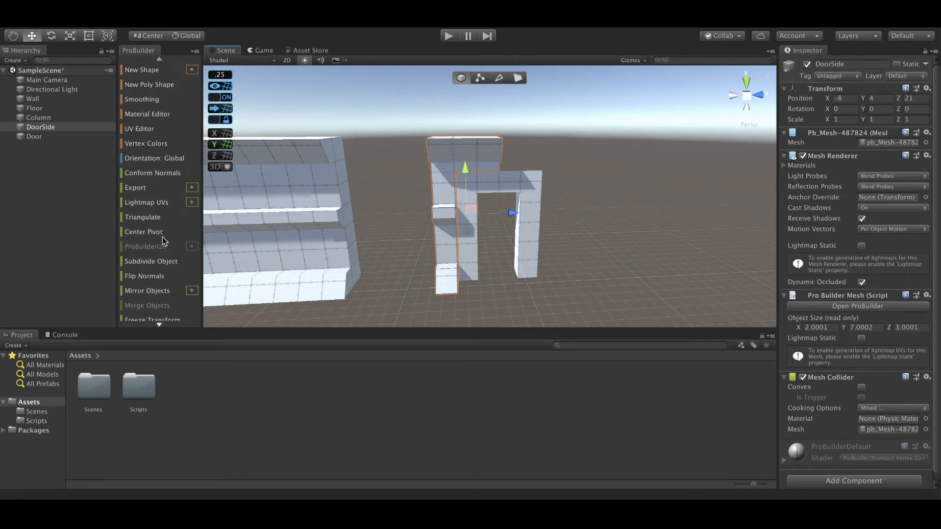
pyautogui.scroll(-2, 166, 152)
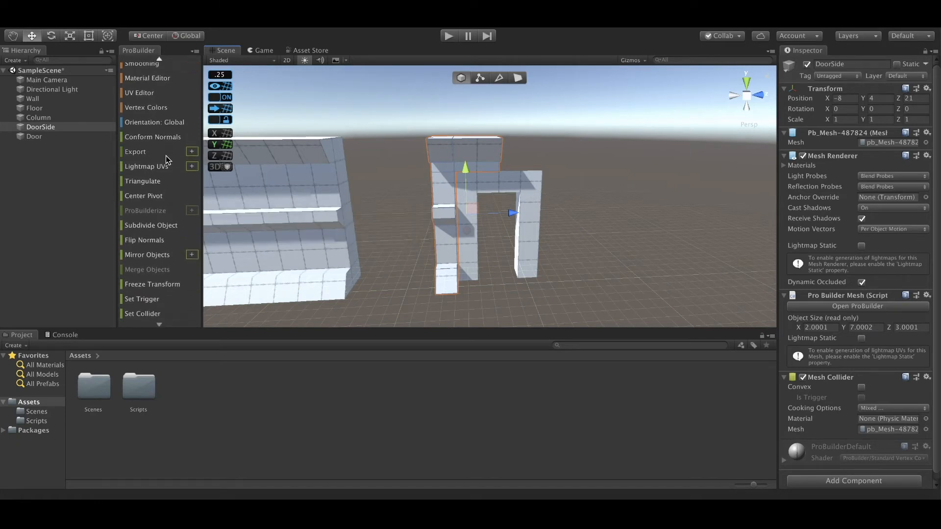
pyautogui.click(192, 256)
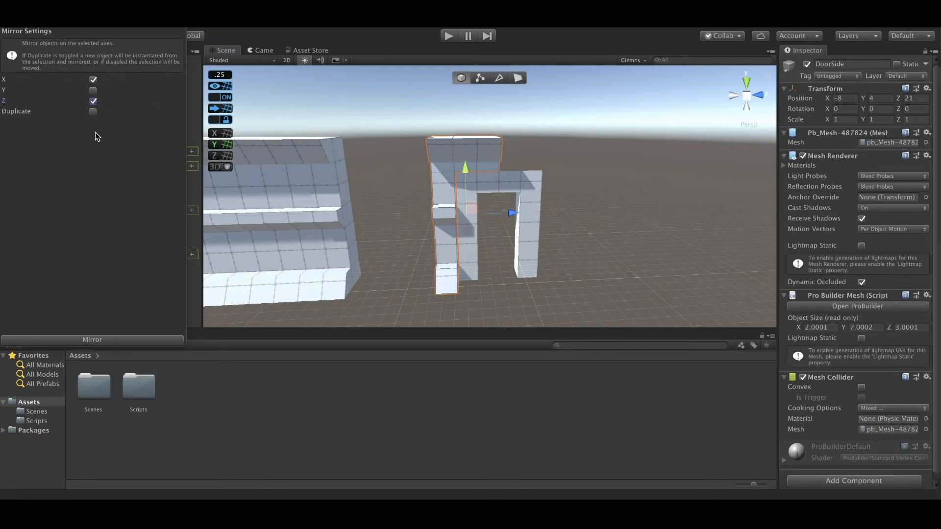
pyautogui.click(93, 112)
pyautogui.click(93, 79)
pyautogui.click(86, 340)
# Step: Move the mirrored DoorSide copy along Z to 7 so it completes the doorway, and close the mirror settings
pyautogui.scroll(-5, 596, 200)
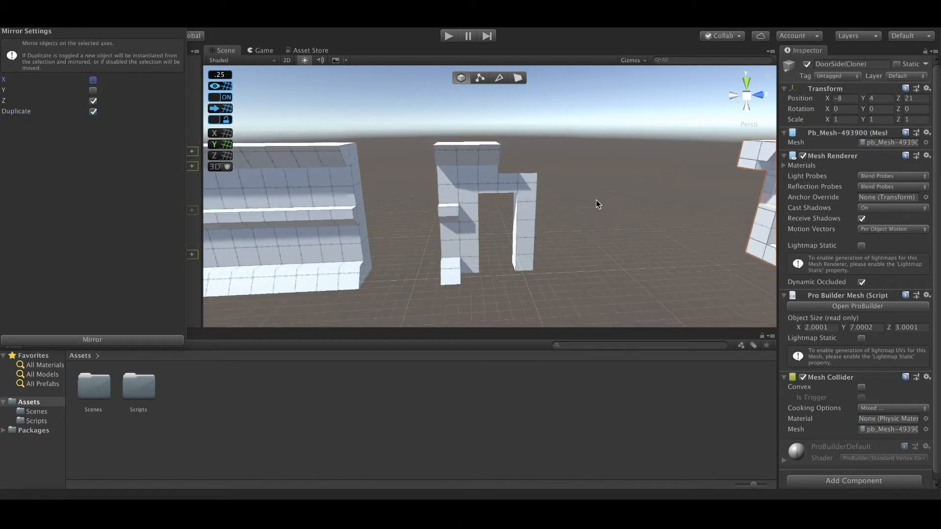
pyautogui.moveTo(754, 204)
pyautogui.mouseDown()
pyautogui.moveTo(576, 198)
pyautogui.moveTo(555, 181)
pyautogui.moveTo(509, 174)
pyautogui.moveTo(520, 194)
pyautogui.mouseUp()
pyautogui.click(631, 205)
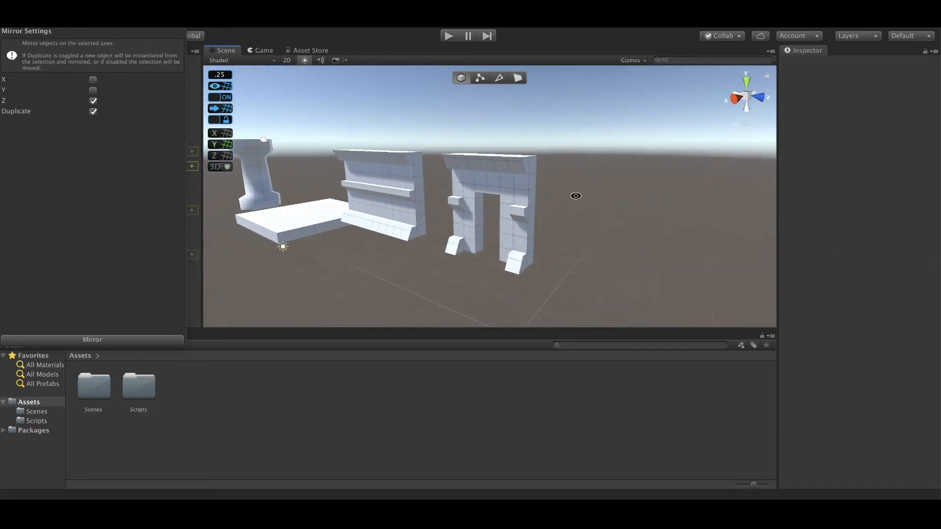
pyautogui.moveTo(588, 200)
pyautogui.keyDown('alt'); pyautogui.mouseDown()
pyautogui.moveTo(577, 198)
pyautogui.moveTo(603, 209)
pyautogui.mouseUp(); pyautogui.keyUp('alt')
pyautogui.moveTo(602, 209); pyautogui.dragTo(647, 209, button='middle')
pyautogui.keyDown('alt'); pyautogui.moveTo(646, 209); pyautogui.dragTo(639, 185); pyautogui.keyUp('alt')
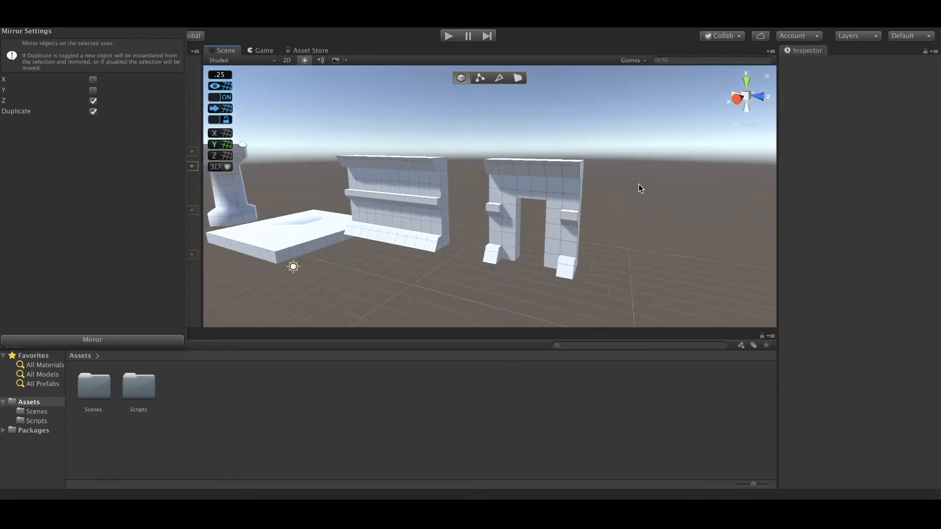
pyautogui.click(578, 181)
pyautogui.click(521, 205)
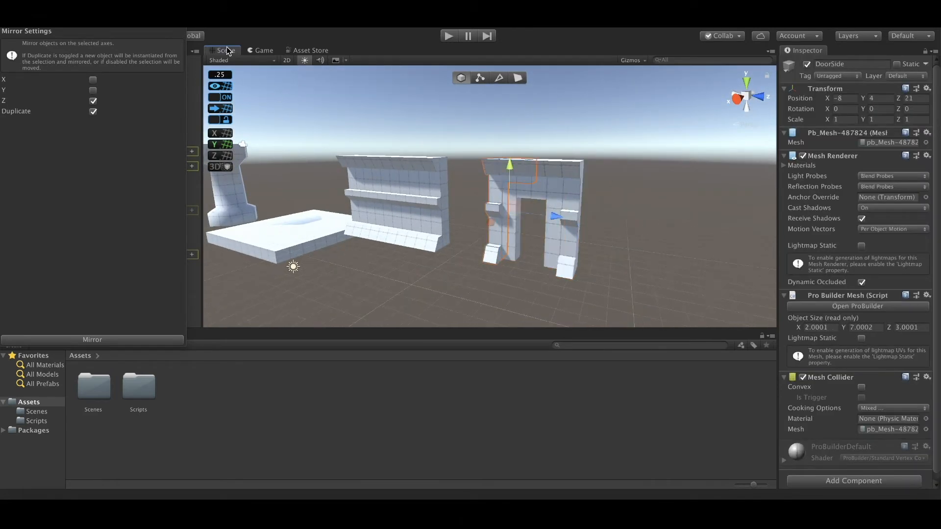
pyautogui.click(3, 22)
pyautogui.click(635, 165)
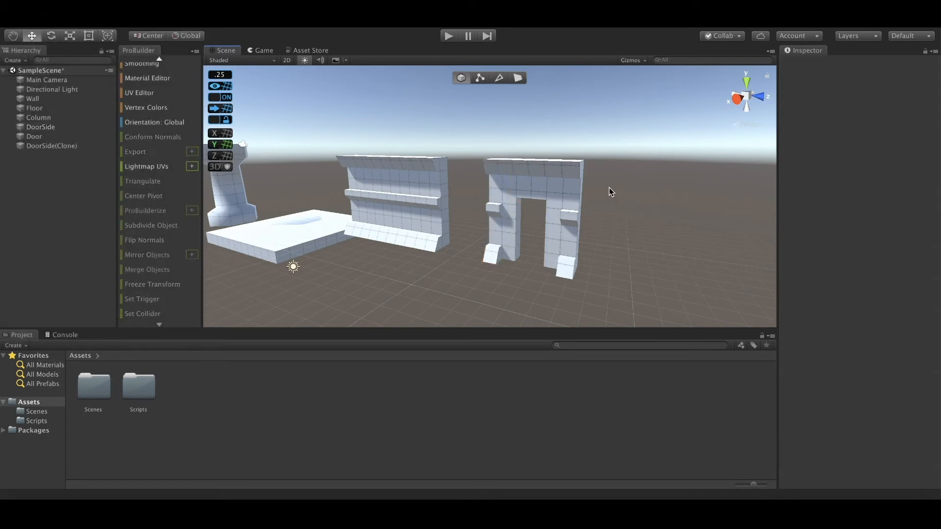
# Step: Parent DoorSide and its mirrored copy under Door in the hierarchy, and collapse the group
pyautogui.click(575, 210)
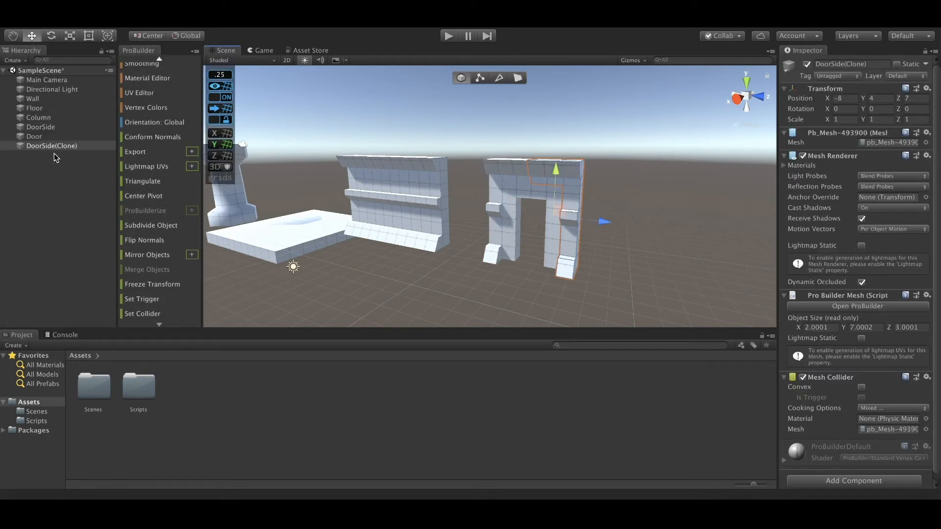
pyautogui.click(42, 145)
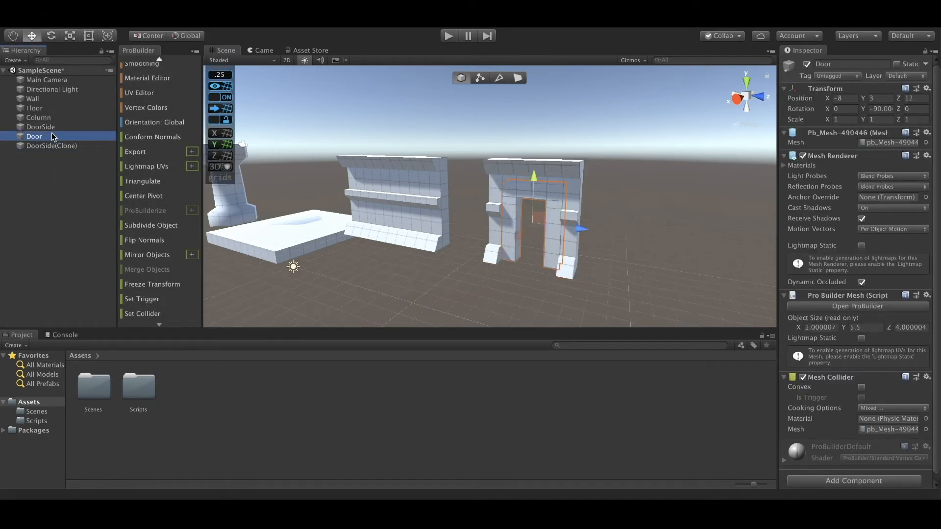
pyautogui.moveTo(47, 127)
pyautogui.mouseDown()
pyautogui.moveTo(54, 143)
pyautogui.moveTo(35, 127)
pyautogui.mouseUp()
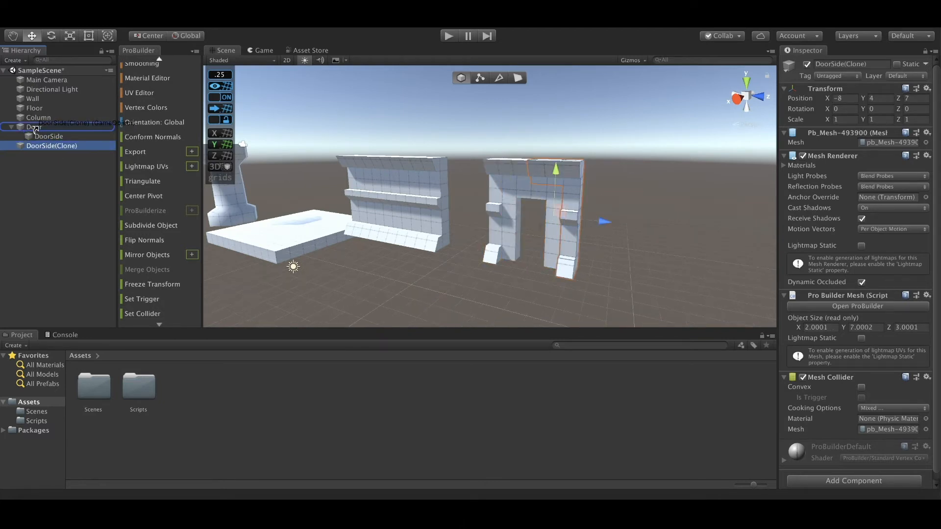
pyautogui.click(11, 126)
pyautogui.click(33, 126)
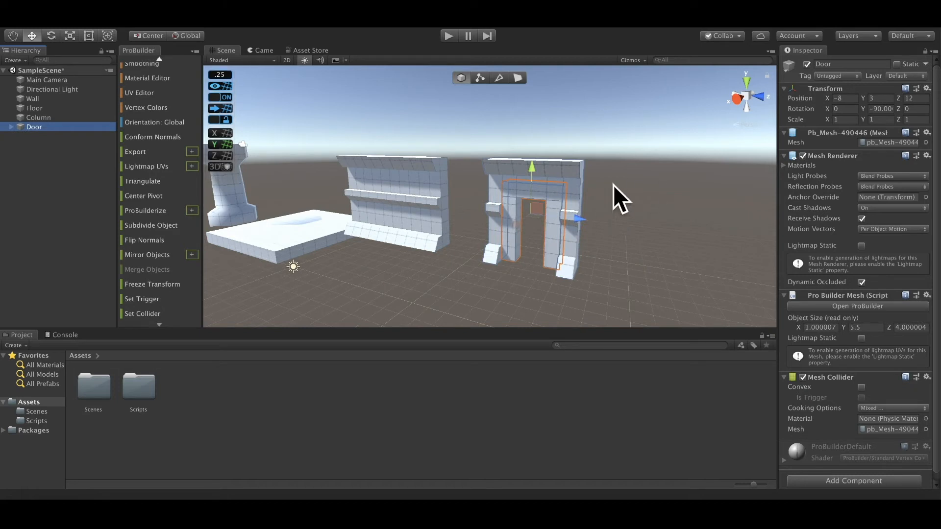
# Step: Move the grouped Door along Z to 9.5, closer to the wall
pyautogui.click(637, 192)
pyautogui.keyDown('alt'); pyautogui.moveTo(637, 192); pyautogui.dragTo(589, 216); pyautogui.keyUp('alt')
pyautogui.click(631, 226)
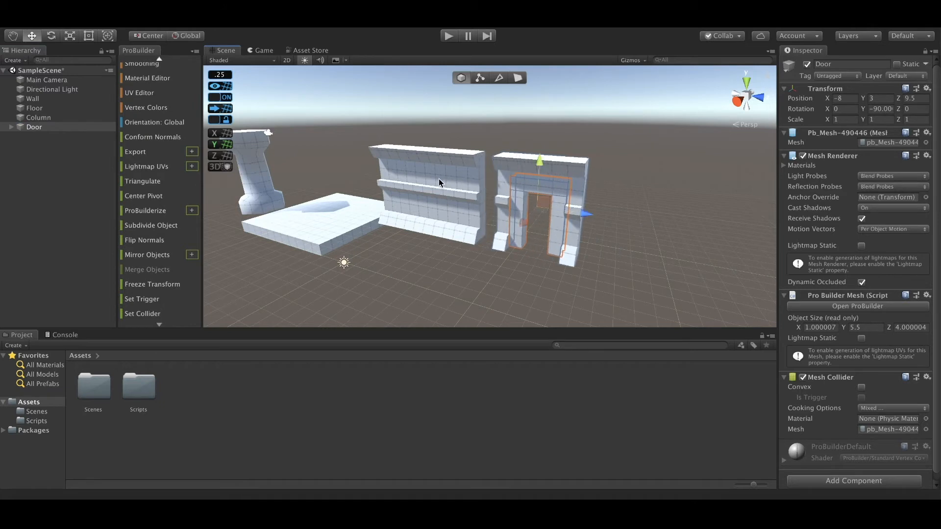
# Step: Set the ProGrids snap value to 1
pyautogui.click(222, 75)
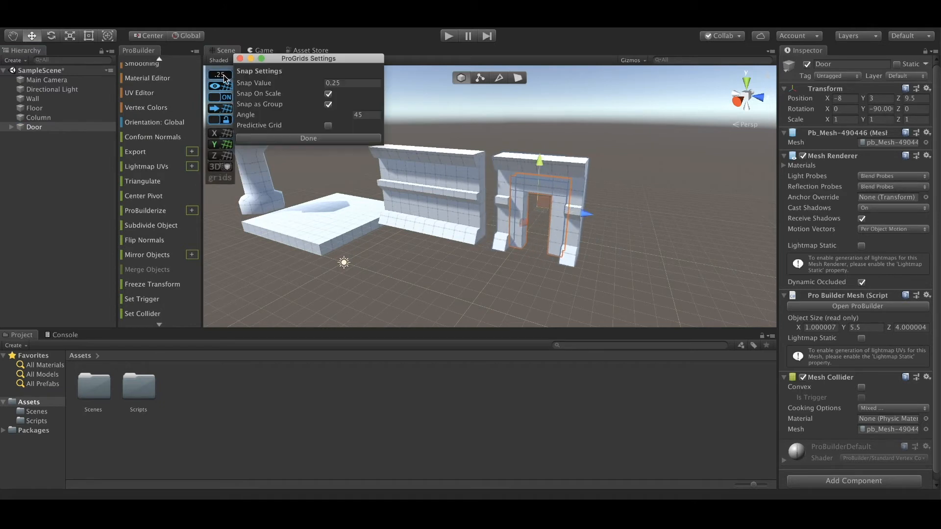
pyautogui.click(341, 83)
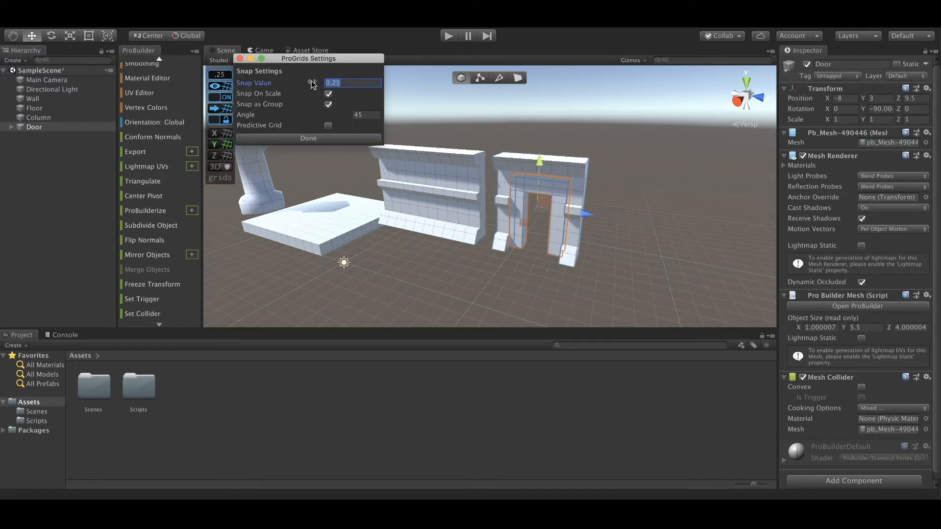
pyautogui.click(311, 138)
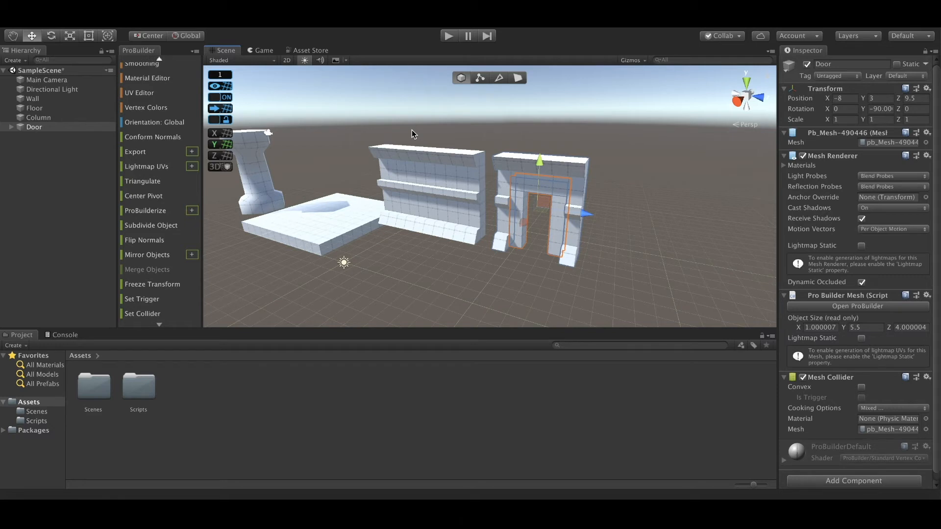
# Step: Duplicate the column and move the copy away from the floor along Z to -24
pyautogui.click(419, 120)
pyautogui.keyDown('alt'); pyautogui.moveTo(457, 141); pyautogui.dragTo(508, 140); pyautogui.keyUp('alt')
pyautogui.click(303, 190)
pyautogui.keyDown('alt'); pyautogui.moveTo(378, 220); pyautogui.dragTo(410, 175); pyautogui.keyUp('alt')
pyautogui.keyDown('alt'); pyautogui.moveTo(471, 242); pyautogui.dragTo(427, 244); pyautogui.keyUp('alt')
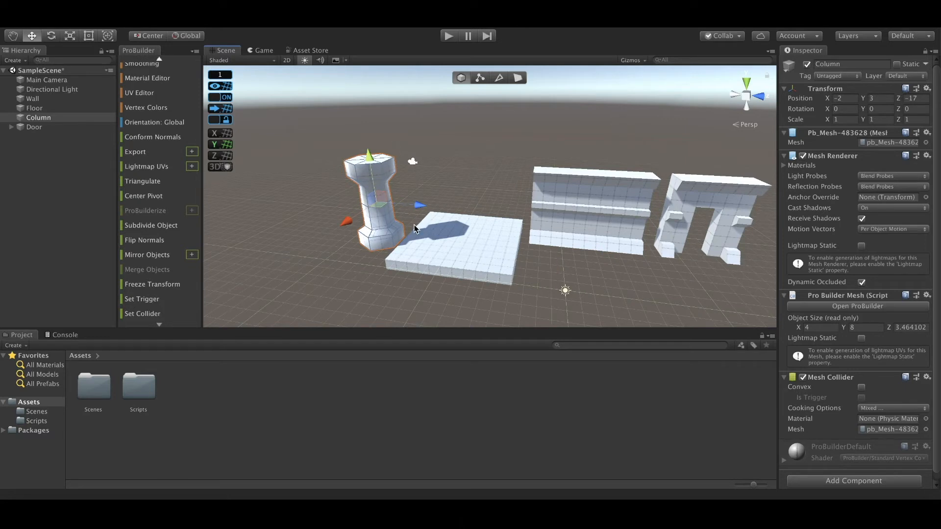
pyautogui.hotkey('ctrl', 'd')
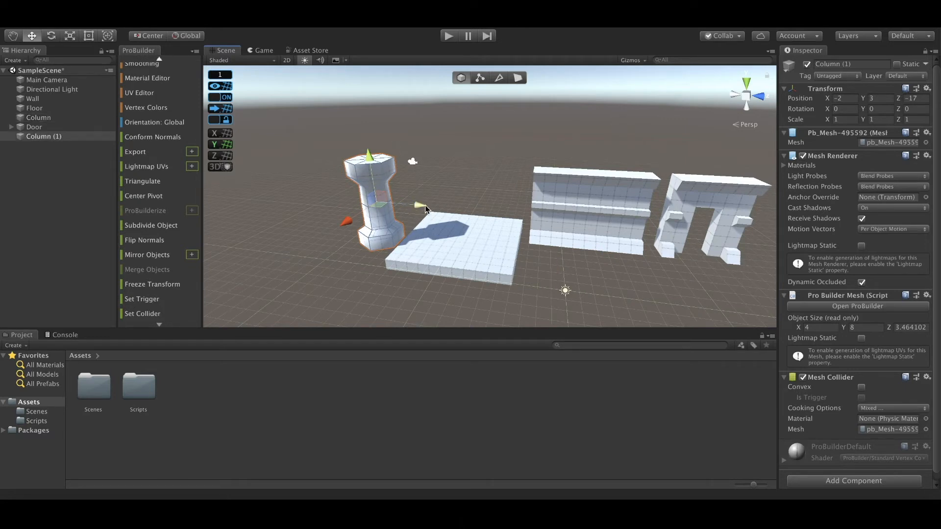
pyautogui.moveTo(420, 205); pyautogui.dragTo(352, 199)
# Step: Enable selection of hidden vertices and lower the column copy's upper vertices to an object height of about 5.5
pyautogui.click(480, 79)
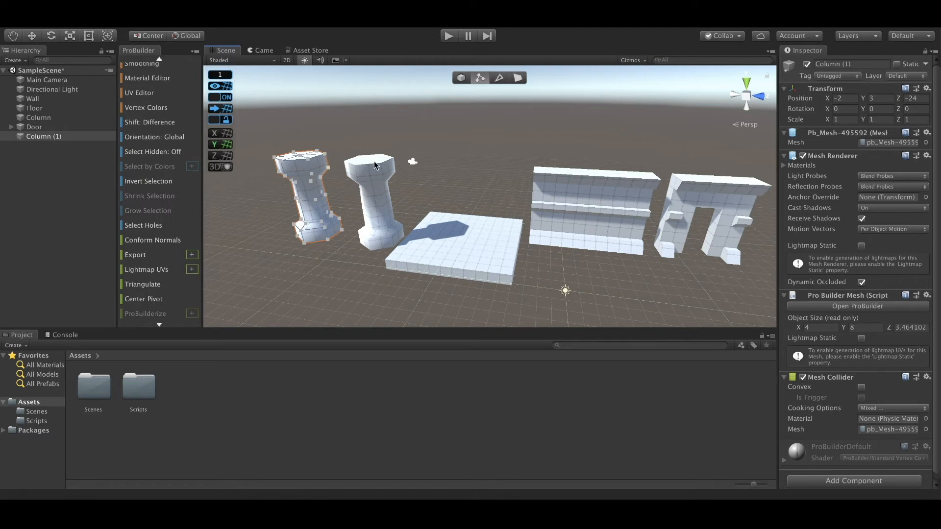
pyautogui.keyDown('alt'); pyautogui.moveTo(361, 214); pyautogui.dragTo(330, 127); pyautogui.keyUp('alt')
pyautogui.click(164, 153)
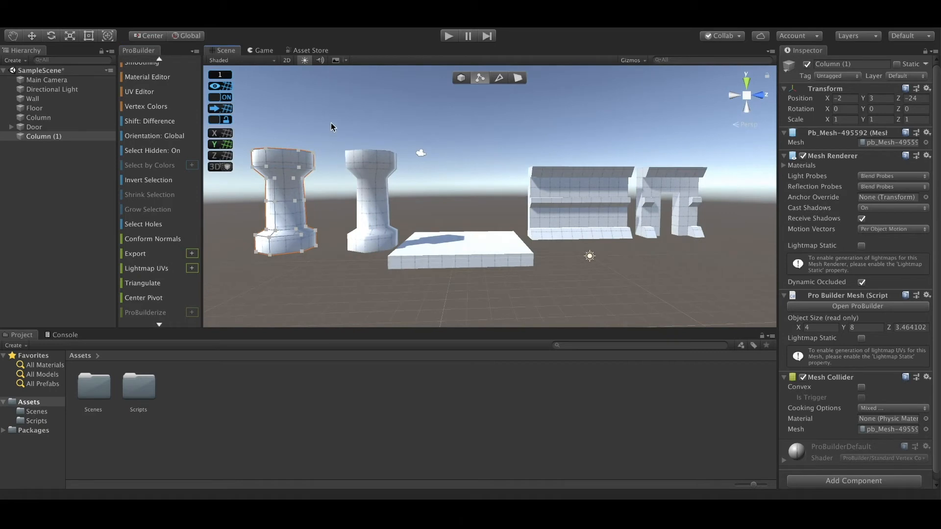
pyautogui.moveTo(246, 186); pyautogui.dragTo(285, 151)
pyautogui.moveTo(283, 119); pyautogui.dragTo(285, 156)
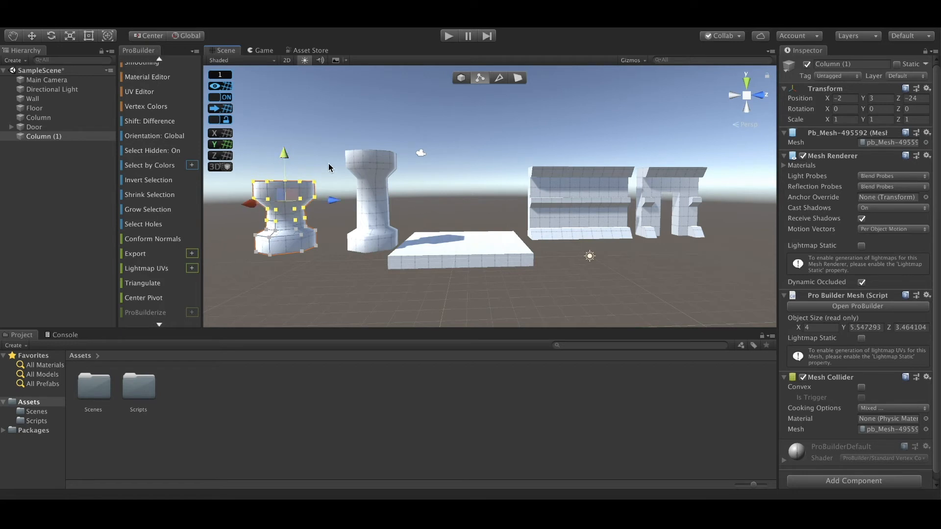
# Step: Set the ProGrids snap value to 0.25
pyautogui.click(223, 76)
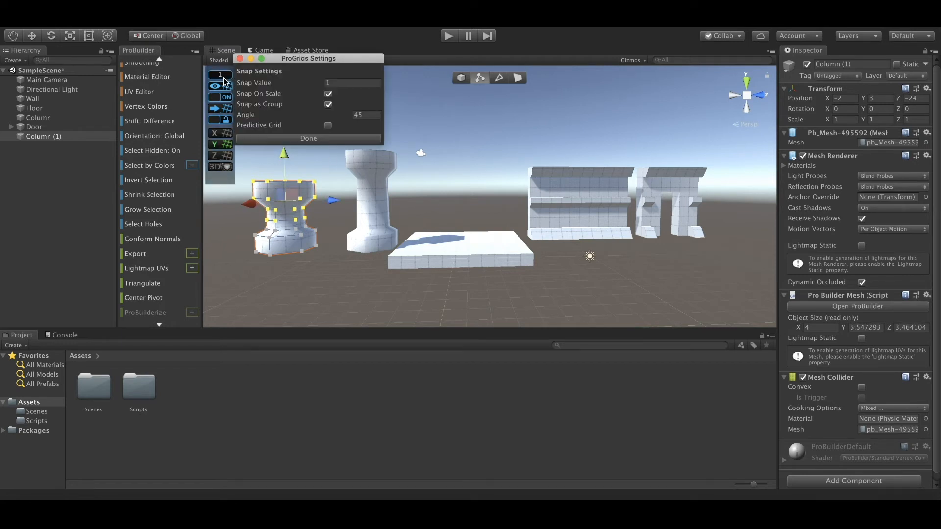
pyautogui.click(340, 83)
pyautogui.write('0.25')
pyautogui.click(308, 138)
# Step: Lower the column copy's upper vertices further, in several selections, to an object height of 4.25
pyautogui.click(275, 210)
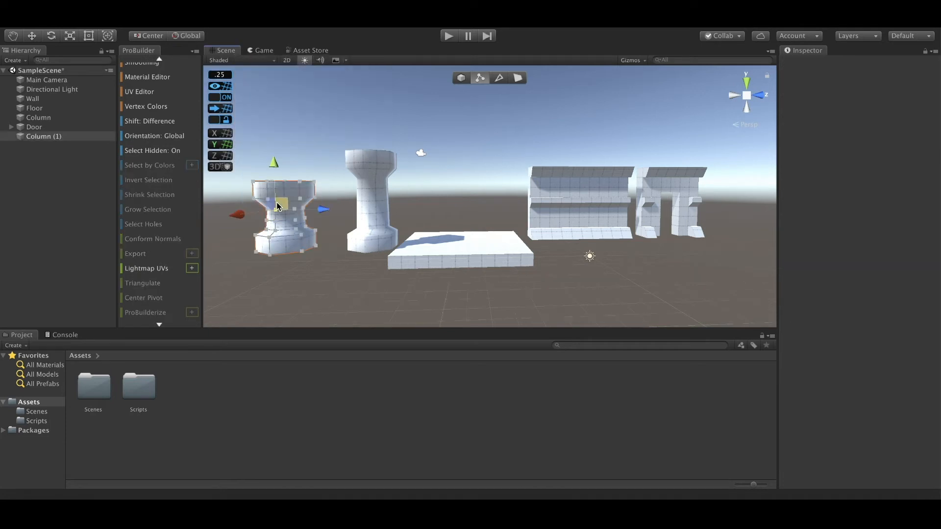
pyautogui.moveTo(240, 213); pyautogui.dragTo(239, 214)
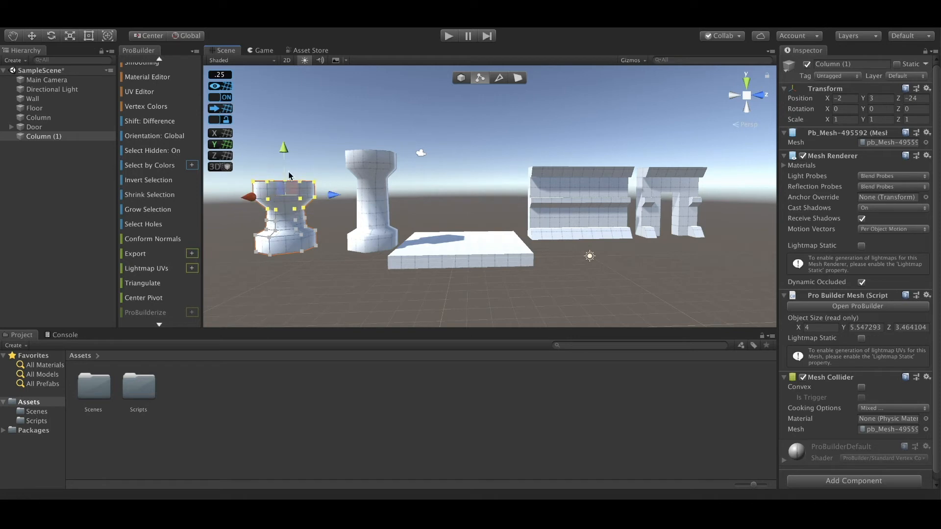
pyautogui.moveTo(283, 149); pyautogui.dragTo(284, 156)
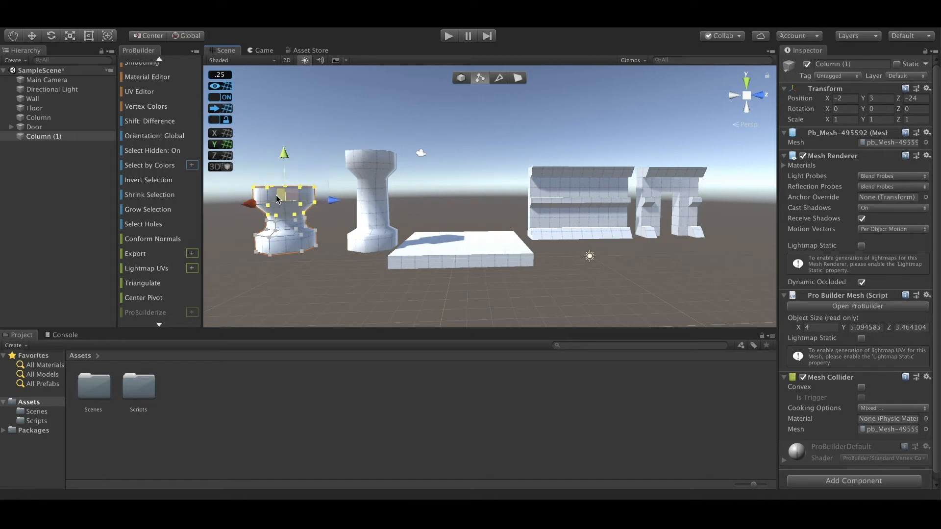
pyautogui.keyDown('shift'); pyautogui.moveTo(329, 216); pyautogui.dragTo(238, 225); pyautogui.keyUp('shift')
pyautogui.click(332, 181)
pyautogui.click(283, 211)
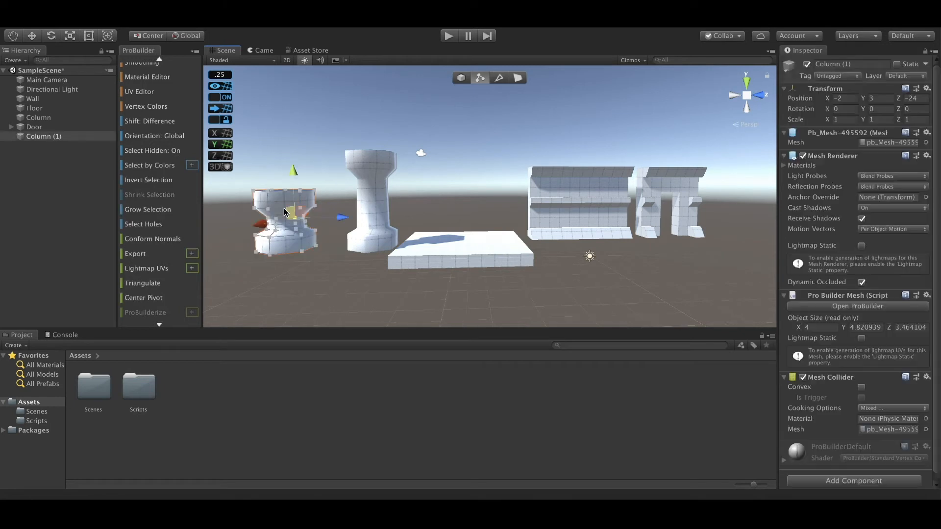
pyautogui.moveTo(247, 194); pyautogui.dragTo(325, 182)
pyautogui.moveTo(286, 145); pyautogui.dragTo(286, 153)
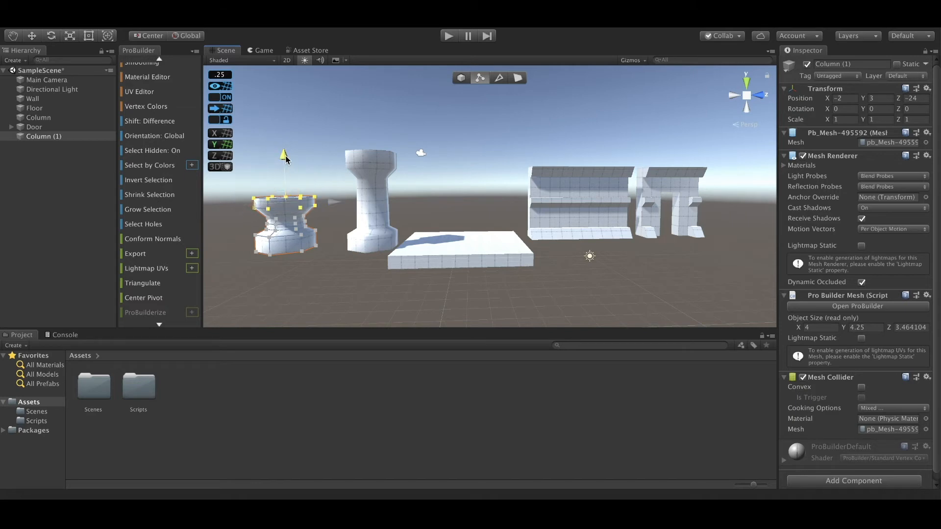
pyautogui.moveTo(285, 153); pyautogui.dragTo(286, 163)
pyautogui.press('super+z')
# Step: Raise the bottom vertices of the column copy to shorten its base, giving an object height of 3.25
pyautogui.keyDown('alt'); pyautogui.moveTo(292, 290); pyautogui.dragTo(400, 263); pyautogui.keyUp('alt')
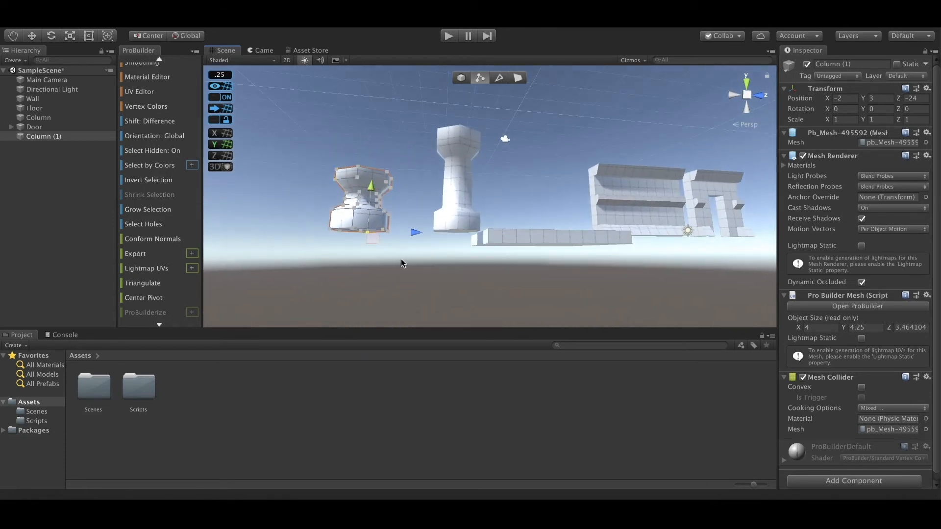
pyautogui.moveTo(304, 216); pyautogui.dragTo(305, 220)
pyautogui.moveTo(364, 190); pyautogui.dragTo(364, 176)
pyautogui.click(394, 129)
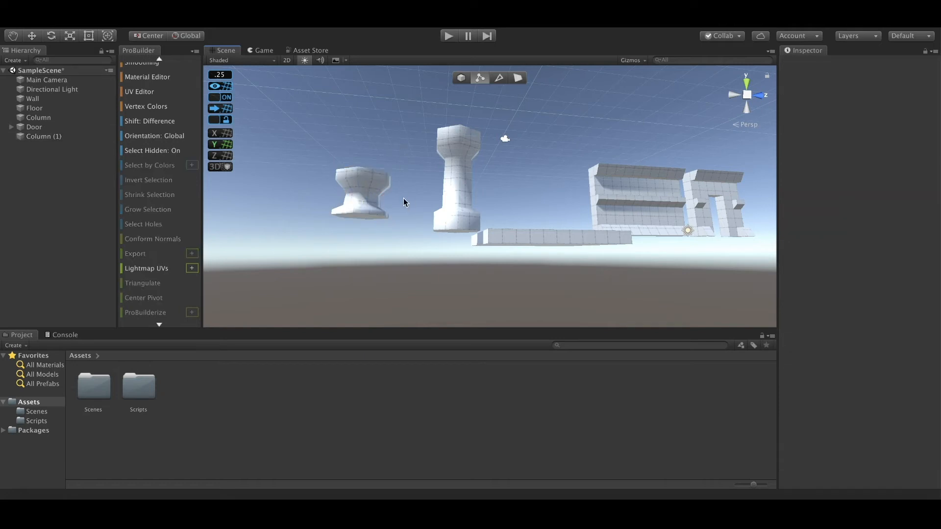
# Step: Move the shortened column as a whole object onto the floor slab at Y 2 and Z -7.5
pyautogui.keyDown('alt'); pyautogui.moveTo(403, 199); pyautogui.dragTo(395, 278); pyautogui.keyUp('alt')
pyautogui.click(463, 77)
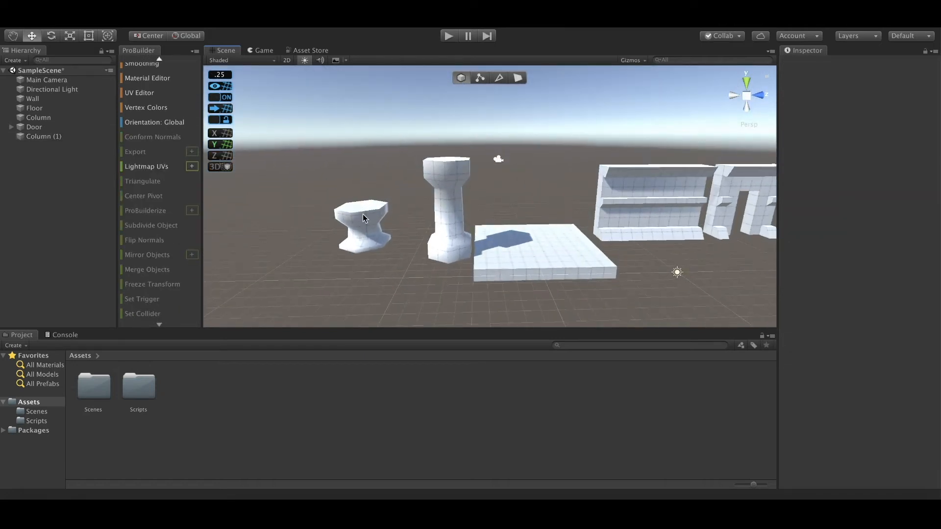
pyautogui.click(365, 218)
pyautogui.moveTo(365, 179); pyautogui.dragTo(362, 188)
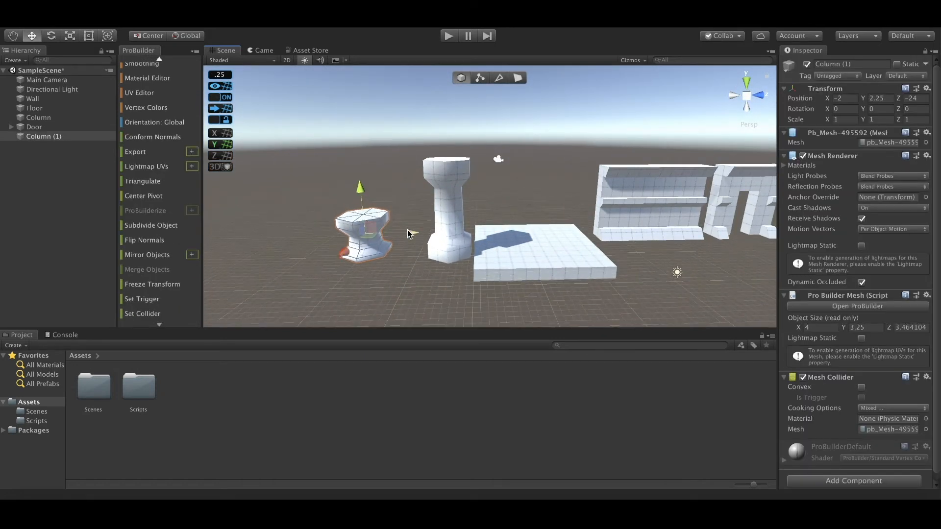
pyautogui.moveTo(407, 231); pyautogui.dragTo(614, 245)
pyautogui.moveTo(565, 180); pyautogui.dragTo(566, 186)
pyautogui.click(649, 273)
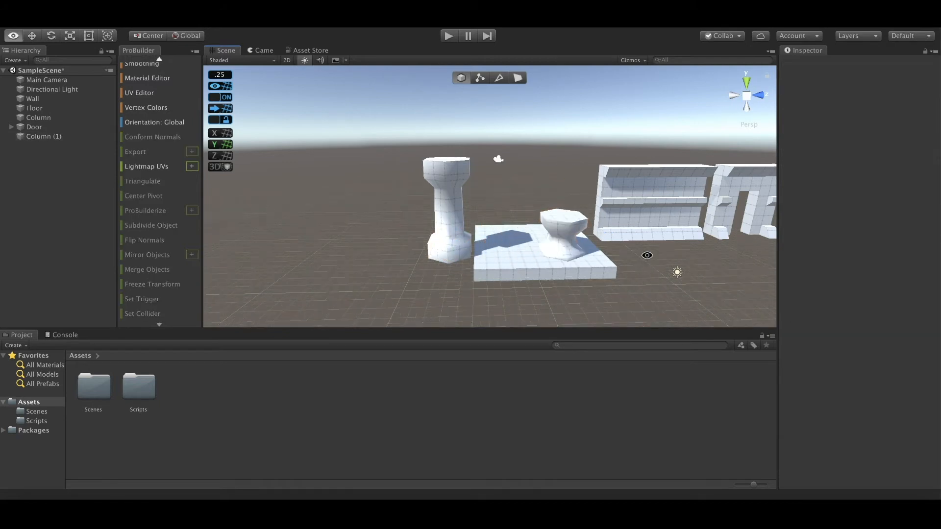
# Step: Turn off grid snapping and inset all the top faces of the short column by extruding them inward with the Scale tool
pyautogui.keyDown('alt'); pyautogui.moveTo(646, 254); pyautogui.dragTo(554, 289); pyautogui.keyUp('alt')
pyautogui.click(512, 255)
pyautogui.keyDown('alt'); pyautogui.moveTo(556, 250); pyautogui.dragTo(384, 217); pyautogui.keyUp('alt')
pyautogui.keyDown('alt'); pyautogui.moveTo(384, 217); pyautogui.dragTo(657, 237, button='right'); pyautogui.keyUp('alt')
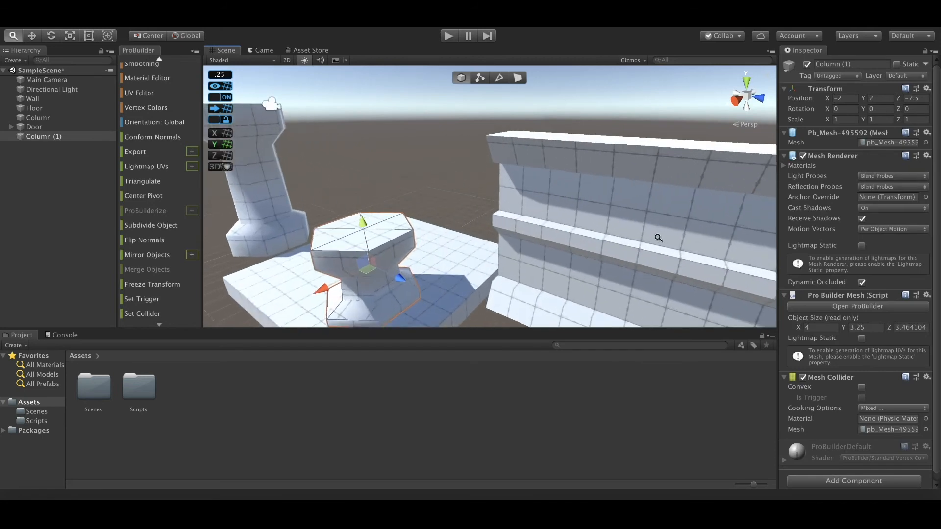
pyautogui.moveTo(463, 259); pyautogui.dragTo(504, 221, button='middle')
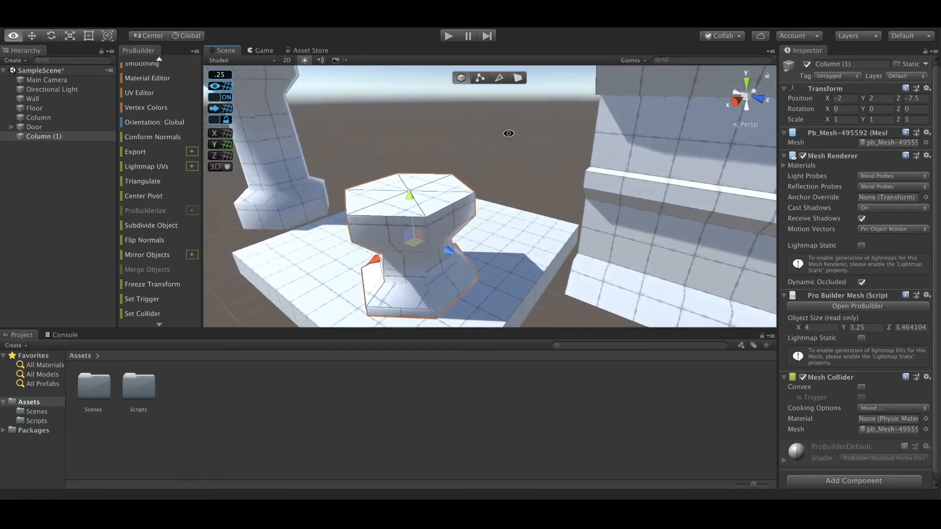
pyautogui.click(518, 78)
pyautogui.click(419, 213)
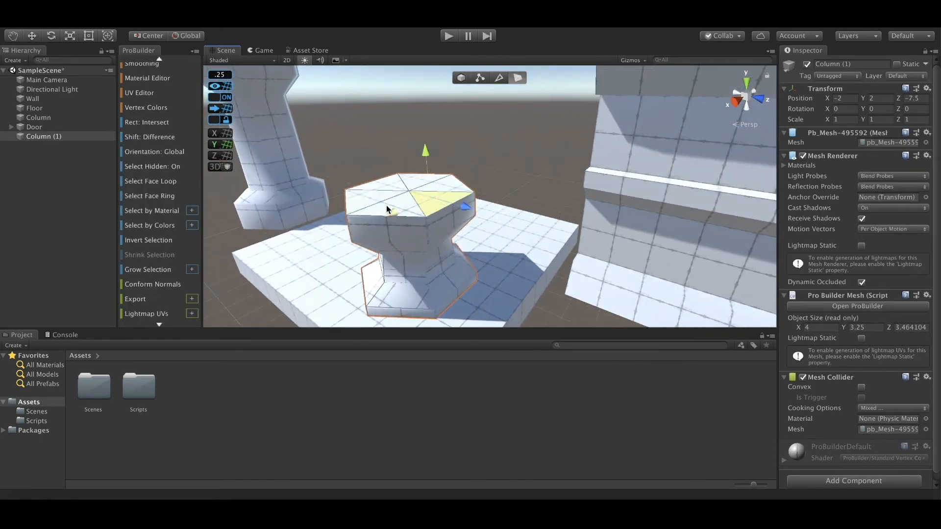
pyautogui.keyDown('shift'); pyautogui.click(370, 213); pyautogui.keyUp('shift')
pyautogui.keyDown('shift'); pyautogui.click(361, 204); pyautogui.keyUp('shift')
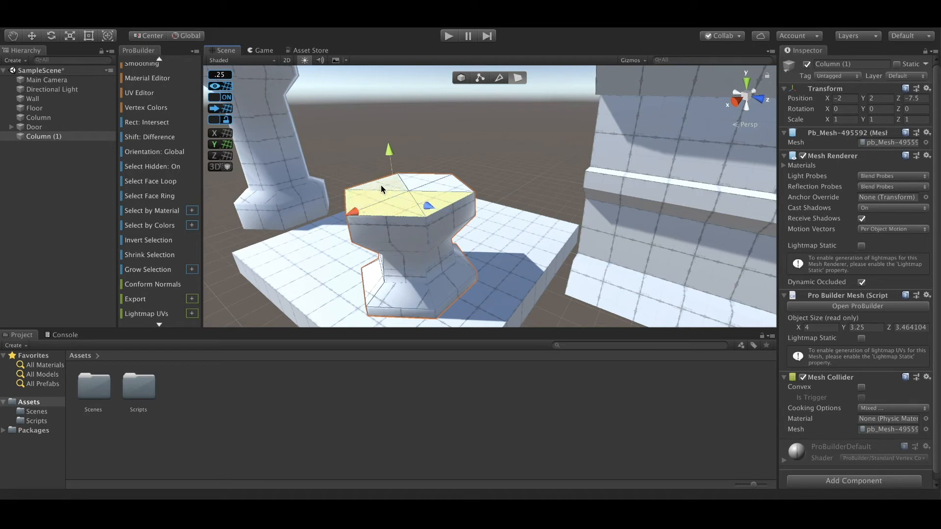
pyautogui.keyDown('shift'); pyautogui.click(421, 186); pyautogui.keyUp('shift')
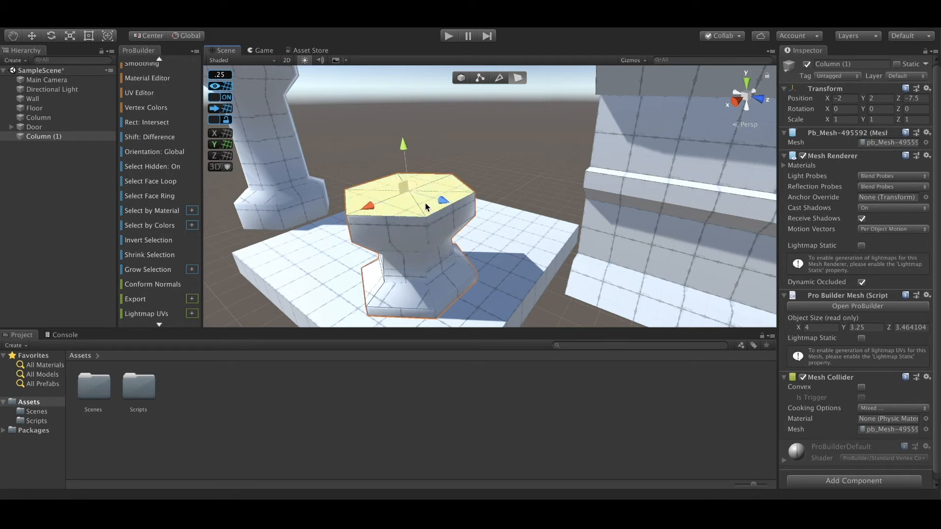
pyautogui.scroll(-1, 316, 138)
pyautogui.scroll(3, 167, 88)
pyautogui.scroll(-2, 223, 100)
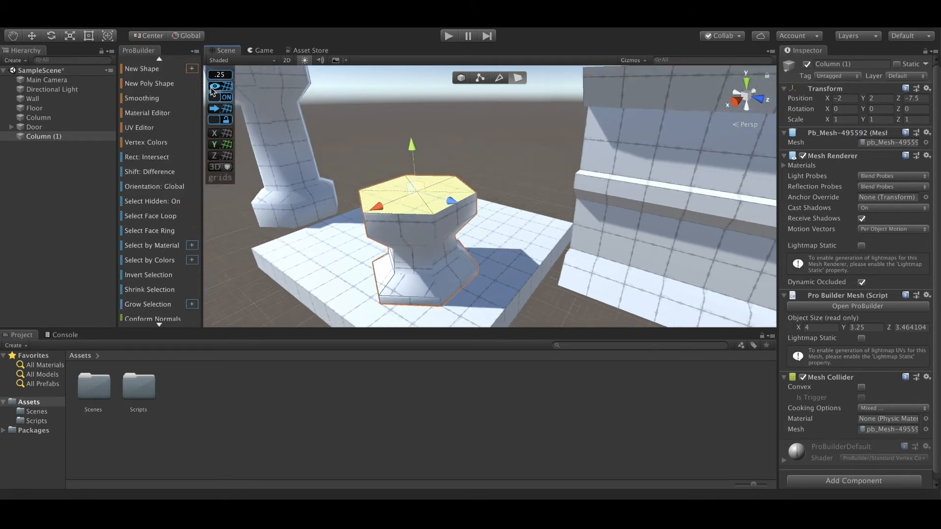
pyautogui.click(218, 98)
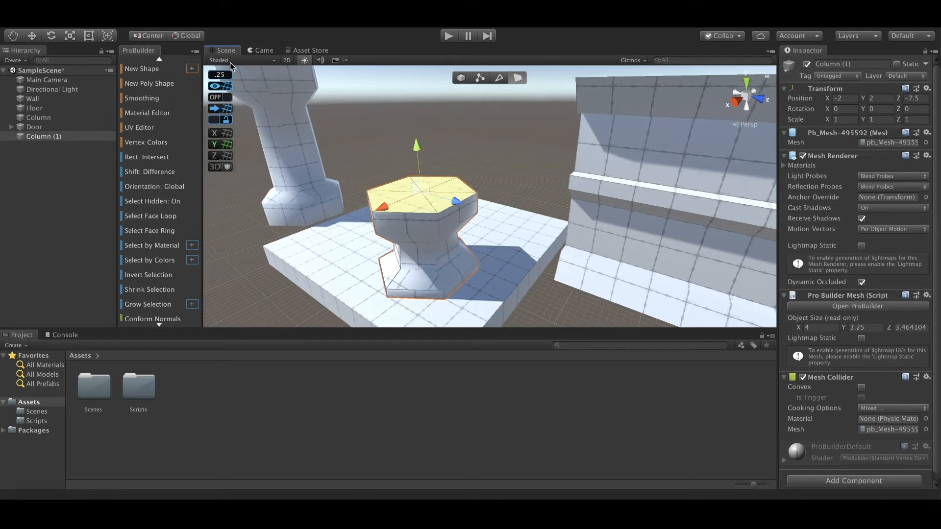
pyautogui.press('r')
pyautogui.moveTo(421, 192); pyautogui.dragTo(418, 193)
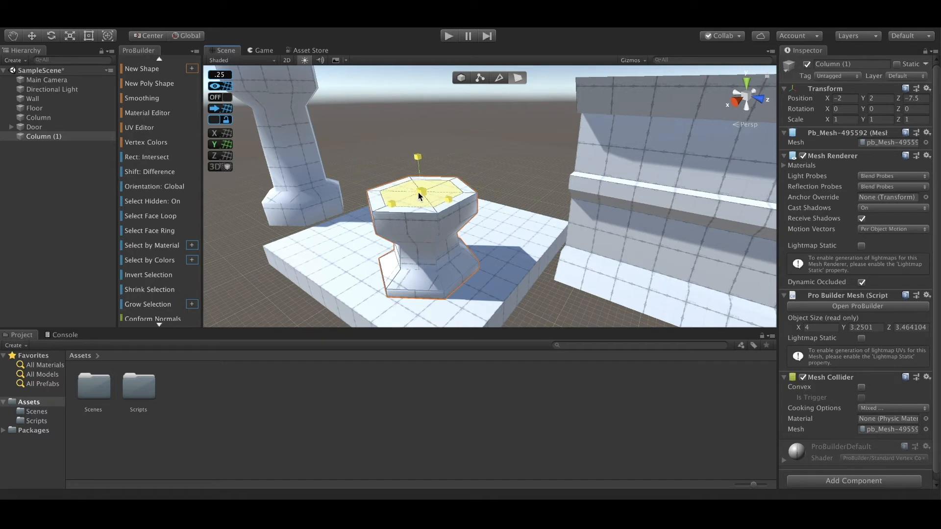
# Step: Lower the inset top faces into the short column to hollow out a bowl with a raised rim
pyautogui.click(32, 37)
pyautogui.moveTo(417, 146); pyautogui.dragTo(426, 170)
pyautogui.press('r')
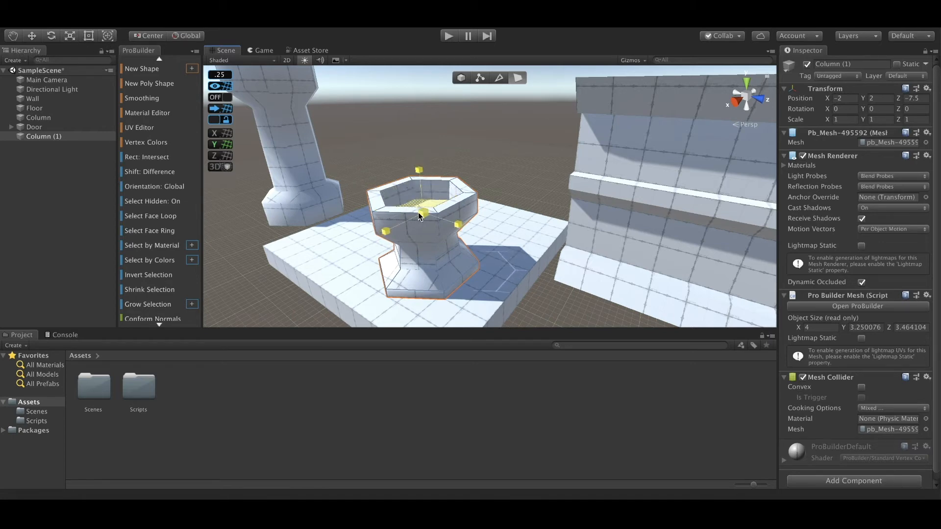
pyautogui.click(517, 166)
pyautogui.keyDown('alt'); pyautogui.moveTo(516, 166); pyautogui.dragTo(536, 154); pyautogui.keyUp('alt')
pyautogui.click(433, 197)
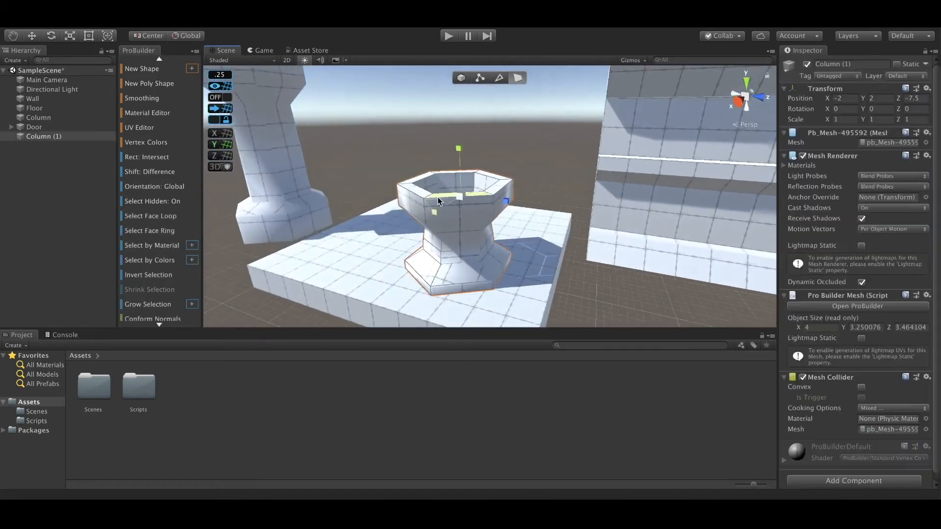
pyautogui.moveTo(505, 202)
pyautogui.mouseDown()
pyautogui.moveTo(535, 212)
pyautogui.moveTo(504, 209)
pyautogui.moveTo(499, 218)
pyautogui.mouseUp()
# Step: Scale the bowl's height to 0.75, set it down on the floor slab at Y 2.25, and turn grid snapping back on
pyautogui.press('g')
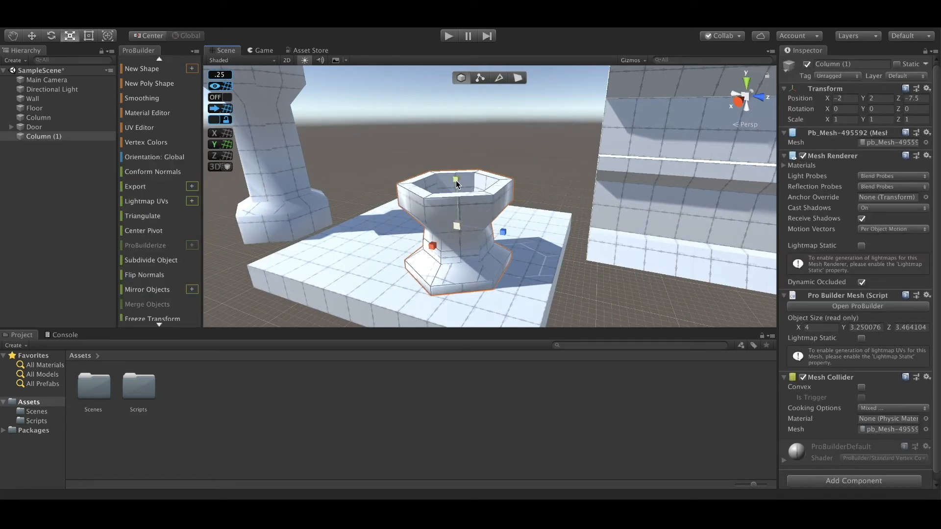
pyautogui.moveTo(456, 183); pyautogui.dragTo(462, 193)
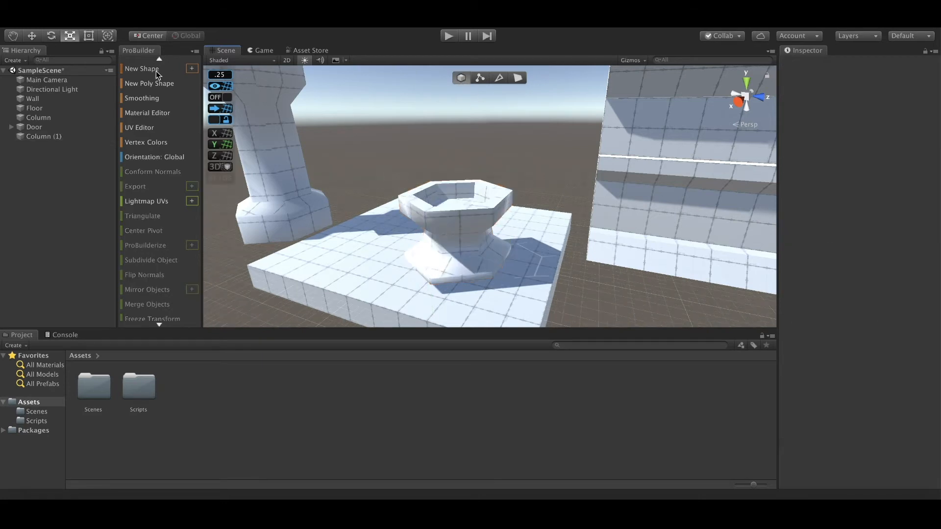
pyautogui.press('w')
pyautogui.moveTo(456, 179); pyautogui.dragTo(459, 195)
pyautogui.click(220, 97)
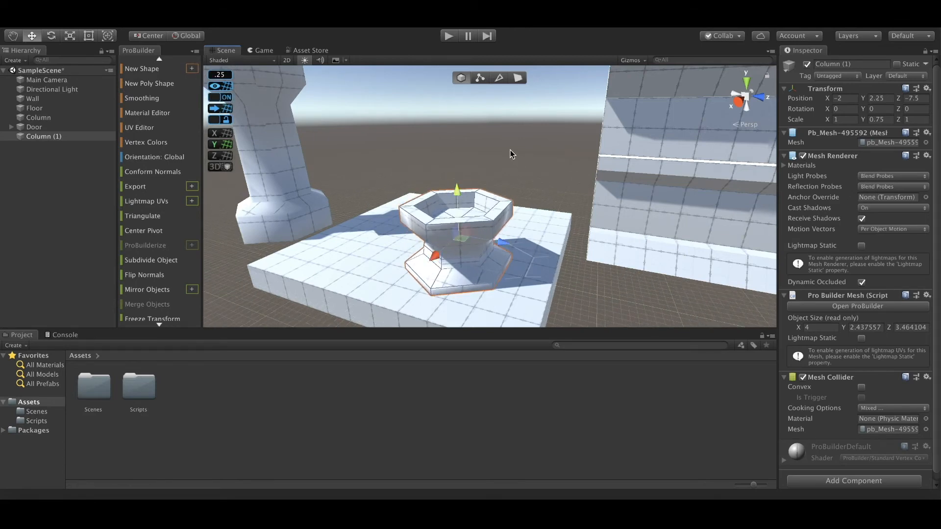
# Step: Inspect the column, floor, bowl, wall and door pieces from several angles
pyautogui.click(512, 154)
pyautogui.keyDown('alt'); pyautogui.moveTo(530, 185); pyautogui.dragTo(541, 241); pyautogui.keyUp('alt')
pyautogui.scroll(-10, 664, 211)
pyautogui.moveTo(541, 242); pyautogui.dragTo(494, 235, button='middle')
pyautogui.keyDown('alt'); pyautogui.moveTo(495, 235); pyautogui.dragTo(589, 185); pyautogui.keyUp('alt')
pyautogui.keyDown('alt'); pyautogui.moveTo(409, 172); pyautogui.dragTo(302, 246); pyautogui.keyUp('alt')
pyautogui.click(303, 246)
pyautogui.moveTo(302, 245); pyautogui.dragTo(379, 258, button='middle')
pyautogui.click(321, 214)
pyautogui.keyDown('alt'); pyautogui.moveTo(483, 182); pyautogui.dragTo(592, 222); pyautogui.keyUp('alt')
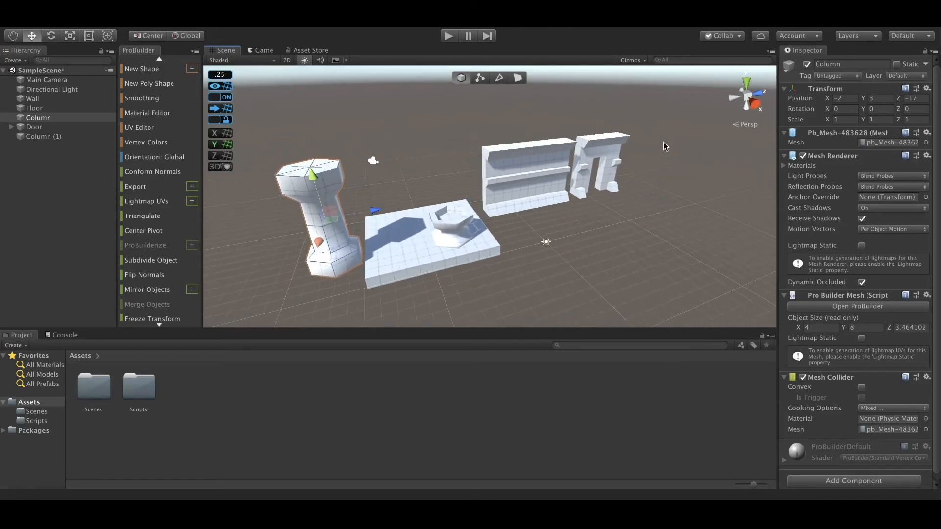
pyautogui.keyDown('alt'); pyautogui.moveTo(680, 205); pyautogui.dragTo(537, 251); pyautogui.keyUp('alt')
pyautogui.press('d')
pyautogui.moveTo(538, 251)
pyautogui.mouseDown(button='right')
pyautogui.moveTo(494, 266)
pyautogui.moveTo(535, 249)
pyautogui.mouseUp(button='right')
# Step: Duplicate the Door with its two side pieces and move the copy along Z to 19.75
pyautogui.click(561, 191)
pyautogui.click(588, 199)
pyautogui.click(52, 156)
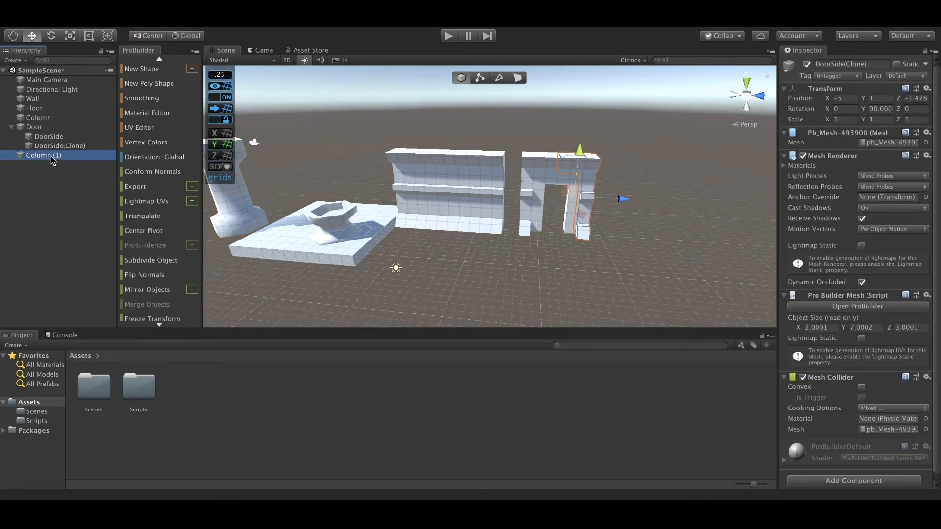
pyautogui.click(48, 145)
pyautogui.click(46, 136)
pyautogui.click(41, 128)
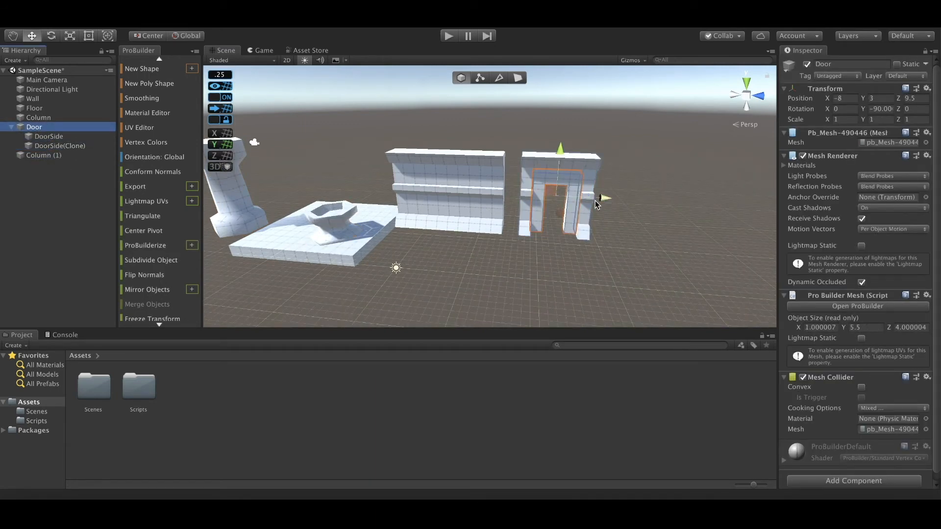
pyautogui.hotkey('ctrl', 'd')
pyautogui.moveTo(609, 201); pyautogui.dragTo(726, 215)
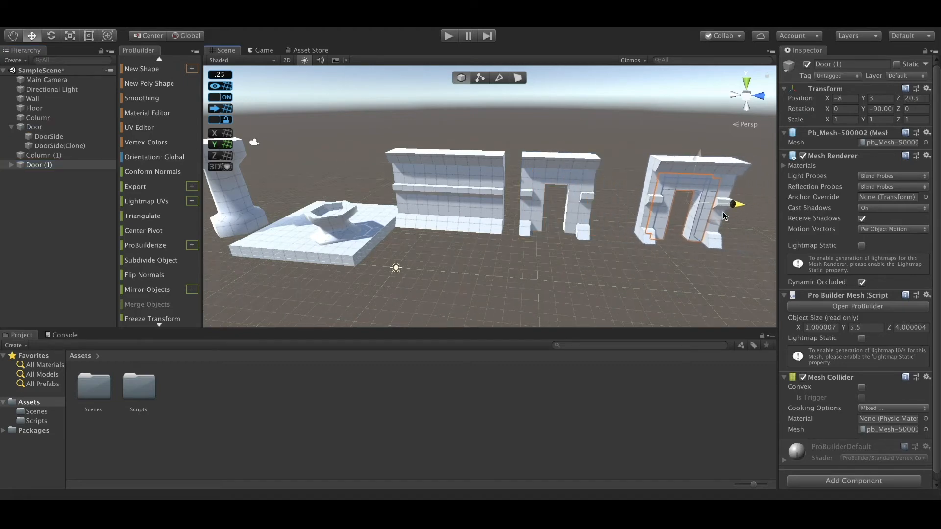
# Step: Set the ProGrids snap value to 1
pyautogui.click(220, 74)
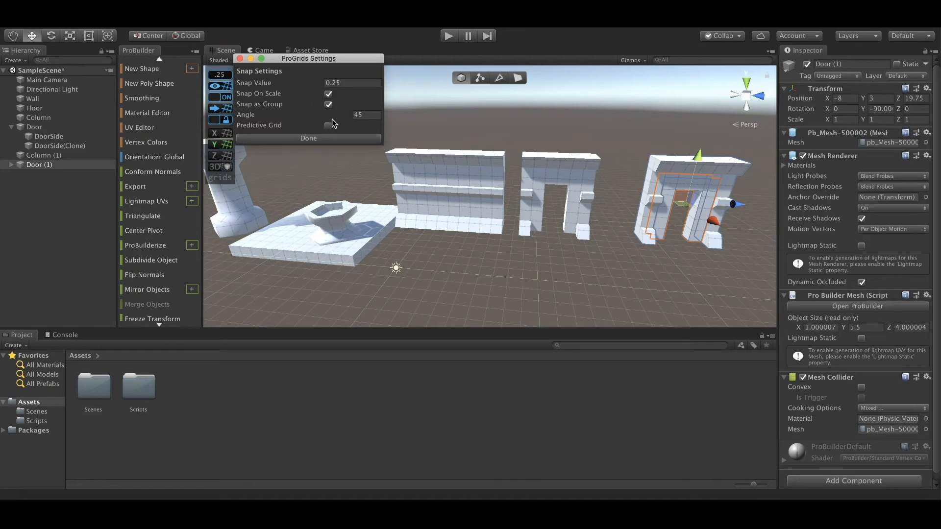
pyautogui.click(343, 83)
pyautogui.write('1')
pyautogui.click(323, 138)
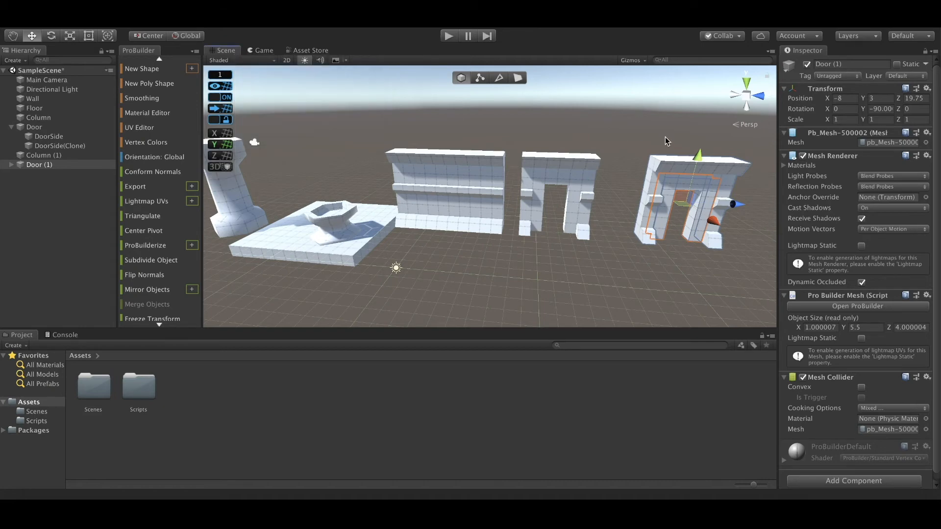
# Step: Try to merge the duplicate door's frame with its child side pieces, and undo the merge
pyautogui.scroll(1, 665, 137)
pyautogui.click(633, 140)
pyautogui.moveTo(667, 137); pyautogui.dragTo(533, 147, button='middle')
pyautogui.click(534, 175)
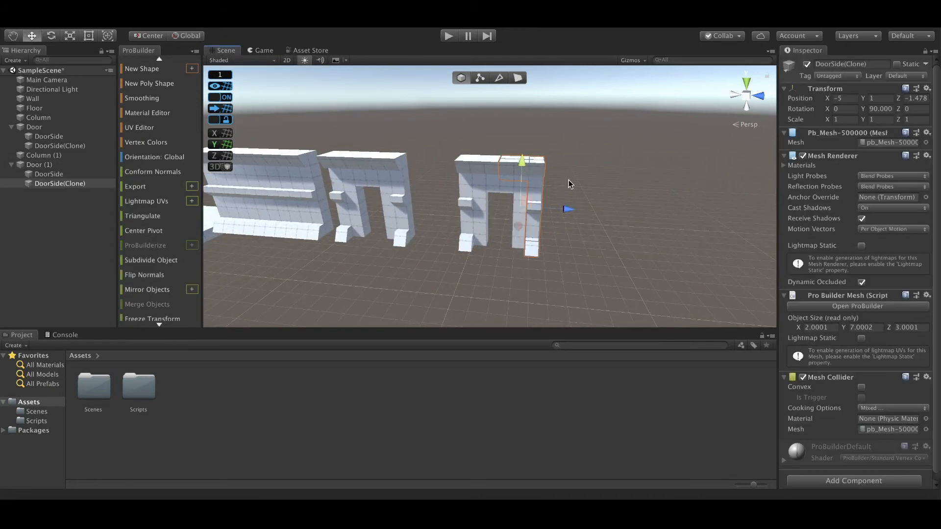
pyautogui.keyDown('alt'); pyautogui.moveTo(570, 184); pyautogui.dragTo(437, 285); pyautogui.keyUp('alt')
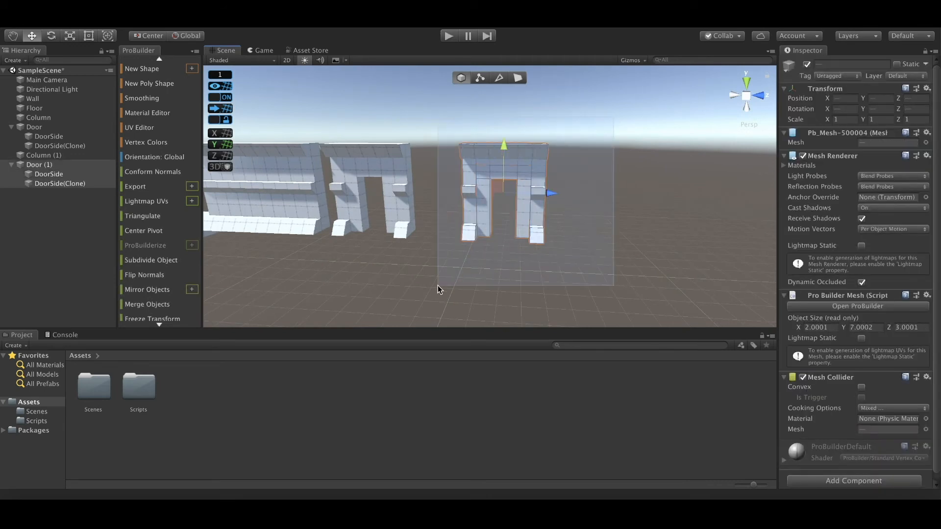
pyautogui.click(223, 119)
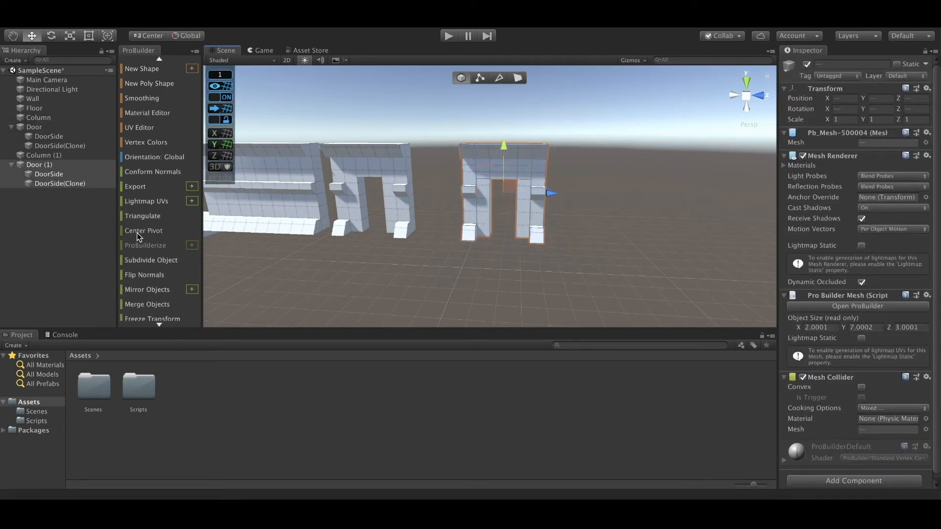
pyautogui.scroll(-1, 138, 237)
pyautogui.click(147, 303)
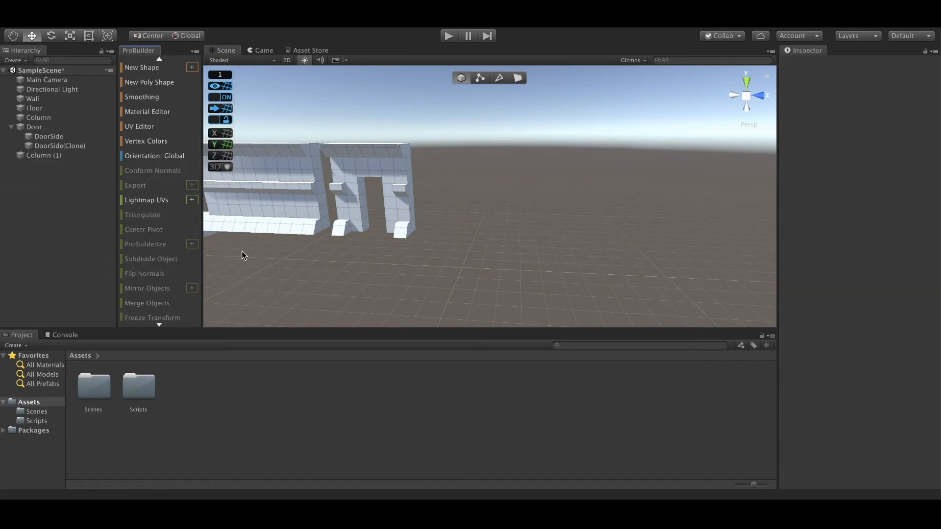
pyautogui.hotkey('ctrl', 'z')
# Step: Unparent DoorSide and DoorSide(Clone) from Door (1), making them separate top-level objects
pyautogui.click(63, 212)
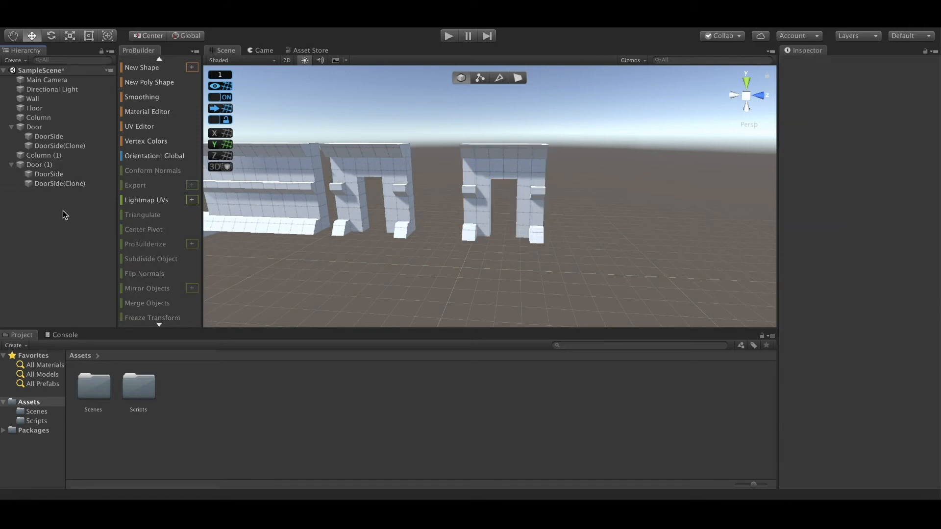
pyautogui.click(51, 185)
pyautogui.keyDown('shift'); pyautogui.click(50, 176); pyautogui.keyUp('shift')
pyautogui.moveTo(48, 174); pyautogui.dragTo(39, 165)
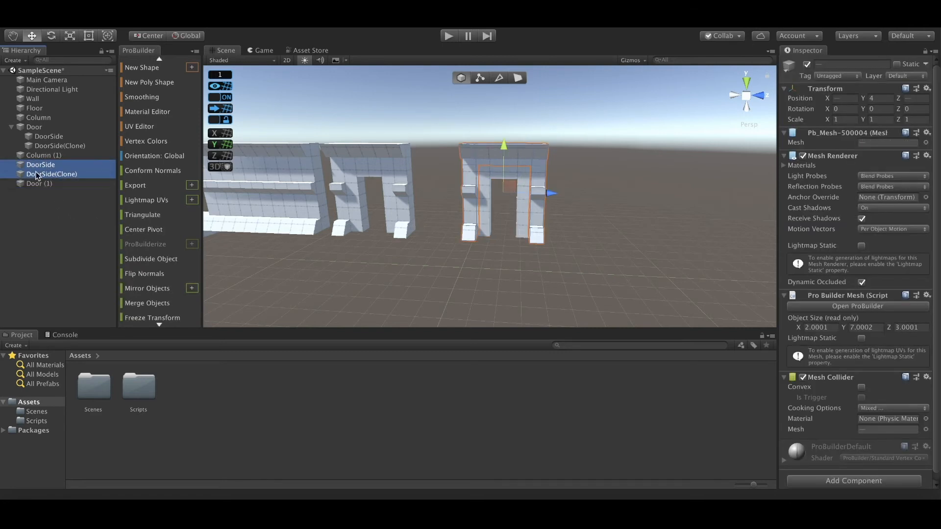
# Step: Merge DoorSide, DoorSide(Clone) and Door (1) into a single mesh
pyautogui.click(46, 184)
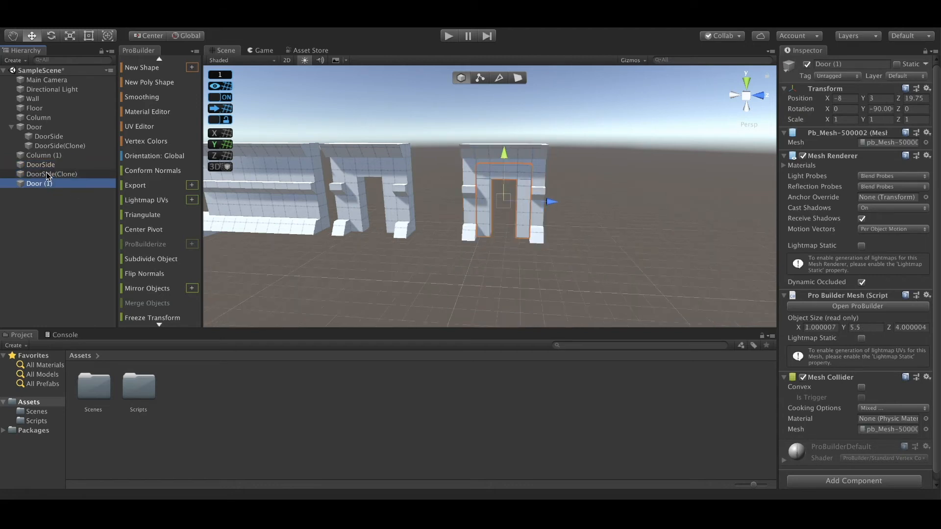
pyautogui.keyDown('shift'); pyautogui.click(44, 165); pyautogui.keyUp('shift')
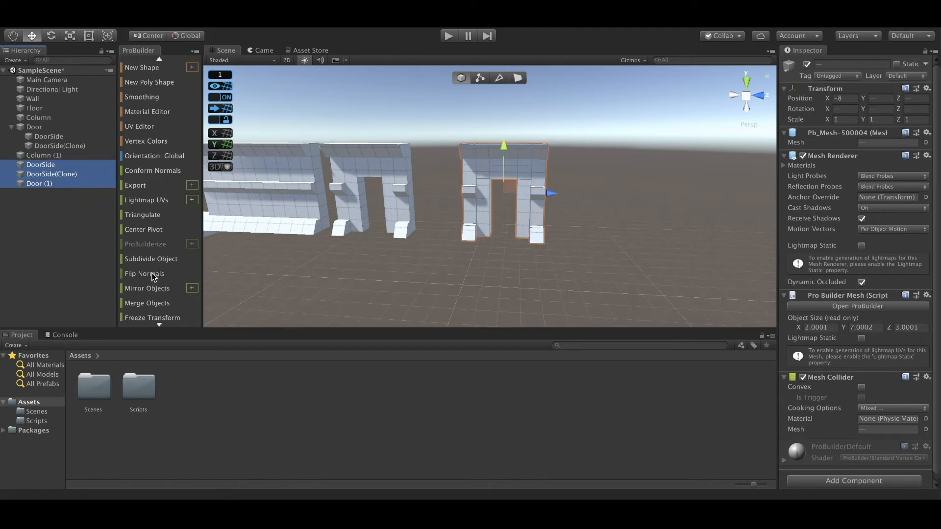
pyautogui.click(149, 303)
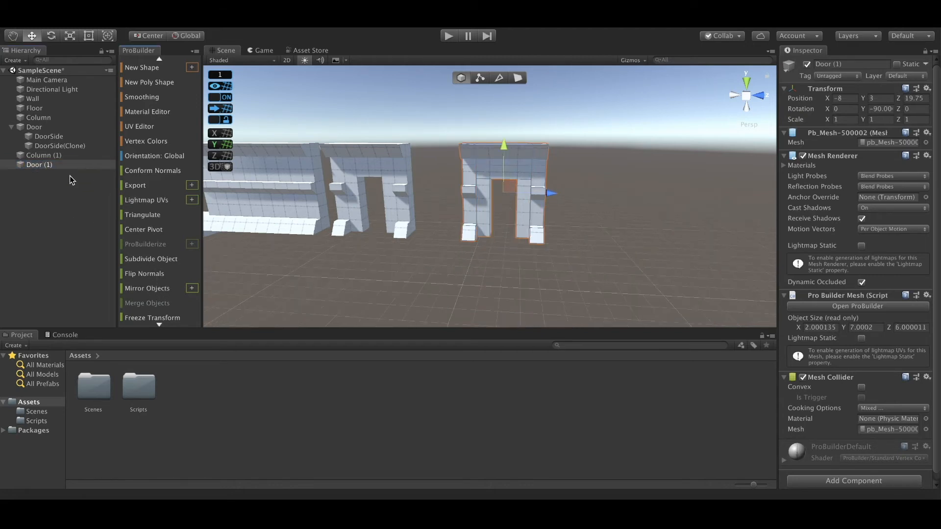
pyautogui.click(46, 165)
pyautogui.click(464, 296)
# Step: Try to select vertices on the merged door, and move the whole object along Z to 20
pyautogui.click(479, 78)
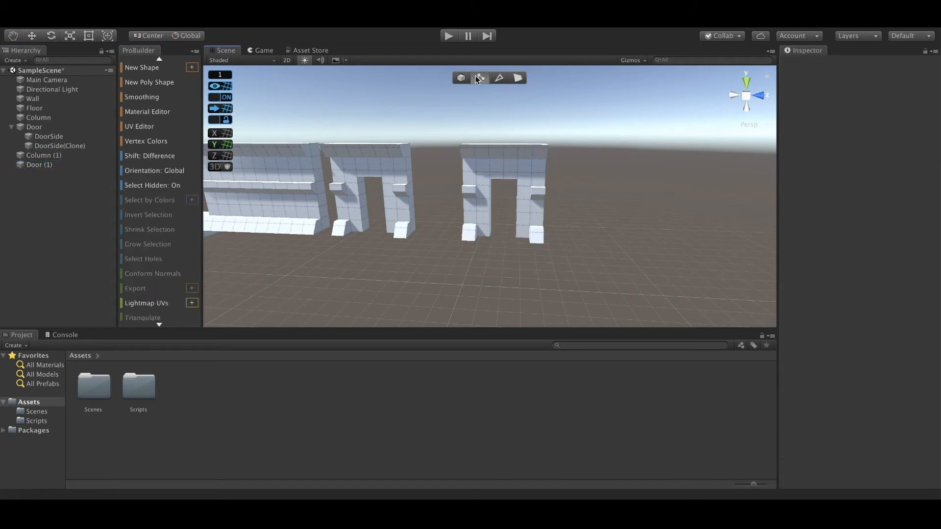
pyautogui.click(511, 151)
pyautogui.click(499, 258)
pyautogui.click(527, 216)
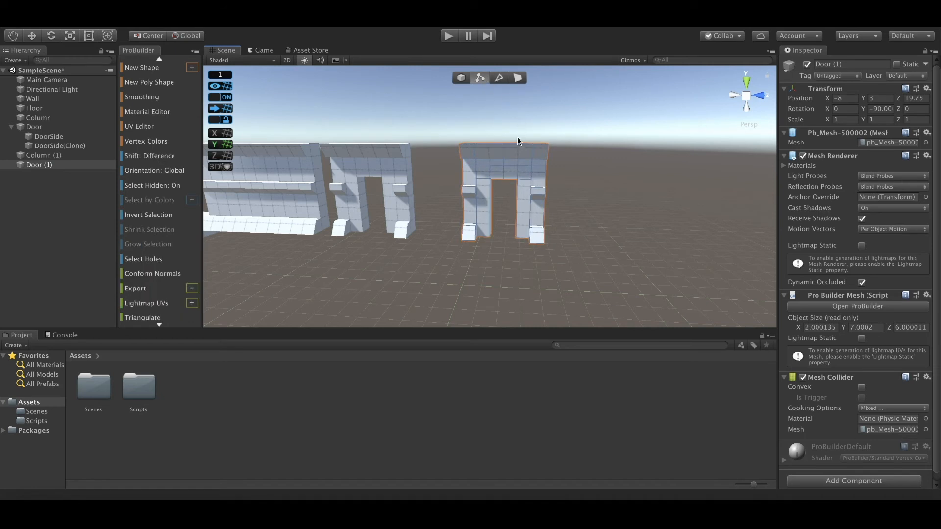
pyautogui.click(461, 78)
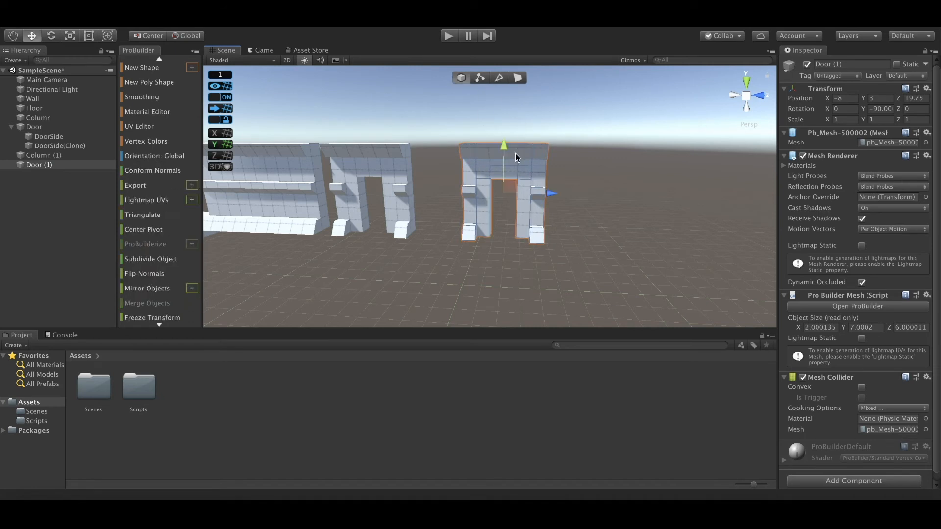
pyautogui.moveTo(554, 195)
pyautogui.mouseDown()
pyautogui.moveTo(582, 193)
pyautogui.moveTo(556, 194)
pyautogui.mouseUp()
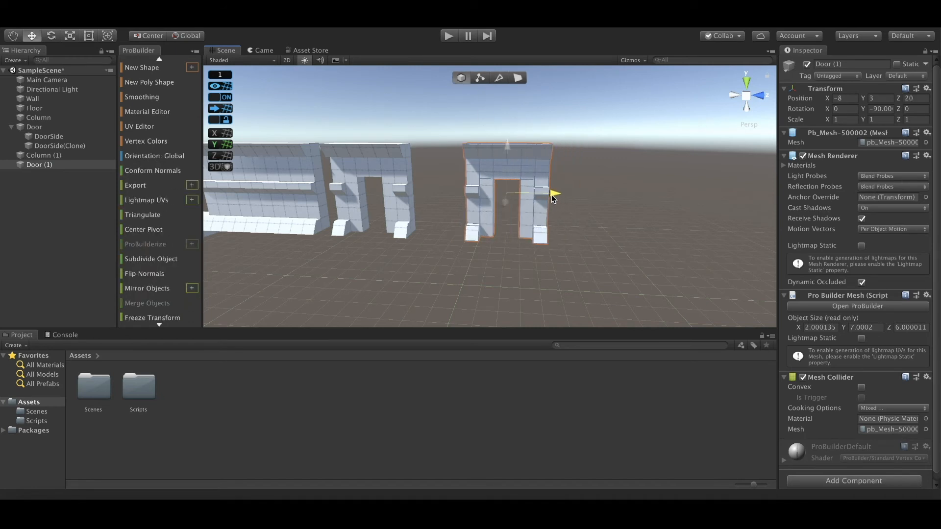
# Step: Try to select vertices and faces around the merged door's opening for editing
pyautogui.click(479, 78)
pyautogui.scroll(5, 593, 172)
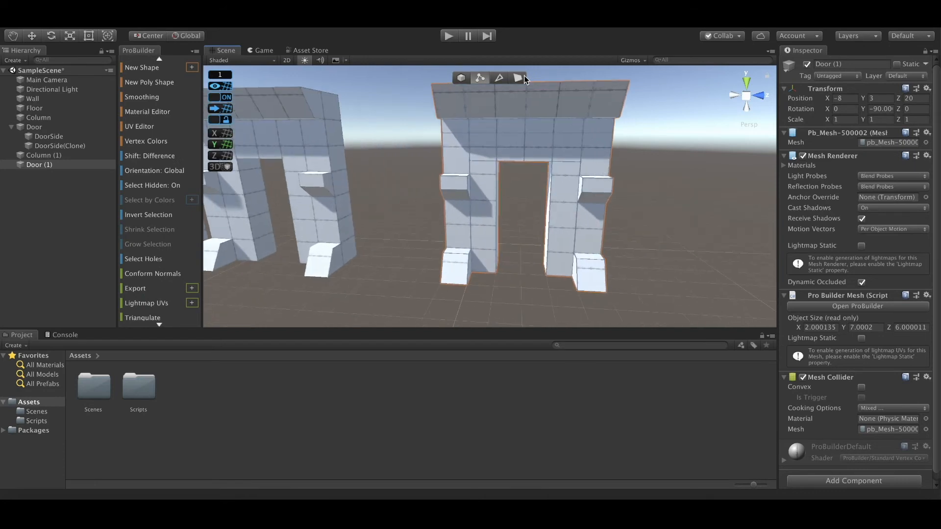
pyautogui.click(517, 78)
pyautogui.click(539, 142)
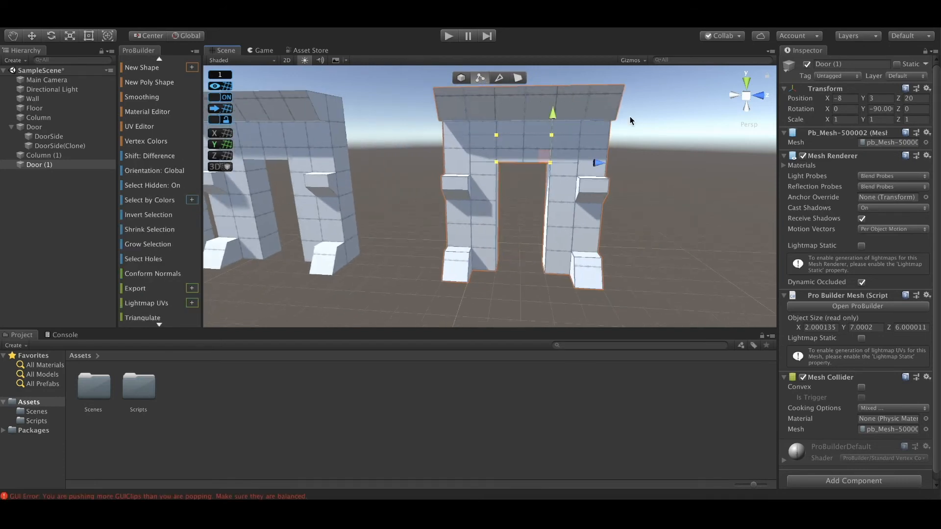
pyautogui.click(486, 292)
pyautogui.click(575, 160)
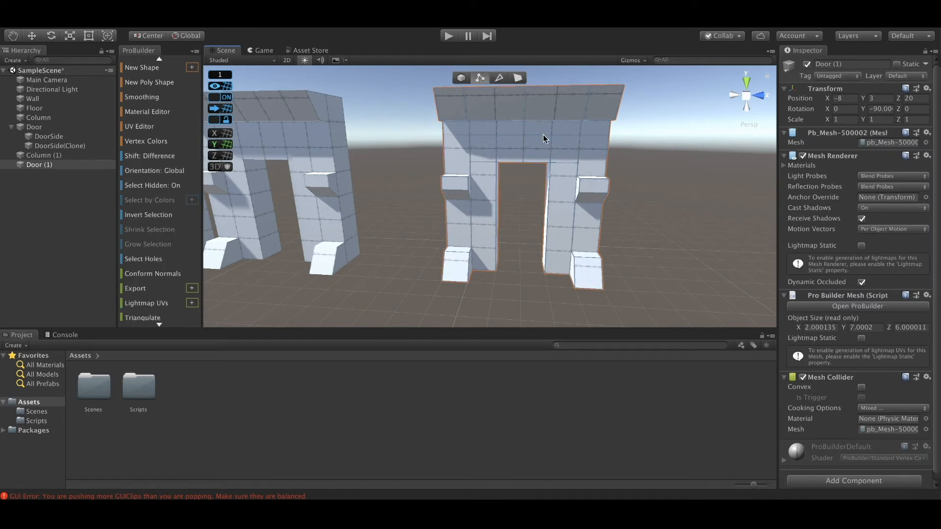
pyautogui.click(517, 78)
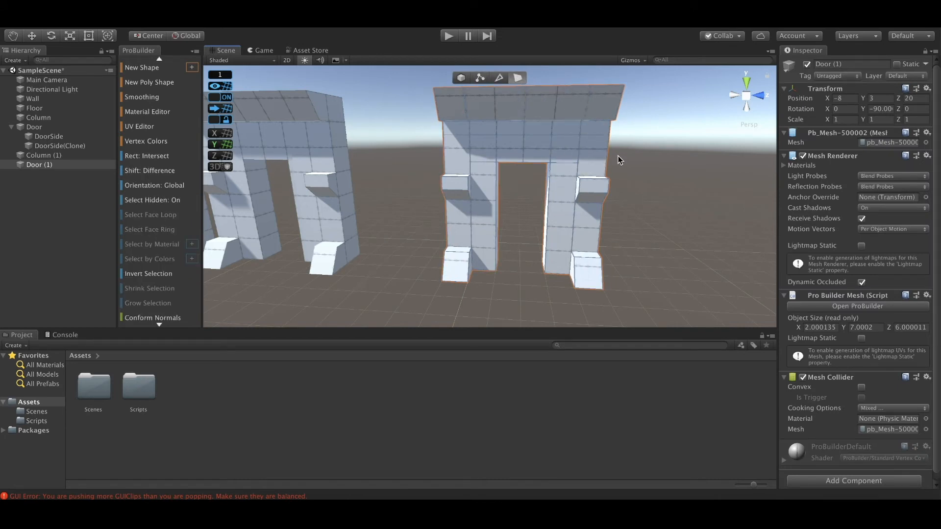
pyautogui.scroll(-3, 619, 156)
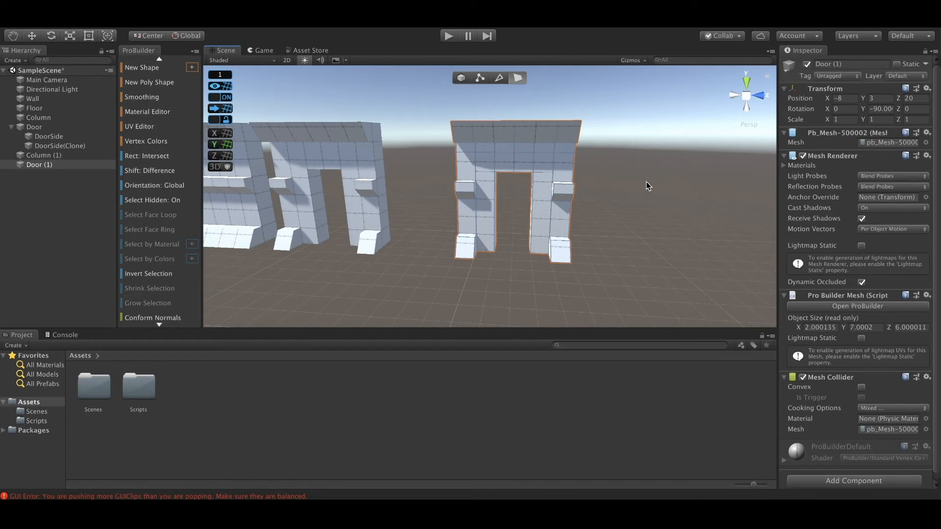
pyautogui.keyDown('alt'); pyautogui.moveTo(644, 189); pyautogui.dragTo(685, 186); pyautogui.keyUp('alt')
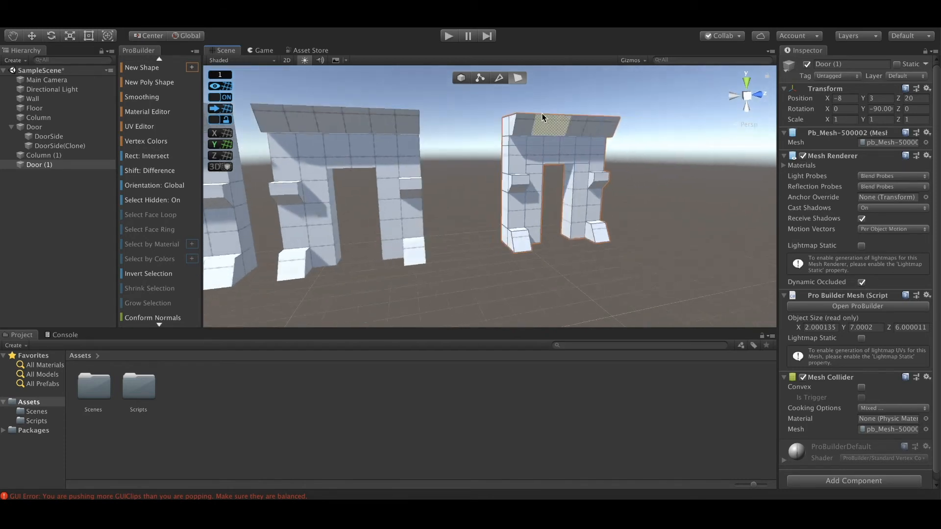
# Step: Reselect Door (1) and try again to pick its geometry in vertex, edge and face modes
pyautogui.click(479, 79)
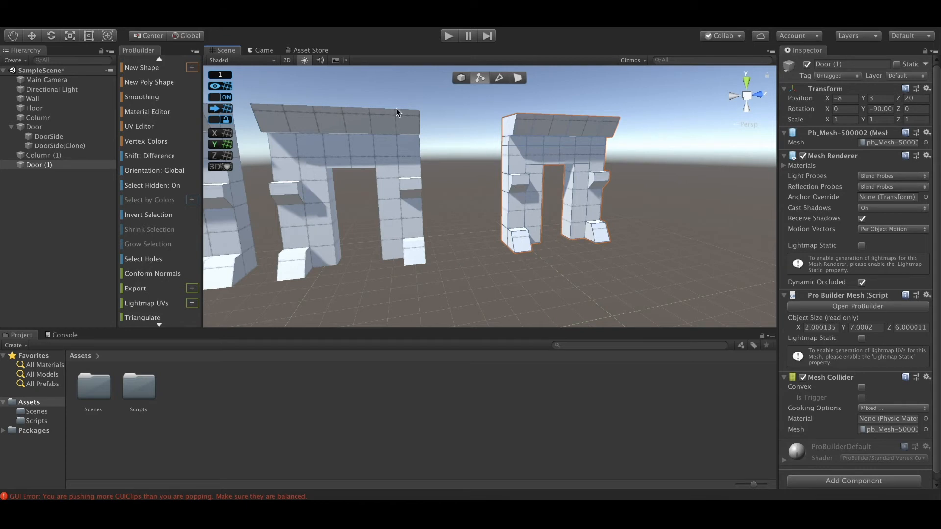
pyautogui.click(62, 164)
pyautogui.click(58, 156)
pyautogui.click(62, 165)
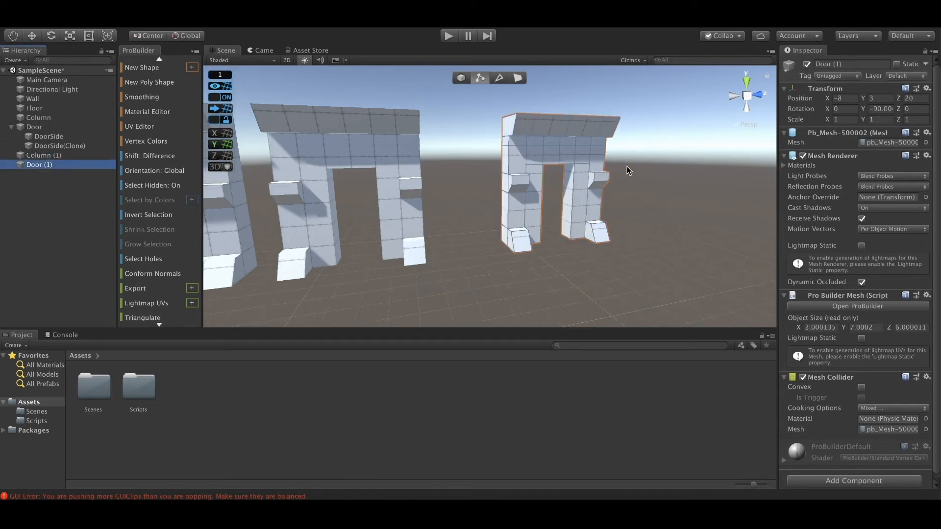
pyautogui.scroll(1, 675, 146)
pyautogui.click(499, 78)
pyautogui.click(579, 164)
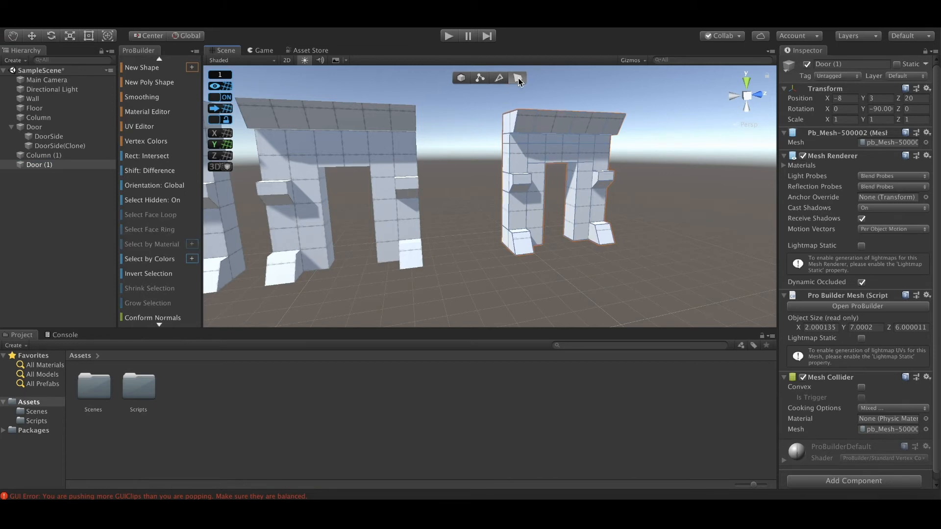
pyautogui.click(480, 79)
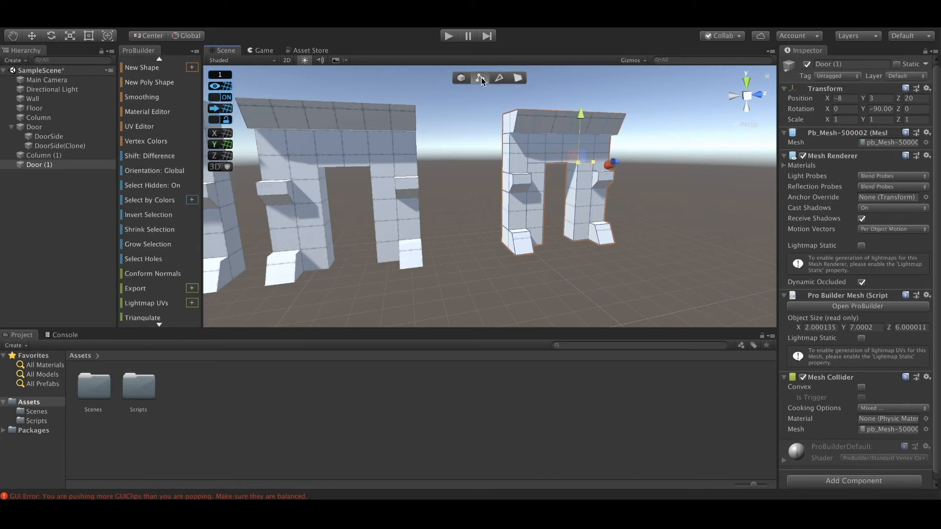
pyautogui.click(557, 279)
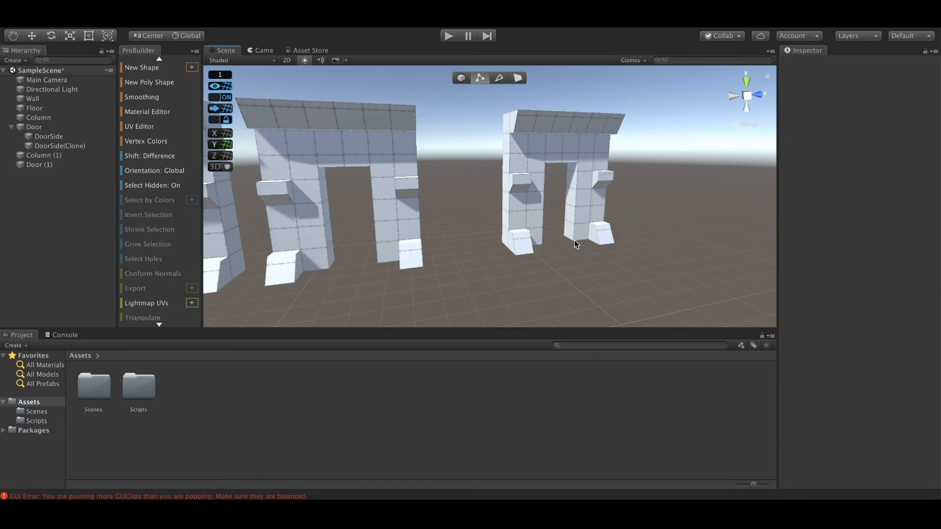
pyautogui.click(461, 79)
pyautogui.click(479, 79)
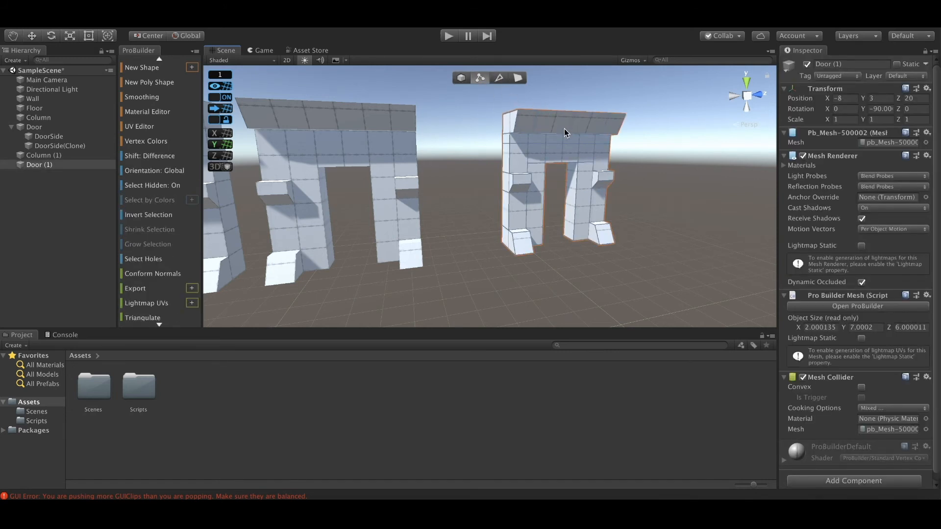
# Step: Delete the merged door copy from the scene
pyautogui.keyDown('alt'); pyautogui.moveTo(646, 162); pyautogui.dragTo(549, 147); pyautogui.keyUp('alt')
pyautogui.click(461, 78)
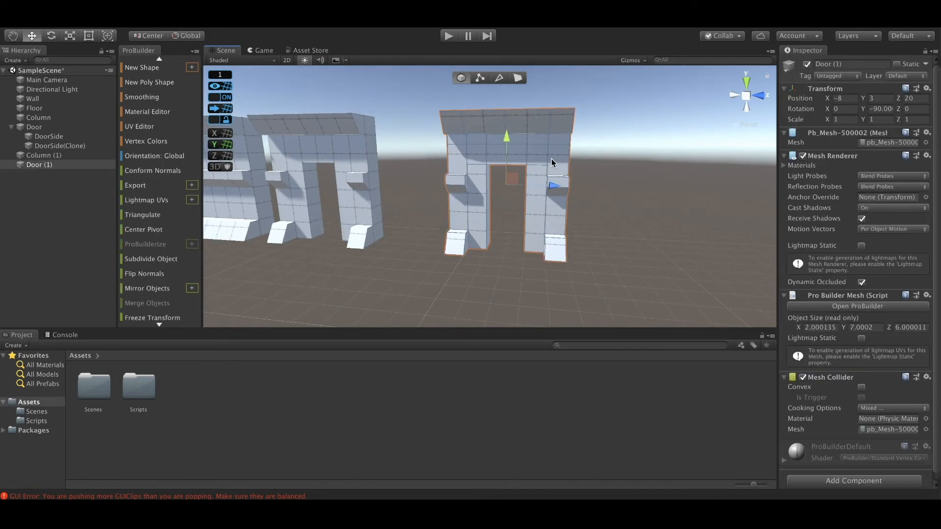
pyautogui.press('Delete')
# Step: Duplicate the original Door with its side pieces and move the copy along Z, clear of the original
pyautogui.click(68, 128)
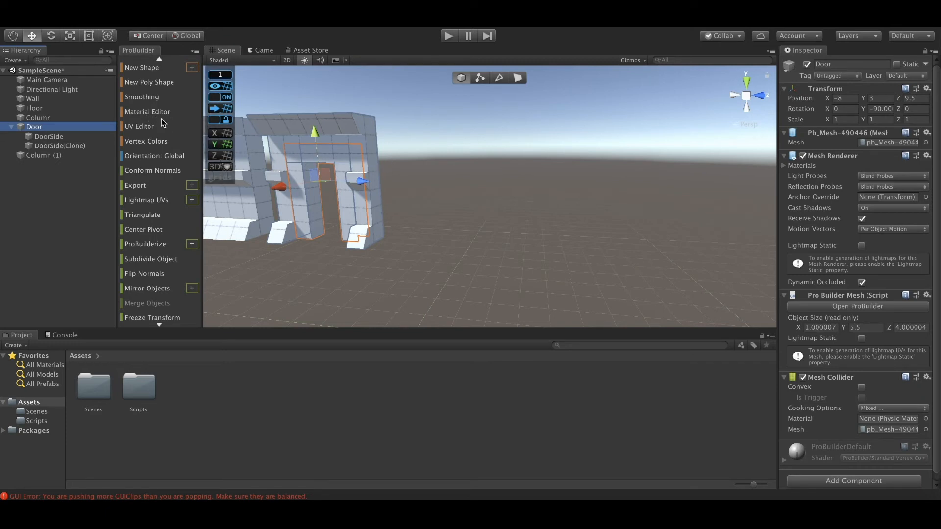
pyautogui.click(11, 128)
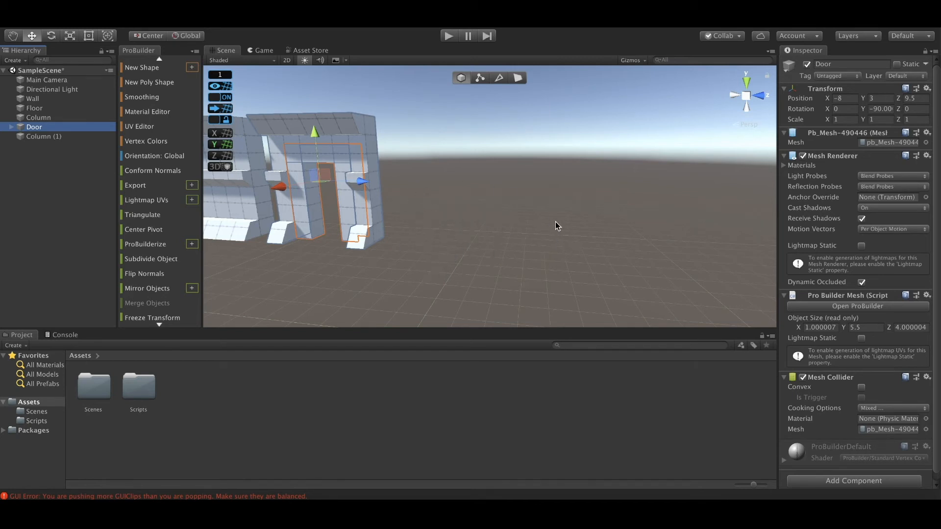
pyautogui.hotkey('ctrl', 'd')
pyautogui.moveTo(363, 182); pyautogui.dragTo(520, 184)
# Step: Move DoorSide(Clone) of Door (1) outward along Z and shift the frame's adjacent leg vertices after it, making the frame 6.5 units wide
pyautogui.click(566, 157)
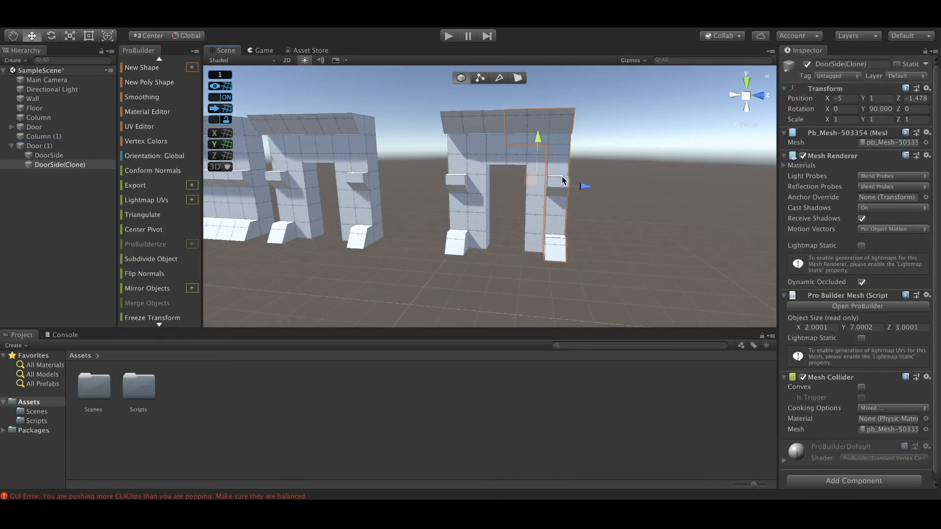
pyautogui.moveTo(586, 189); pyautogui.dragTo(645, 192)
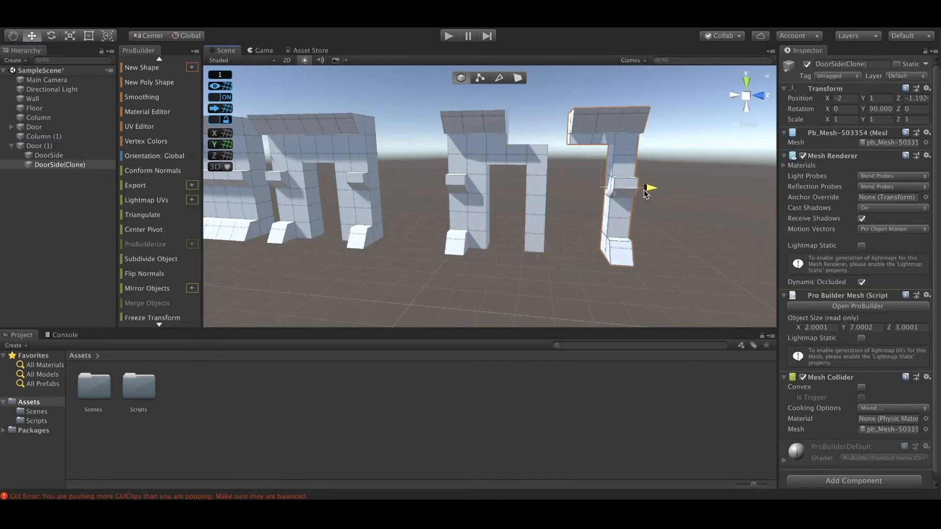
pyautogui.click(531, 168)
pyautogui.press('g')
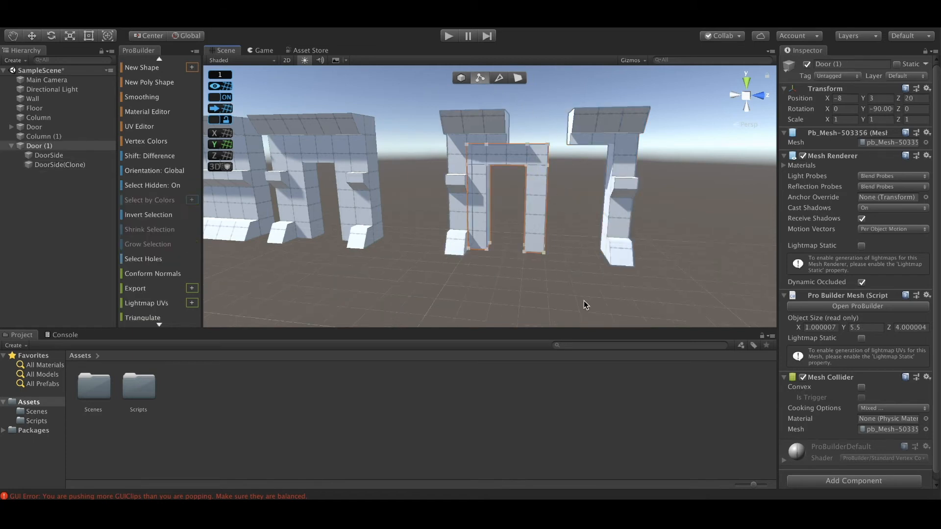
pyautogui.moveTo(583, 301); pyautogui.dragTo(513, 139)
pyautogui.moveTo(586, 205); pyautogui.dragTo(635, 208)
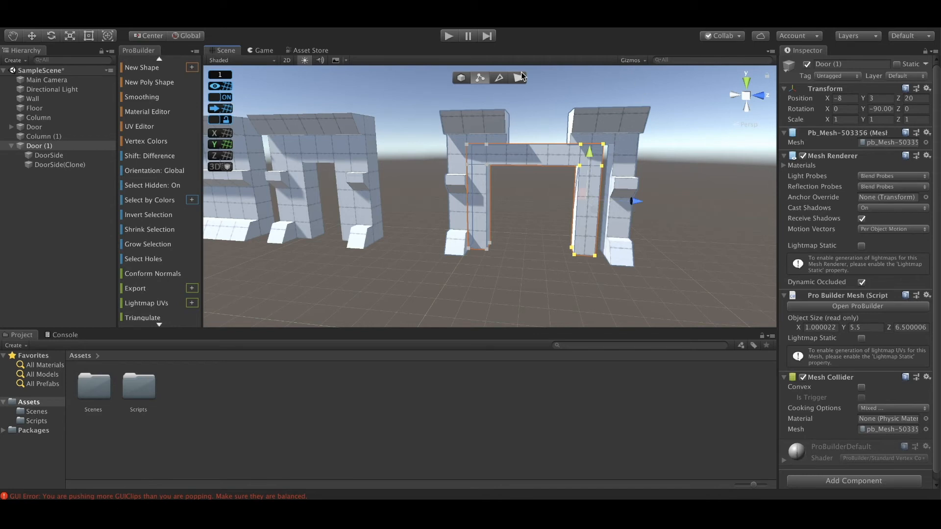
# Step: Set the ProGrids snap value to 0.25 and move DoorSide(Clone) back along Z until it sits against the widened frame's leg
pyautogui.click(463, 78)
pyautogui.click(595, 113)
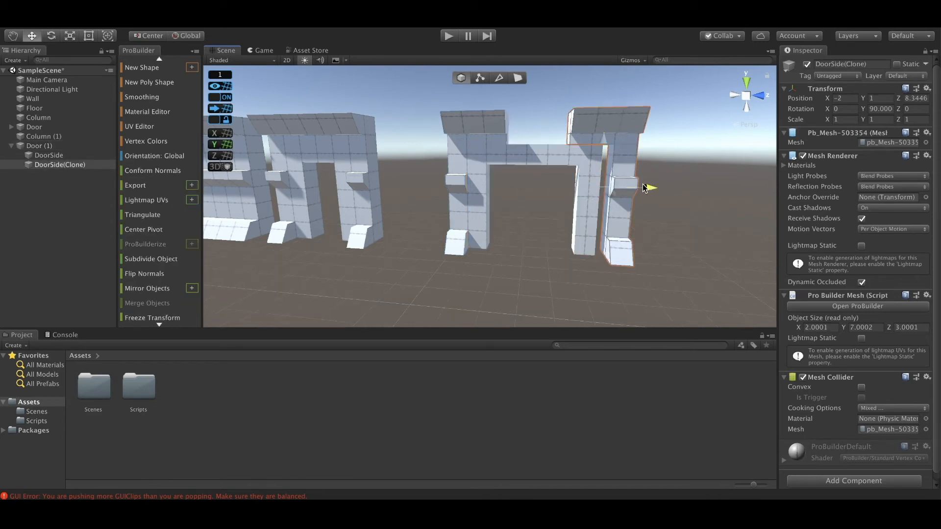
pyautogui.moveTo(643, 187)
pyautogui.mouseDown()
pyautogui.moveTo(628, 186)
pyautogui.moveTo(646, 186)
pyautogui.mouseUp()
pyautogui.click(231, 77)
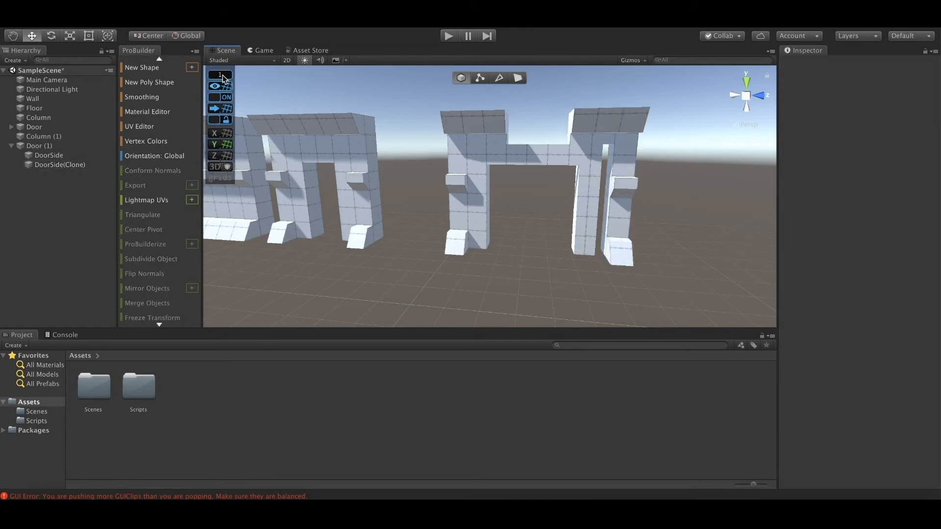
pyautogui.click(224, 75)
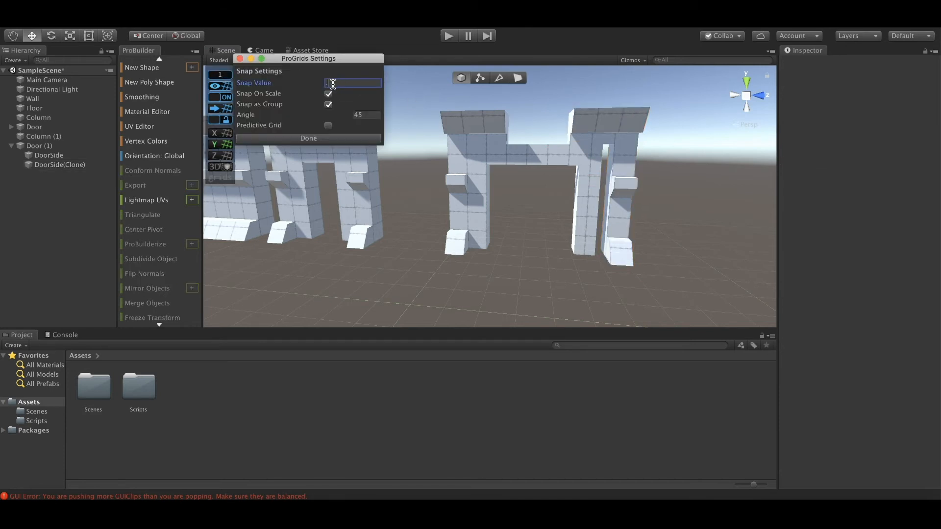
pyautogui.click(319, 139)
pyautogui.click(623, 149)
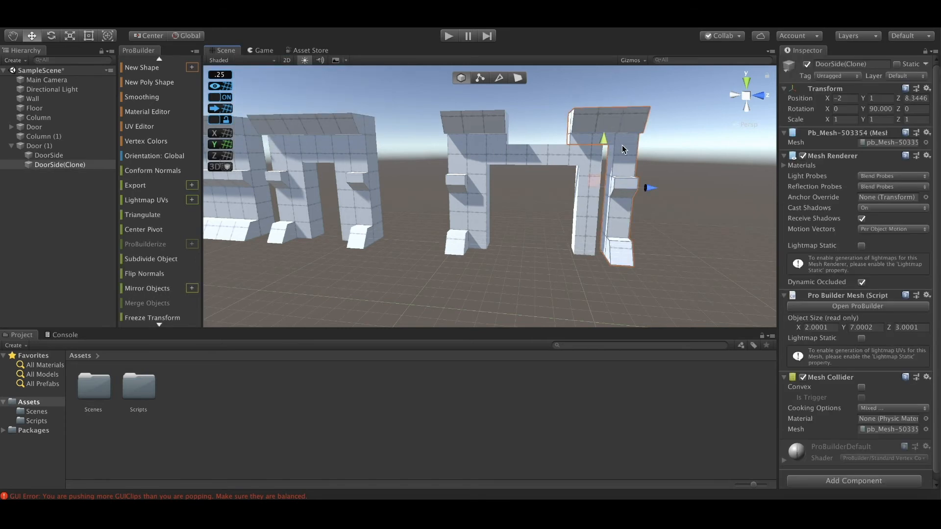
pyautogui.moveTo(647, 189); pyautogui.dragTo(636, 187)
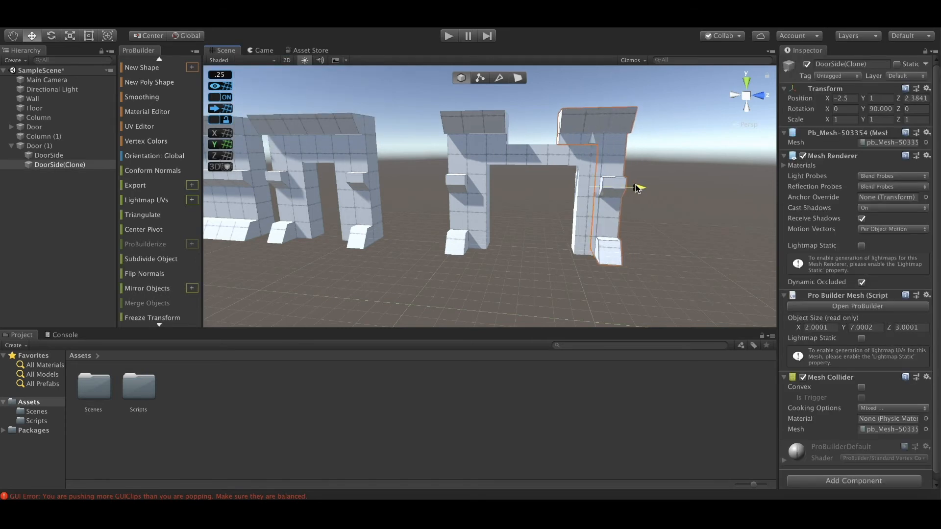
pyautogui.click(676, 158)
pyautogui.click(576, 143)
pyautogui.click(511, 157)
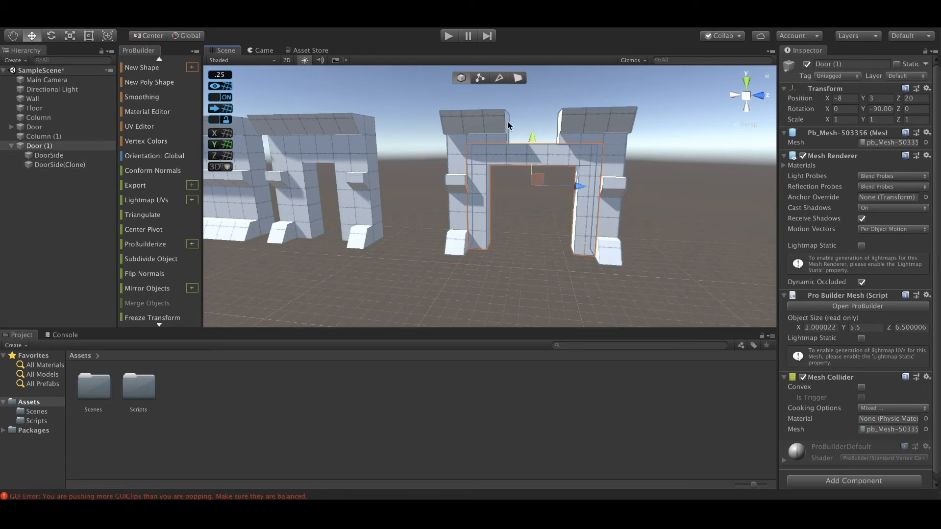
pyautogui.click(547, 120)
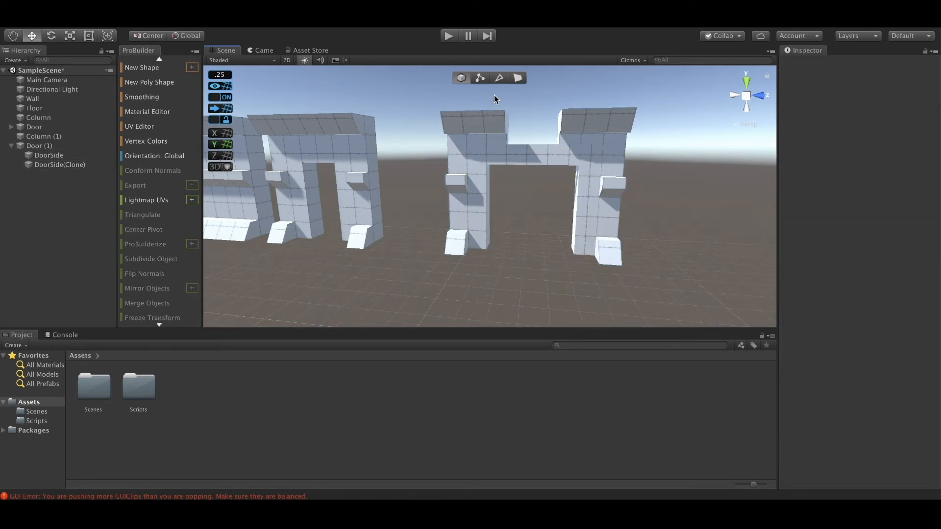
pyautogui.click(606, 155)
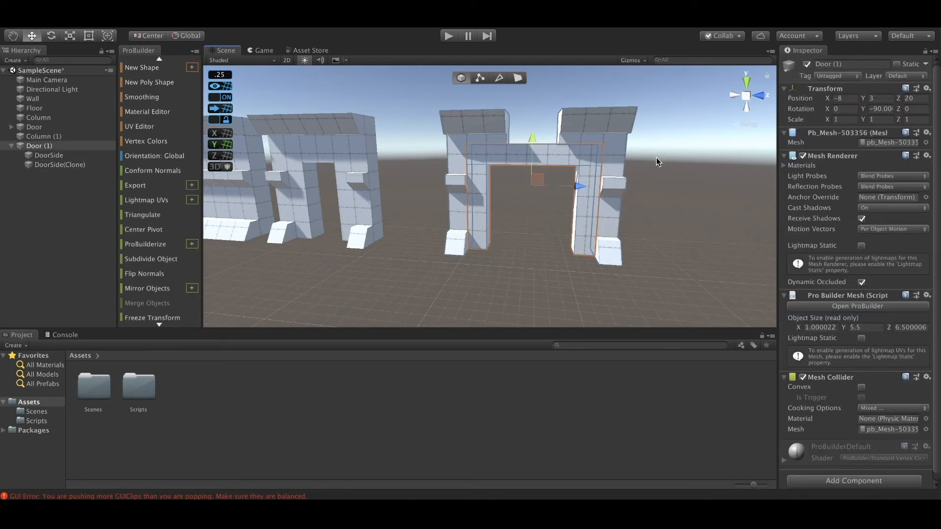
# Step: Raise the top overhang vertices of both Door (1) side pieces along Y, making each piece 8.5 units tall
pyautogui.click(632, 136)
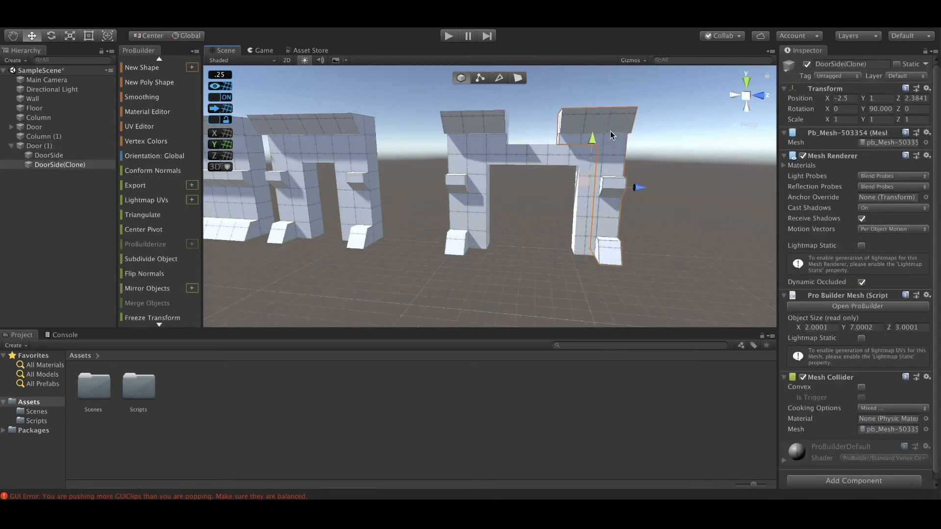
pyautogui.keyDown('shift'); pyautogui.click(502, 130); pyautogui.keyUp('shift')
pyautogui.click(480, 78)
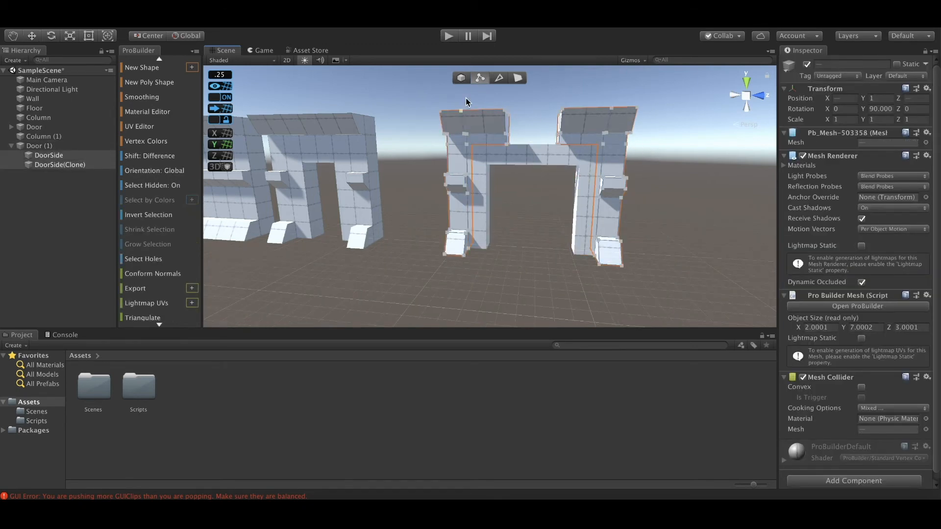
pyautogui.click(461, 110)
pyautogui.moveTo(408, 97)
pyautogui.mouseDown()
pyautogui.moveTo(552, 167)
pyautogui.moveTo(511, 146)
pyautogui.mouseUp()
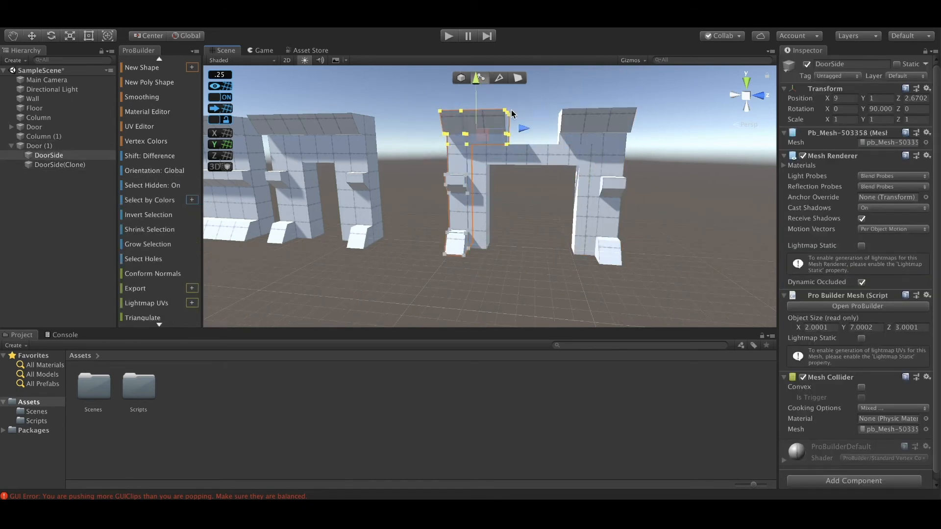
pyautogui.moveTo(475, 100); pyautogui.dragTo(469, 64)
pyautogui.click(611, 126)
pyautogui.moveTo(660, 97); pyautogui.dragTo(533, 163)
pyautogui.moveTo(596, 95); pyautogui.dragTo(595, 60)
# Step: Raise the upper vertices of the Door (1) frame along Y until the frame is 7 units tall and meets the raised overhangs
pyautogui.click(527, 165)
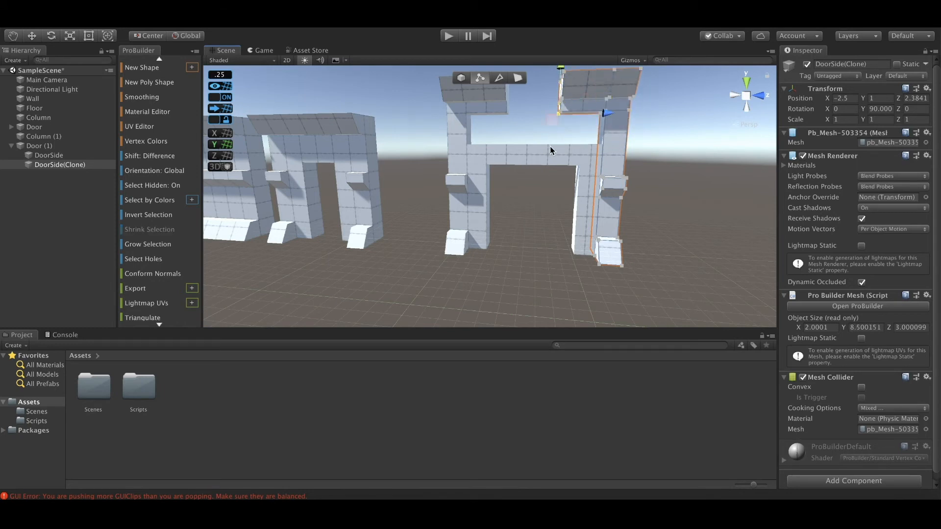
pyautogui.click(646, 187)
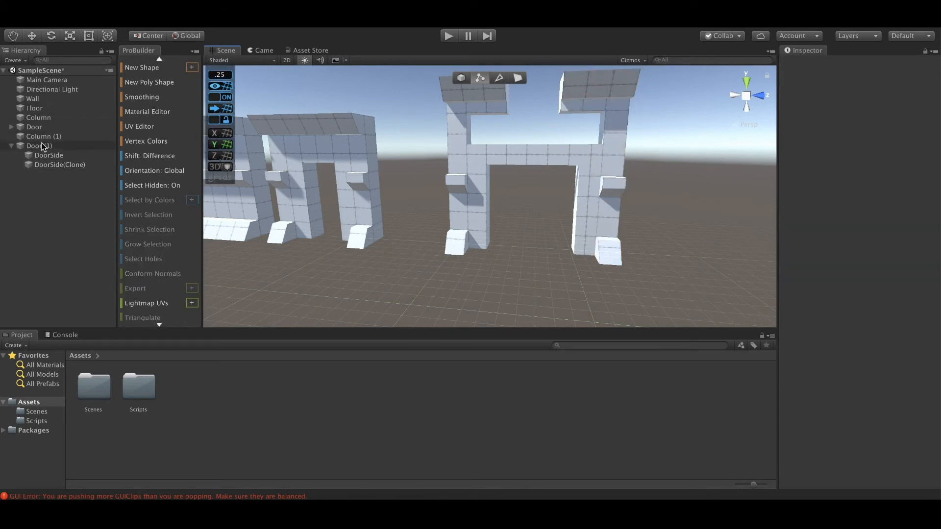
pyautogui.click(512, 156)
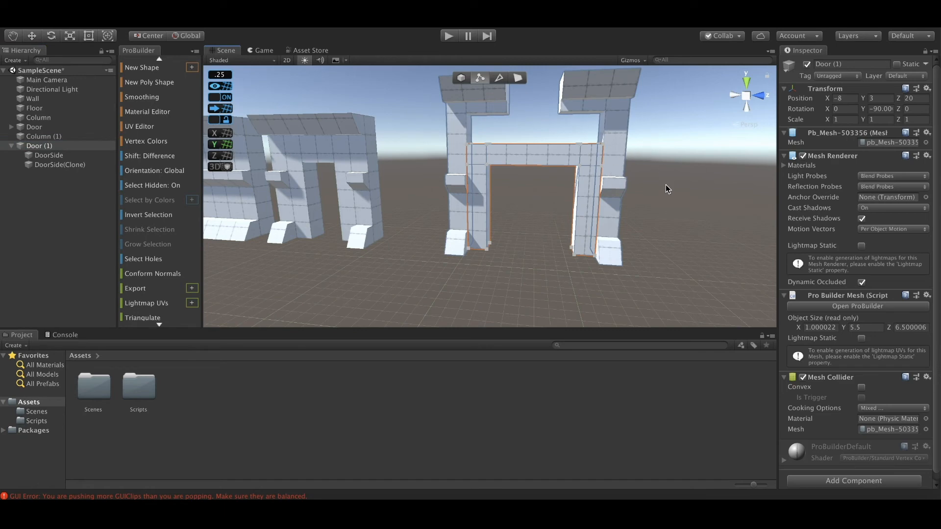
pyautogui.moveTo(666, 185); pyautogui.dragTo(346, 116)
pyautogui.moveTo(534, 112); pyautogui.dragTo(533, 76)
pyautogui.click(684, 152)
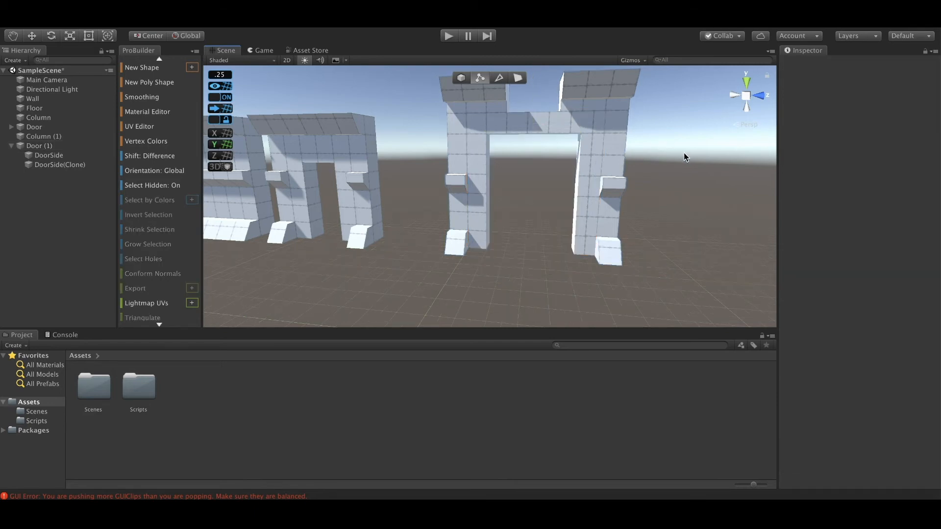
pyautogui.keyDown('alt'); pyautogui.moveTo(625, 137); pyautogui.dragTo(443, 74); pyautogui.keyUp('alt')
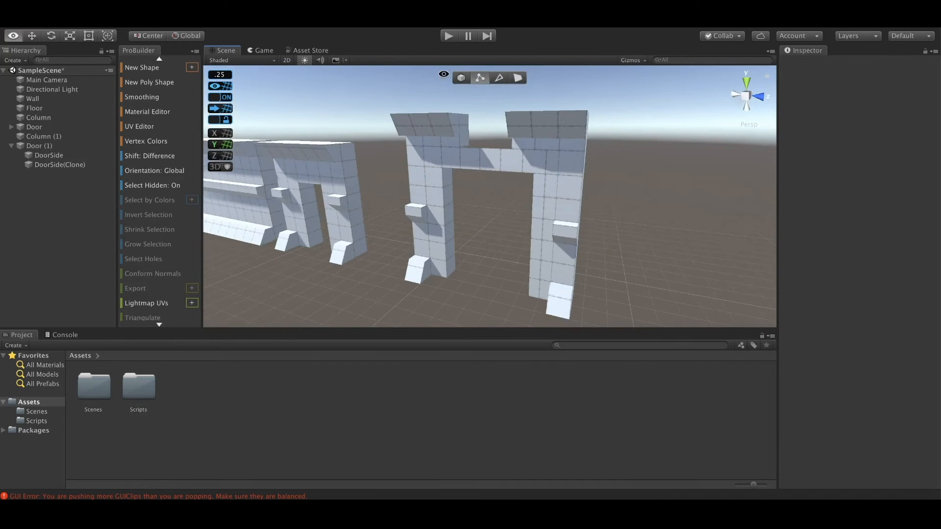
# Step: Build a new ProBuilder cube with the Shape Tool
pyautogui.click(49, 146)
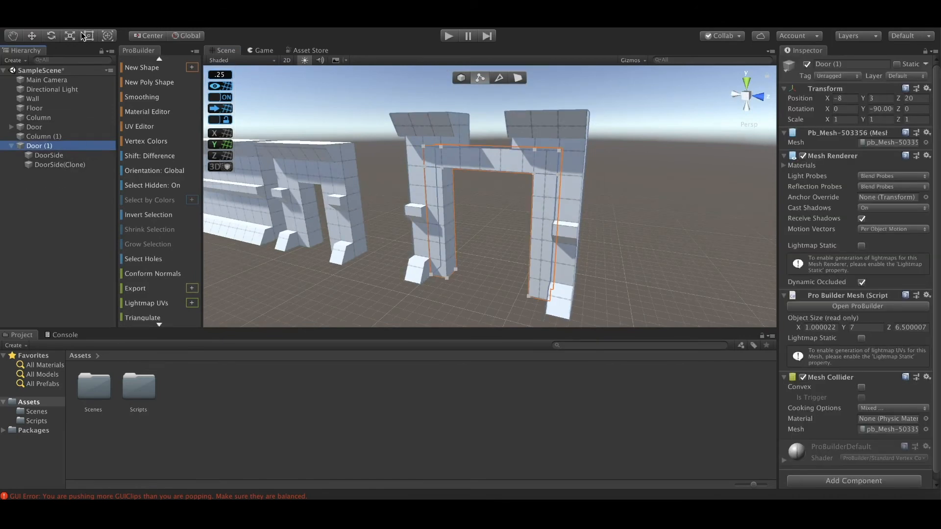
pyautogui.click(192, 67)
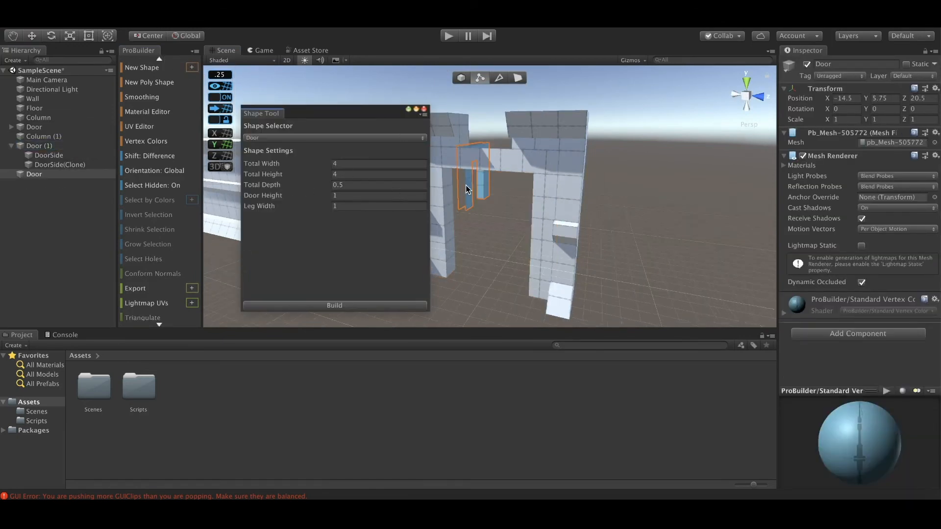
pyautogui.click(304, 139)
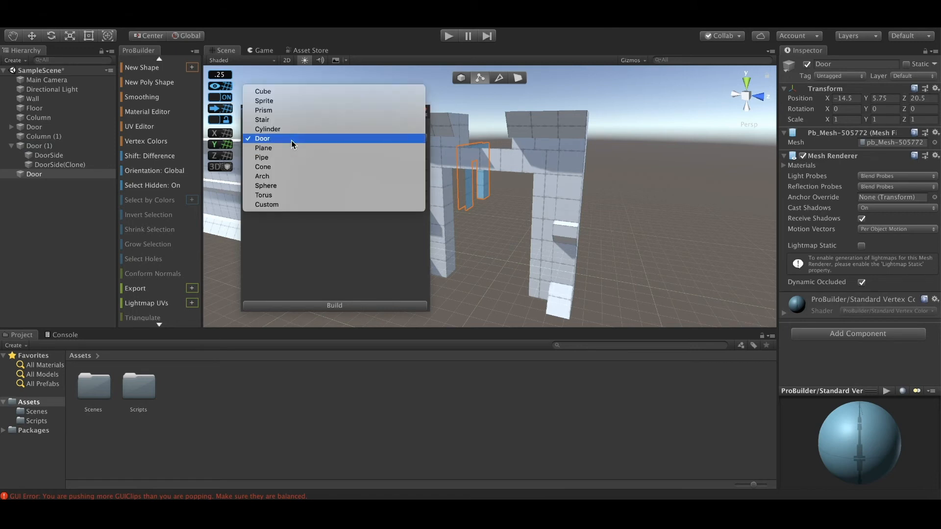
pyautogui.click(289, 92)
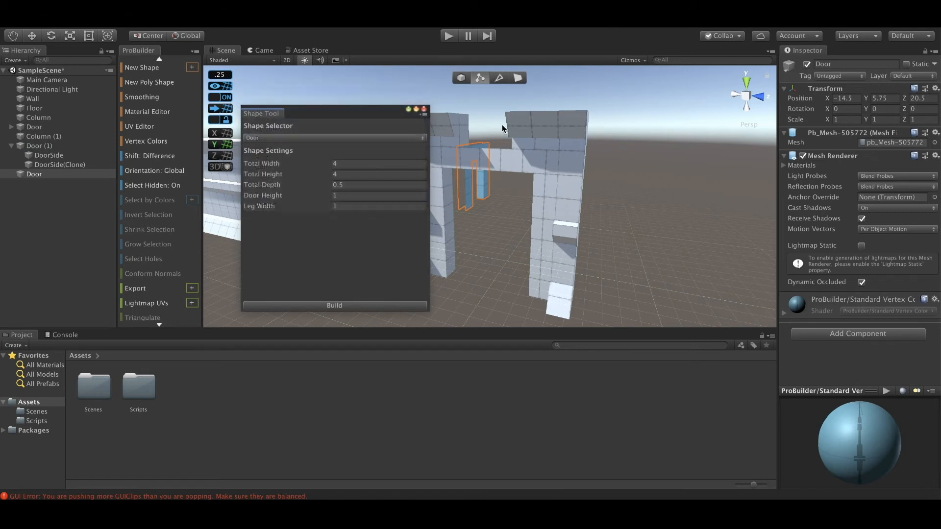
pyautogui.click(340, 307)
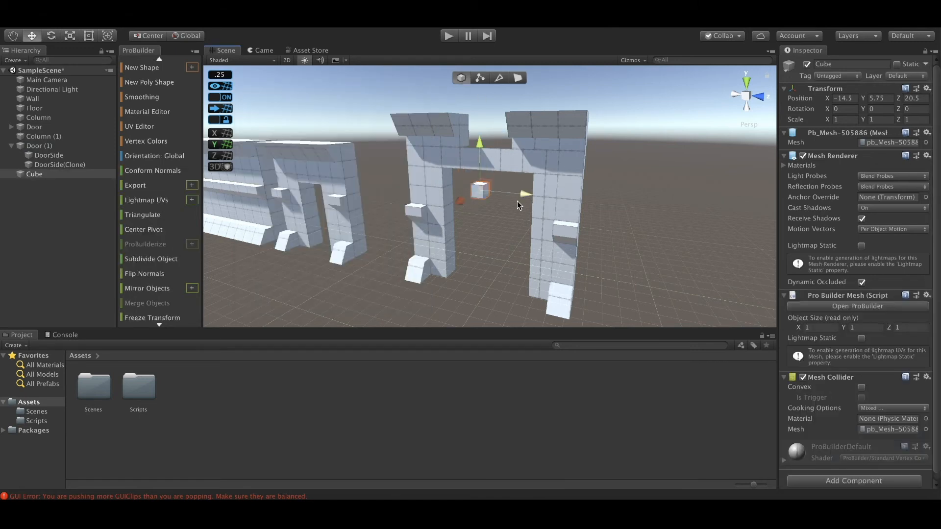
# Step: Move the cube above the wide door's lintel, between the side pieces, to X -7.5, Y 11, Z 23
pyautogui.moveTo(517, 201); pyautogui.dragTo(544, 200)
pyautogui.moveTo(504, 144); pyautogui.dragTo(514, 83)
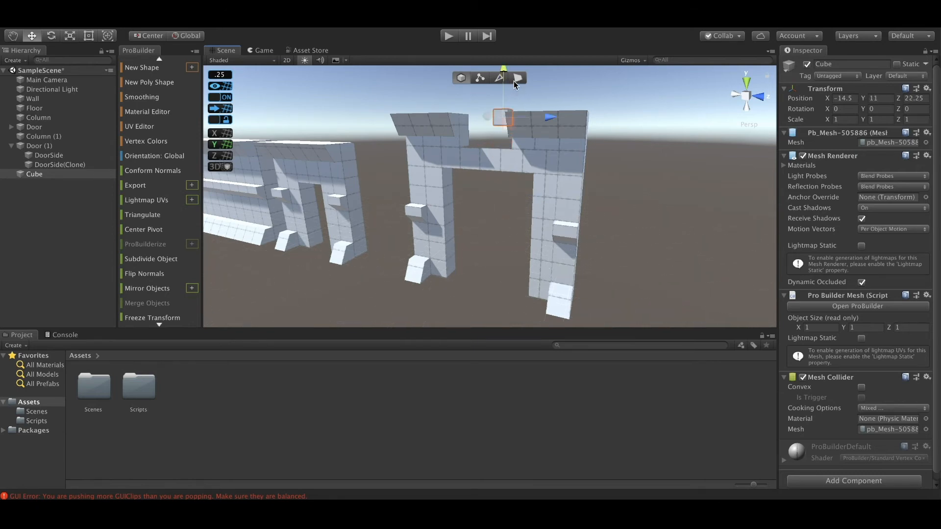
pyautogui.keyDown('alt'); pyautogui.moveTo(617, 179); pyautogui.dragTo(495, 283); pyautogui.keyUp('alt')
pyautogui.moveTo(450, 160); pyautogui.dragTo(357, 210)
pyautogui.keyDown('alt'); pyautogui.moveTo(357, 211); pyautogui.dragTo(513, 96); pyautogui.keyUp('alt')
# Step: Stretch the cube vertically by its faces until it is 2 units tall and reaches down to the lintel
pyautogui.click(518, 78)
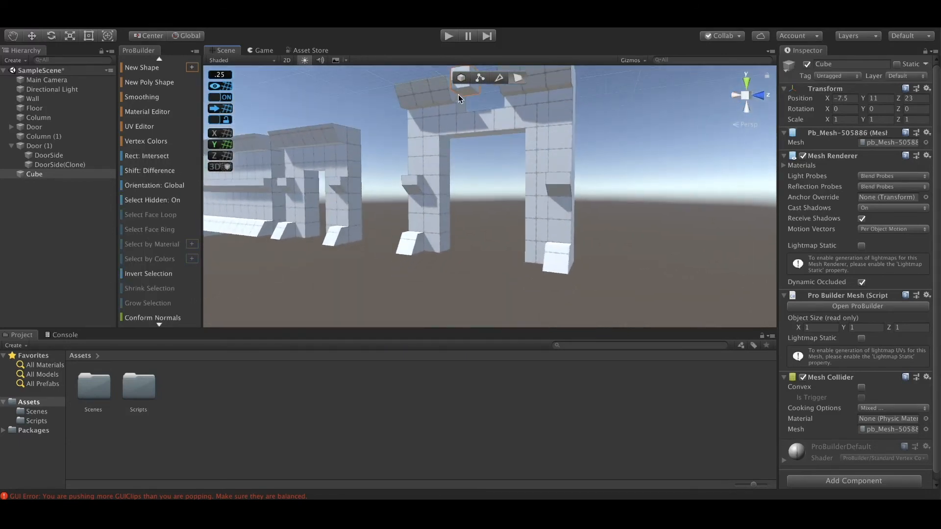
pyautogui.click(463, 92)
pyautogui.moveTo(465, 93); pyautogui.dragTo(458, 136, button='middle')
pyautogui.moveTo(457, 117); pyautogui.dragTo(457, 137)
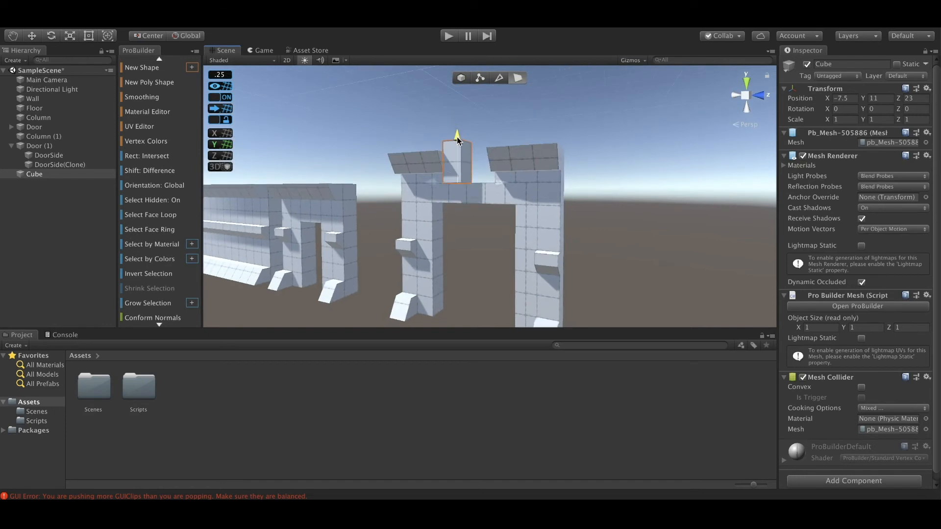
# Step: Move the cube's side faces along Z to fill the gap between the overhangs, making it 2.5 units wide
pyautogui.keyDown('alt'); pyautogui.moveTo(507, 179); pyautogui.dragTo(550, 214); pyautogui.keyUp('alt')
pyautogui.click(460, 199)
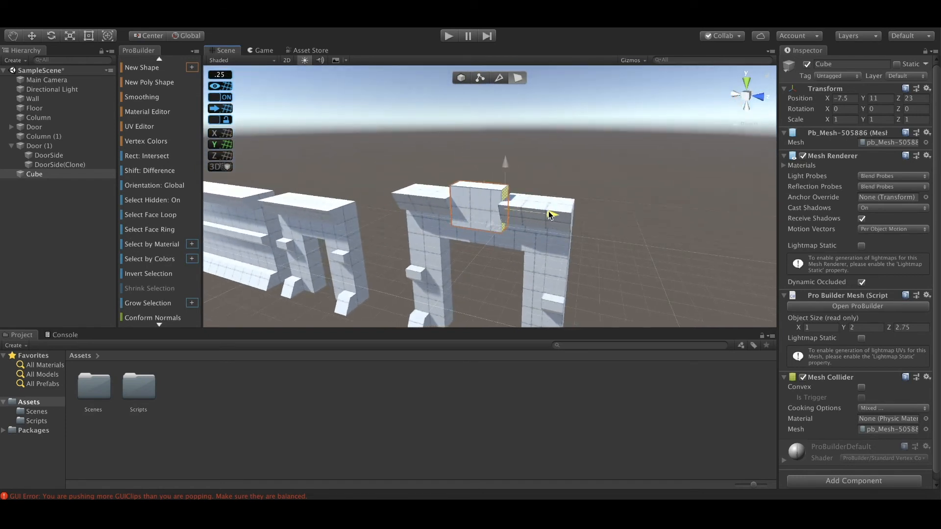
pyautogui.keyDown('alt'); pyautogui.moveTo(586, 160); pyautogui.dragTo(348, 181); pyautogui.keyUp('alt')
pyautogui.click(387, 175)
pyautogui.keyDown('alt'); pyautogui.moveTo(503, 198); pyautogui.dragTo(583, 212); pyautogui.keyUp('alt')
pyautogui.click(616, 150)
# Step: Pull the cube's top front edge outward along X to slope its front, giving it a depth of 1.75 units
pyautogui.scroll(-5, 582, 213)
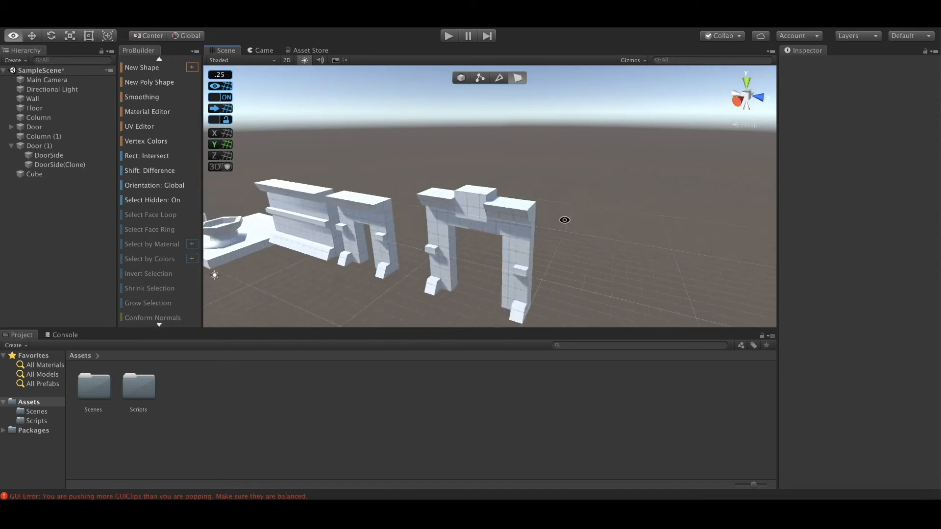
pyautogui.moveTo(565, 218); pyautogui.dragTo(591, 194, button='middle')
pyautogui.keyDown('alt'); pyautogui.moveTo(591, 194); pyautogui.dragTo(563, 218); pyautogui.keyUp('alt')
pyautogui.click(498, 79)
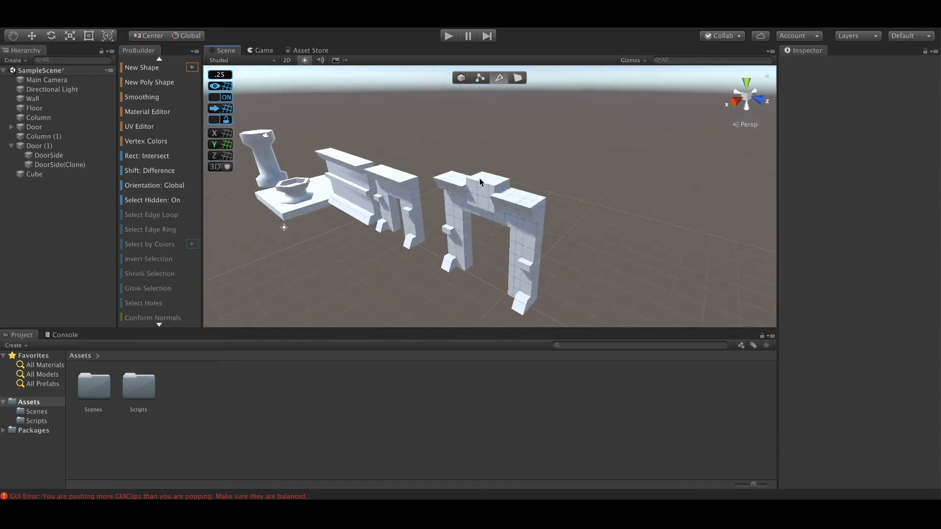
pyautogui.click(482, 182)
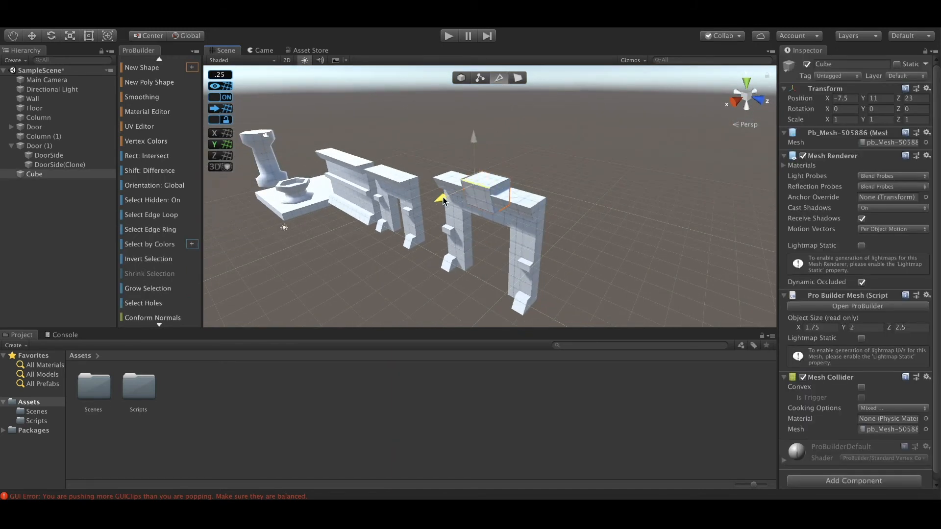
pyautogui.click(590, 147)
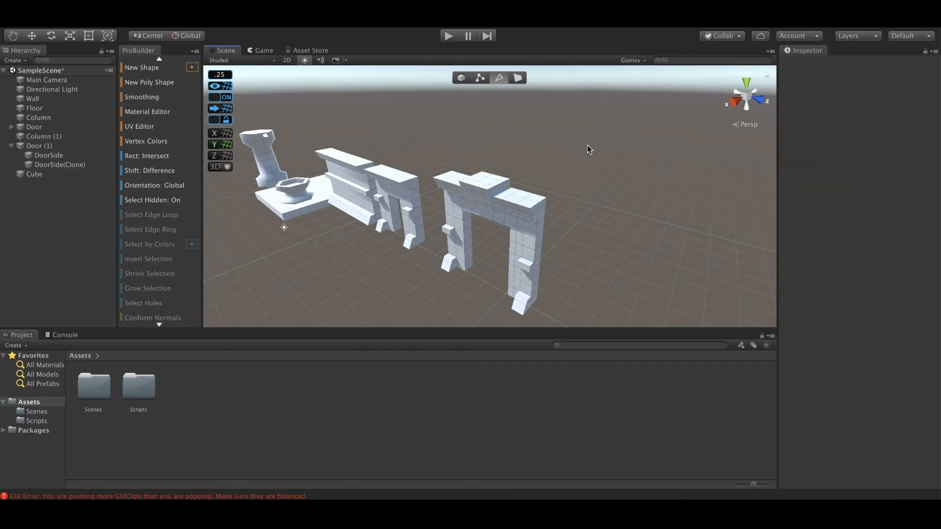
# Step: Pull the cube's sloped front face outward along X until the block is 2.5 units deep
pyautogui.keyDown('alt'); pyautogui.moveTo(590, 147); pyautogui.dragTo(538, 135); pyautogui.keyUp('alt')
pyautogui.scroll(3, 539, 137)
pyautogui.moveTo(590, 153); pyautogui.dragTo(608, 154, button='middle')
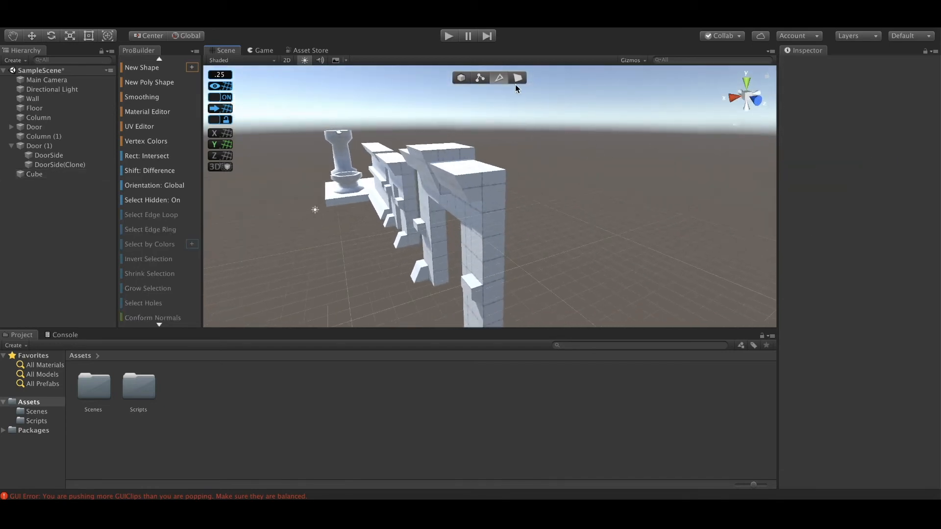
pyautogui.click(517, 81)
pyautogui.click(419, 169)
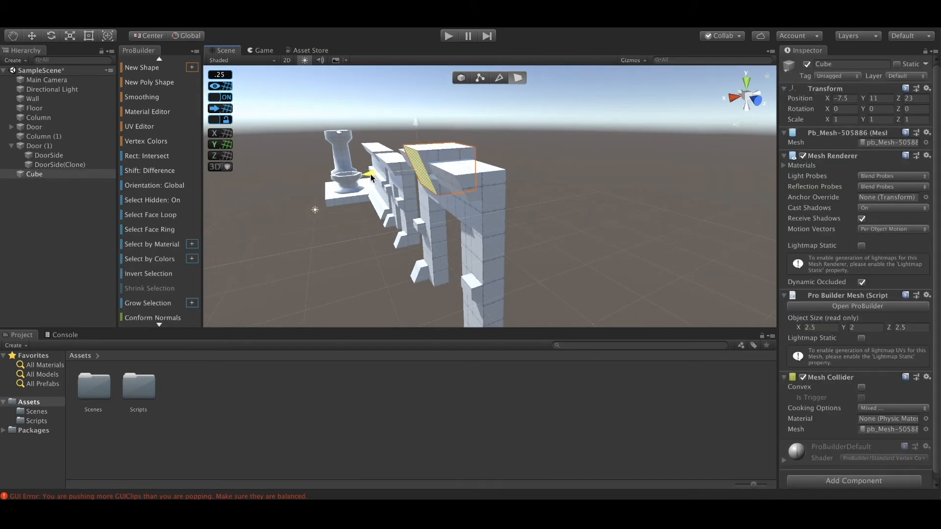
# Step: Turn off grid snapping and scale the block's top face outward until the block measures about 3.47 by 3.3 units in X and Z
pyautogui.click(534, 144)
pyautogui.keyDown('alt'); pyautogui.moveTo(534, 144); pyautogui.dragTo(575, 130); pyautogui.keyUp('alt')
pyautogui.scroll(-3, 646, 122)
pyautogui.scroll(3, 588, 129)
pyautogui.moveTo(636, 127); pyautogui.dragTo(554, 117, button='middle')
pyautogui.keyDown('alt'); pyautogui.moveTo(553, 116); pyautogui.dragTo(583, 155); pyautogui.keyUp('alt')
pyautogui.scroll(2, 609, 116)
pyautogui.moveTo(609, 115); pyautogui.dragTo(622, 134, button='middle')
pyautogui.click(488, 154)
pyautogui.keyDown('alt'); pyautogui.moveTo(488, 153); pyautogui.dragTo(490, 177); pyautogui.keyUp('alt')
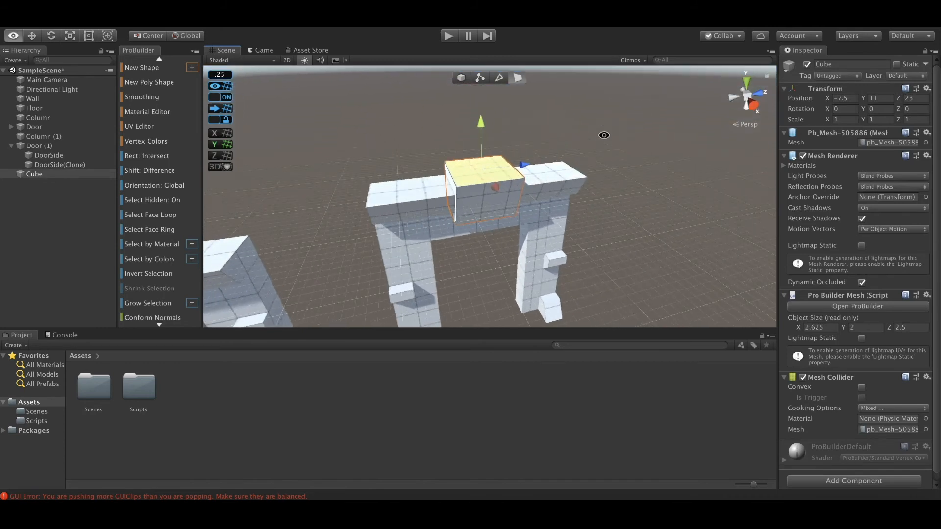
pyautogui.click(217, 98)
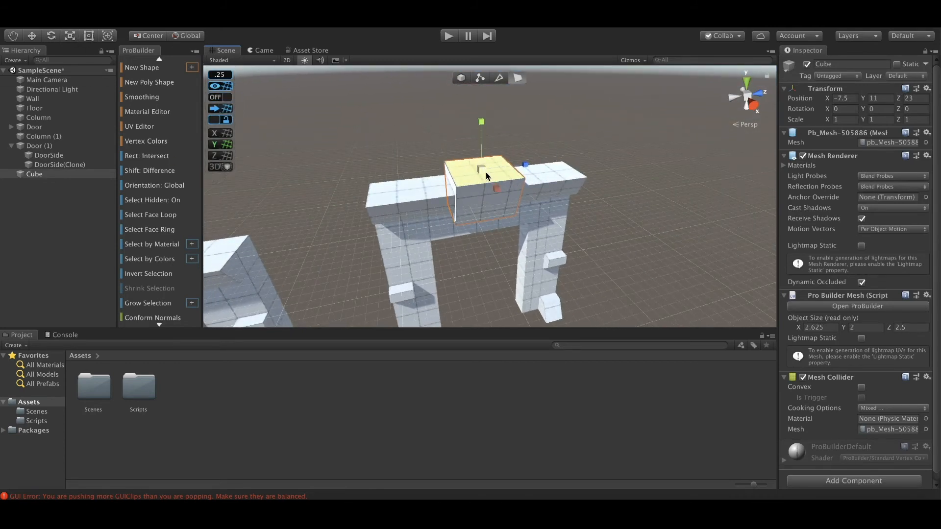
pyautogui.moveTo(481, 168); pyautogui.dragTo(488, 173)
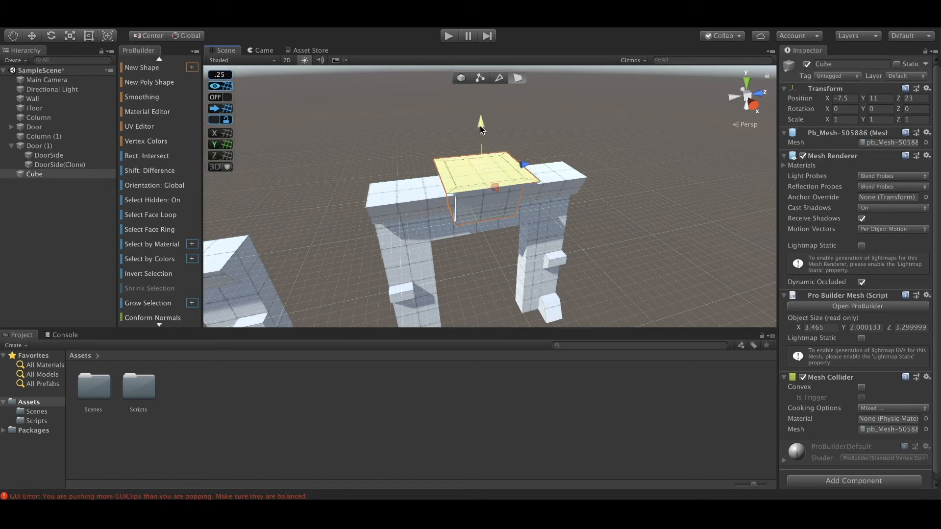
# Step: Extrude the widened top face upward by about 0.28 units to form a cap slab over the block
pyautogui.keyDown('shift'); pyautogui.moveTo(480, 126); pyautogui.dragTo(478, 119); pyautogui.keyUp('shift')
pyautogui.click(610, 179)
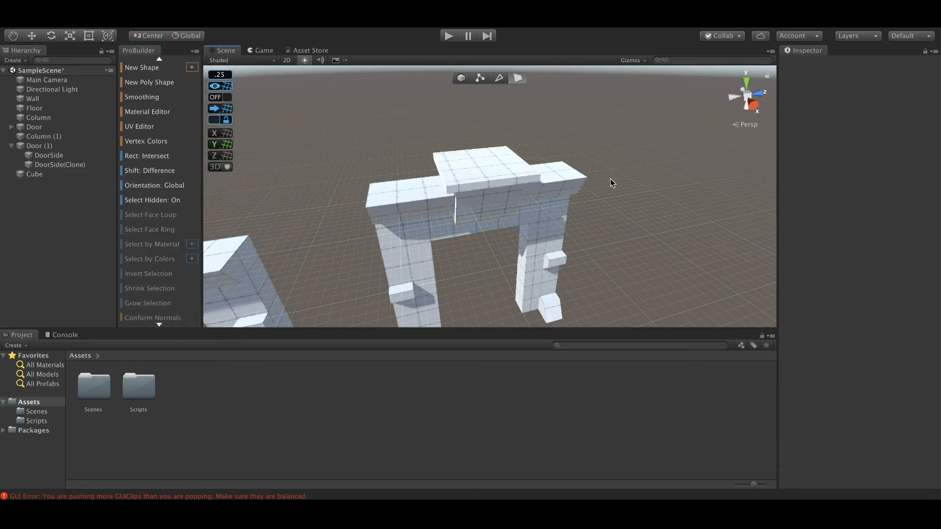
pyautogui.keyDown('alt'); pyautogui.moveTo(610, 178); pyautogui.dragTo(423, 129); pyautogui.keyUp('alt')
pyautogui.moveTo(414, 216); pyautogui.dragTo(535, 212, button='middle')
pyautogui.scroll(-4, 536, 212)
pyautogui.moveTo(457, 212); pyautogui.dragTo(495, 210, button='middle')
pyautogui.keyDown('alt'); pyautogui.moveTo(495, 209); pyautogui.dragTo(495, 218); pyautogui.keyUp('alt')
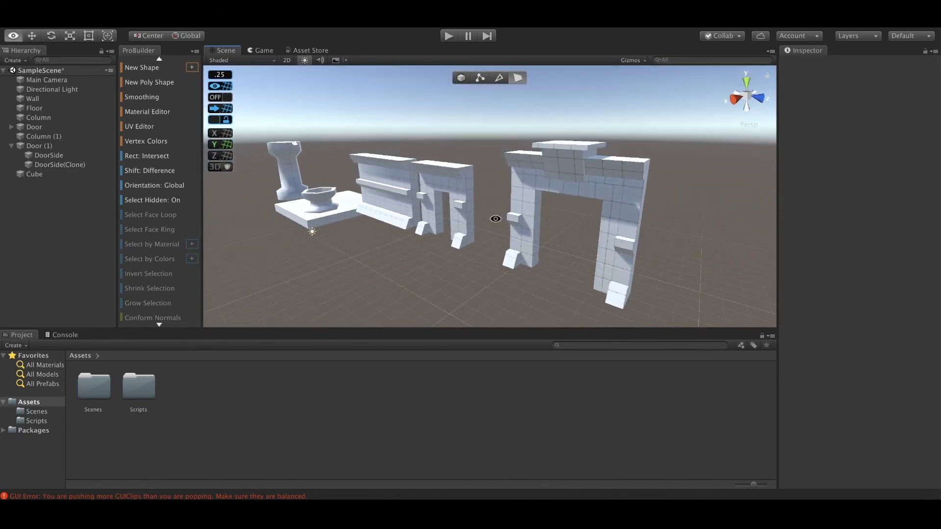
# Step: Duplicate the basin-shaped Column (1) and place the copy on the cap slab above the large doorway
pyautogui.click(462, 78)
pyautogui.click(578, 156)
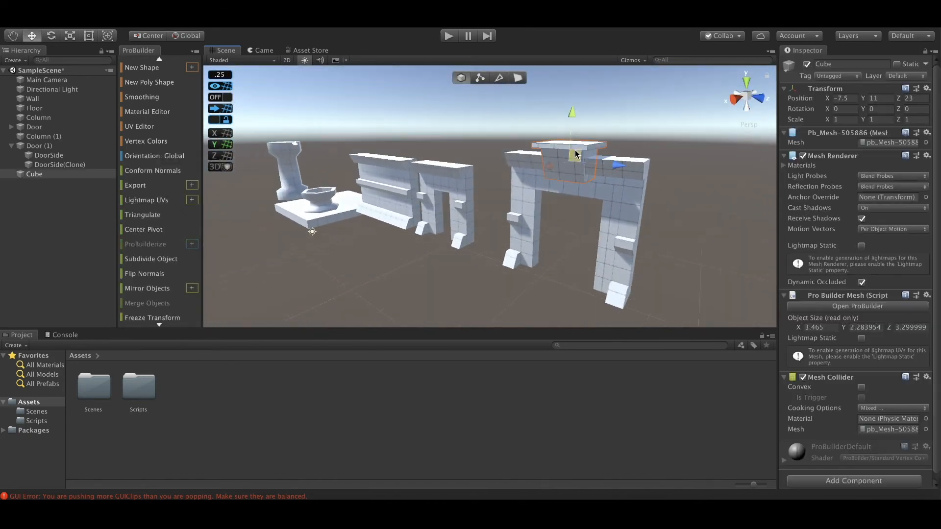
pyautogui.click(324, 199)
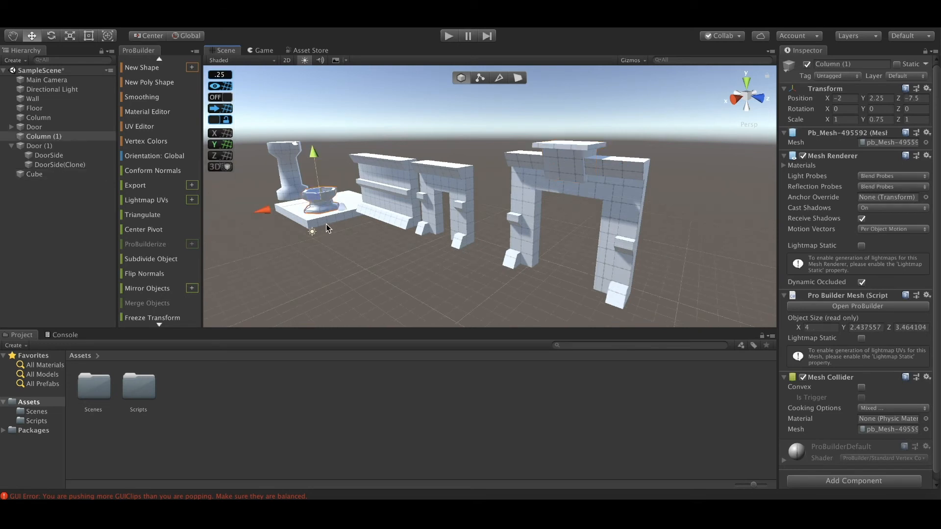
pyautogui.hotkey('ctrl', 'd')
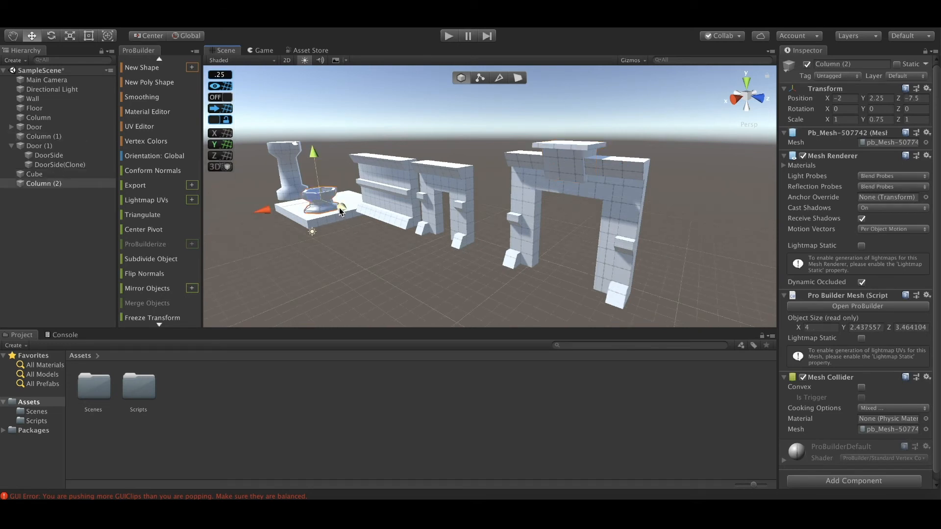
pyautogui.moveTo(341, 212); pyautogui.dragTo(580, 104)
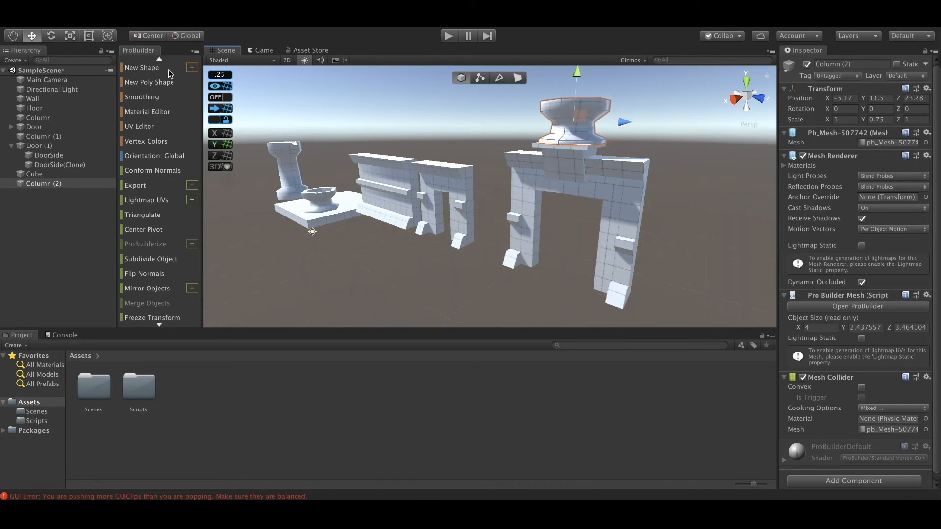
# Step: Scale the basin copy to about 0.53 in X and Z and 0.66 in Y, and seat it centrally on the cap slab
pyautogui.click(70, 36)
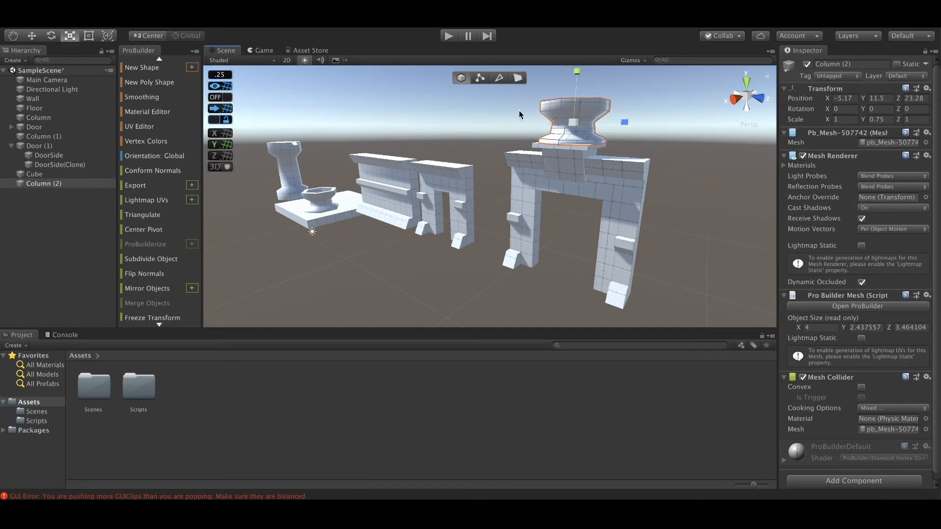
pyautogui.moveTo(572, 126); pyautogui.dragTo(568, 48)
pyautogui.click(31, 36)
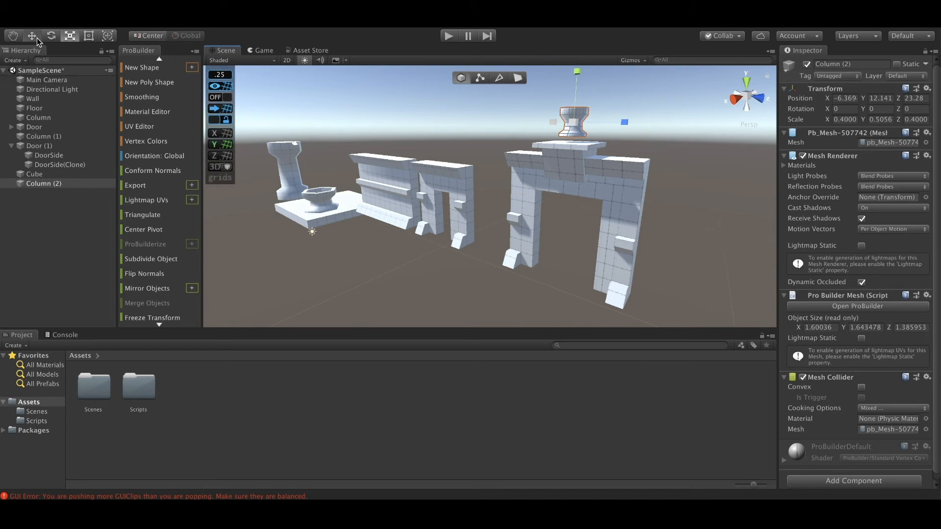
pyautogui.keyDown('alt'); pyautogui.moveTo(441, 133); pyautogui.dragTo(400, 189); pyautogui.keyUp('alt')
pyautogui.moveTo(580, 100); pyautogui.dragTo(581, 105)
pyautogui.moveTo(541, 166); pyautogui.dragTo(590, 141)
pyautogui.click(69, 37)
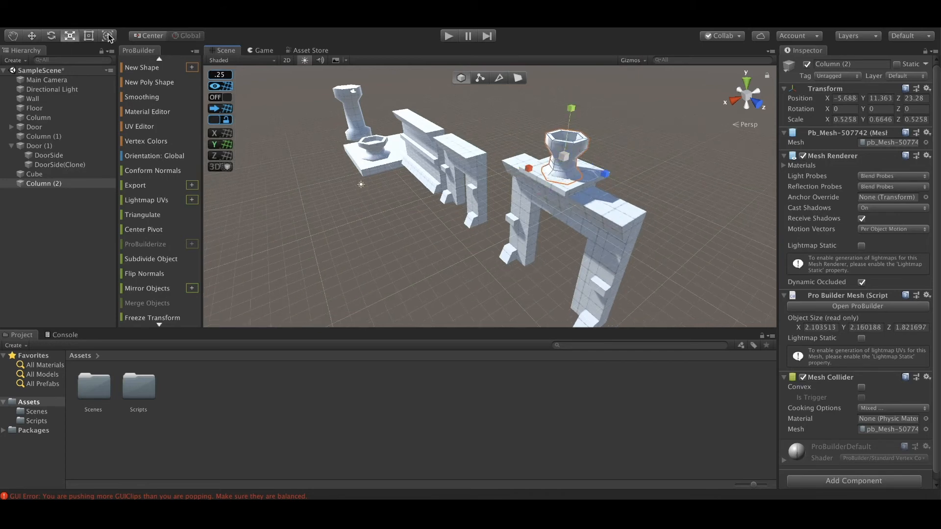
pyautogui.click(32, 36)
pyautogui.moveTo(572, 111); pyautogui.dragTo(574, 107)
pyautogui.keyDown('alt'); pyautogui.moveTo(542, 199); pyautogui.dragTo(605, 158); pyautogui.keyUp('alt')
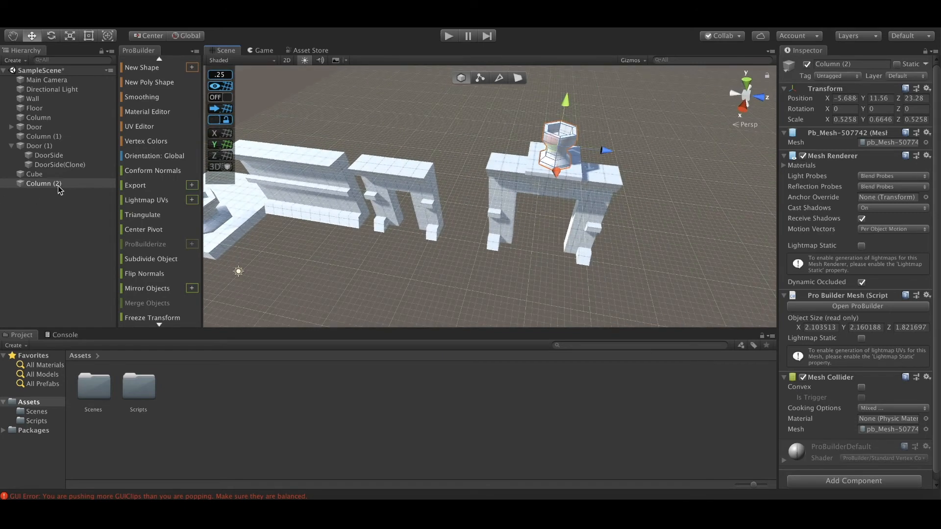
# Step: Parent Cube and Column (2) under Door (1), and move the grouped doorway along Z to 18.04
pyautogui.moveTo(38, 180); pyautogui.dragTo(36, 151)
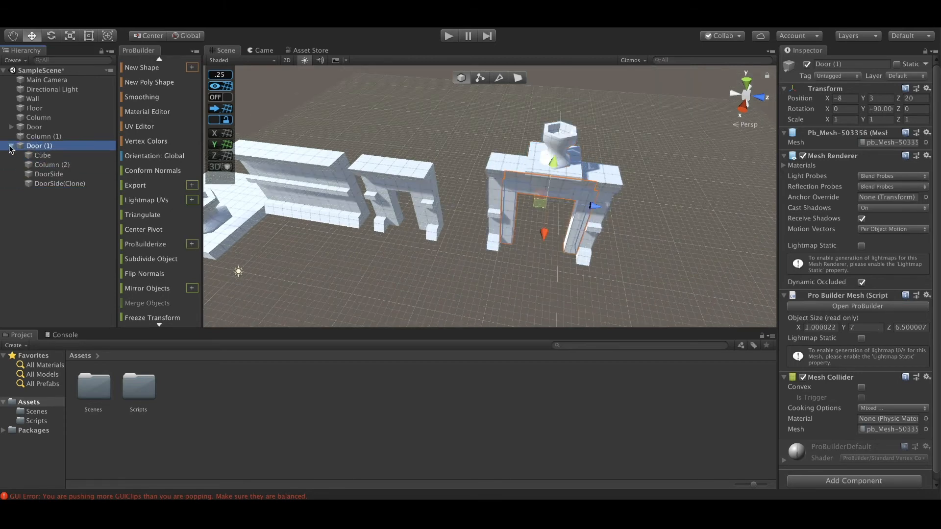
pyautogui.click(11, 146)
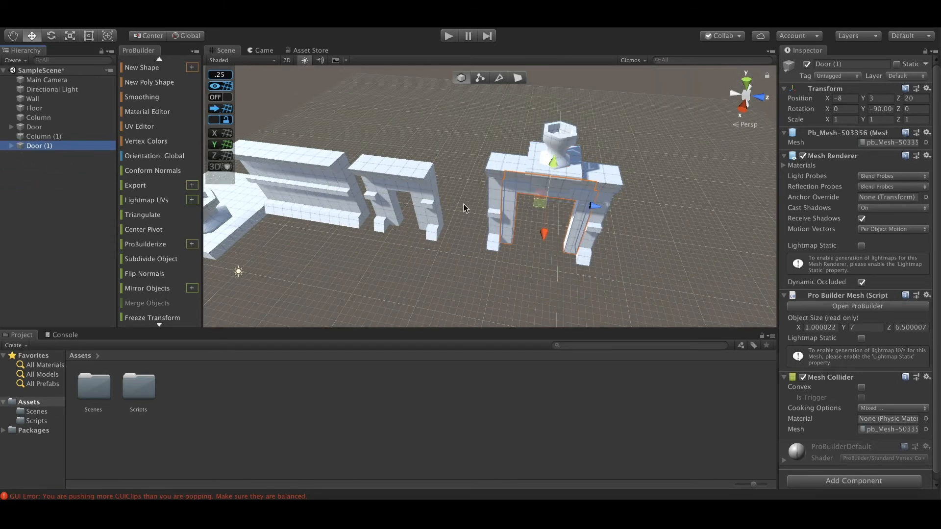
pyautogui.click(547, 259)
pyautogui.click(49, 146)
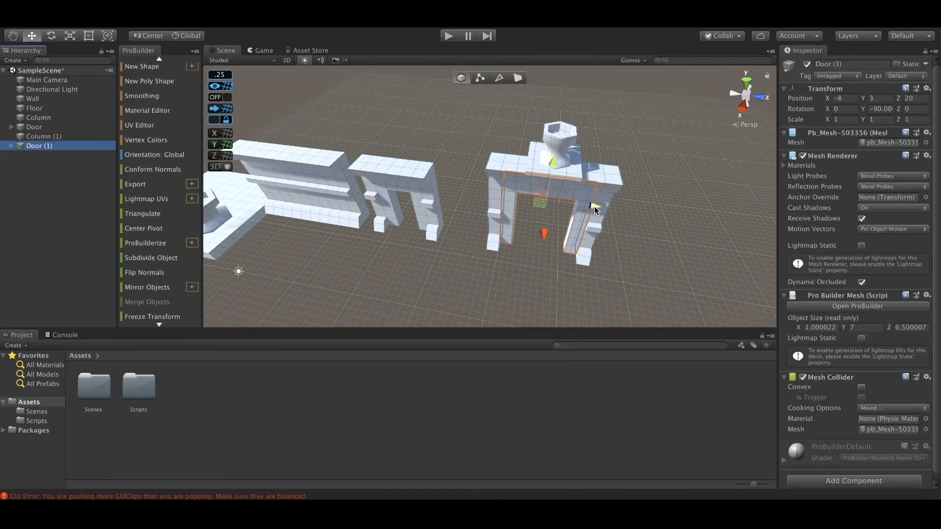
pyautogui.moveTo(595, 208); pyautogui.dragTo(568, 202)
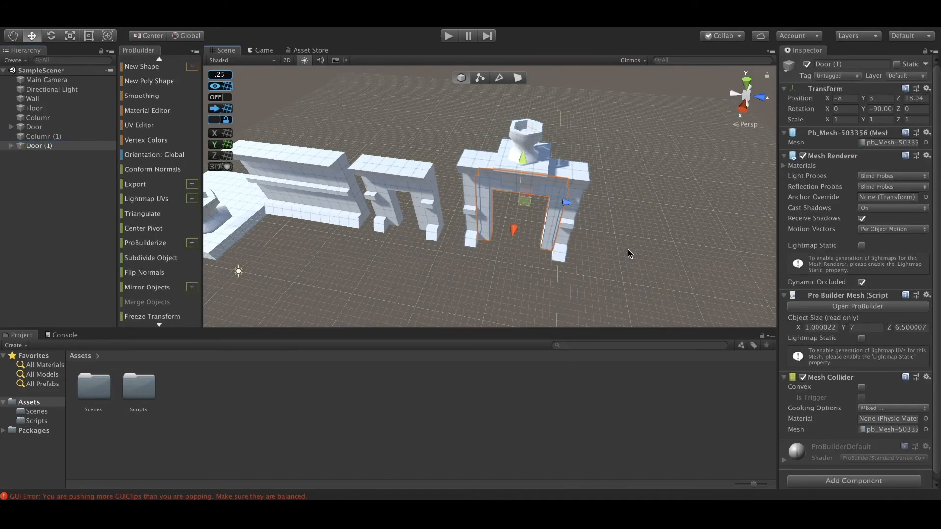
# Step: Examine the full set of modular pieces: column, floor, basin, wall and both doorways
pyautogui.keyDown('alt'); pyautogui.moveTo(629, 254); pyautogui.dragTo(596, 255); pyautogui.keyUp('alt')
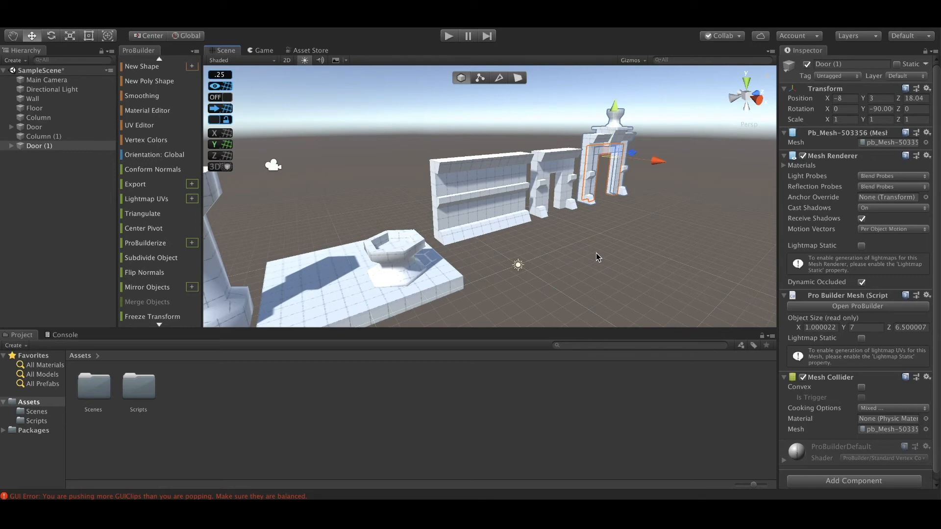
pyautogui.moveTo(561, 214)
pyautogui.keyDown('alt'); pyautogui.mouseDown()
pyautogui.moveTo(549, 217)
pyautogui.moveTo(567, 239)
pyautogui.moveTo(502, 244)
pyautogui.moveTo(564, 217)
pyautogui.moveTo(553, 209)
pyautogui.moveTo(593, 215)
pyautogui.moveTo(573, 247)
pyautogui.moveTo(561, 211)
pyautogui.mouseUp(); pyautogui.keyUp('alt')
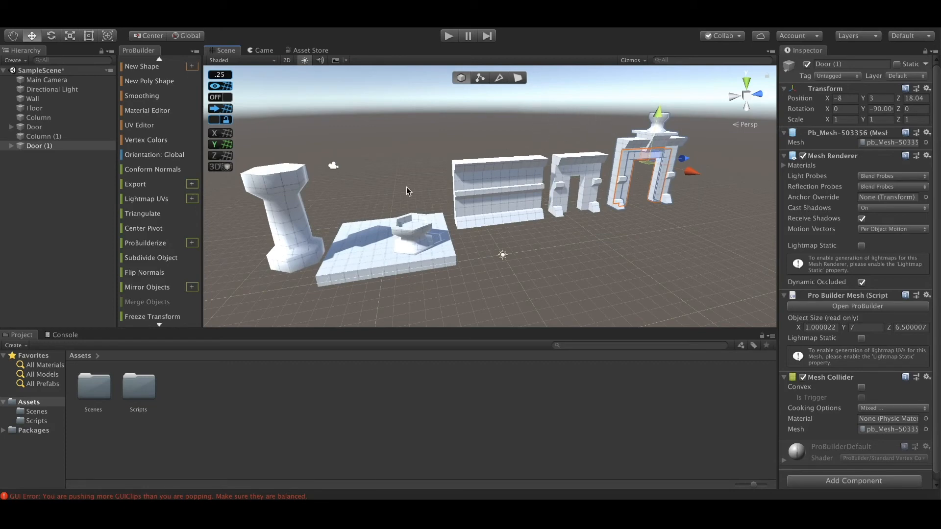
pyautogui.keyDown('alt'); pyautogui.moveTo(611, 207); pyautogui.dragTo(604, 240); pyautogui.keyUp('alt')
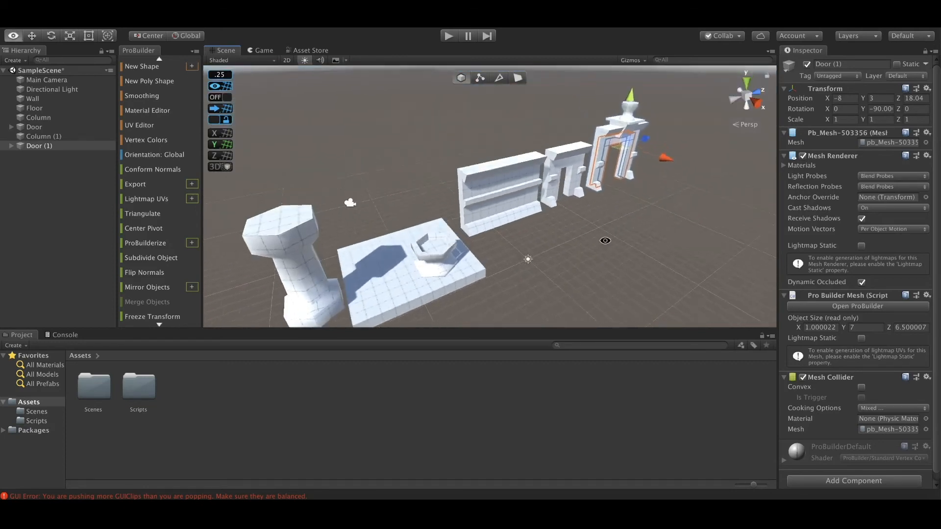
pyautogui.keyDown('alt'); pyautogui.moveTo(605, 240); pyautogui.dragTo(459, 154, button='right'); pyautogui.keyUp('alt')
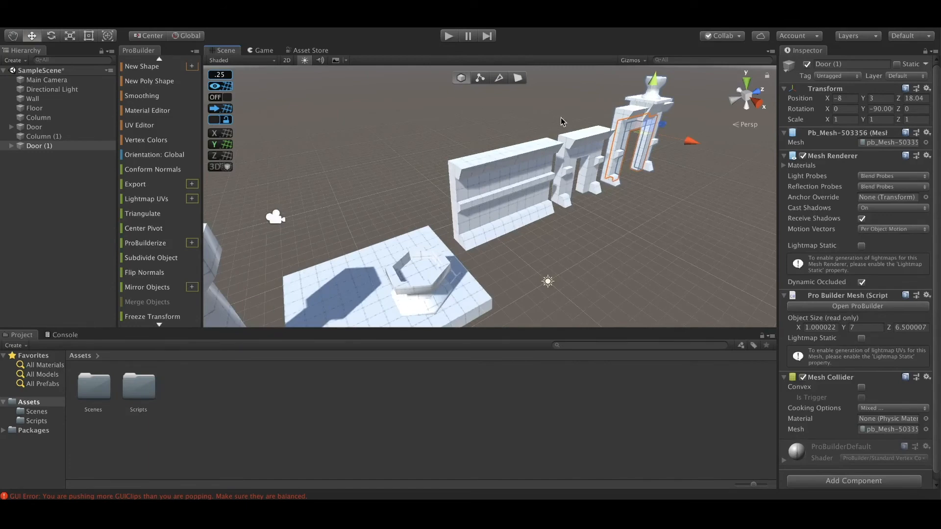
pyautogui.keyDown('alt'); pyautogui.moveTo(620, 156); pyautogui.dragTo(607, 235); pyautogui.keyUp('alt')
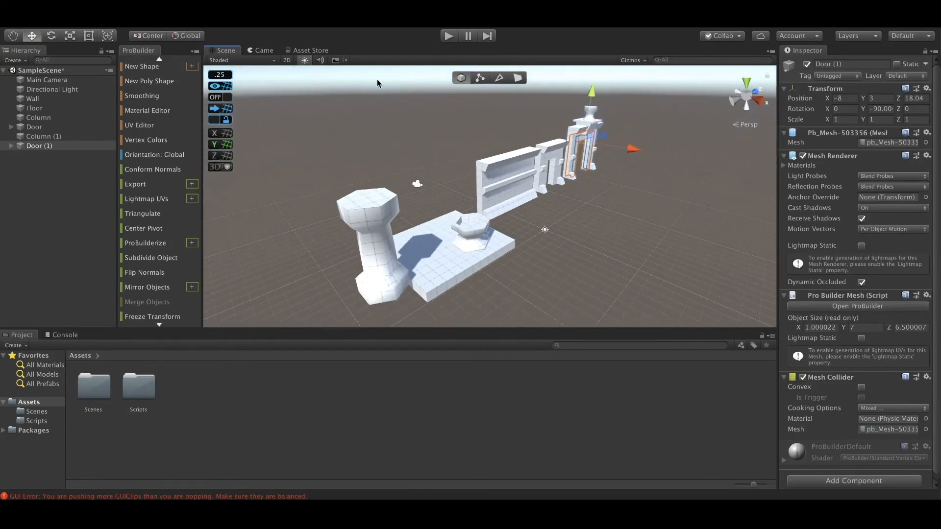
pyautogui.scroll(1, 142, 78)
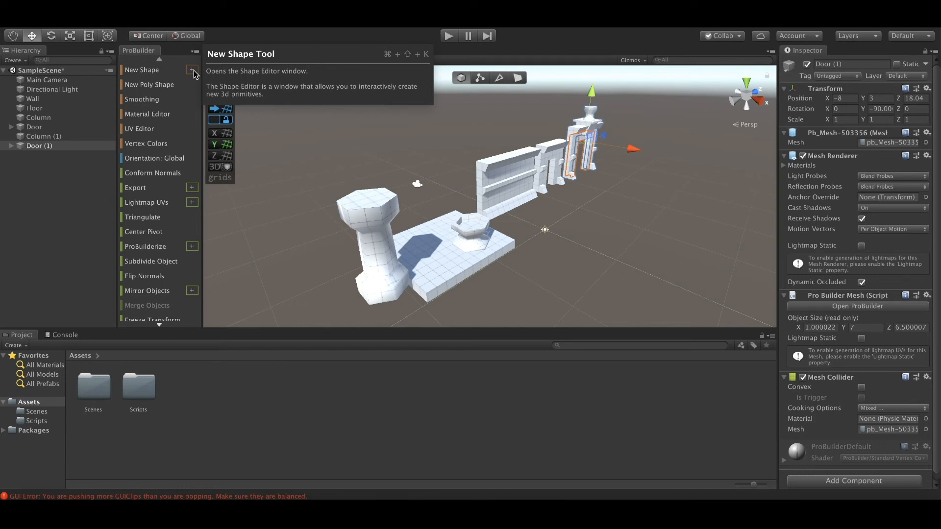
pyautogui.click(539, 220)
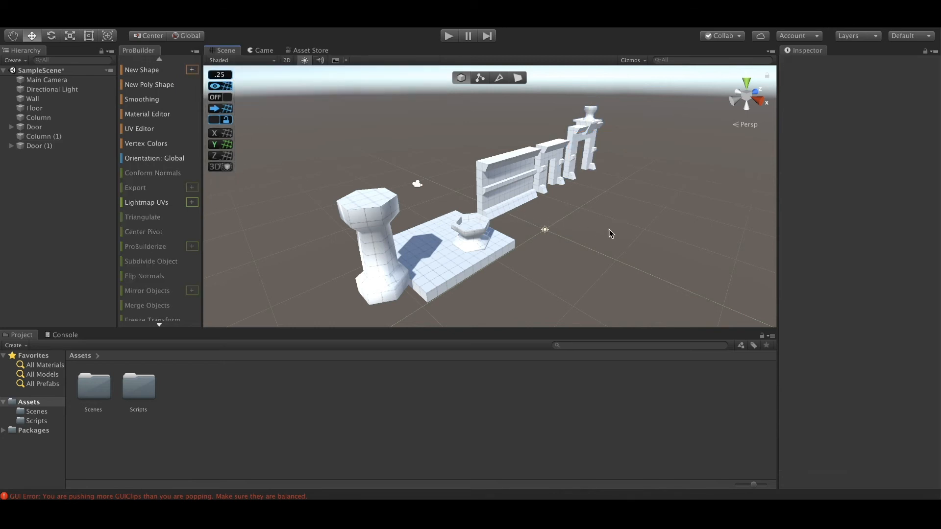
pyautogui.moveTo(539, 220)
pyautogui.keyDown('alt'); pyautogui.mouseDown()
pyautogui.moveTo(516, 218)
pyautogui.moveTo(561, 223)
pyautogui.moveTo(538, 215)
pyautogui.mouseUp(); pyautogui.keyUp('alt')
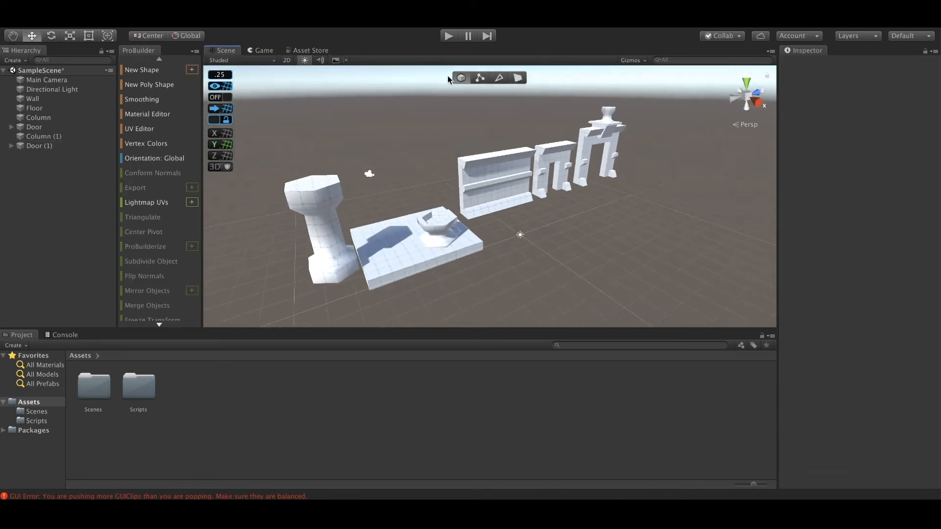
pyautogui.keyDown('alt'); pyautogui.moveTo(668, 158); pyautogui.dragTo(529, 179); pyautogui.keyUp('alt')
pyautogui.scroll(5, 549, 212)
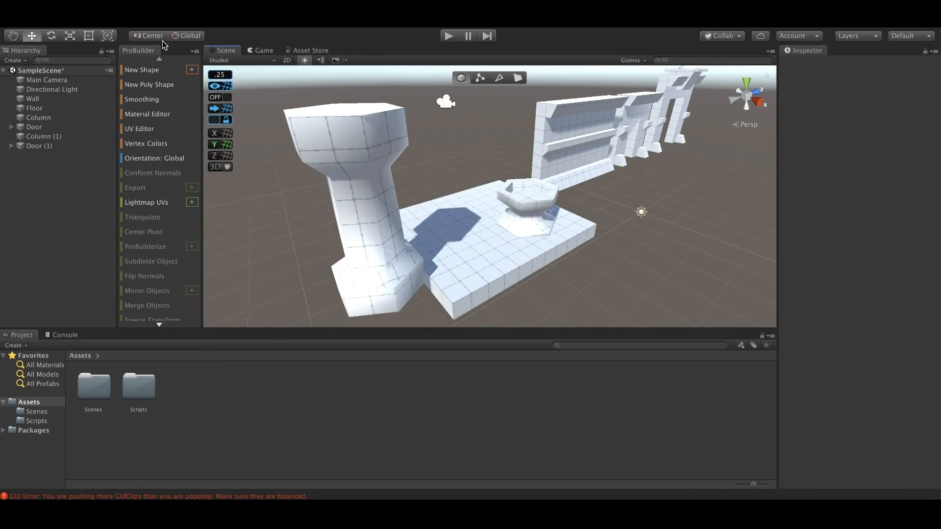
# Step: Save the scene under the name Castle in the project's Assets/Scenes folder
pyautogui.click(66, 10)
pyautogui.click(101, 62)
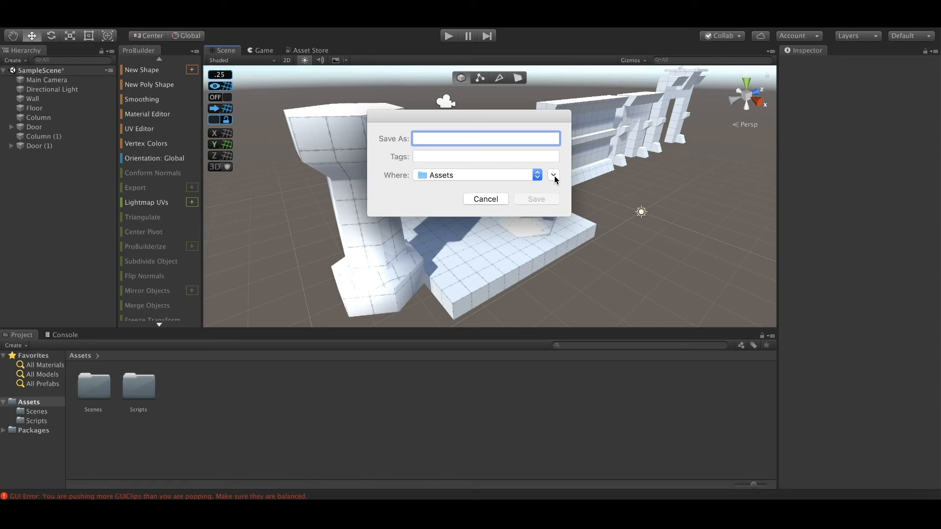
pyautogui.click(537, 175)
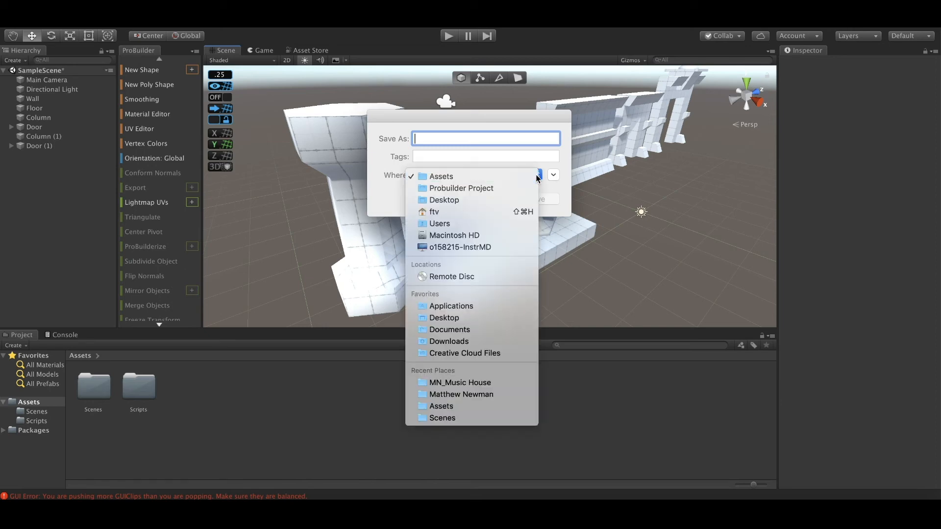
pyautogui.click(537, 176)
pyautogui.click(553, 175)
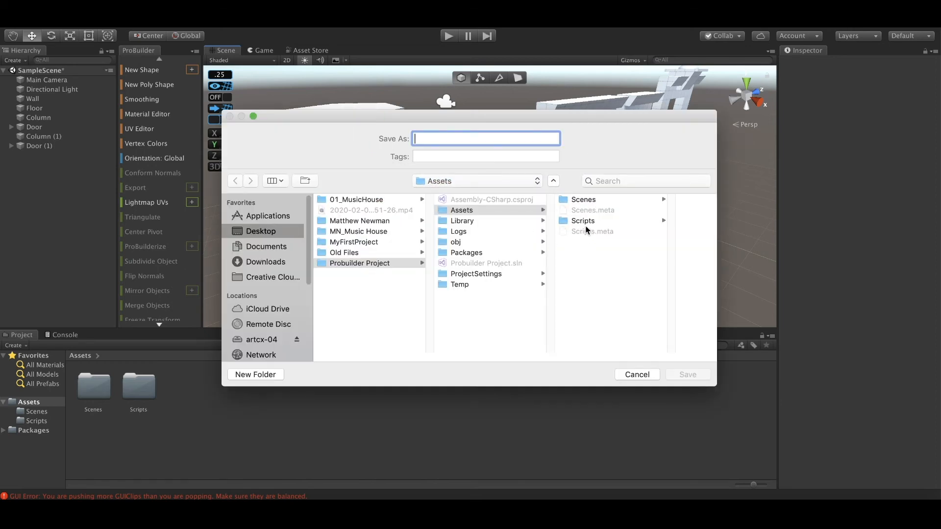
pyautogui.click(583, 200)
pyautogui.click(458, 139)
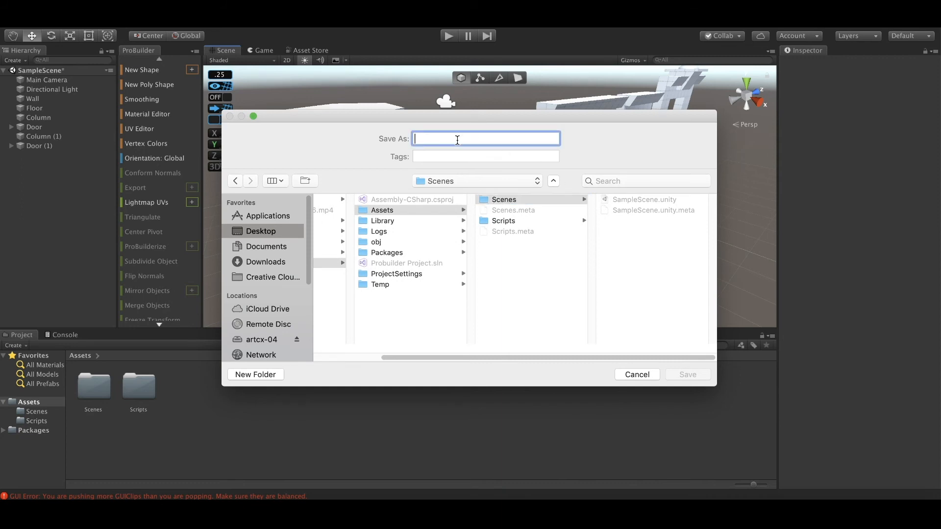
pyautogui.write('Castle')
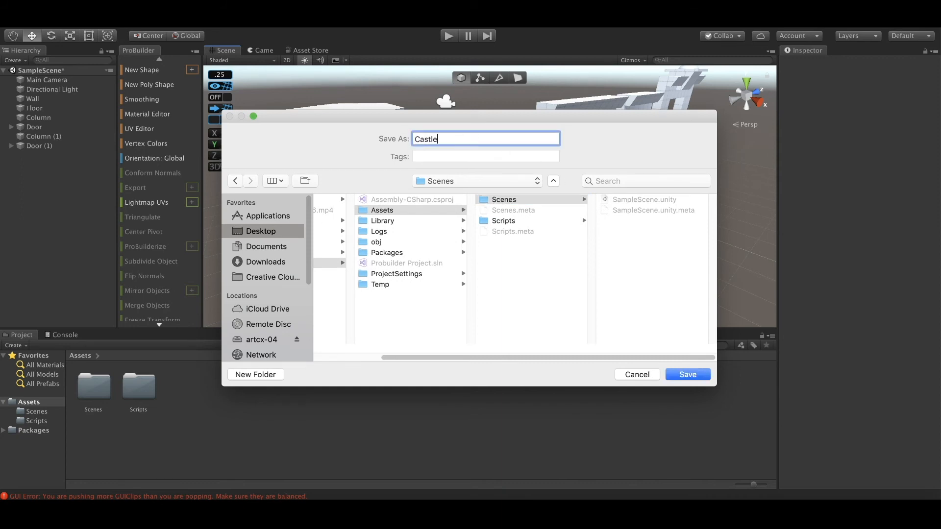
pyautogui.press('Return')
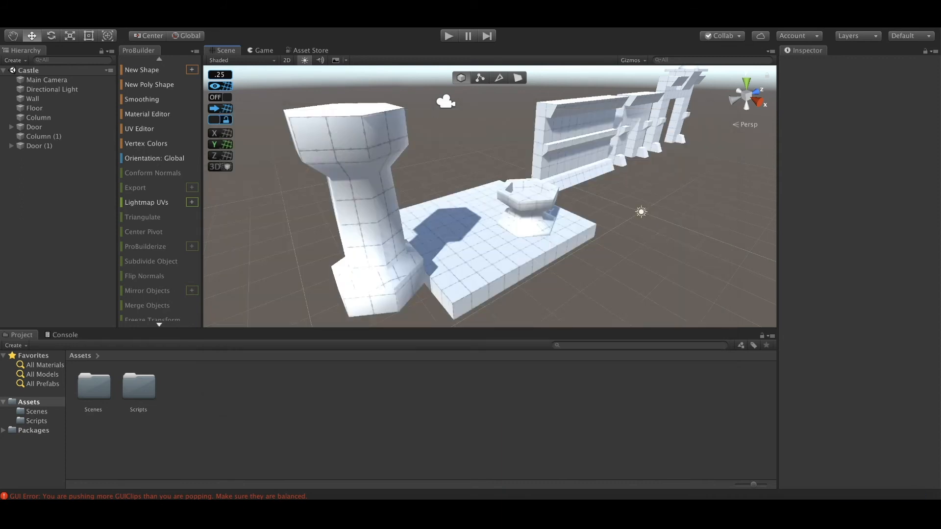
# Step: Build a new ProBuilder cube measuring 1 by 1 by 1 units near the floor and column
pyautogui.keyDown('alt'); pyautogui.moveTo(719, 237); pyautogui.dragTo(612, 231); pyautogui.keyUp('alt')
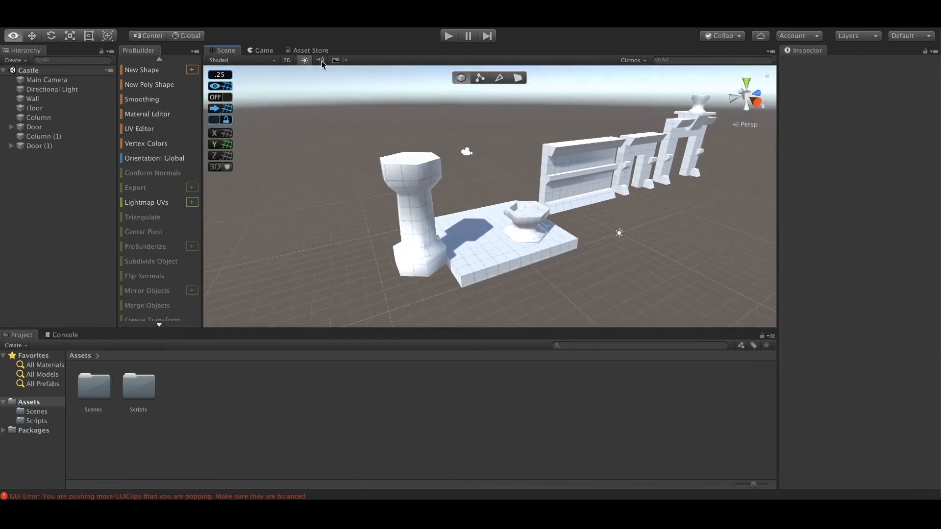
pyautogui.click(192, 71)
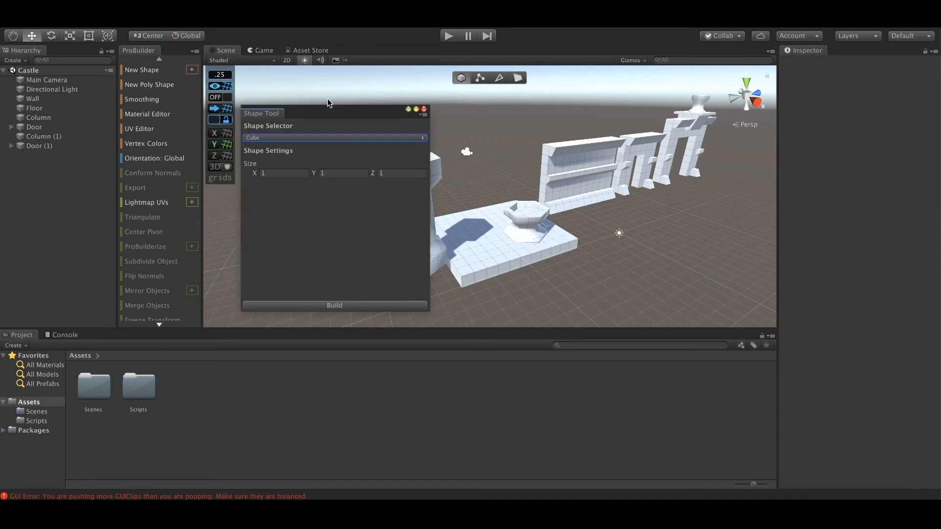
pyautogui.click(337, 305)
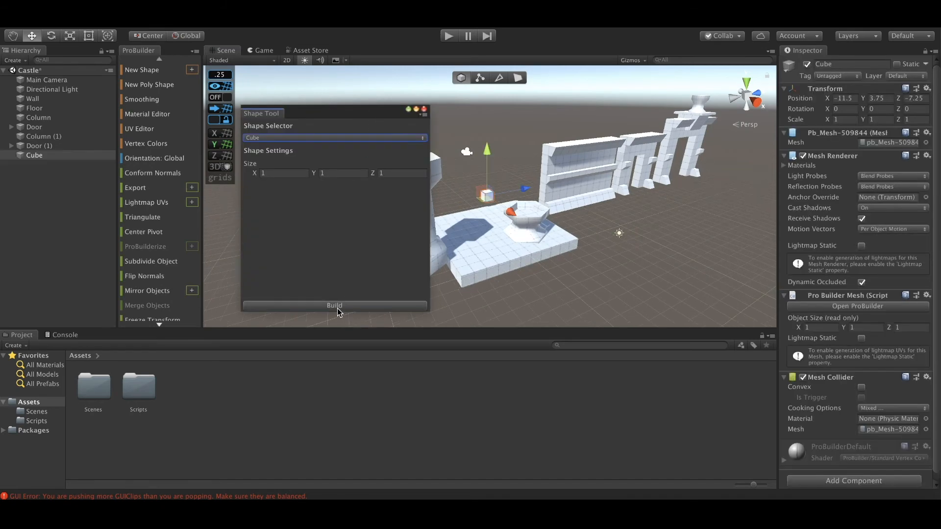
# Step: Turn grid snapping on and set the ProGrids snap value to 1
pyautogui.click(423, 109)
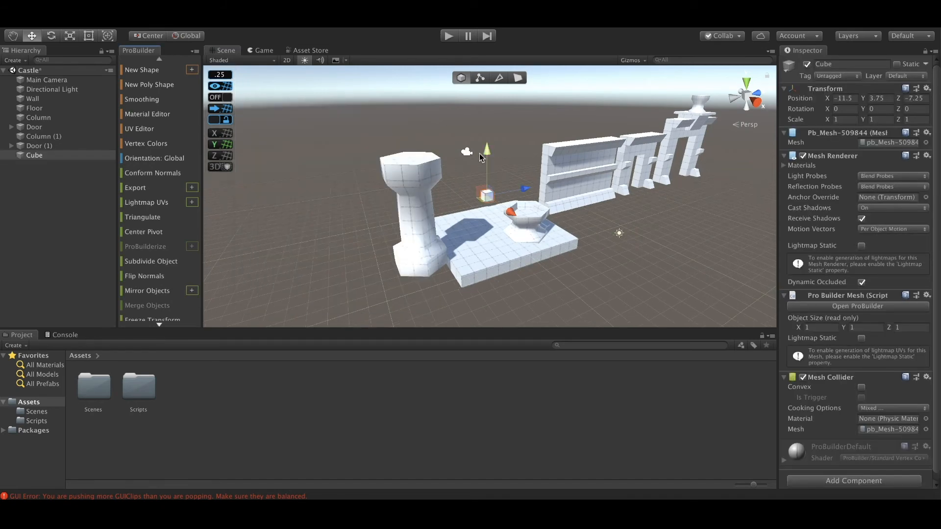
pyautogui.click(220, 97)
pyautogui.click(220, 76)
pyautogui.click(342, 83)
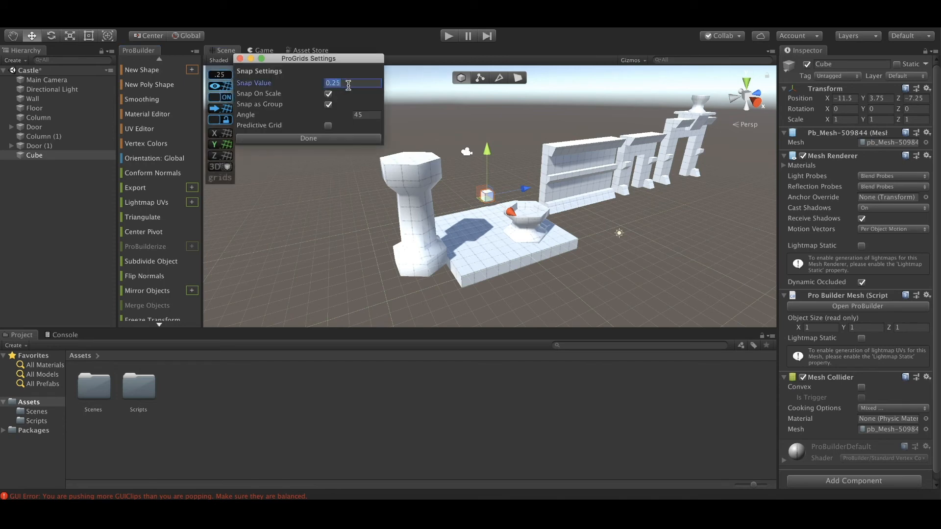
pyautogui.write('1')
pyautogui.click(335, 139)
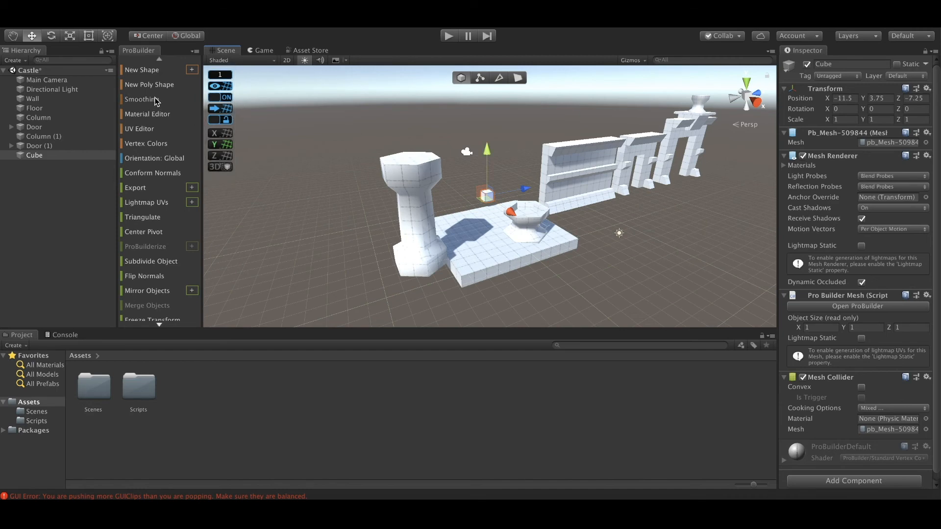
# Step: Move the new cube on the snap grid to Y 1 and Z -4, beside the floor piece
pyautogui.moveTo(488, 154); pyautogui.dragTo(487, 176)
pyautogui.moveTo(526, 209); pyautogui.dragTo(576, 189)
pyautogui.keyDown('alt'); pyautogui.moveTo(616, 224); pyautogui.dragTo(499, 212); pyautogui.keyUp('alt')
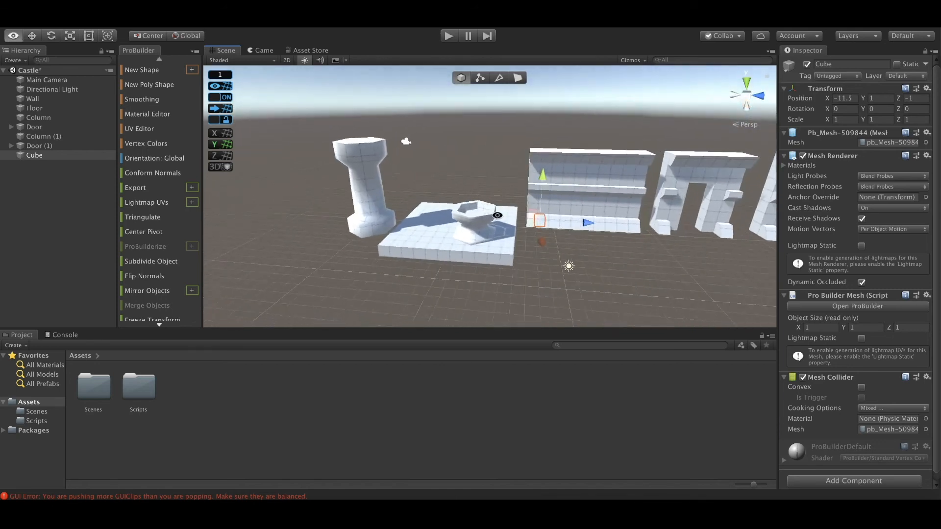
pyautogui.scroll(5, 499, 212)
pyautogui.keyDown('alt'); pyautogui.moveTo(678, 227); pyautogui.dragTo(630, 229); pyautogui.keyUp('alt')
pyautogui.moveTo(563, 230); pyautogui.dragTo(609, 268)
pyautogui.scroll(-5, 610, 268)
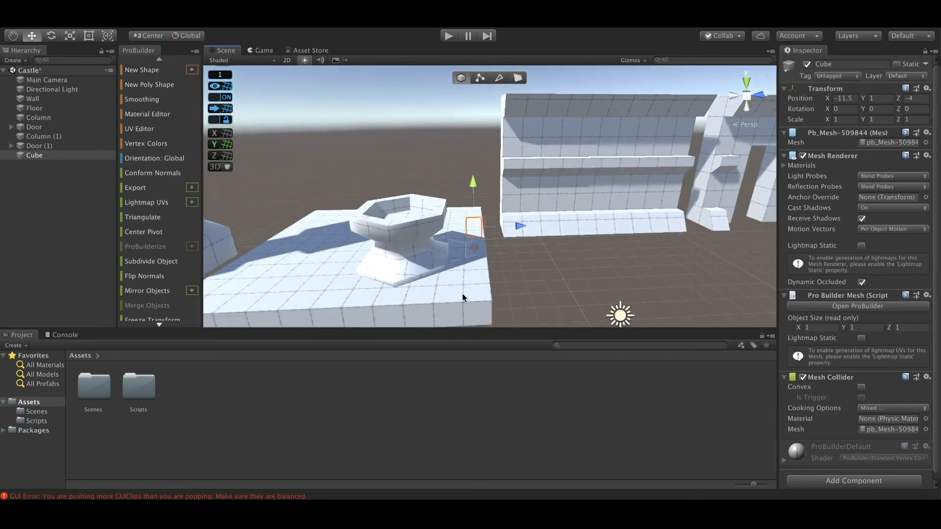
# Step: Move the floor, the tall column and the basin together along negative Z, away from the new cube
pyautogui.click(462, 293)
pyautogui.scroll(-8, 486, 233)
pyautogui.scroll(-3, 463, 196)
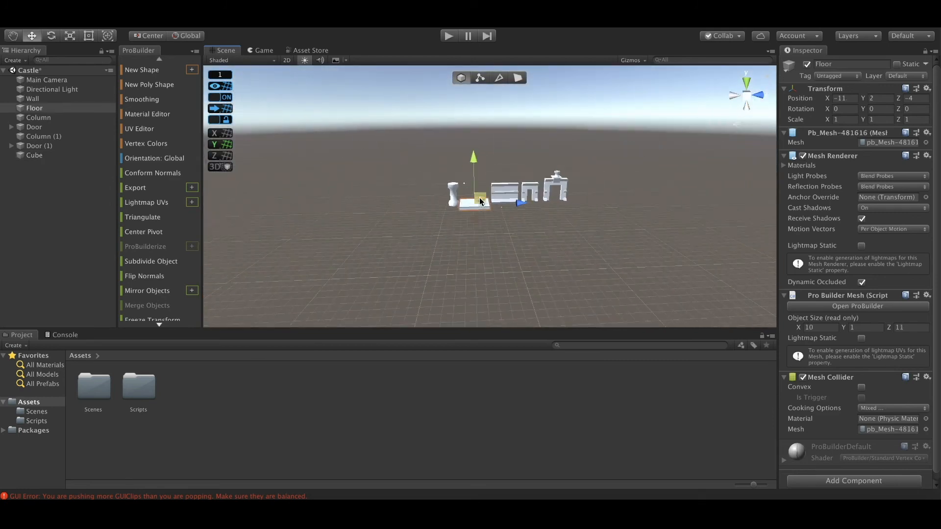
pyautogui.press('f')
pyautogui.keyDown('shift'); pyautogui.click(519, 171); pyautogui.keyUp('shift')
pyautogui.keyDown('shift'); pyautogui.click(398, 156); pyautogui.keyUp('shift')
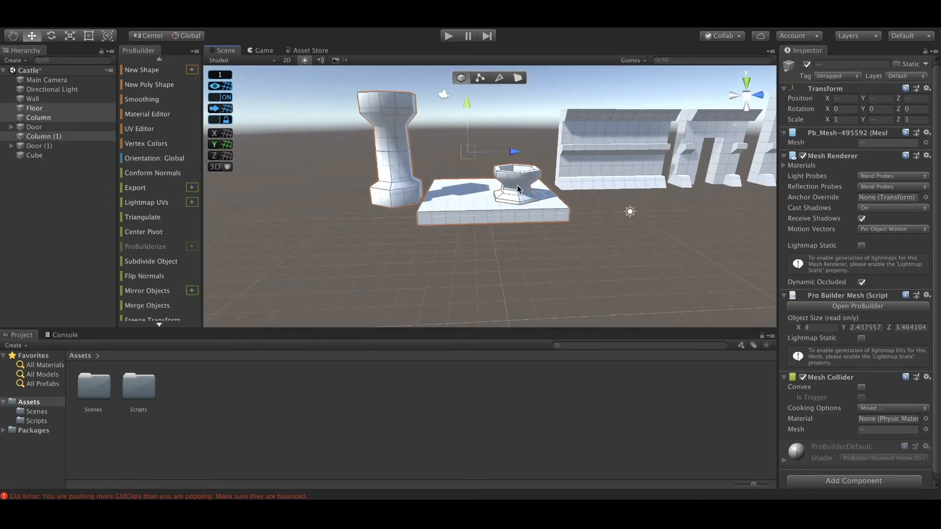
pyautogui.moveTo(514, 151); pyautogui.dragTo(422, 153)
# Step: Move the new cube to X -8, Y 3, Z -3, against the near end of the wall
pyautogui.click(533, 193)
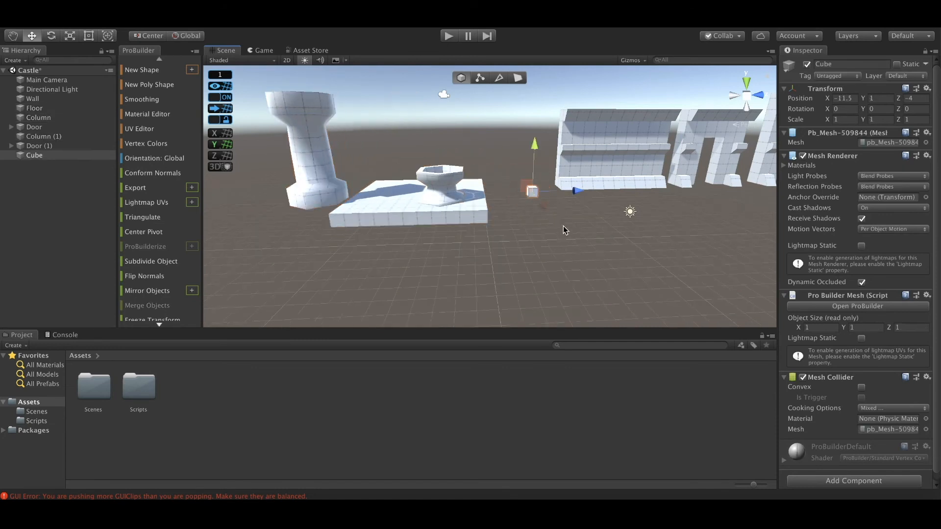
pyautogui.press('f')
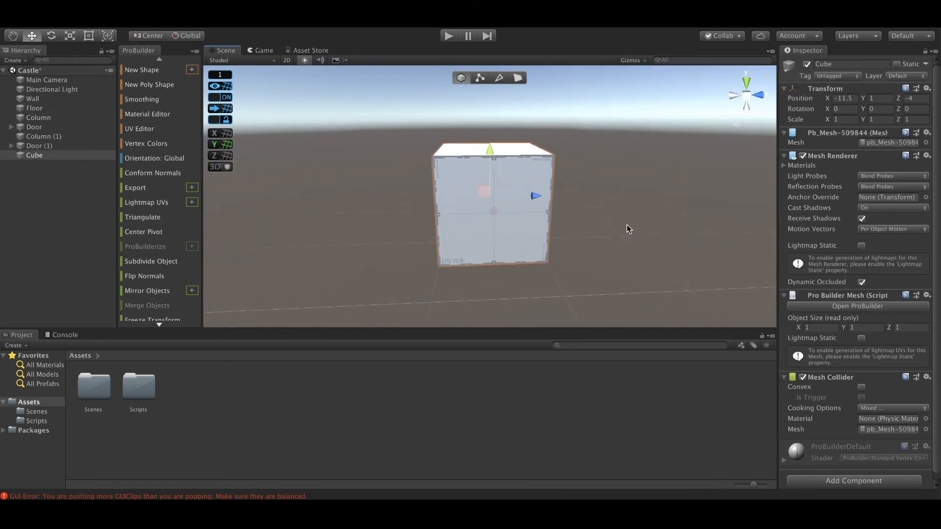
pyautogui.keyDown('alt'); pyautogui.moveTo(627, 225); pyautogui.dragTo(675, 230); pyautogui.keyUp('alt')
pyautogui.keyDown('alt'); pyautogui.moveTo(675, 231); pyautogui.dragTo(534, 195, button='right'); pyautogui.keyUp('alt')
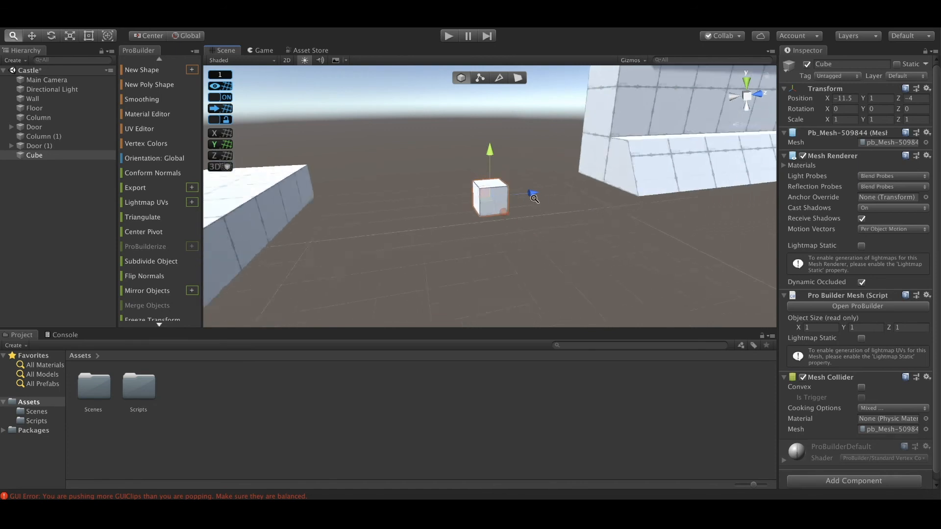
pyautogui.keyDown('alt'); pyautogui.moveTo(534, 195); pyautogui.dragTo(616, 247); pyautogui.keyUp('alt')
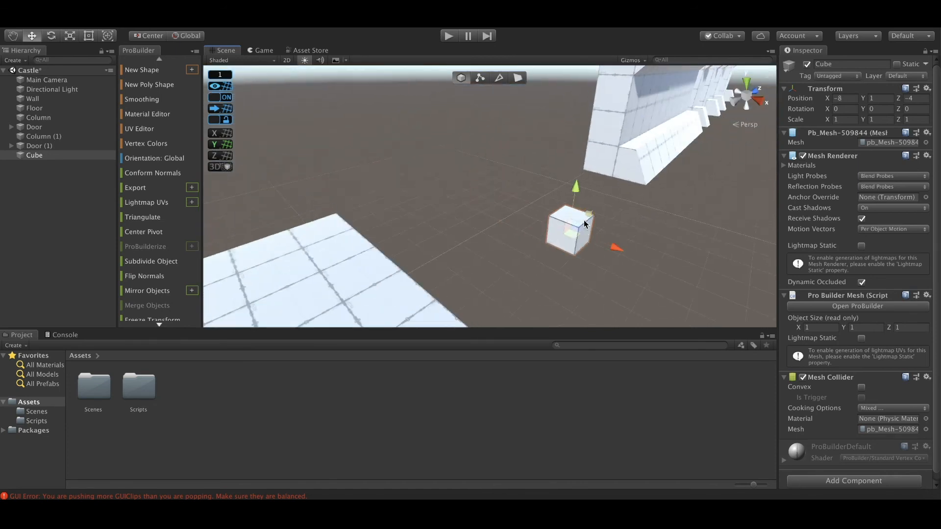
pyautogui.moveTo(576, 194); pyautogui.dragTo(578, 154)
pyautogui.keyDown('alt'); pyautogui.moveTo(633, 218); pyautogui.dragTo(549, 172); pyautogui.keyUp('alt')
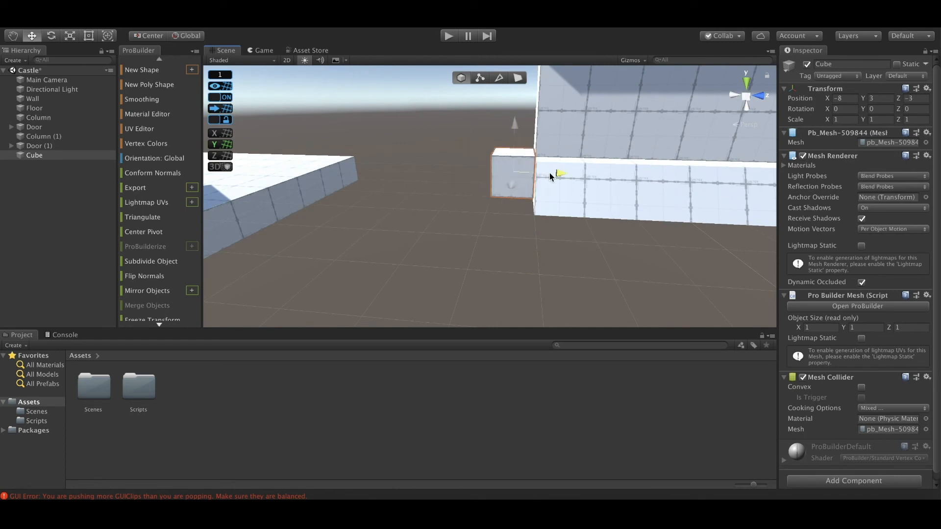
# Step: Extrude two side faces of the cube by 2 units each to form a 3 by 1 by 3 slab
pyautogui.click(518, 77)
pyautogui.keyDown('alt'); pyautogui.moveTo(443, 175); pyautogui.dragTo(686, 245); pyautogui.keyUp('alt')
pyautogui.click(595, 196)
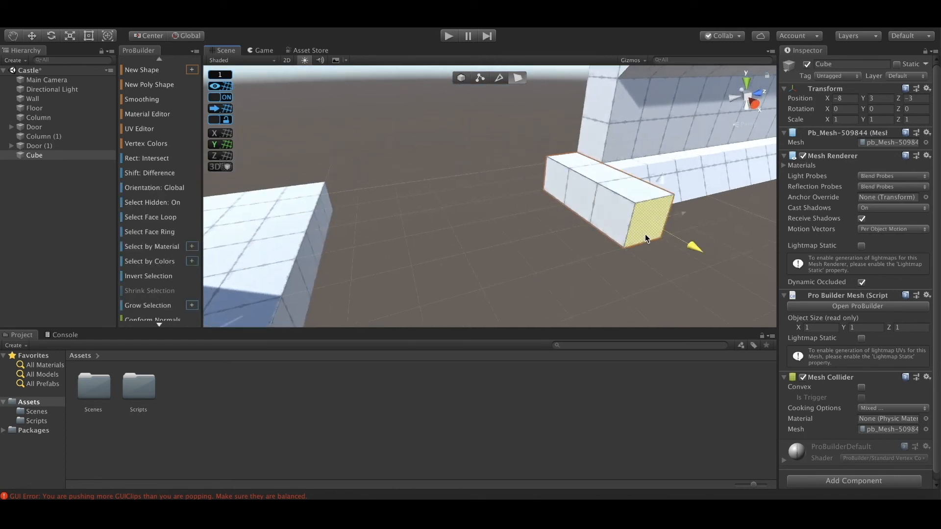
pyautogui.click(596, 210)
pyautogui.keyDown('shift'); pyautogui.moveTo(606, 186); pyautogui.dragTo(542, 206); pyautogui.keyUp('shift')
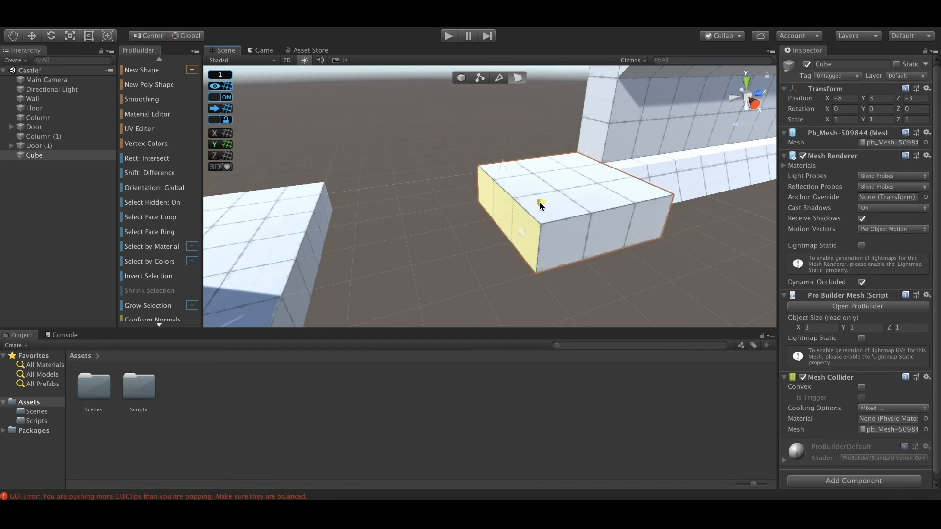
pyautogui.keyDown('alt'); pyautogui.moveTo(628, 260); pyautogui.dragTo(548, 281); pyautogui.keyUp('alt')
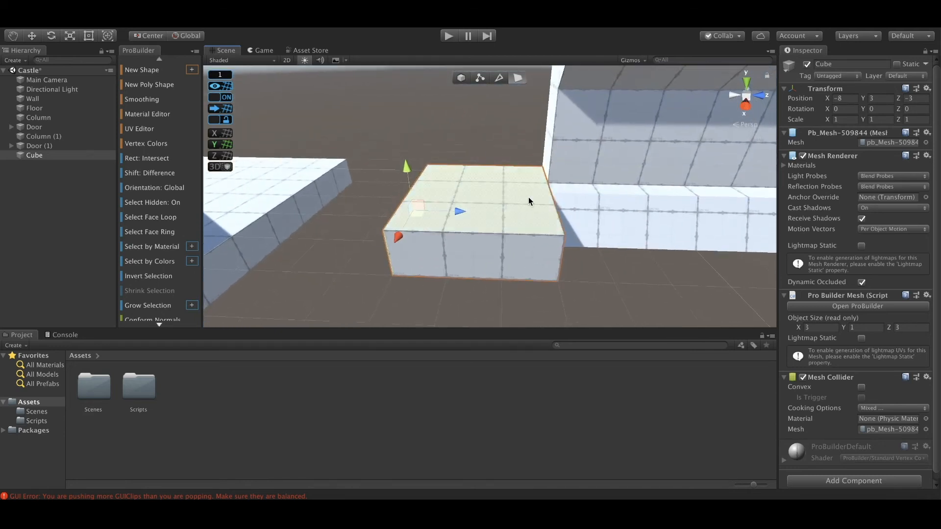
# Step: Extrude the slab's top face upward to make a square pillar 9 units high, taller than the wall
pyautogui.click(528, 197)
pyautogui.keyDown('alt'); pyautogui.moveTo(653, 258); pyautogui.dragTo(528, 215, button='right'); pyautogui.keyUp('alt')
pyautogui.keyDown('alt'); pyautogui.moveTo(591, 228); pyautogui.dragTo(595, 248, button='middle'); pyautogui.keyUp('alt')
pyautogui.keyDown('alt'); pyautogui.moveTo(571, 217); pyautogui.dragTo(587, 216); pyautogui.keyUp('alt')
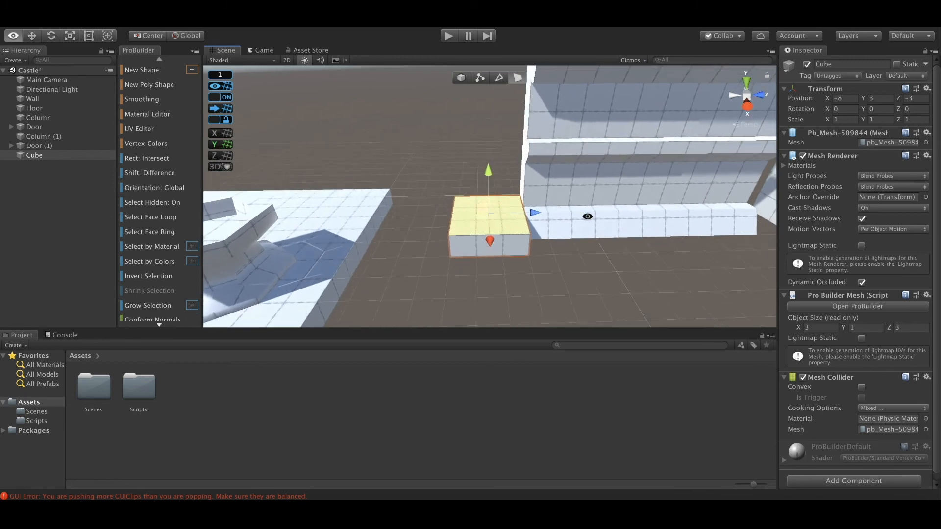
pyautogui.keyDown('shift'); pyautogui.moveTo(490, 170); pyautogui.dragTo(490, 95); pyautogui.keyUp('shift')
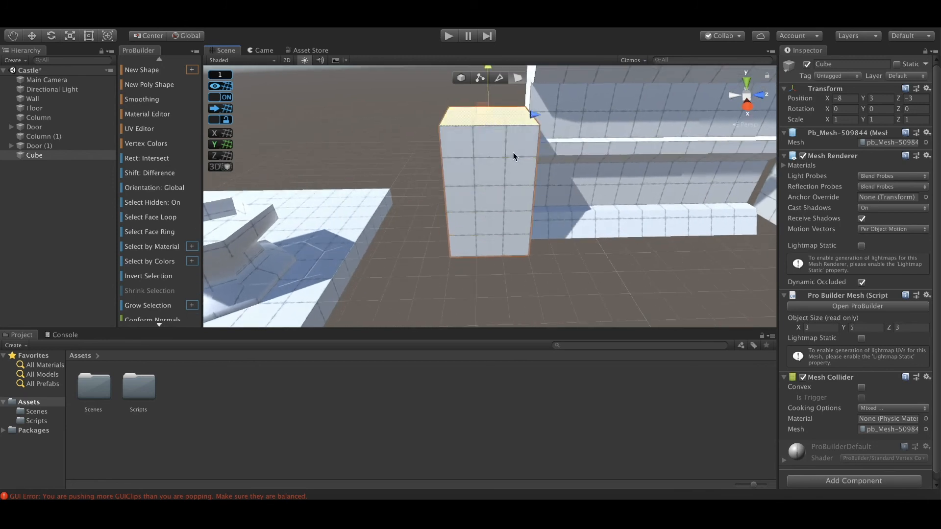
pyautogui.keyDown('alt'); pyautogui.moveTo(565, 200); pyautogui.dragTo(563, 306, button='middle'); pyautogui.keyUp('alt')
pyautogui.moveTo(480, 204); pyautogui.dragTo(473, 121)
pyautogui.keyDown('alt'); pyautogui.moveTo(477, 223); pyautogui.dragTo(565, 165); pyautogui.keyUp('alt')
pyautogui.keyDown('alt'); pyautogui.scroll(-5, 588, 222); pyautogui.keyUp('alt')
pyautogui.keyDown('alt'); pyautogui.scroll(4, 510, 216); pyautogui.keyUp('alt')
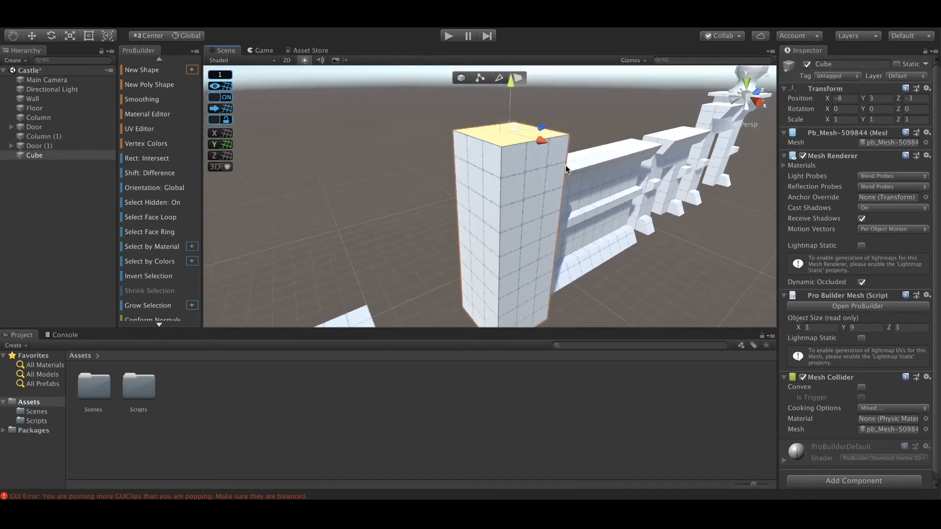
# Step: With snapping off, extrude the pillar's top face into an overhanging cap about 4.66 units wide, bringing the total height to about 9.76
pyautogui.click(224, 99)
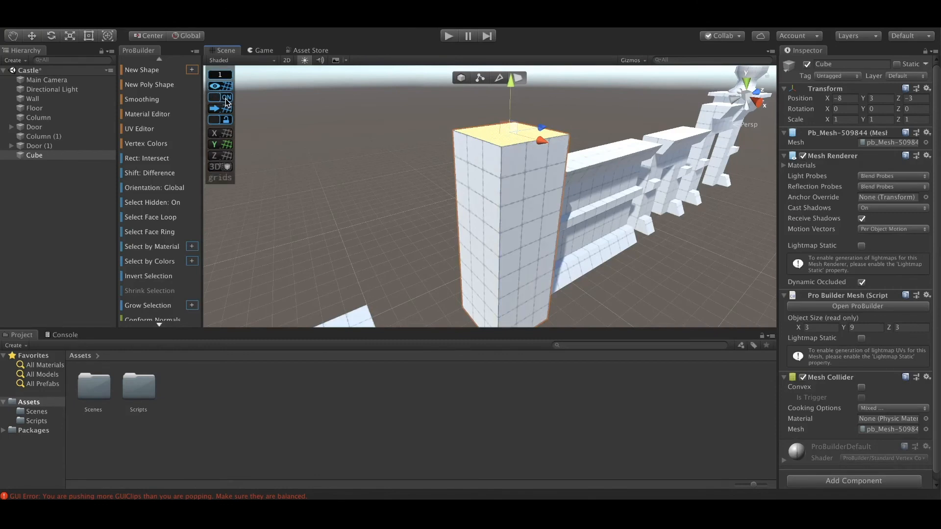
pyautogui.click(225, 98)
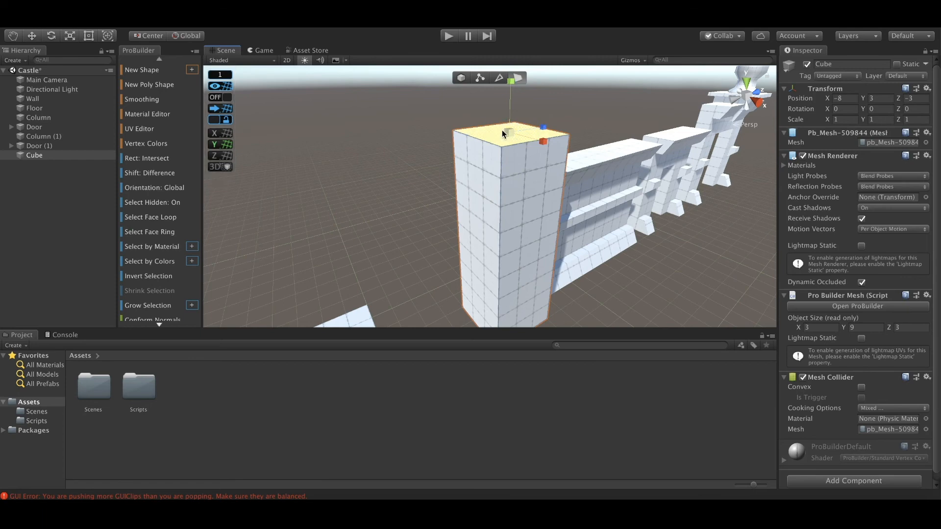
pyautogui.keyDown('shift'); pyautogui.moveTo(508, 131); pyautogui.dragTo(510, 85); pyautogui.keyUp('shift')
pyautogui.click(33, 36)
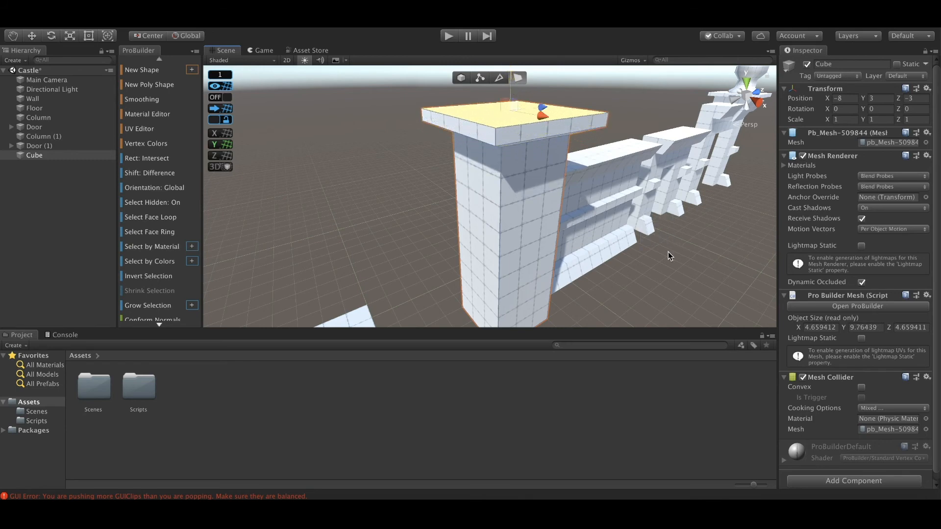
# Step: Insert an edge loop around the pillar's shaft and raise it to the upper part, below the cap
pyautogui.keyDown('alt'); pyautogui.moveTo(668, 252); pyautogui.dragTo(480, 240); pyautogui.keyUp('alt')
pyautogui.moveTo(480, 240)
pyautogui.keyDown('alt'); pyautogui.mouseDown(button='right')
pyautogui.moveTo(523, 252)
pyautogui.moveTo(489, 244)
pyautogui.mouseUp(button='right'); pyautogui.keyUp('alt')
pyautogui.keyDown('alt'); pyautogui.moveTo(489, 243); pyautogui.dragTo(418, 203); pyautogui.keyUp('alt')
pyautogui.keyDown('alt'); pyautogui.moveTo(418, 203); pyautogui.dragTo(506, 225, button='right'); pyautogui.keyUp('alt')
pyautogui.keyDown('alt'); pyautogui.moveTo(506, 224); pyautogui.dragTo(538, 224, button='middle'); pyautogui.keyUp('alt')
pyautogui.moveTo(538, 223)
pyautogui.keyDown('alt'); pyautogui.mouseDown()
pyautogui.moveTo(504, 196)
pyautogui.moveTo(526, 218)
pyautogui.mouseUp(); pyautogui.keyUp('alt')
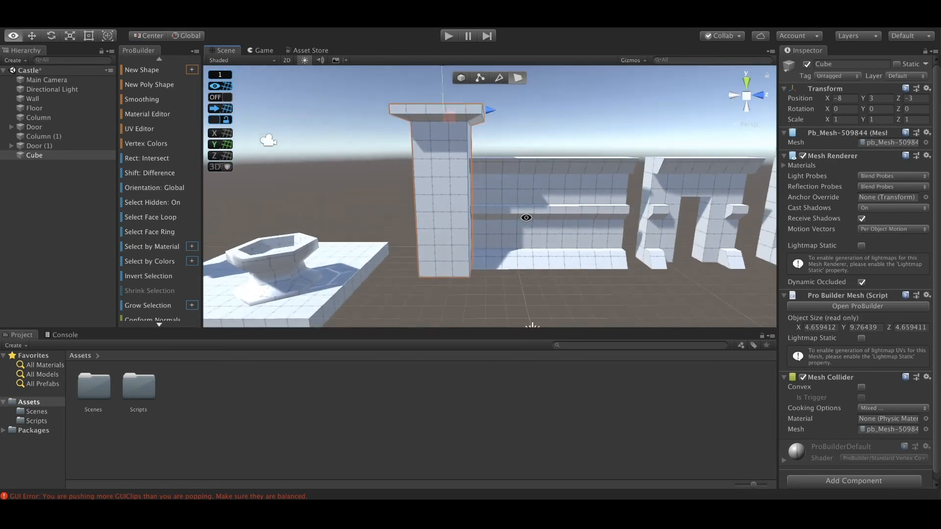
pyautogui.click(498, 82)
pyautogui.click(467, 193)
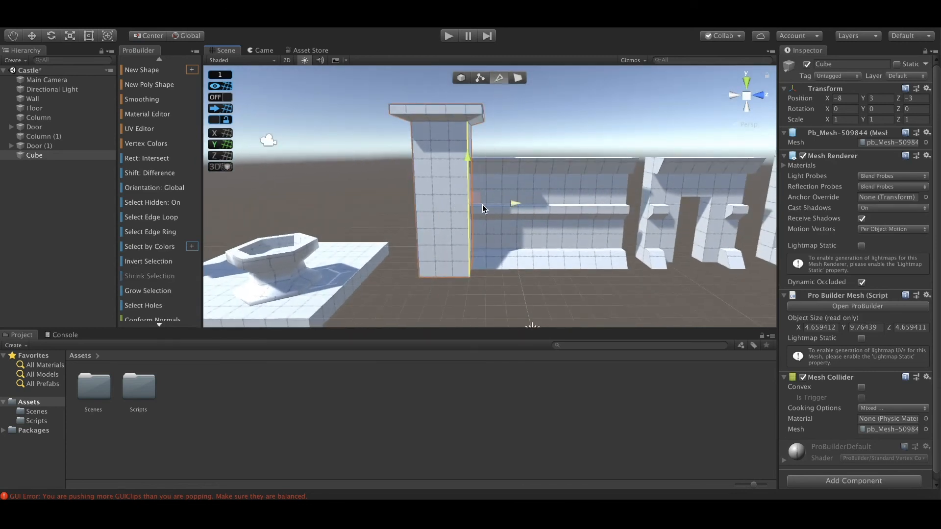
pyautogui.scroll(-5, 162, 216)
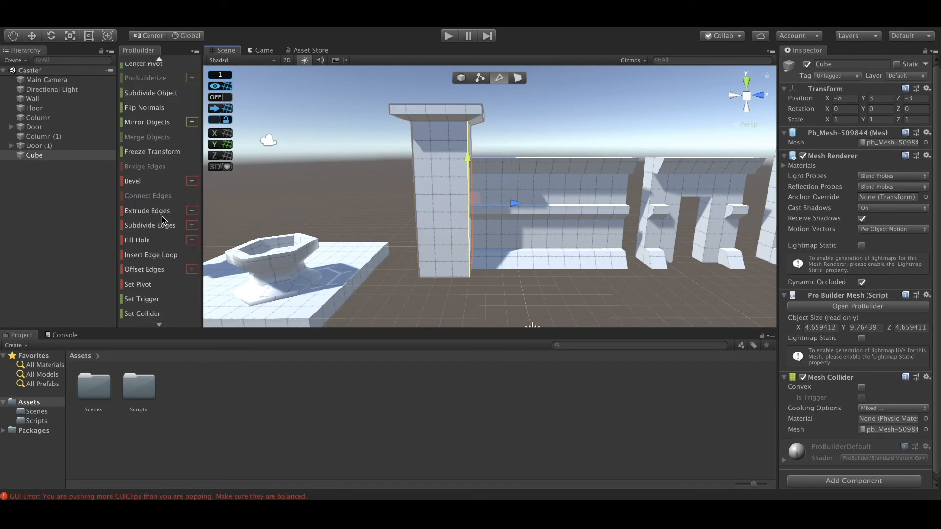
pyautogui.click(162, 256)
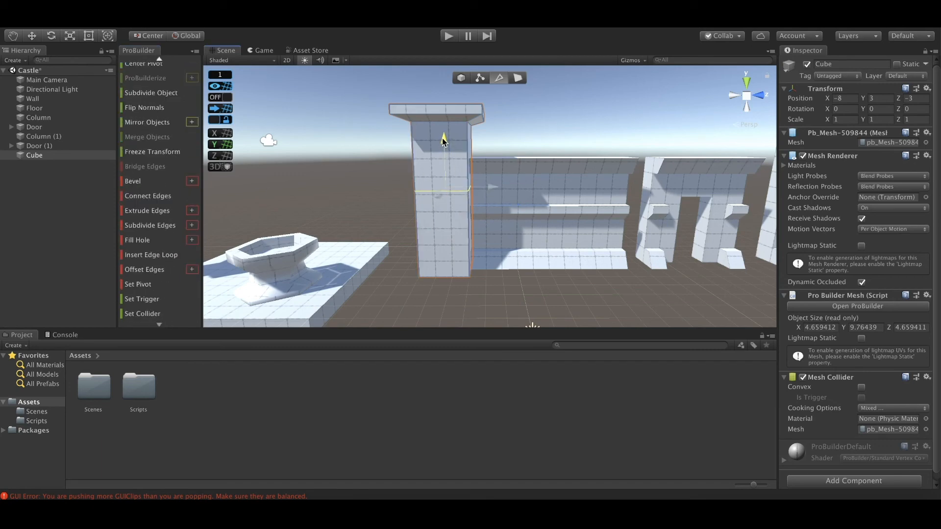
pyautogui.moveTo(442, 138); pyautogui.dragTo(439, 107)
# Step: Insert a second edge loop around the shaft and raise it to just below the first one
pyautogui.click(467, 204)
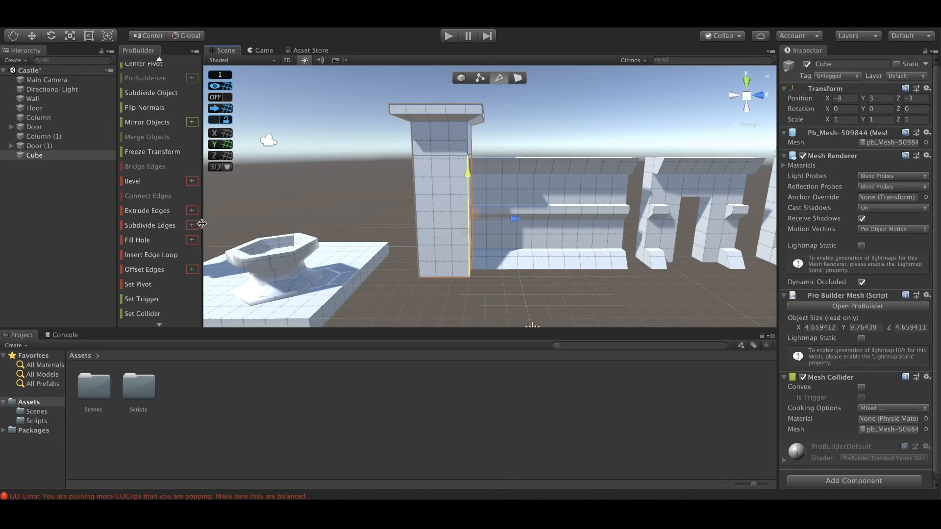
pyautogui.click(151, 254)
pyautogui.moveTo(446, 169); pyautogui.dragTo(450, 132)
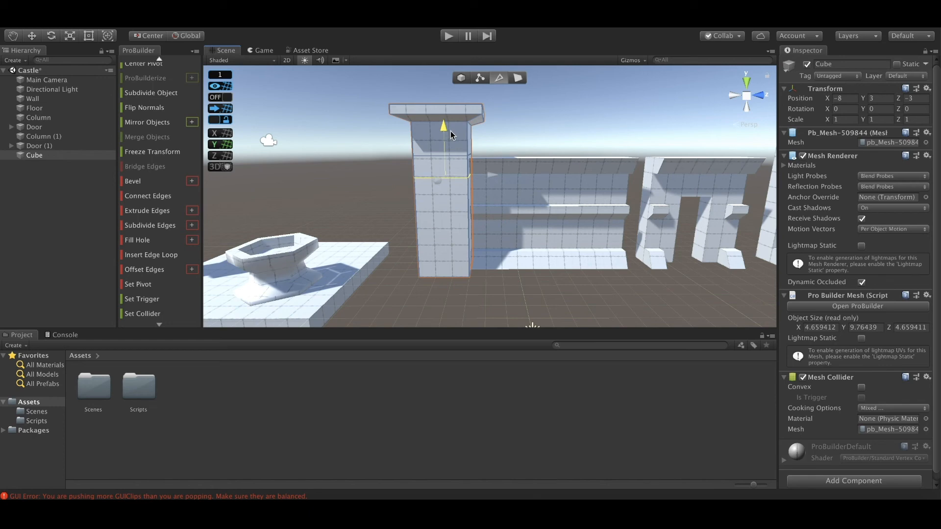
# Step: Select the band of faces between the two edge loops and scale it outward in Z and X into a protruding collar
pyautogui.click(516, 79)
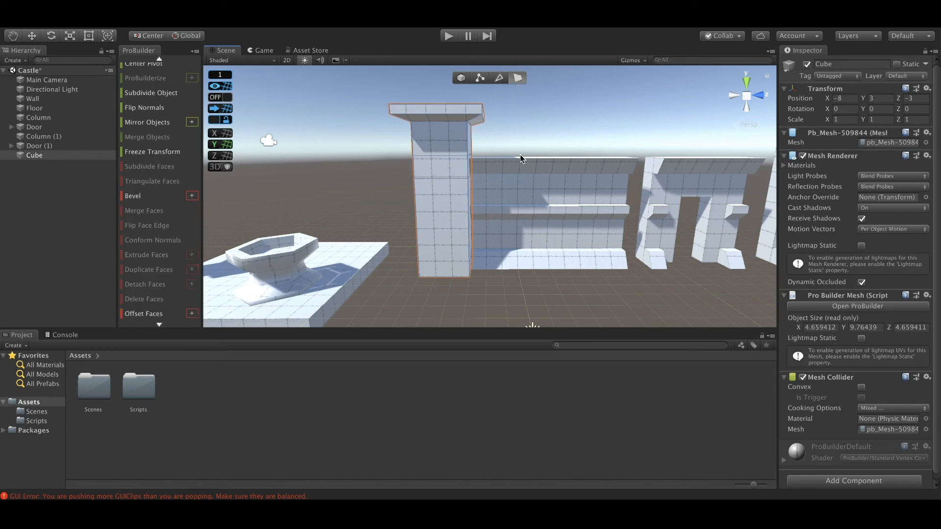
pyautogui.click(443, 166)
pyautogui.moveTo(522, 154); pyautogui.dragTo(385, 171)
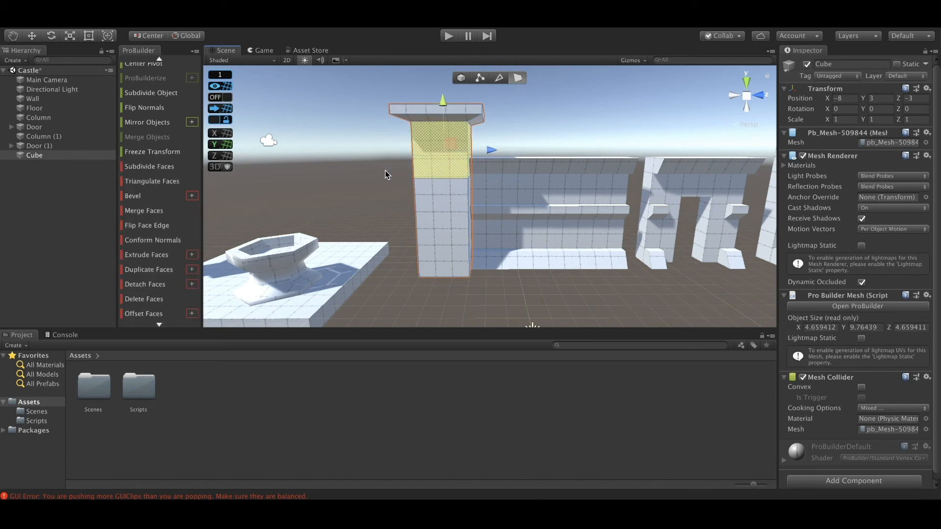
pyautogui.click(544, 136)
pyautogui.keyDown('alt'); pyautogui.moveTo(526, 150); pyautogui.dragTo(531, 138); pyautogui.keyUp('alt')
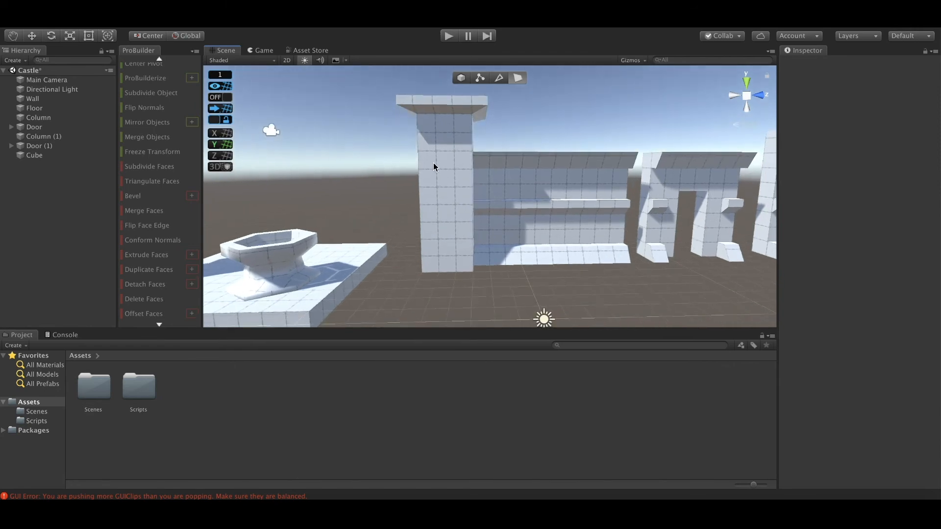
pyautogui.click(433, 167)
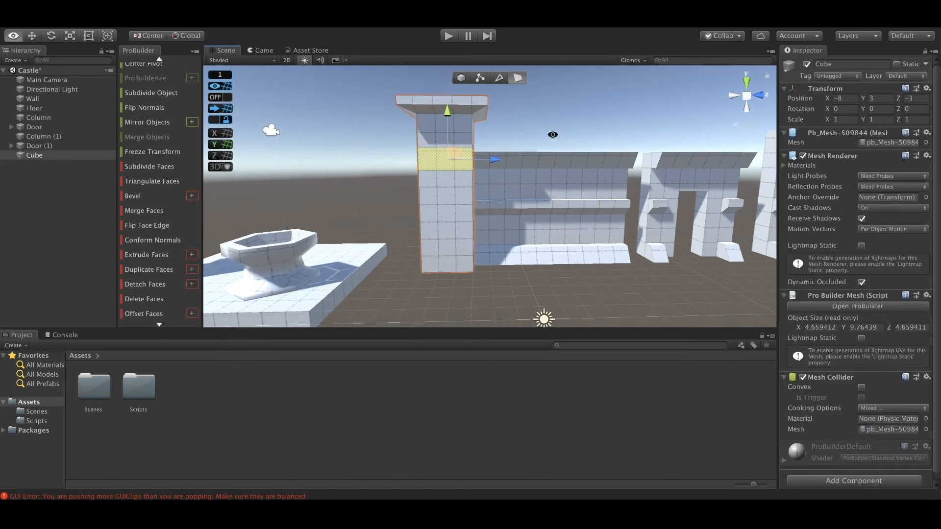
pyautogui.keyDown('alt'); pyautogui.moveTo(386, 166); pyautogui.dragTo(494, 156); pyautogui.keyUp('alt')
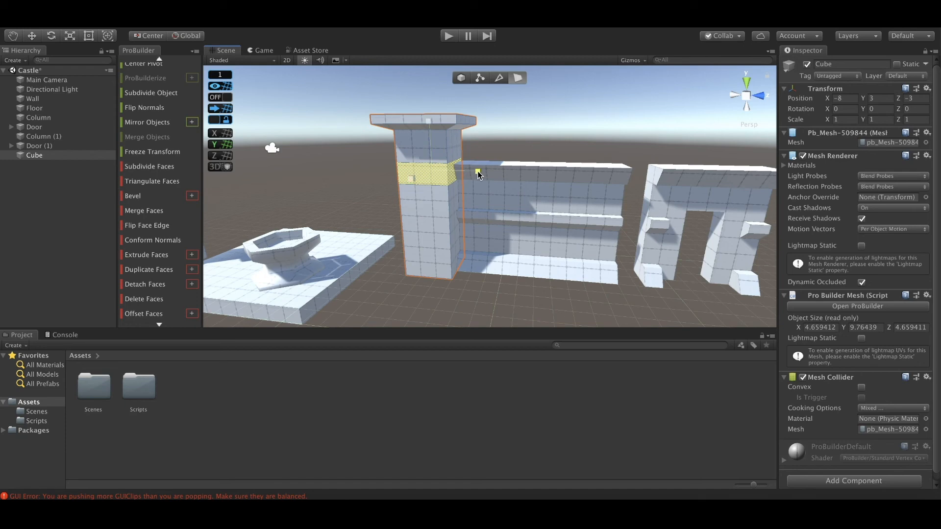
pyautogui.moveTo(478, 175); pyautogui.dragTo(490, 176)
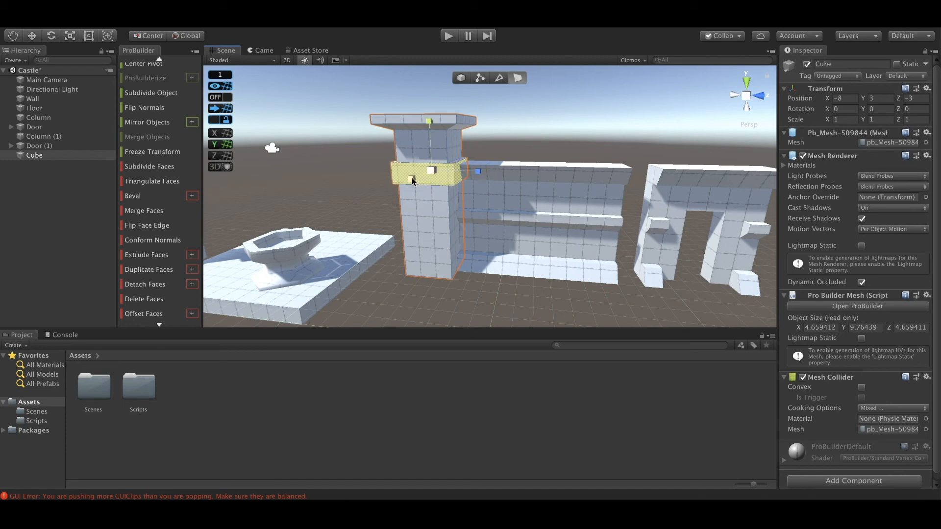
pyautogui.moveTo(411, 178); pyautogui.dragTo(401, 182)
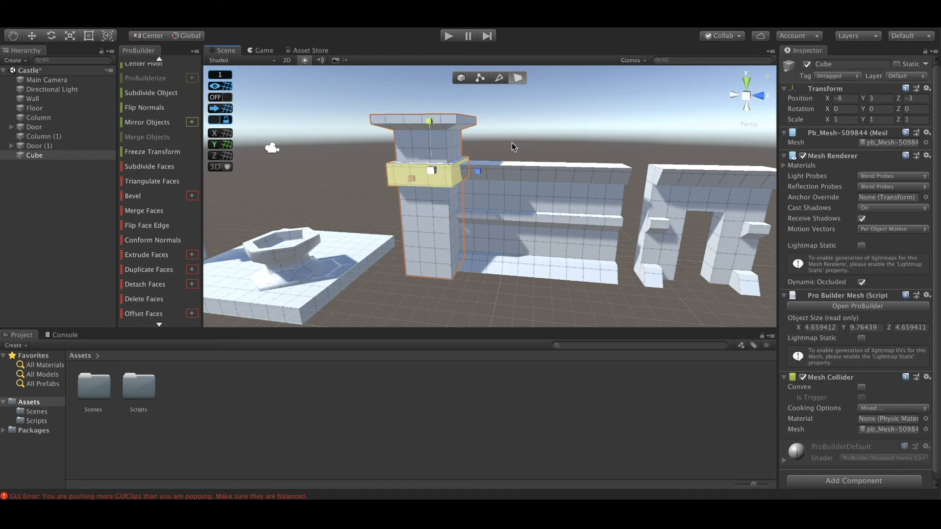
pyautogui.keyDown('alt'); pyautogui.moveTo(512, 147); pyautogui.dragTo(537, 127); pyautogui.keyUp('alt')
pyautogui.moveTo(538, 126)
pyautogui.keyDown('alt'); pyautogui.mouseDown(button='right')
pyautogui.moveTo(519, 130)
pyautogui.moveTo(535, 134)
pyautogui.mouseUp(button='right'); pyautogui.keyUp('alt')
pyautogui.keyDown('alt'); pyautogui.moveTo(535, 133); pyautogui.dragTo(548, 135); pyautogui.keyUp('alt')
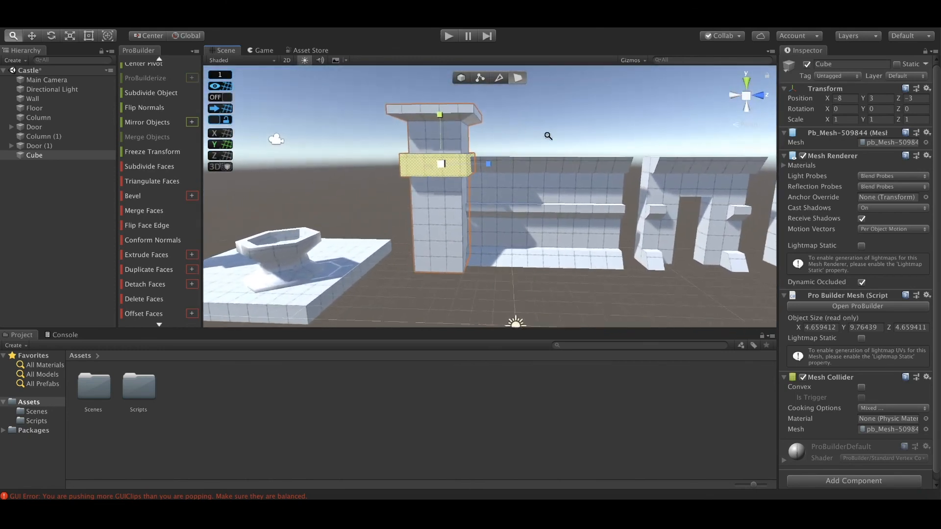
# Step: Insert an edge loop around the pillar's lower shaft and lower it toward the bottom
pyautogui.keyDown('alt'); pyautogui.moveTo(548, 136); pyautogui.dragTo(445, 266, button='right'); pyautogui.keyUp('alt')
pyautogui.click(497, 78)
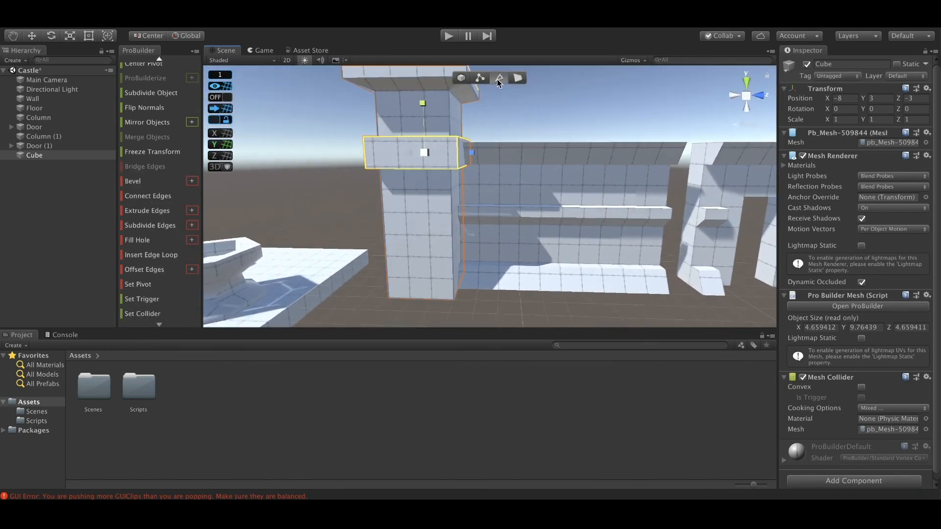
pyautogui.click(447, 272)
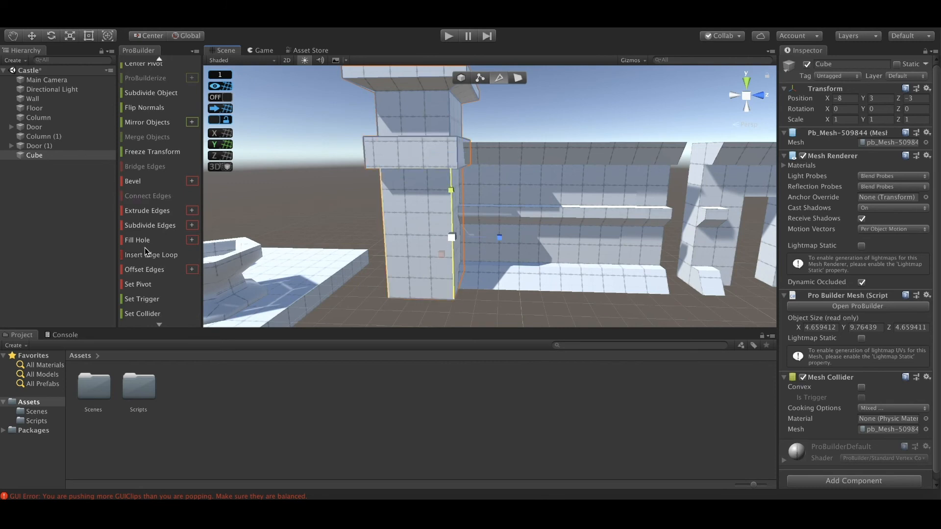
pyautogui.click(165, 255)
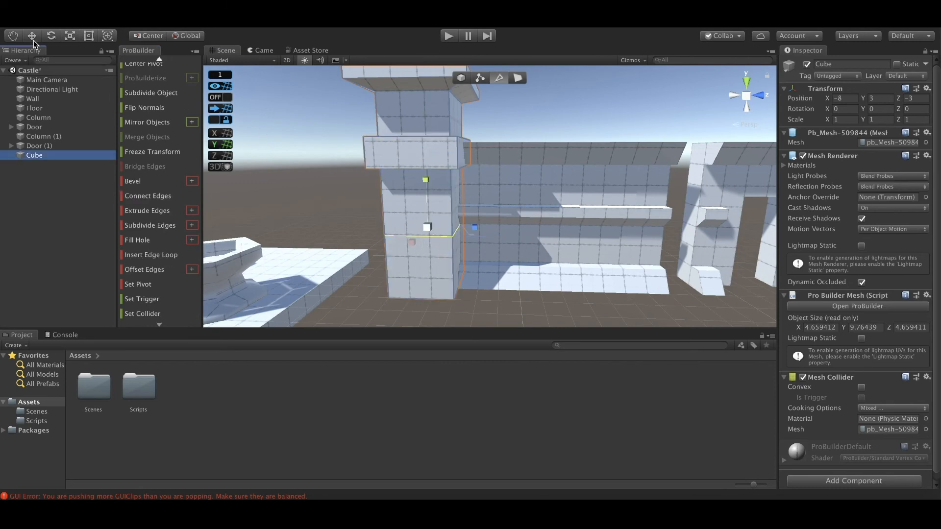
pyautogui.moveTo(427, 184); pyautogui.dragTo(433, 195)
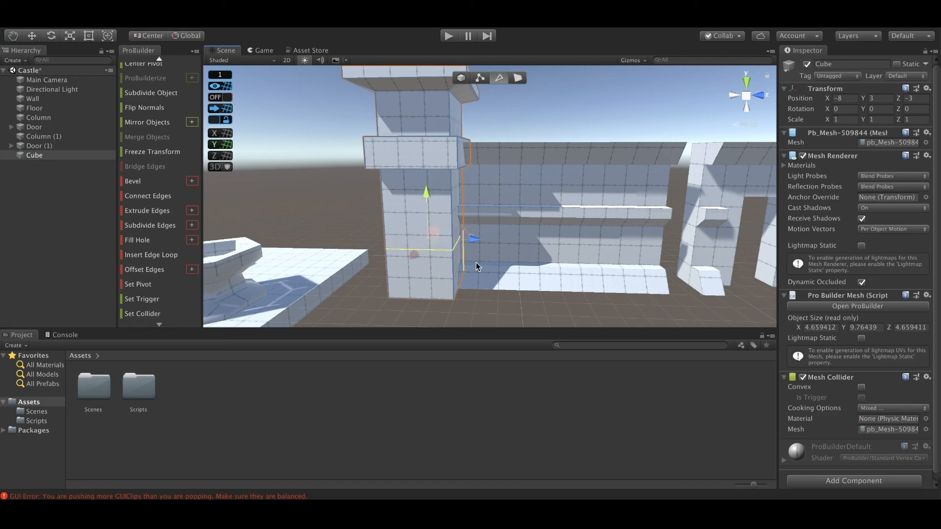
# Step: Select the band of faces below the new edge loop and scale it outward in Z and X into a wider base
pyautogui.click(521, 79)
pyautogui.keyDown('alt'); pyautogui.moveTo(498, 322); pyautogui.dragTo(527, 269); pyautogui.keyUp('alt')
pyautogui.click(455, 240)
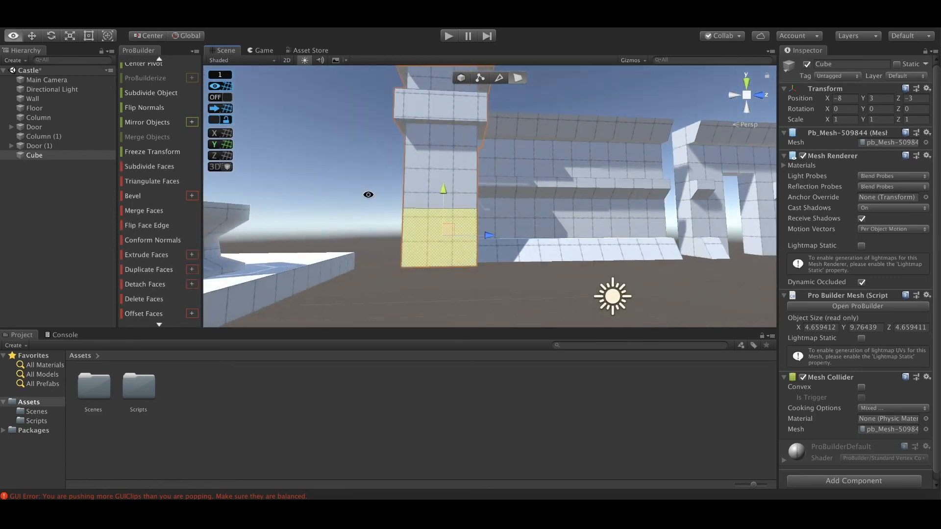
pyautogui.keyDown('alt'); pyautogui.moveTo(368, 194); pyautogui.dragTo(275, 198); pyautogui.keyUp('alt')
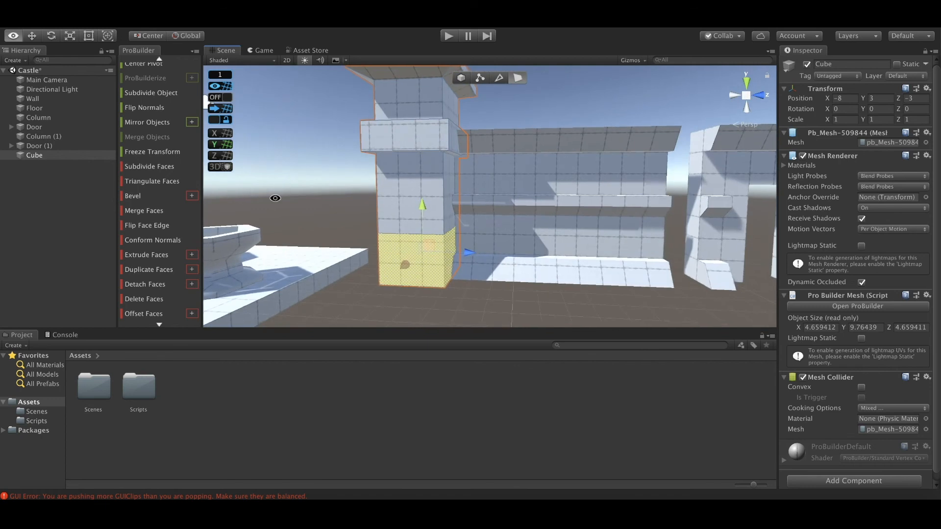
pyautogui.click(70, 37)
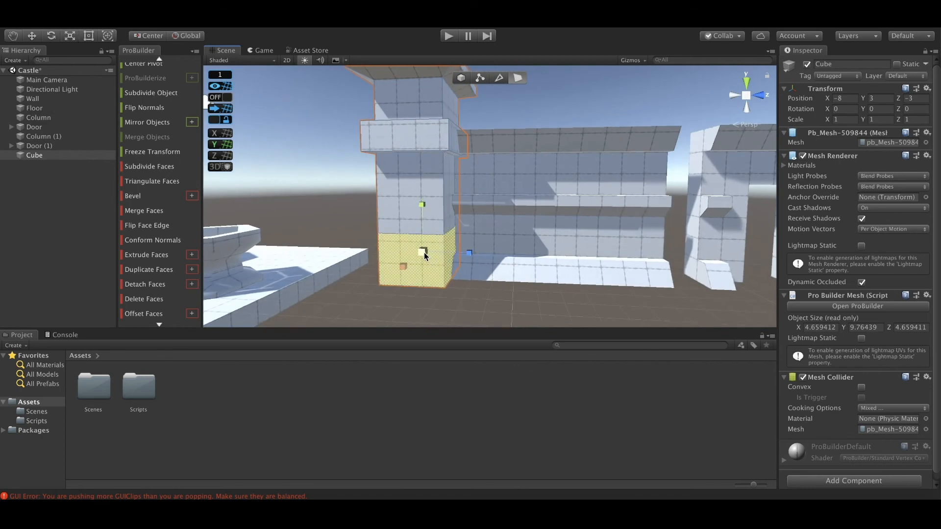
pyautogui.moveTo(469, 254); pyautogui.dragTo(485, 258)
pyautogui.moveTo(402, 269); pyautogui.dragTo(398, 275)
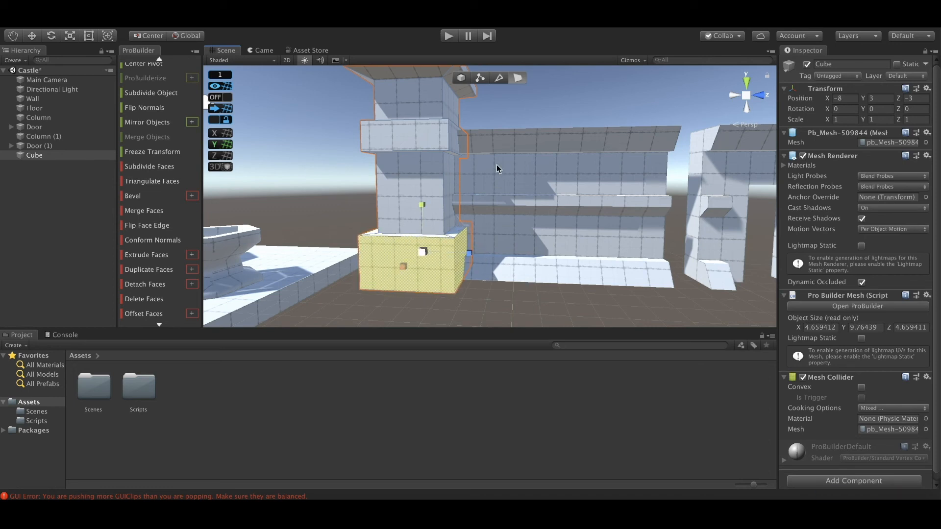
# Step: Turn snapping on and pull the base's front bottom edge outward in X
pyautogui.click(499, 78)
pyautogui.click(403, 292)
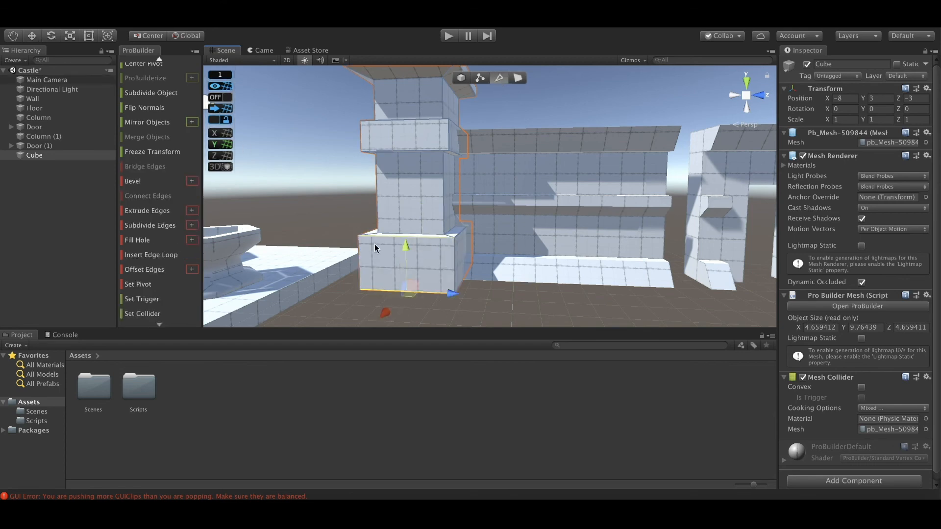
pyautogui.click(220, 97)
pyautogui.moveTo(389, 310); pyautogui.dragTo(381, 315)
pyautogui.keyDown('alt'); pyautogui.moveTo(535, 304); pyautogui.dragTo(637, 311); pyautogui.keyUp('alt')
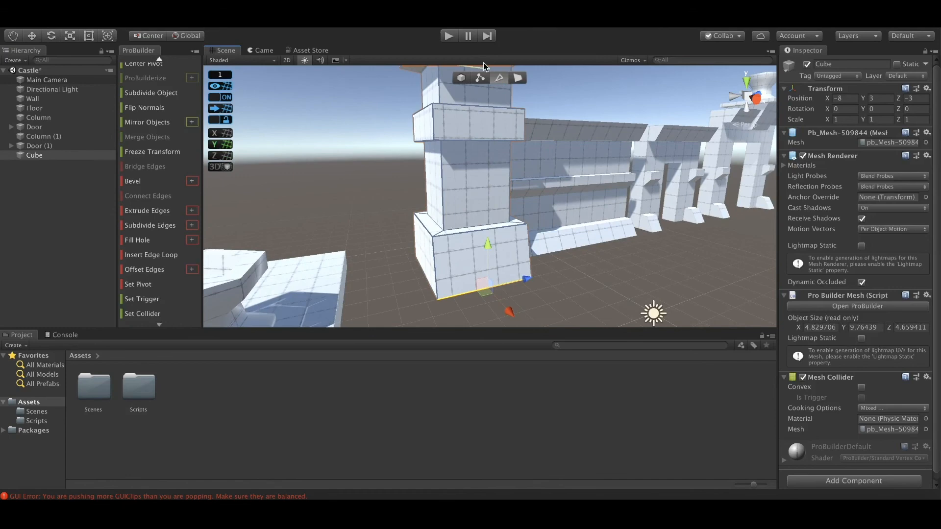
# Step: Set the ProGrids snap value to 0.5 and move the base's two opposite side faces inward along Z
pyautogui.click(517, 78)
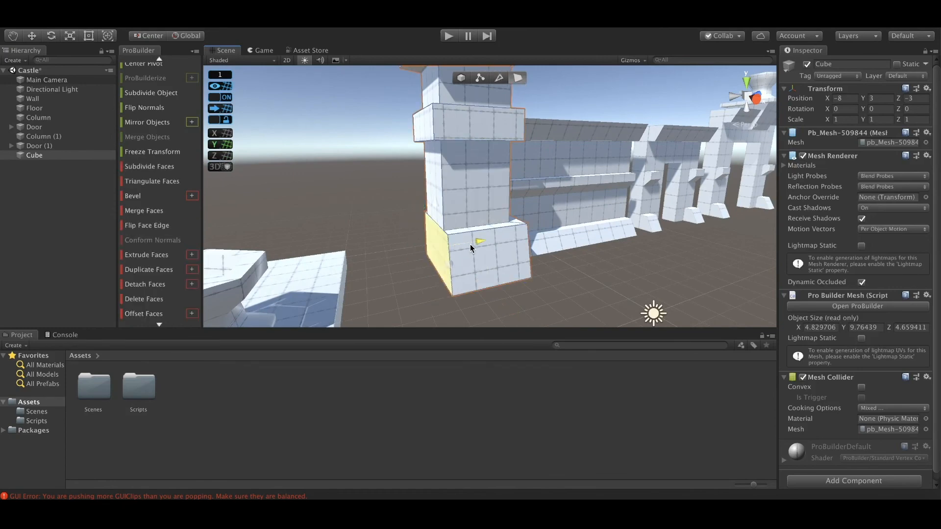
pyautogui.keyDown('alt'); pyautogui.moveTo(463, 245); pyautogui.dragTo(444, 268); pyautogui.keyUp('alt')
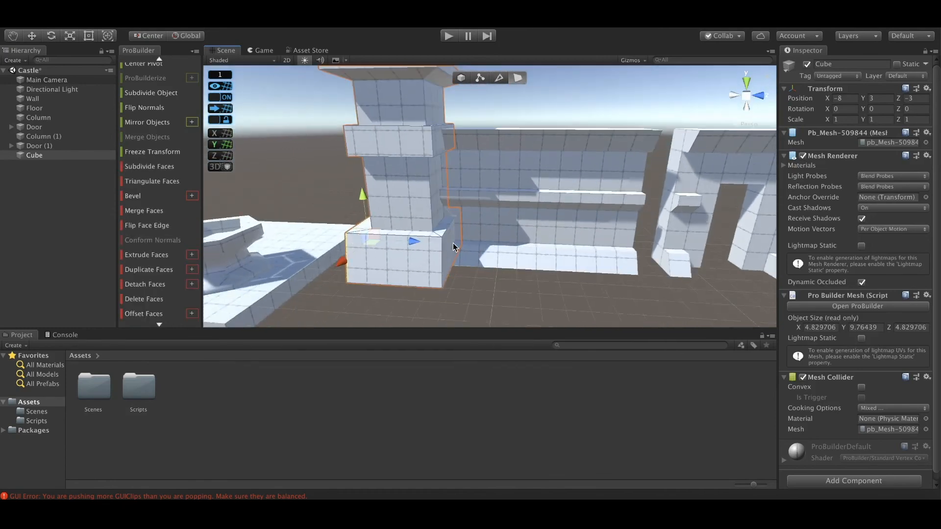
pyautogui.click(221, 75)
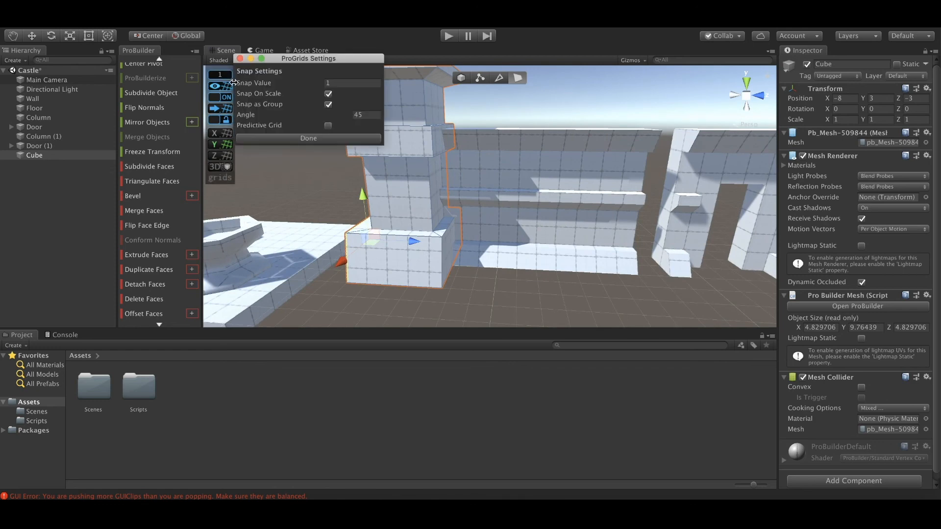
pyautogui.click(348, 84)
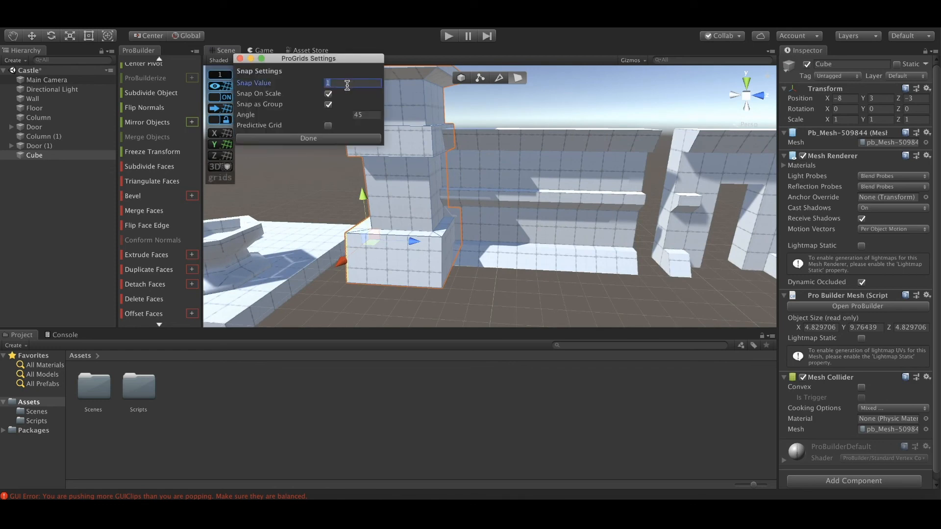
pyautogui.click(343, 142)
pyautogui.moveTo(412, 242); pyautogui.dragTo(416, 244)
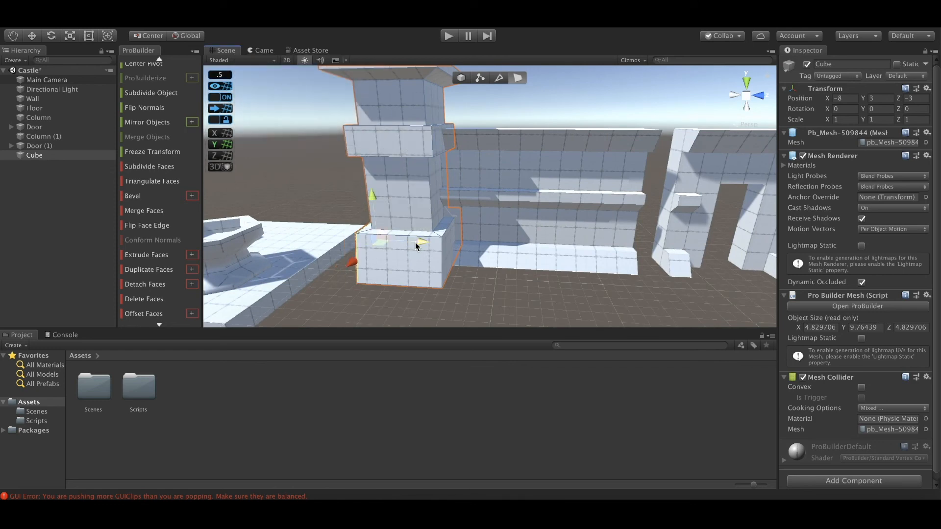
pyautogui.click(451, 241)
pyautogui.moveTo(499, 245); pyautogui.dragTo(490, 243)
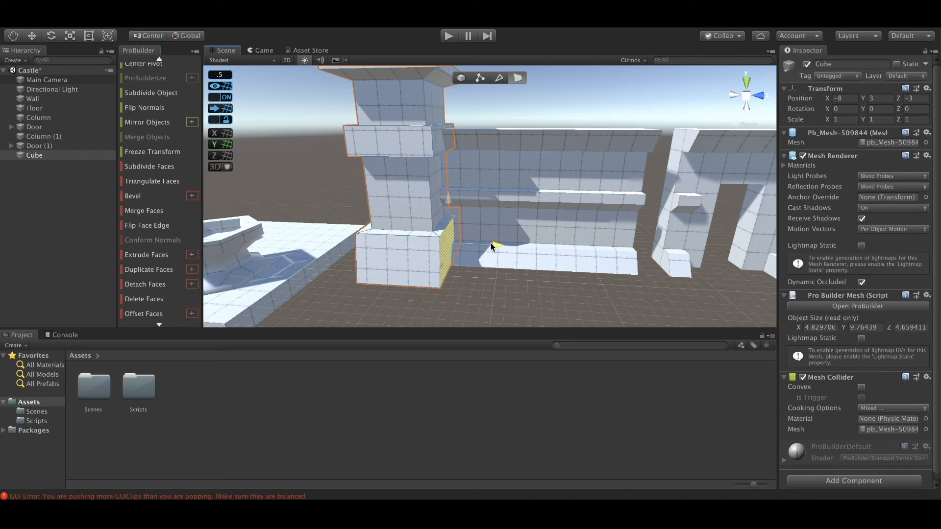
# Step: Inspect the pillar's base from both sides, checking its inner side face and front bottom edge
pyautogui.click(489, 295)
pyautogui.keyDown('alt'); pyautogui.moveTo(442, 260); pyautogui.dragTo(552, 241); pyautogui.keyUp('alt')
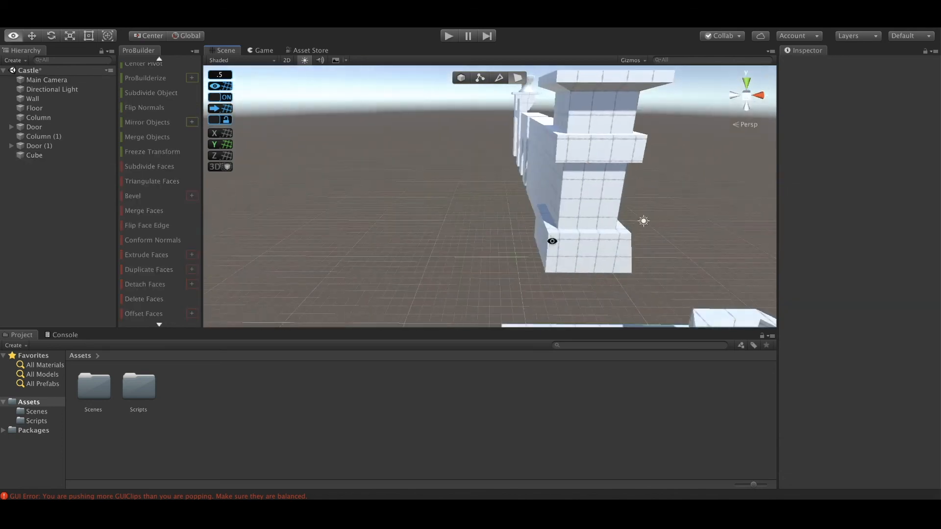
pyautogui.click(542, 246)
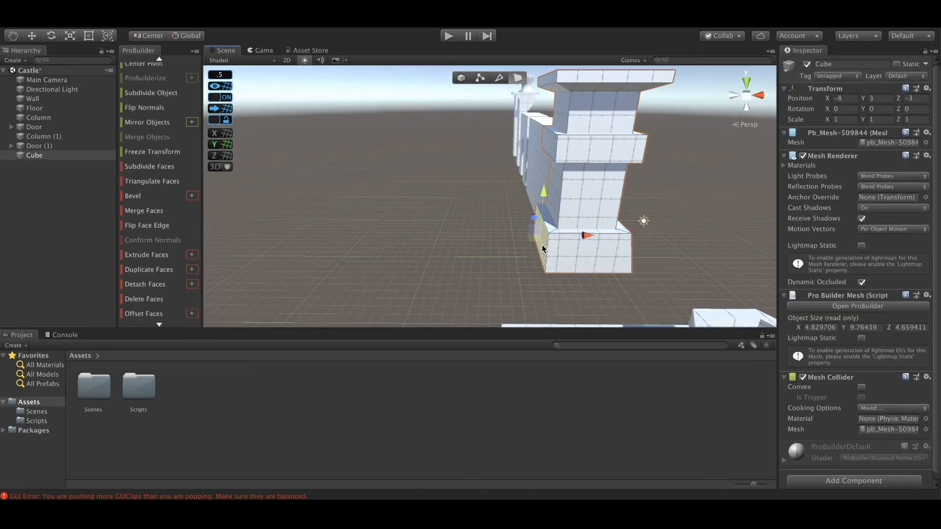
pyautogui.click(650, 236)
pyautogui.keyDown('alt'); pyautogui.moveTo(651, 241); pyautogui.dragTo(444, 232); pyautogui.keyUp('alt')
pyautogui.click(499, 78)
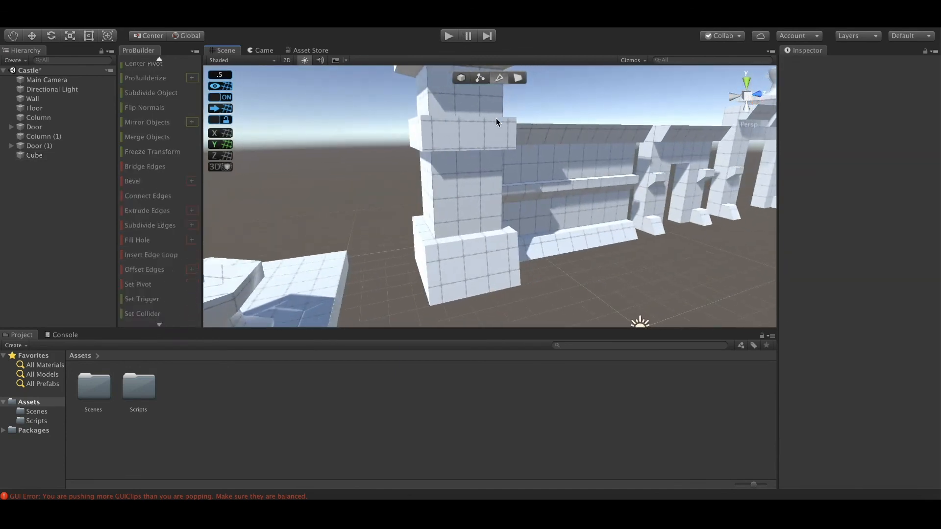
pyautogui.click(481, 293)
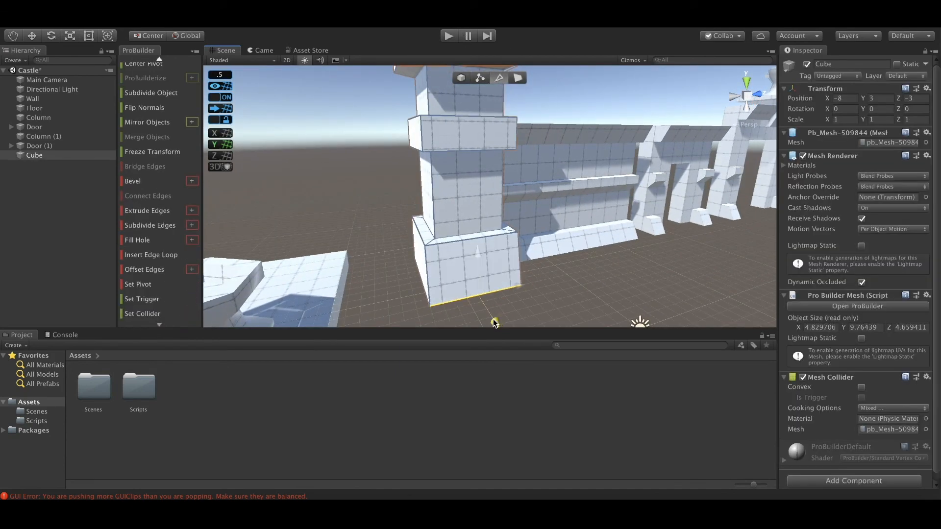
# Step: Look over the whole row of castle pieces from several angles, comparing the pillar with the wall and doorways
pyautogui.click(580, 263)
pyautogui.keyDown('alt'); pyautogui.moveTo(580, 264); pyautogui.dragTo(495, 263); pyautogui.keyUp('alt')
pyautogui.keyDown('alt'); pyautogui.moveTo(494, 263); pyautogui.dragTo(465, 248, button='right'); pyautogui.keyUp('alt')
pyautogui.moveTo(557, 252); pyautogui.dragTo(521, 267, button='middle')
pyautogui.keyDown('alt'); pyautogui.moveTo(521, 266); pyautogui.dragTo(450, 232); pyautogui.keyUp('alt')
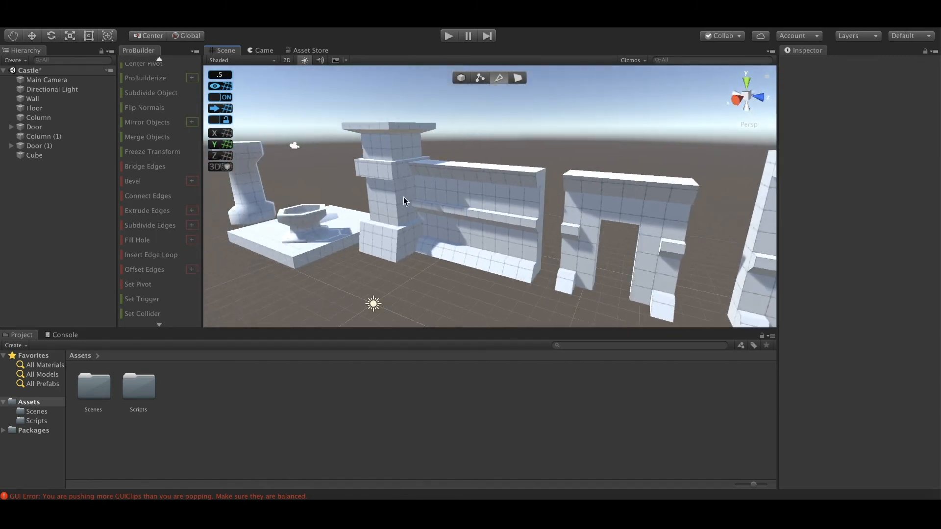
pyautogui.moveTo(441, 244); pyautogui.dragTo(452, 251, button='middle')
pyautogui.keyDown('alt'); pyautogui.moveTo(452, 250); pyautogui.dragTo(513, 248); pyautogui.keyUp('alt')
pyautogui.click(460, 78)
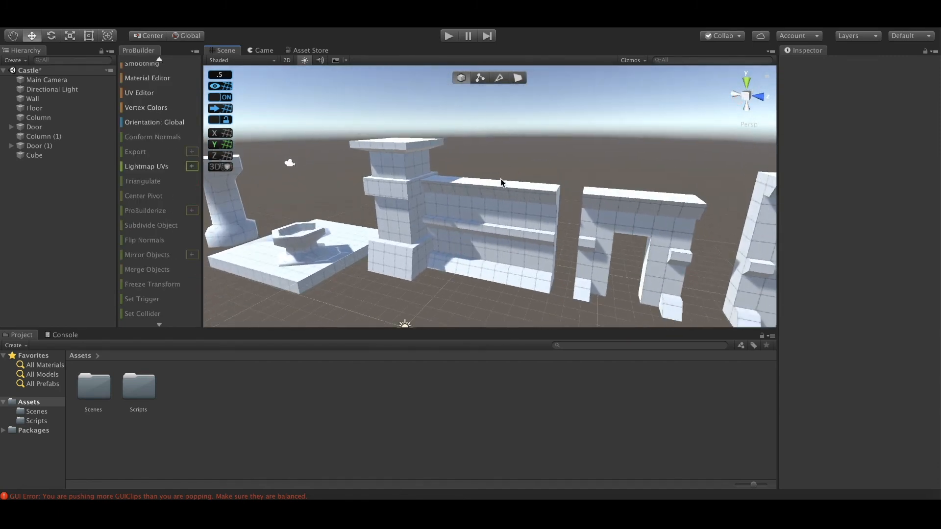
pyautogui.click(505, 265)
pyautogui.click(625, 224)
pyautogui.click(706, 152)
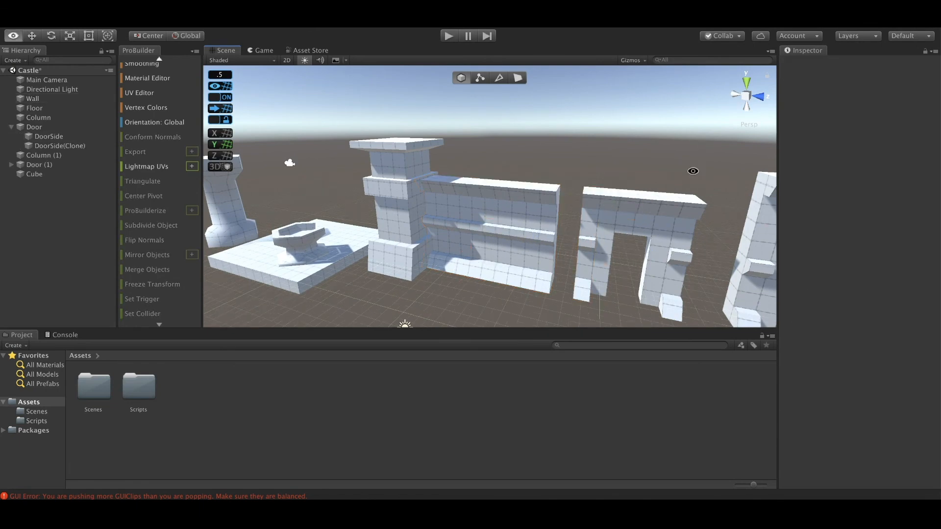
pyautogui.keyDown('alt'); pyautogui.moveTo(706, 153); pyautogui.dragTo(580, 263); pyautogui.keyUp('alt')
pyautogui.keyDown('alt'); pyautogui.moveTo(580, 262); pyautogui.dragTo(533, 241, button='right'); pyautogui.keyUp('alt')
pyautogui.keyDown('alt'); pyautogui.moveTo(533, 242); pyautogui.dragTo(509, 256); pyautogui.keyUp('alt')
pyautogui.keyDown('alt'); pyautogui.moveTo(510, 256); pyautogui.dragTo(561, 259, button='right'); pyautogui.keyUp('alt')
pyautogui.keyDown('alt'); pyautogui.moveTo(561, 259); pyautogui.dragTo(533, 260); pyautogui.keyUp('alt')
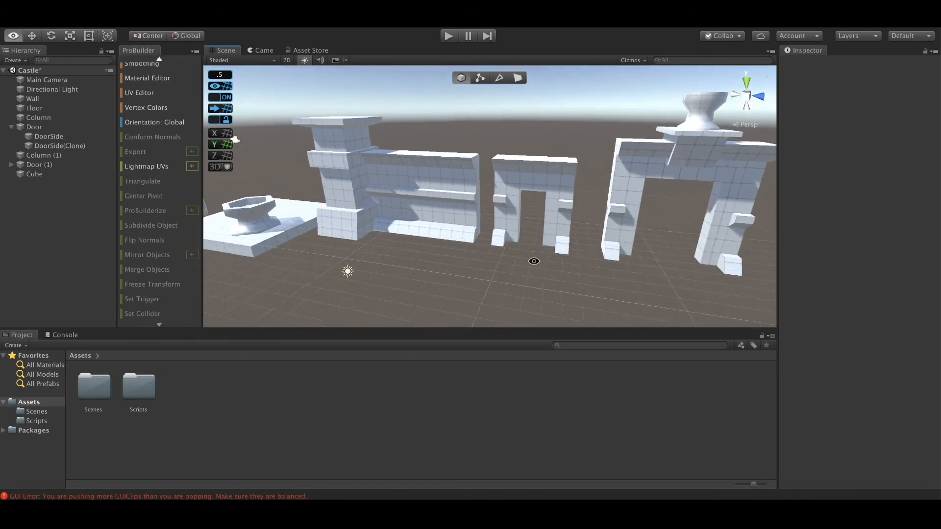
pyautogui.keyDown('alt'); pyautogui.moveTo(534, 260); pyautogui.dragTo(454, 245, button='right'); pyautogui.keyUp('alt')
pyautogui.keyDown('alt'); pyautogui.moveTo(453, 245); pyautogui.dragTo(462, 256); pyautogui.keyUp('alt')
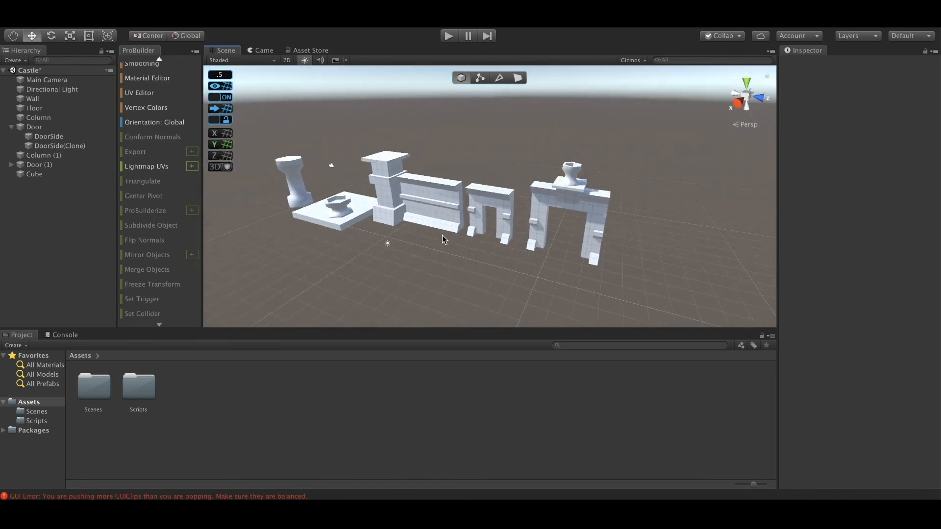
pyautogui.scroll(3, 517, 183)
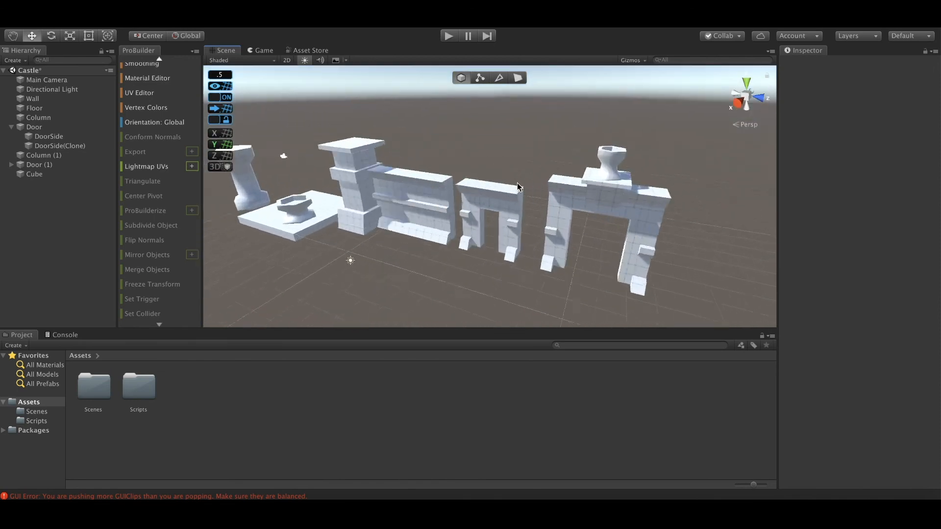
pyautogui.click(492, 197)
pyautogui.keyDown('alt'); pyautogui.moveTo(428, 161); pyautogui.dragTo(510, 156); pyautogui.keyUp('alt')
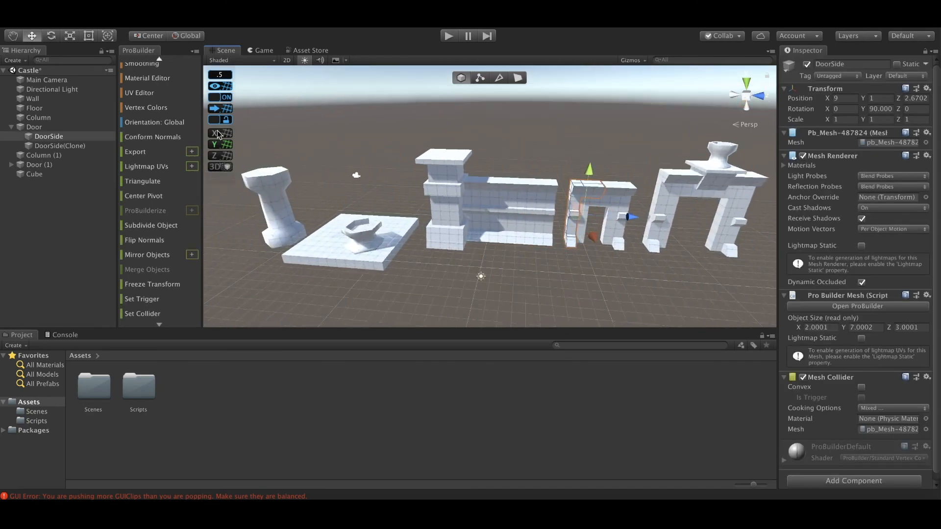
# Step: Build a ProBuilder stair with 14 steps, width 6, height 3, depth 6 and built sides
pyautogui.scroll(3, 151, 98)
pyautogui.click(191, 69)
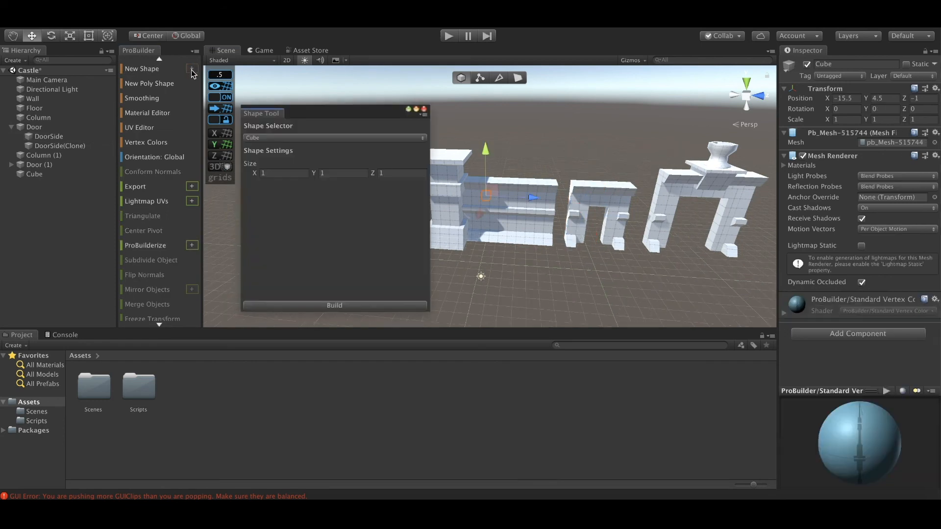
pyautogui.click(325, 138)
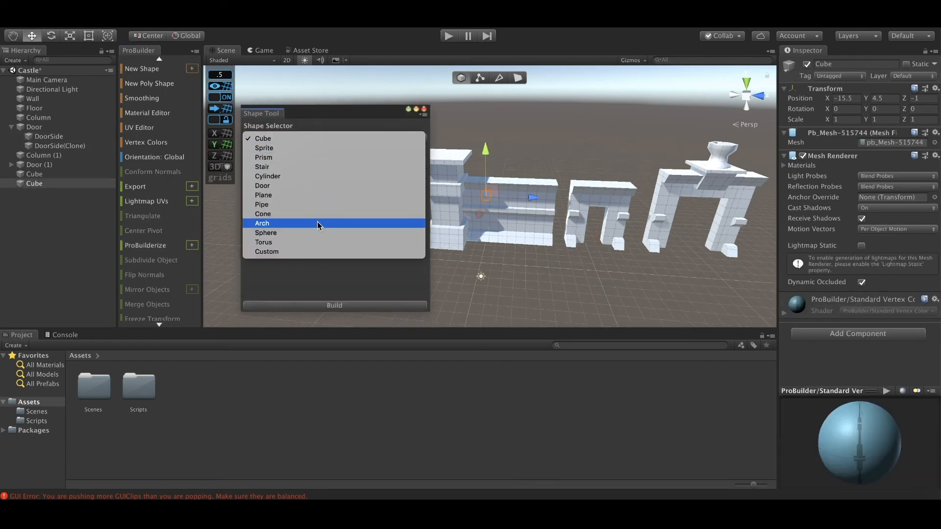
pyautogui.click(336, 166)
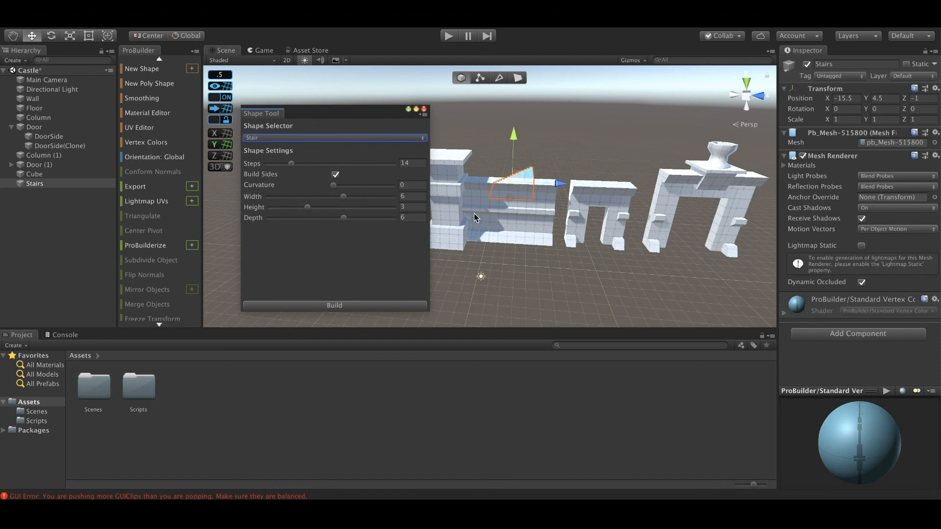
pyautogui.click(351, 305)
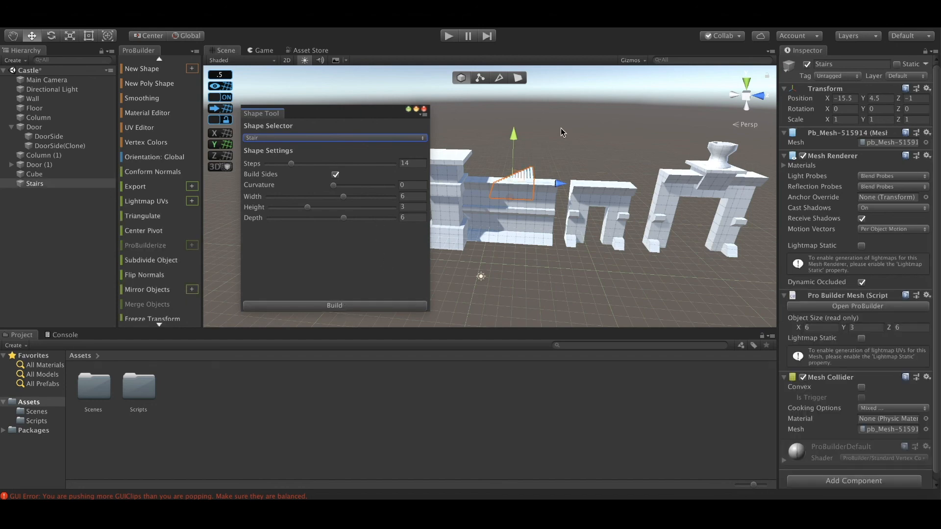
pyautogui.click(424, 110)
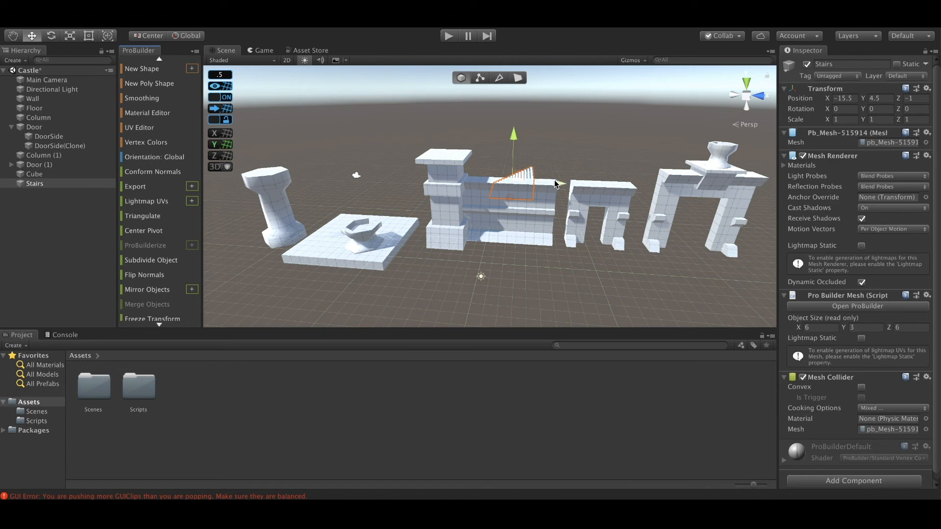
# Step: Rotate the stairs to -90 degrees about the Y axis
pyautogui.click(51, 35)
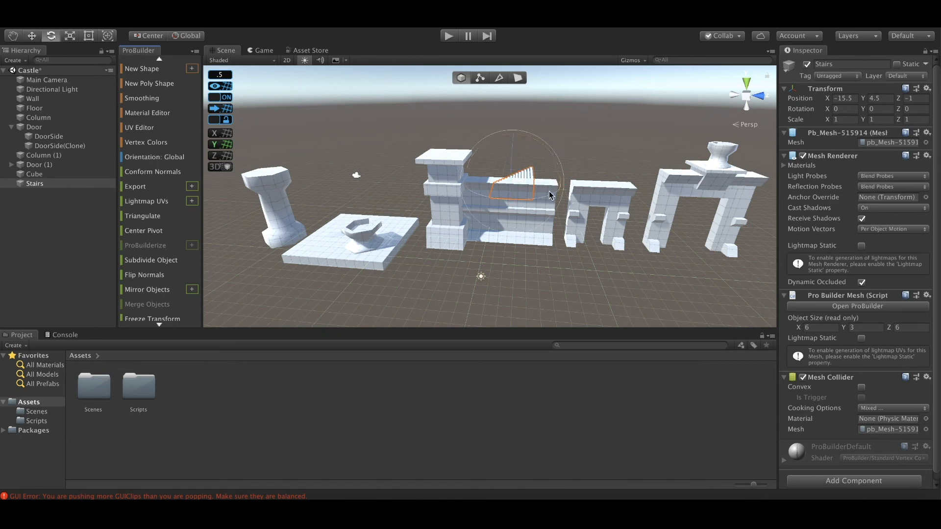
pyautogui.moveTo(549, 195); pyautogui.dragTo(662, 184)
pyautogui.click(31, 36)
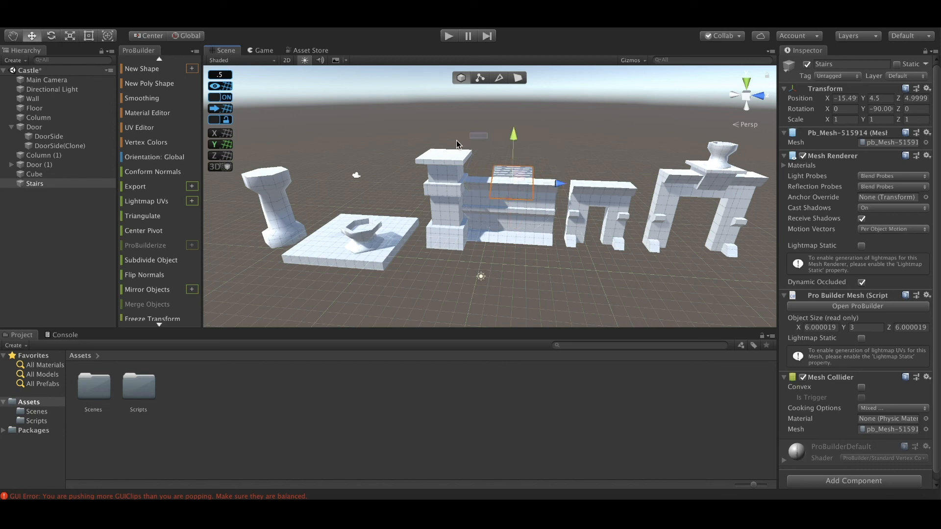
# Step: Move the stairs in front of the large doorway, to X 4 and Z 29
pyautogui.keyDown('alt'); pyautogui.moveTo(417, 162); pyautogui.dragTo(384, 239); pyautogui.keyUp('alt')
pyautogui.keyDown('alt'); pyautogui.moveTo(519, 203); pyautogui.dragTo(608, 235); pyautogui.keyUp('alt')
pyautogui.moveTo(556, 253); pyautogui.dragTo(539, 232)
pyautogui.moveTo(409, 236); pyautogui.dragTo(515, 276)
pyautogui.keyDown('alt'); pyautogui.moveTo(590, 237); pyautogui.dragTo(524, 225); pyautogui.keyUp('alt')
pyautogui.moveTo(523, 234); pyautogui.dragTo(505, 236, button='middle')
pyautogui.keyDown('alt'); pyautogui.moveTo(504, 237); pyautogui.dragTo(556, 181); pyautogui.keyUp('alt')
pyautogui.moveTo(557, 181); pyautogui.dragTo(618, 211, button='middle')
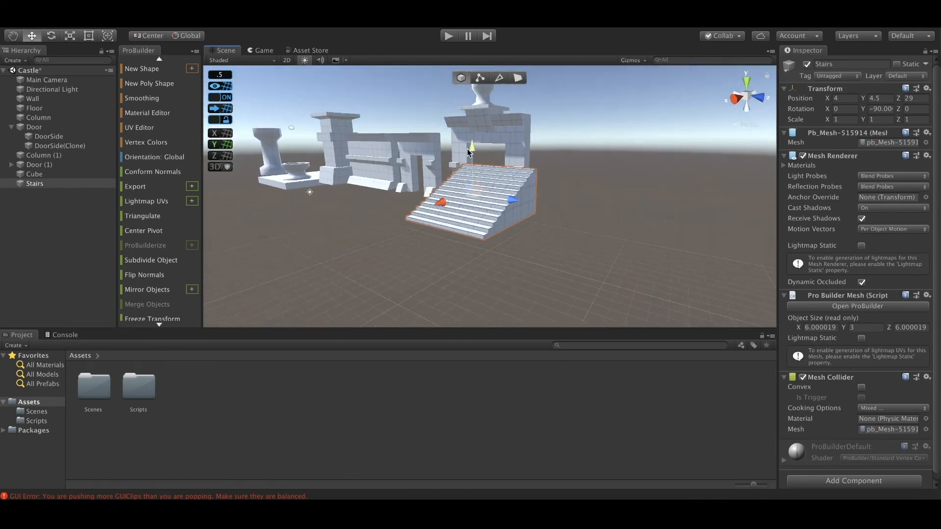
# Step: Move the stairs beside the large doorway, to X -5.5, Y 3 and Z 35
pyautogui.moveTo(469, 151); pyautogui.dragTo(472, 166)
pyautogui.moveTo(472, 166); pyautogui.dragTo(460, 279, button='middle')
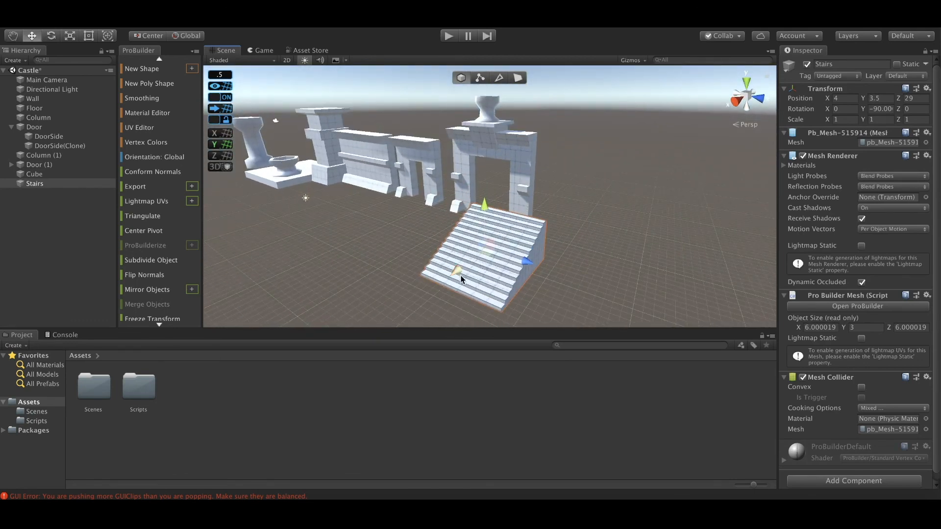
pyautogui.moveTo(460, 279); pyautogui.dragTo(537, 221)
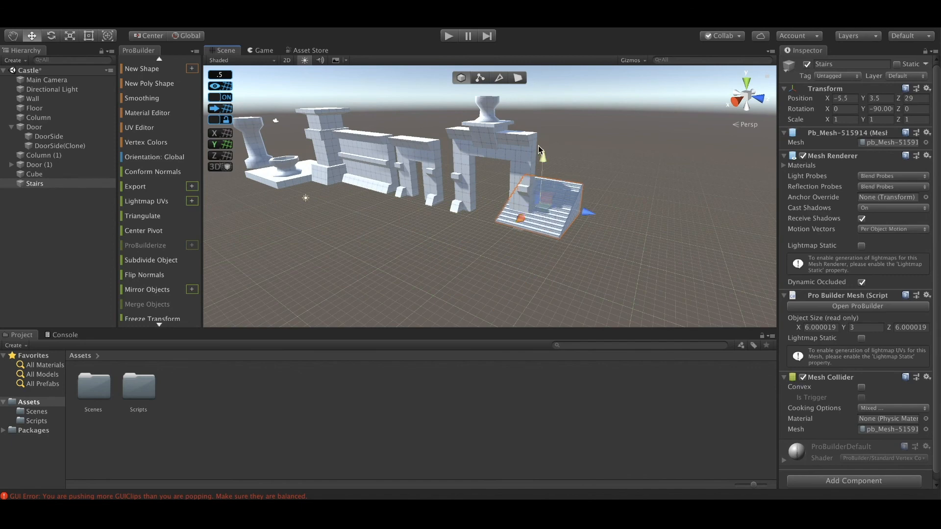
pyautogui.moveTo(541, 152); pyautogui.dragTo(606, 145)
pyautogui.moveTo(621, 196); pyautogui.dragTo(658, 199)
pyautogui.keyDown('alt'); pyautogui.moveTo(645, 241); pyautogui.dragTo(627, 264); pyautogui.keyUp('alt')
pyautogui.moveTo(642, 215); pyautogui.dragTo(530, 268)
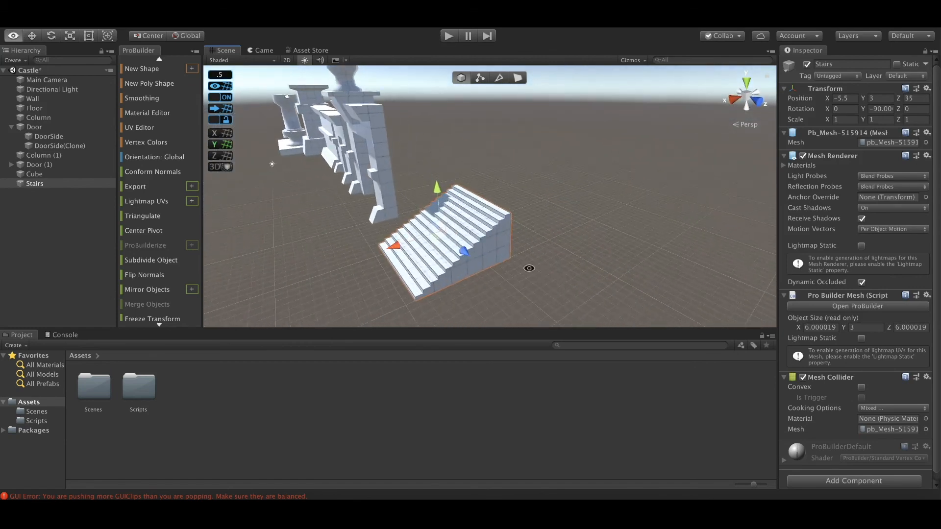
# Step: Build a ProBuilder cube measuring 1 by 1 by 1 near the stairs
pyautogui.keyDown('alt'); pyautogui.moveTo(529, 268); pyautogui.dragTo(559, 234, button='middle'); pyautogui.keyUp('alt')
pyautogui.scroll(3, 525, 231)
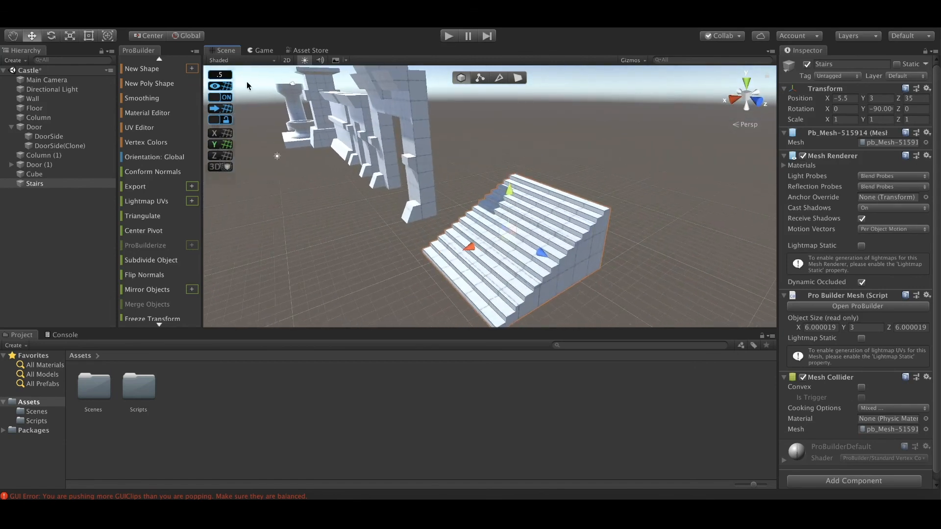
pyautogui.click(195, 69)
pyautogui.click(295, 141)
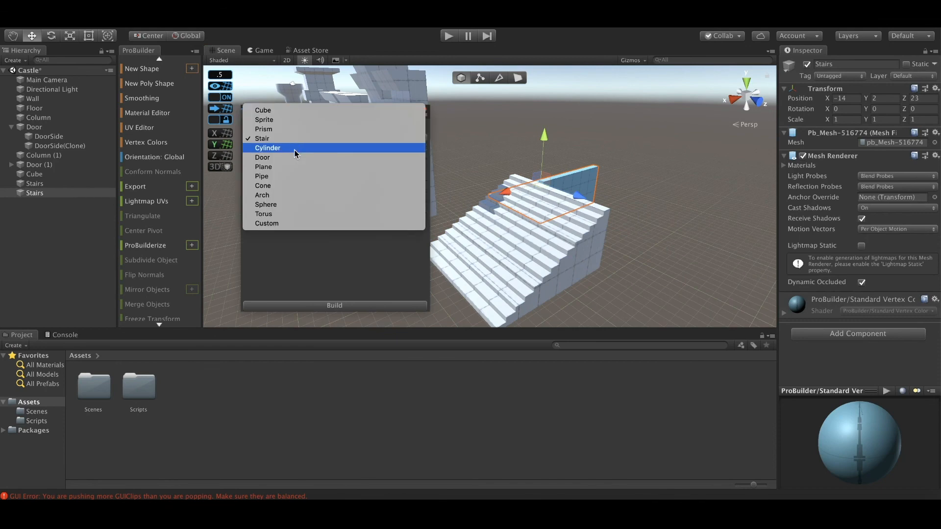
pyautogui.click(285, 111)
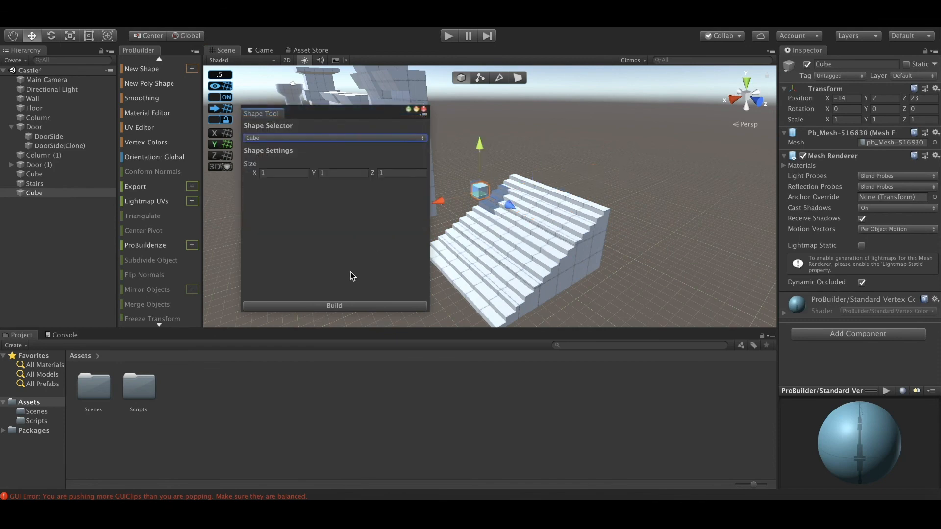
pyautogui.click(347, 308)
# Step: Move the cube beside the lowest steps on the doorway side of the stairs, to X -6.5, Y 3 and Z 29
pyautogui.keyDown('alt'); pyautogui.moveTo(532, 215); pyautogui.dragTo(529, 218); pyautogui.keyUp('alt')
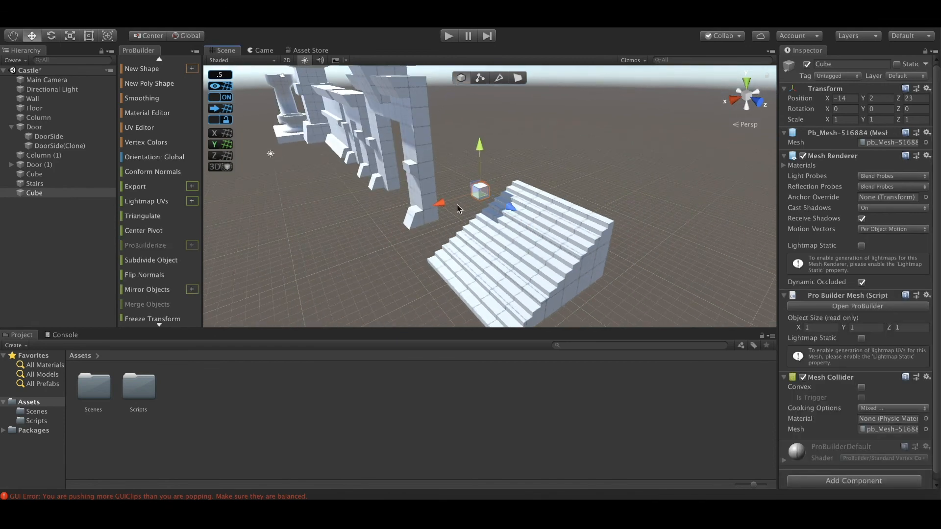
pyautogui.moveTo(422, 210); pyautogui.dragTo(403, 204)
pyautogui.moveTo(418, 169); pyautogui.dragTo(423, 214)
pyautogui.keyDown('alt'); pyautogui.moveTo(473, 230); pyautogui.dragTo(462, 177); pyautogui.keyUp('alt')
pyautogui.moveTo(510, 220); pyautogui.dragTo(589, 236)
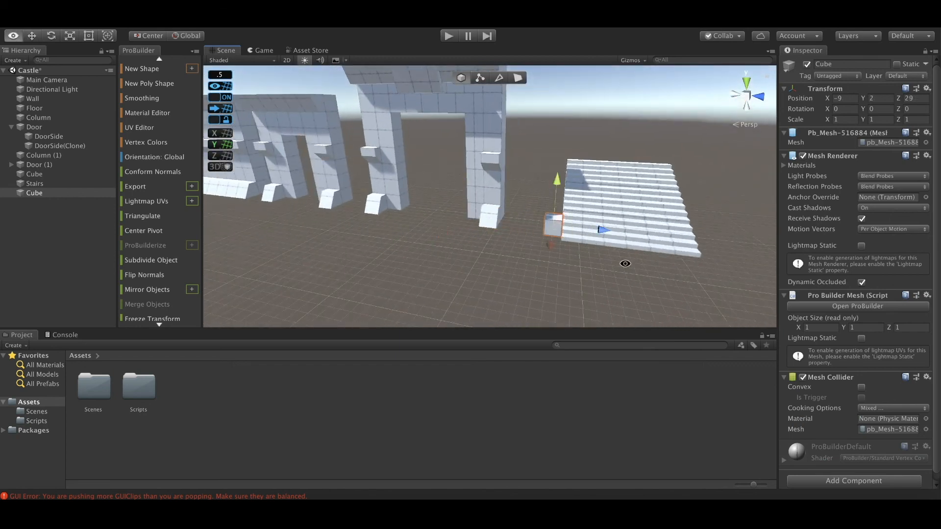
pyautogui.keyDown('alt'); pyautogui.moveTo(626, 263); pyautogui.dragTo(496, 293); pyautogui.keyUp('alt')
pyautogui.moveTo(430, 268); pyautogui.dragTo(391, 282)
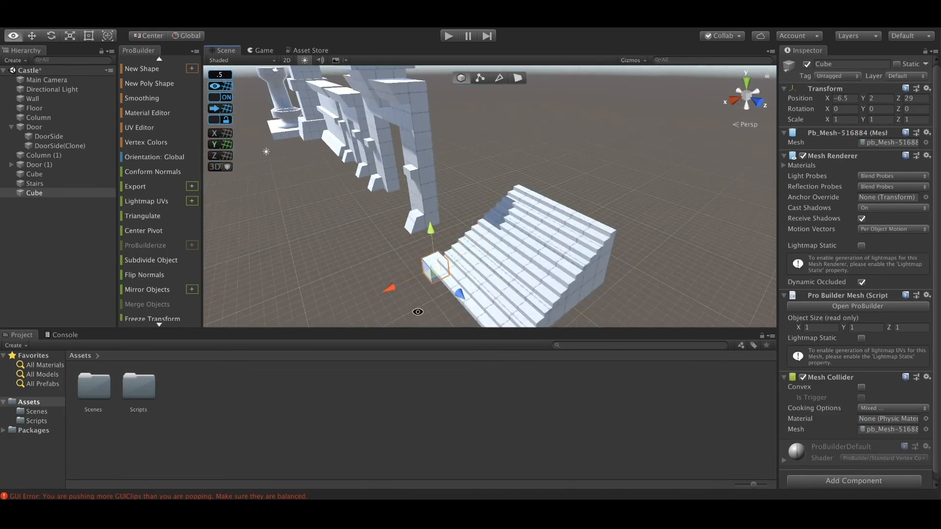
pyautogui.keyDown('alt'); pyautogui.moveTo(416, 311); pyautogui.dragTo(481, 280); pyautogui.keyUp('alt')
pyautogui.moveTo(496, 213); pyautogui.dragTo(491, 192)
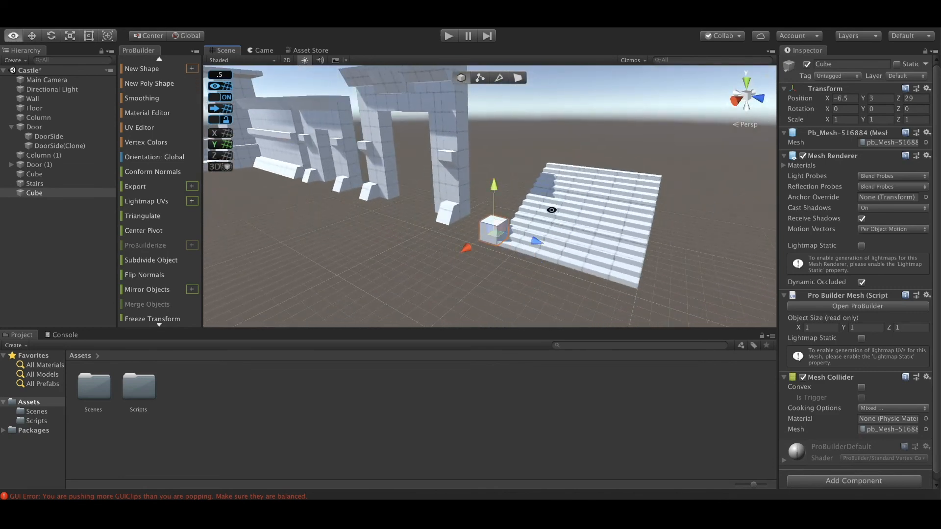
# Step: Extrude the cube's rear face along the stairs to a length of about 6 and raise the new section's top to a total height of 3.5
pyautogui.keyDown('alt'); pyautogui.moveTo(550, 208); pyautogui.dragTo(483, 208); pyautogui.keyUp('alt')
pyautogui.keyDown('alt'); pyautogui.moveTo(475, 203); pyautogui.dragTo(510, 222, button='right'); pyautogui.keyUp('alt')
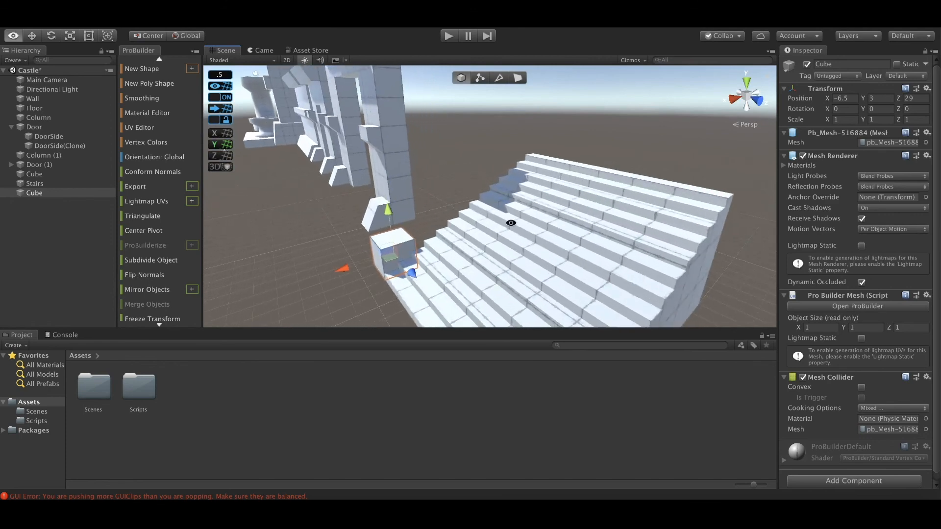
pyautogui.keyDown('alt'); pyautogui.moveTo(510, 223); pyautogui.dragTo(441, 266); pyautogui.keyUp('alt')
pyautogui.click(520, 78)
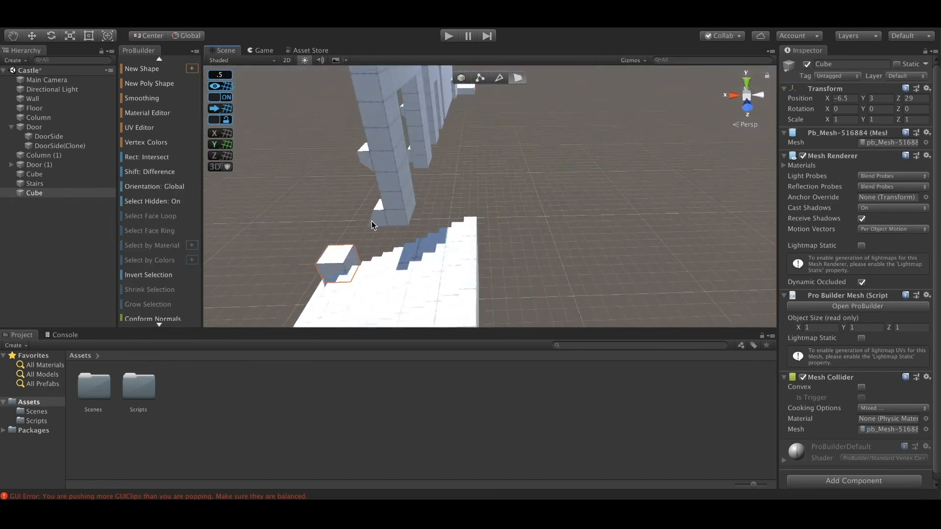
pyautogui.click(350, 263)
pyautogui.moveTo(313, 268); pyautogui.dragTo(432, 269)
pyautogui.keyDown('alt'); pyautogui.moveTo(556, 258); pyautogui.dragTo(690, 141); pyautogui.keyUp('alt')
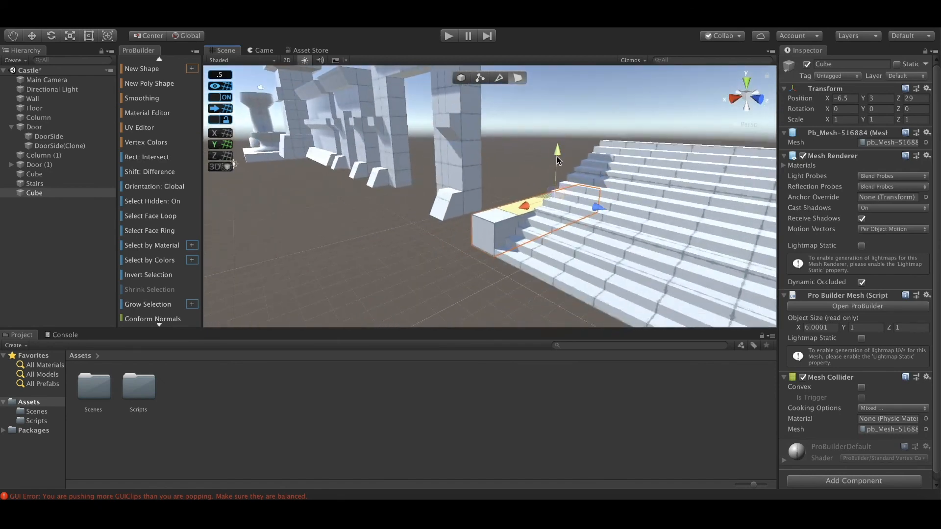
pyautogui.moveTo(558, 157); pyautogui.dragTo(555, 93)
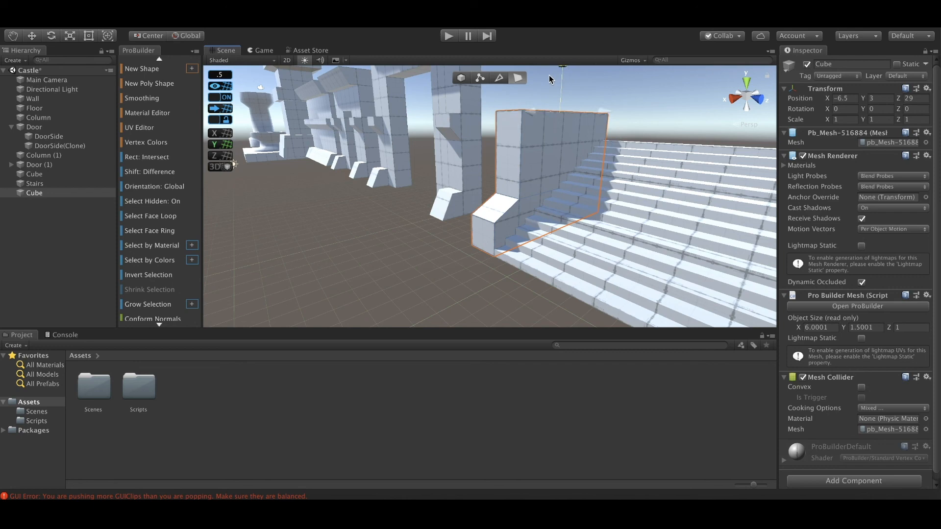
pyautogui.moveTo(551, 79); pyautogui.dragTo(550, 84)
# Step: Slope the railing block's top along the stairs by lowering its front upper edge and raising its rear upper edge to a total height of 4
pyautogui.click(499, 78)
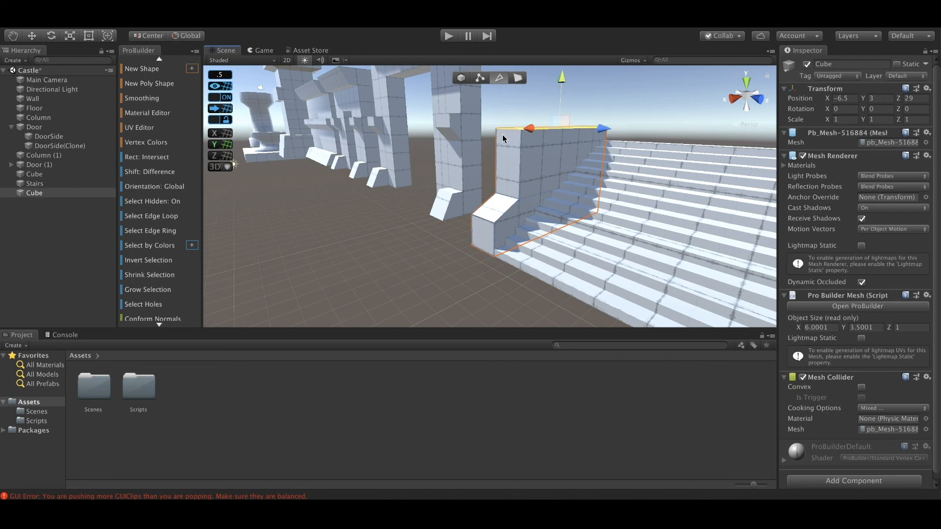
pyautogui.click(507, 133)
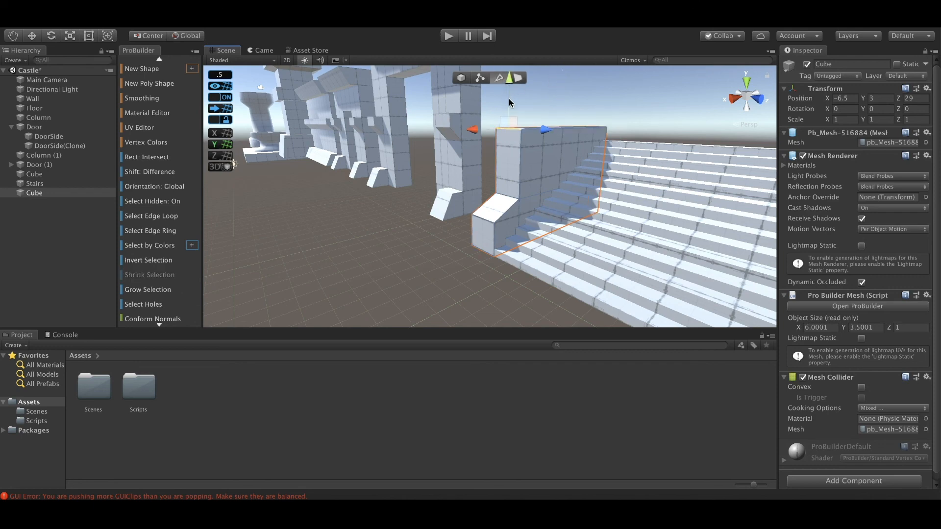
pyautogui.keyDown('alt'); pyautogui.moveTo(539, 127); pyautogui.dragTo(575, 133); pyautogui.keyUp('alt')
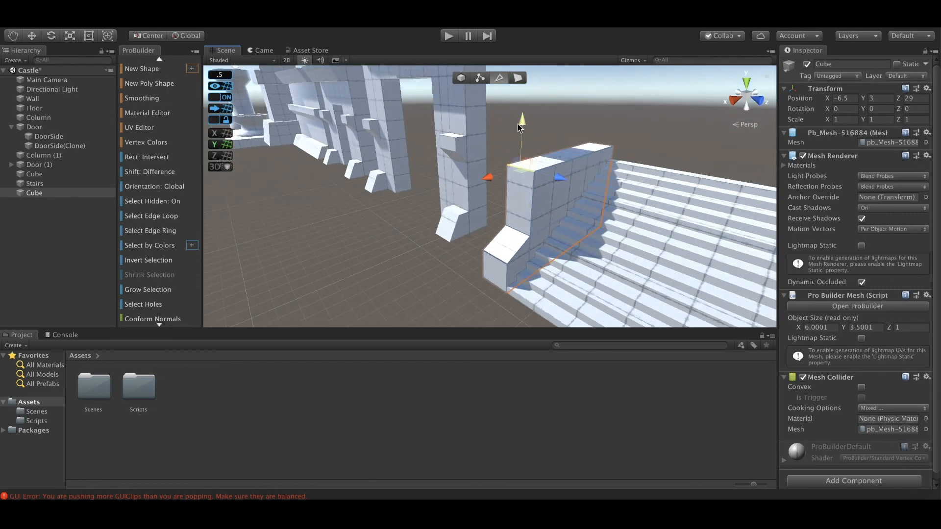
pyautogui.moveTo(520, 123); pyautogui.dragTo(387, 154)
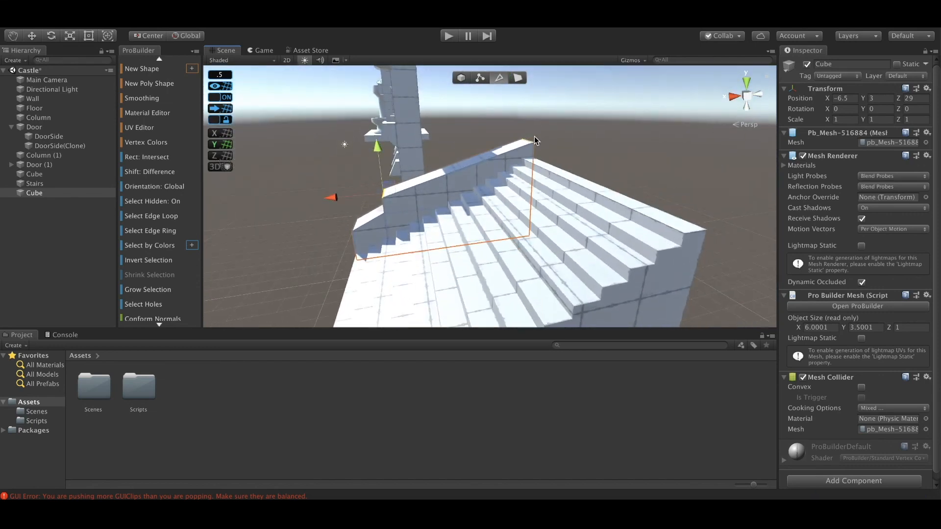
pyautogui.click(534, 140)
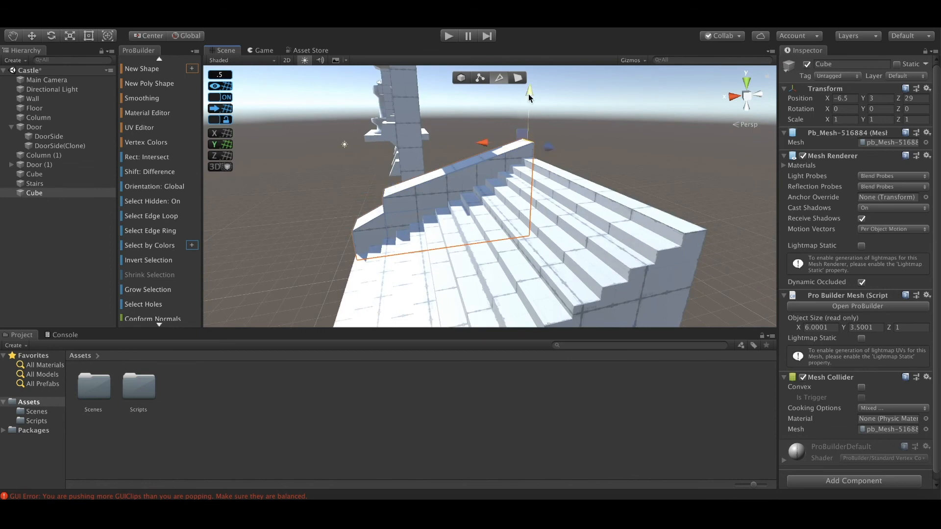
pyautogui.moveTo(529, 97); pyautogui.dragTo(527, 83)
pyautogui.keyDown('alt'); pyautogui.moveTo(594, 149); pyautogui.dragTo(657, 152); pyautogui.keyUp('alt')
pyautogui.keyDown('alt'); pyautogui.moveTo(657, 152); pyautogui.dragTo(617, 122, button='right'); pyautogui.keyUp('alt')
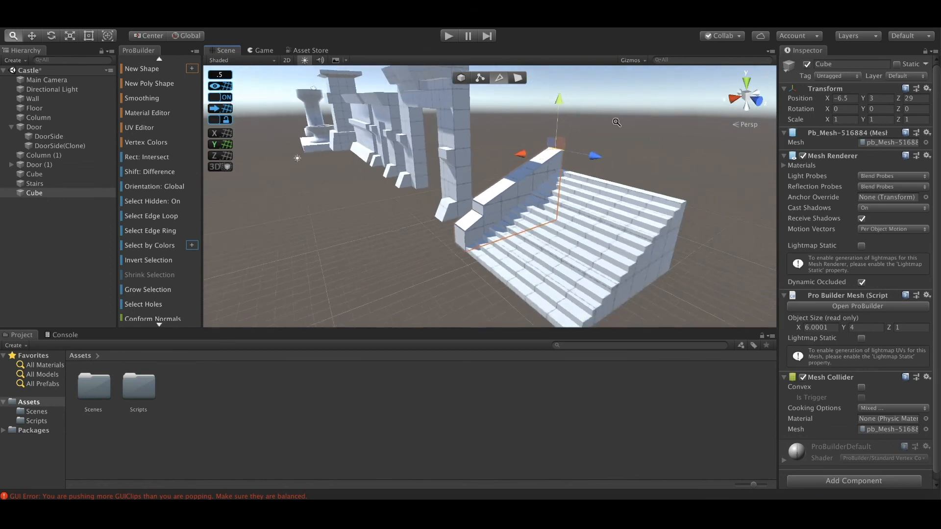
pyautogui.keyDown('alt'); pyautogui.moveTo(616, 122); pyautogui.dragTo(668, 139); pyautogui.keyUp('alt')
# Step: Duplicate the railing block and move the copy to the opposite side of the stairs, at Z 36
pyautogui.click(461, 77)
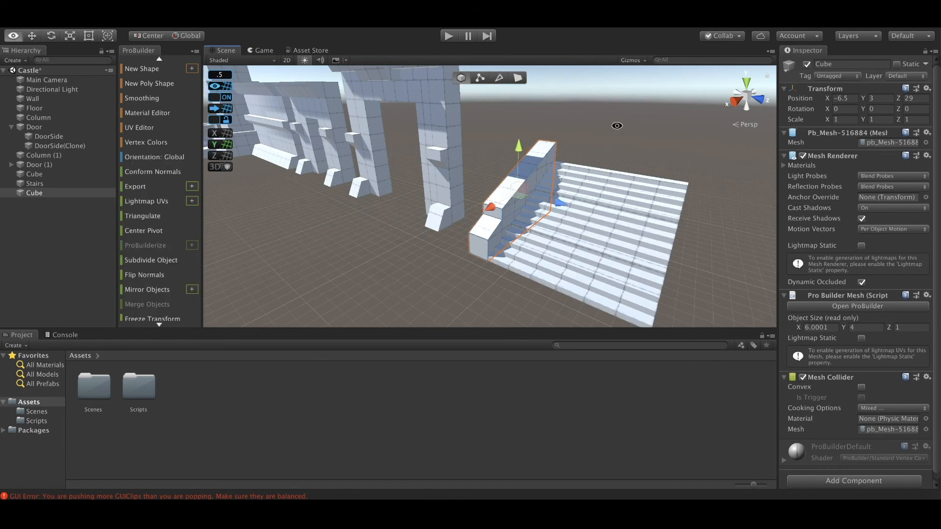
pyautogui.keyDown('alt'); pyautogui.moveTo(617, 125); pyautogui.dragTo(680, 147); pyautogui.keyUp('alt')
pyautogui.hotkey('ctrl', 'd')
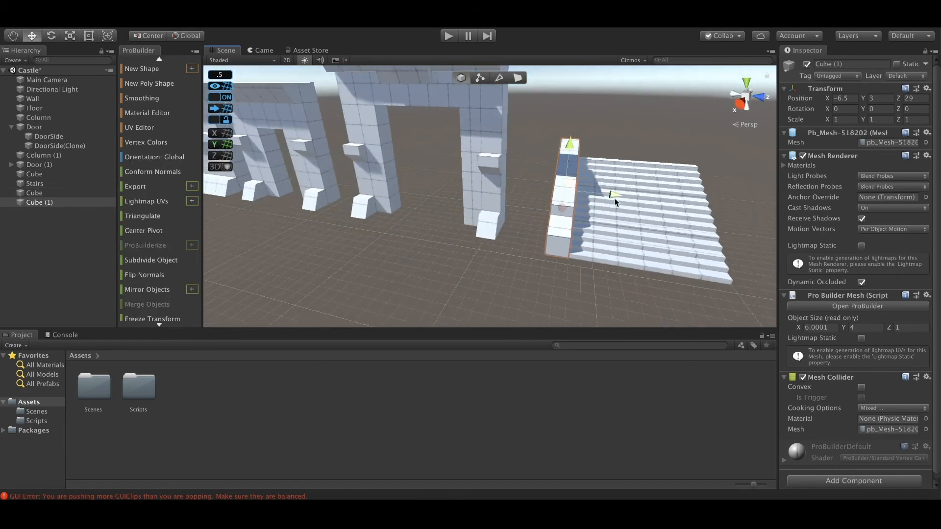
pyautogui.moveTo(614, 195); pyautogui.dragTo(746, 219)
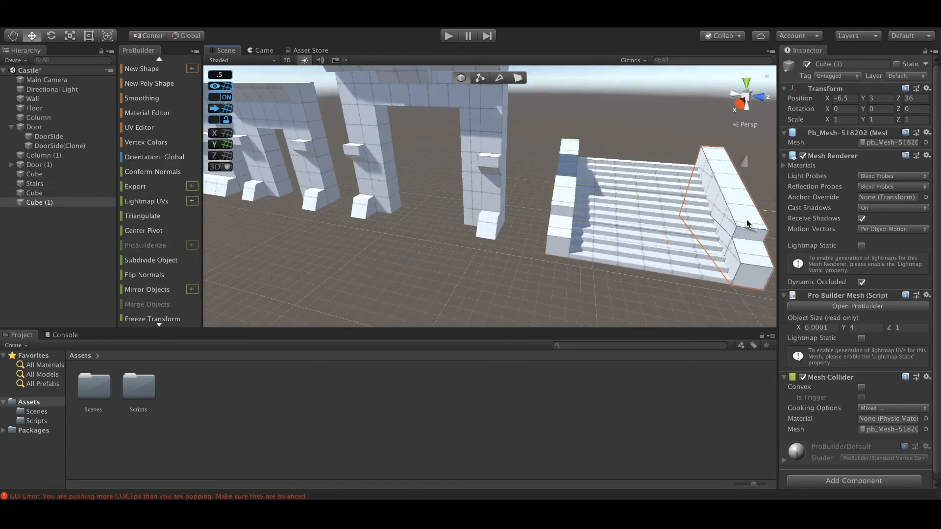
# Step: Rename both side blocks of the stairs as Railing
pyautogui.click(645, 288)
pyautogui.moveTo(645, 288); pyautogui.dragTo(583, 282, button='middle')
pyautogui.click(602, 231)
pyautogui.click(35, 194)
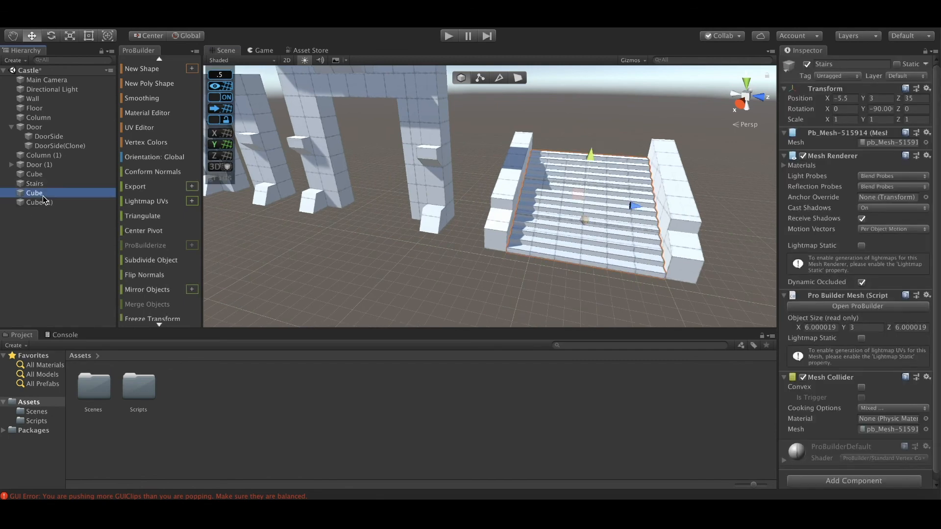
pyautogui.press('f')
pyautogui.click(37, 193)
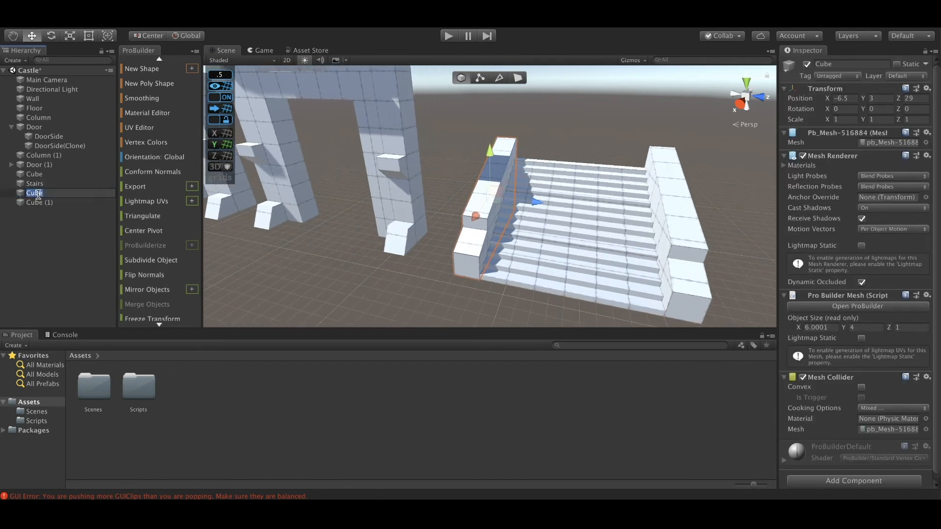
pyautogui.write('Railing')
pyautogui.click(35, 203)
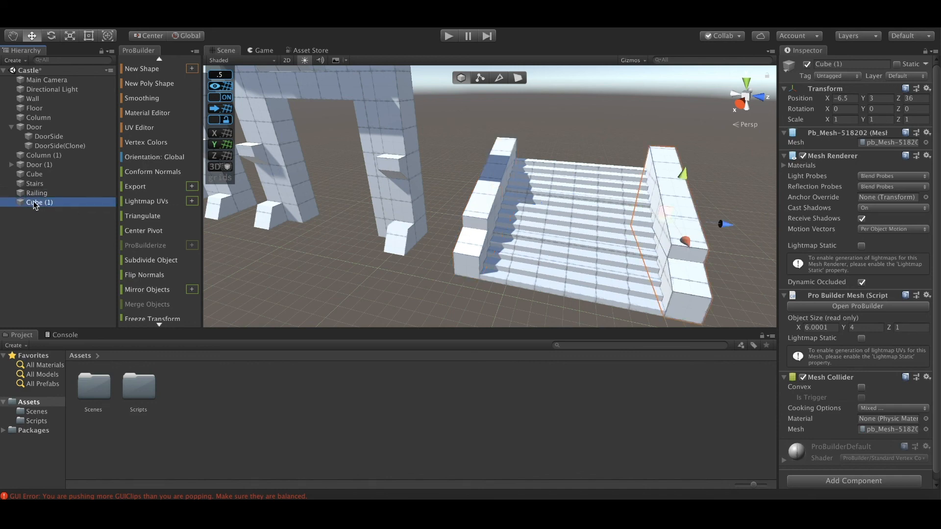
pyautogui.click(34, 204)
pyautogui.write('Railing')
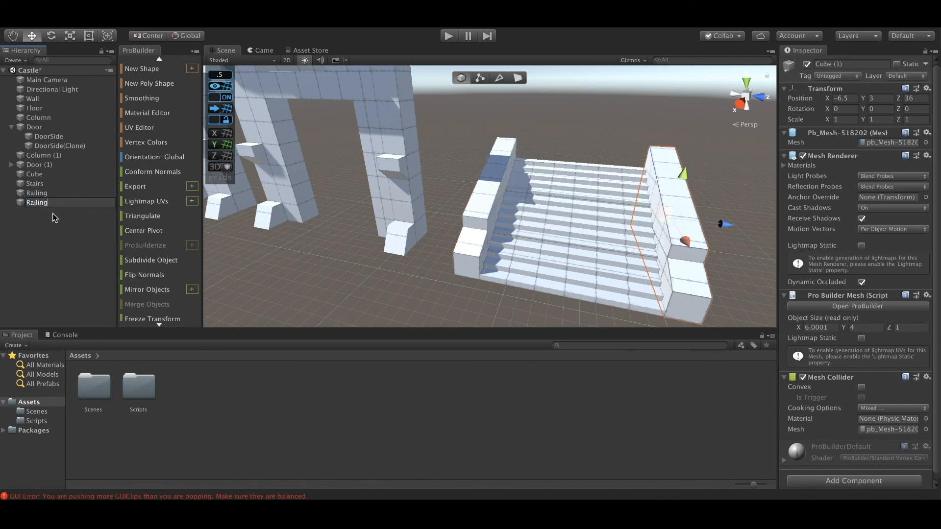
pyautogui.click(53, 214)
# Step: Parent both Railing objects to Stairs and collapse the group in the hierarchy
pyautogui.click(38, 203)
pyautogui.keyDown('shift'); pyautogui.click(37, 194); pyautogui.keyUp('shift')
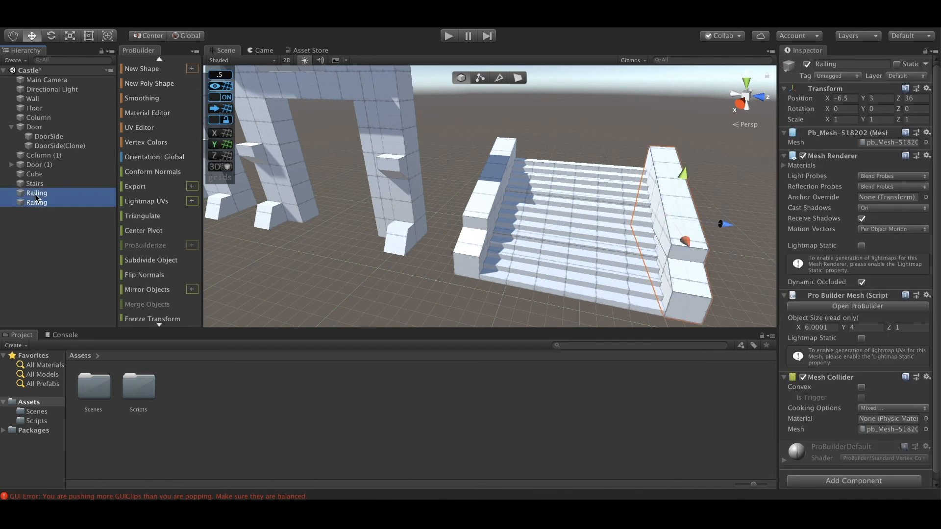
pyautogui.moveTo(38, 194); pyautogui.dragTo(30, 184)
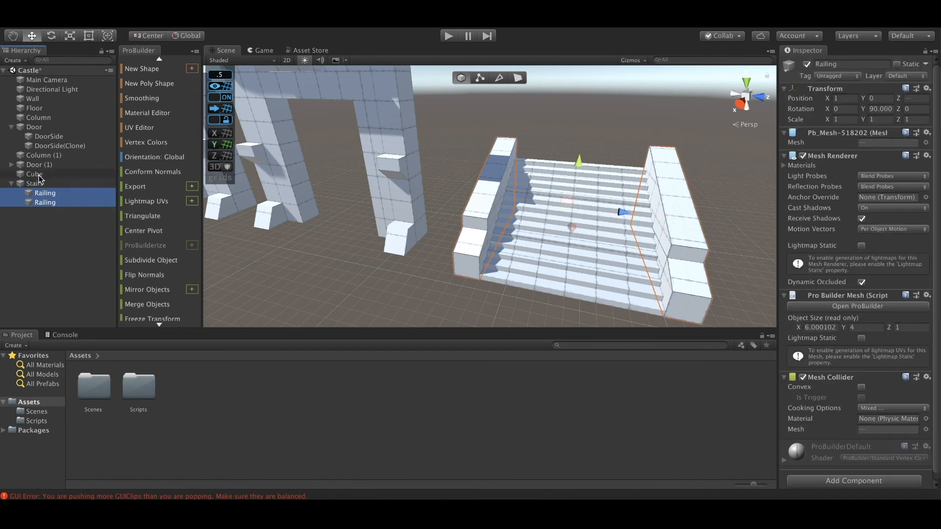
pyautogui.click(11, 183)
# Step: Rename the square pillar from its generic cube name to Big Column
pyautogui.scroll(-10, 363, 273)
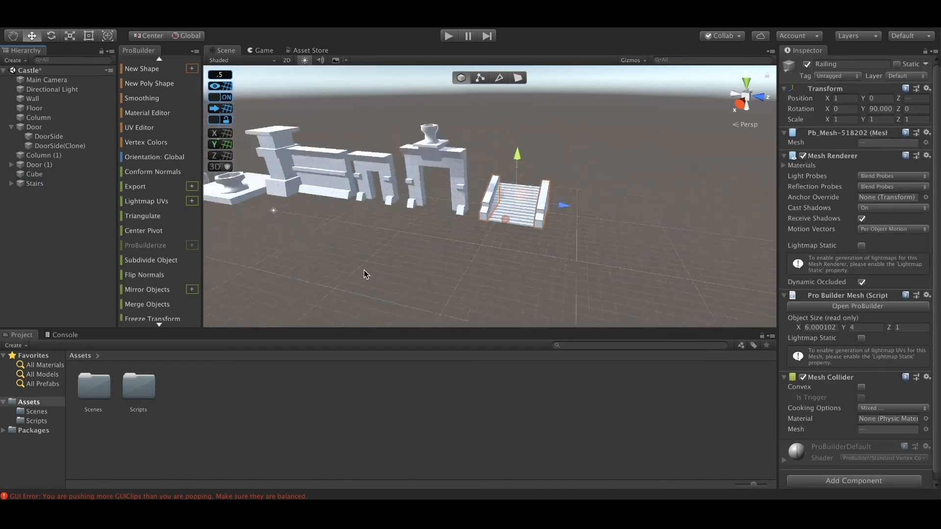
pyautogui.scroll(5, 364, 267)
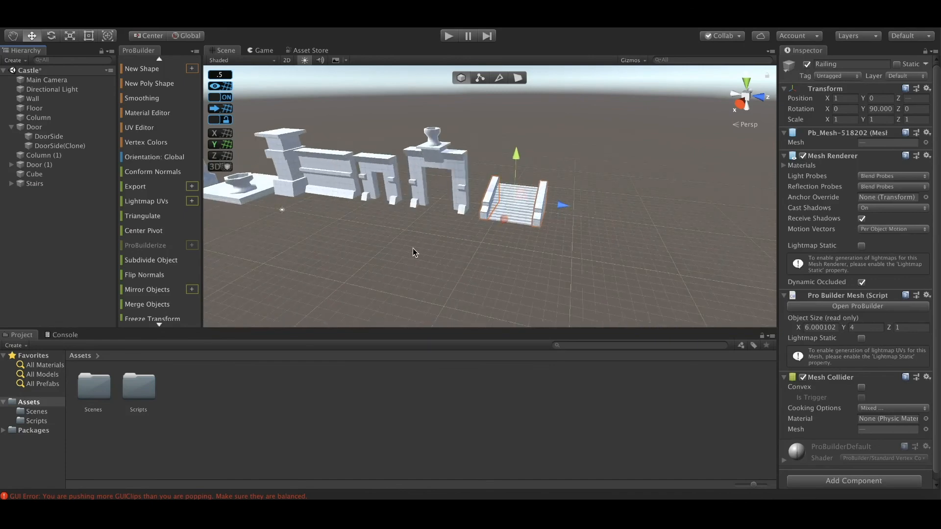
pyautogui.keyDown('alt'); pyautogui.moveTo(413, 250); pyautogui.dragTo(609, 281); pyautogui.keyUp('alt')
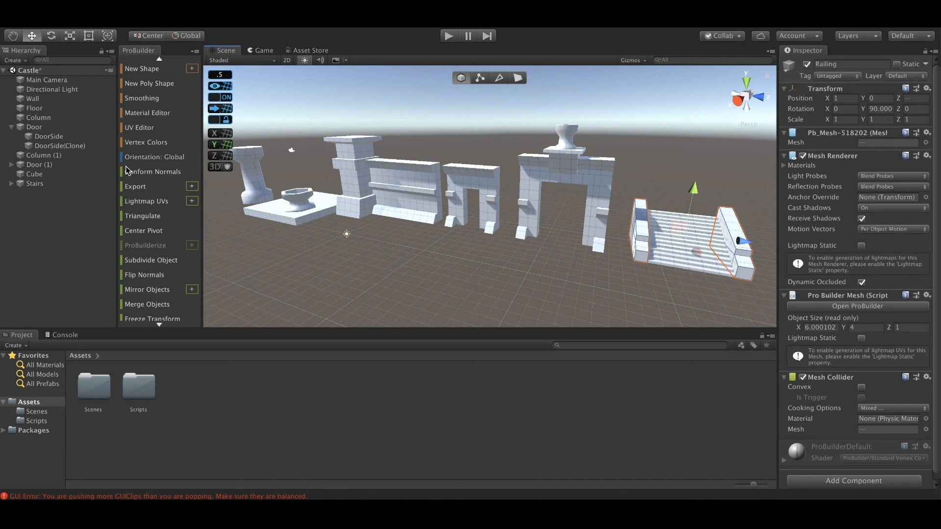
pyautogui.click(62, 184)
pyautogui.click(48, 174)
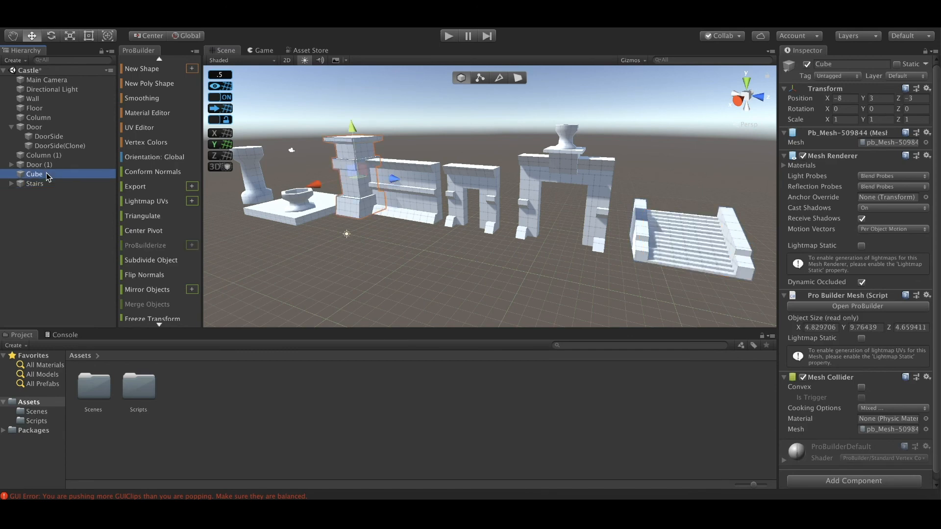
pyautogui.click(43, 175)
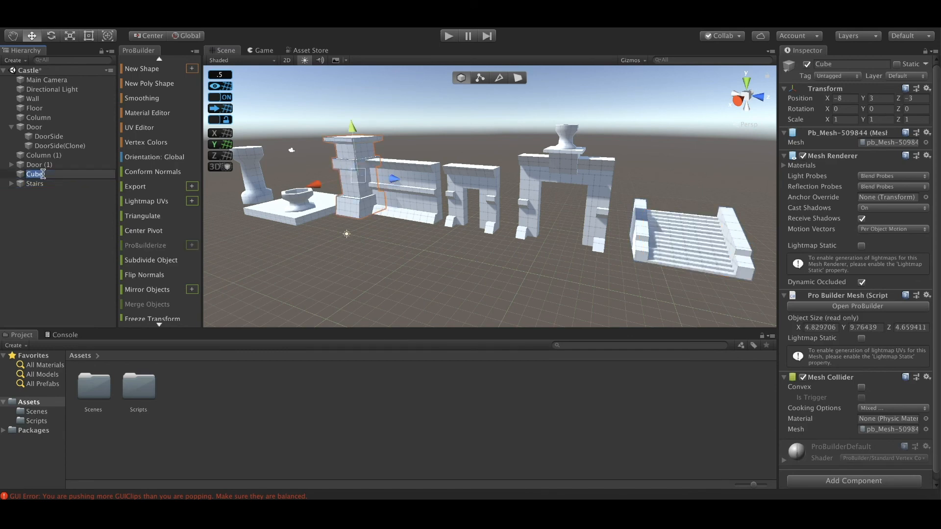
pyautogui.write('Big Column')
pyautogui.press('Return')
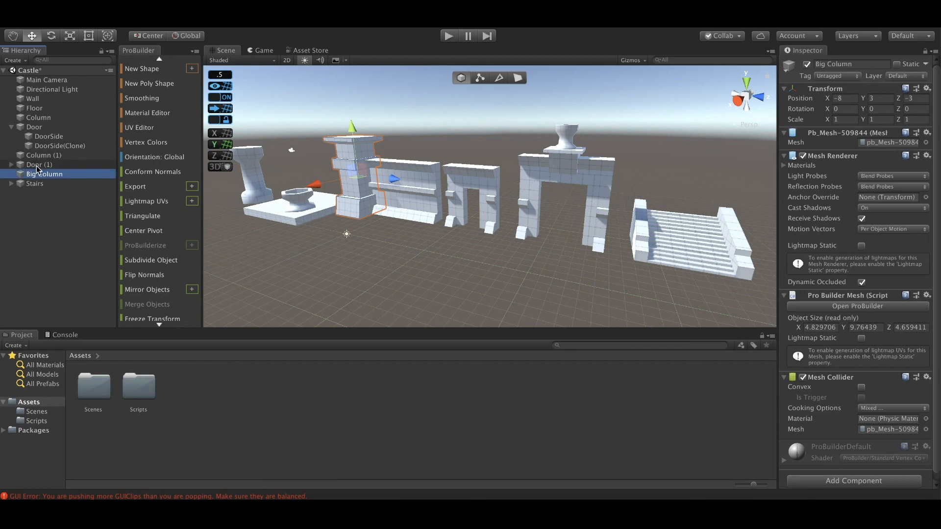
# Step: Rename the larger doorway object, Door (1), as Gate
pyautogui.click(48, 166)
pyautogui.click(49, 168)
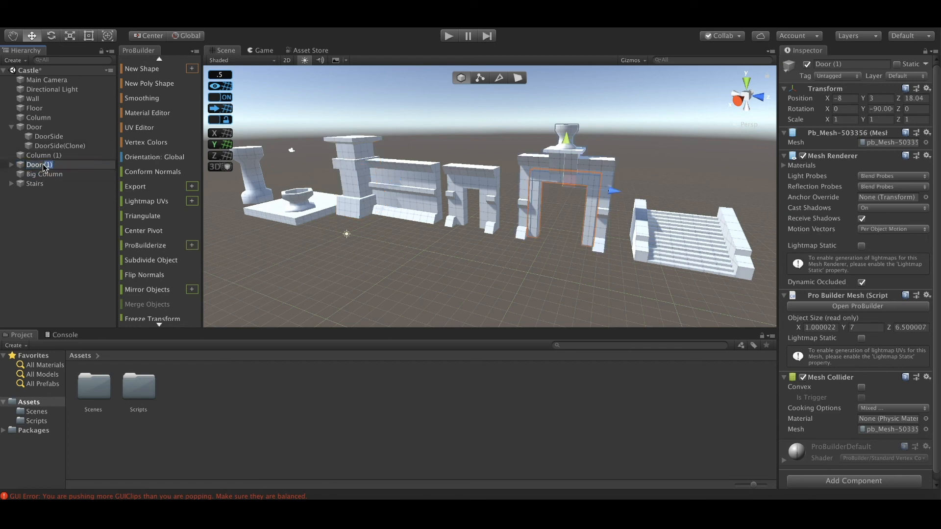
pyautogui.write('Gate')
pyautogui.press('Return')
pyautogui.click(44, 154)
pyautogui.click(34, 164)
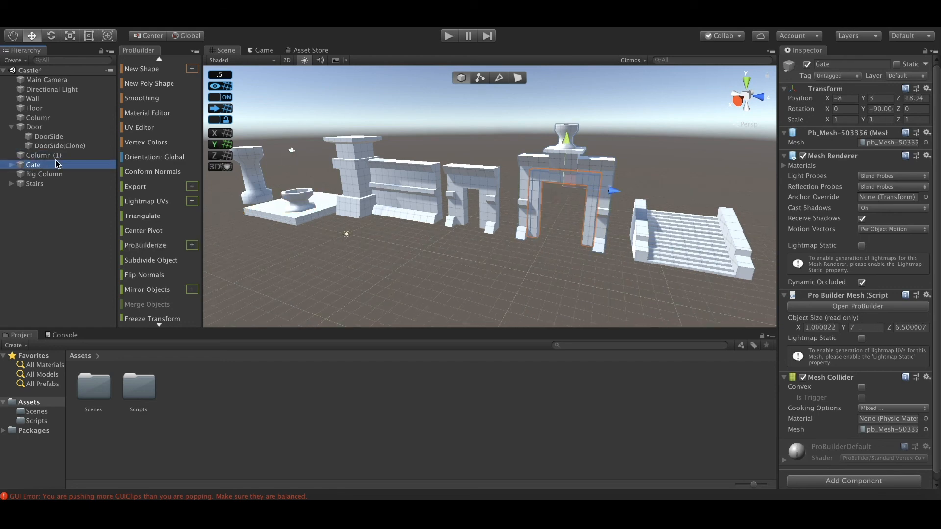
# Step: Rename the bowl-shaped Column (1) object as Column, collapse the Door group in the hierarchy, and clear the selection
pyautogui.click(59, 156)
pyautogui.click(64, 156)
pyautogui.doubleClick(55, 155)
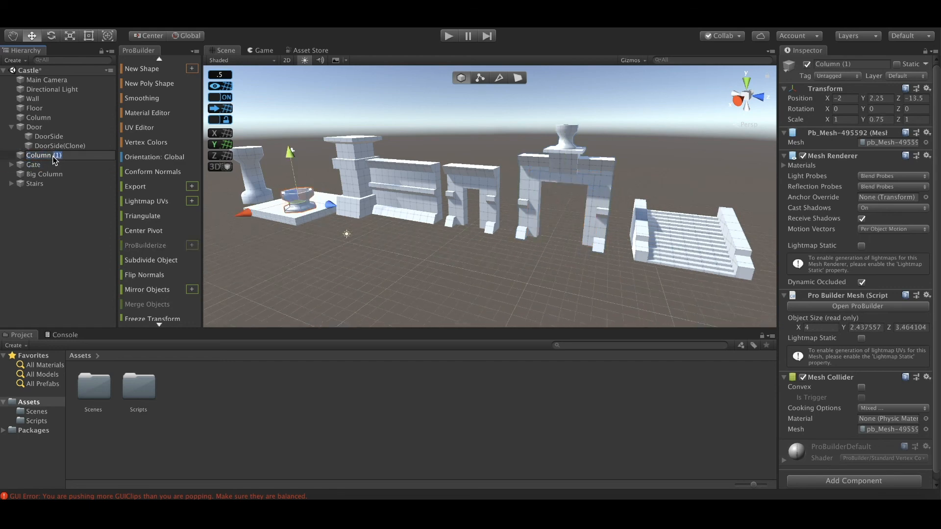
pyautogui.press('BackSpace')
pyautogui.press('Return')
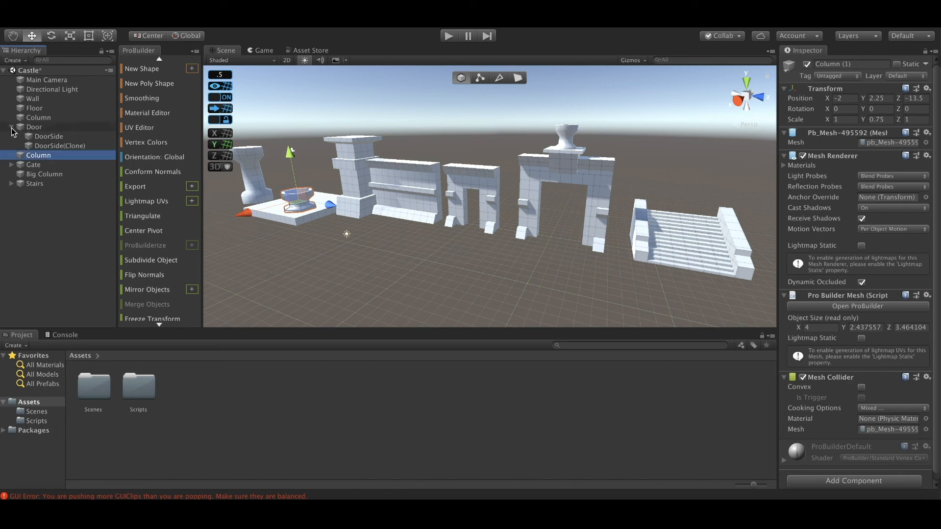
pyautogui.click(11, 128)
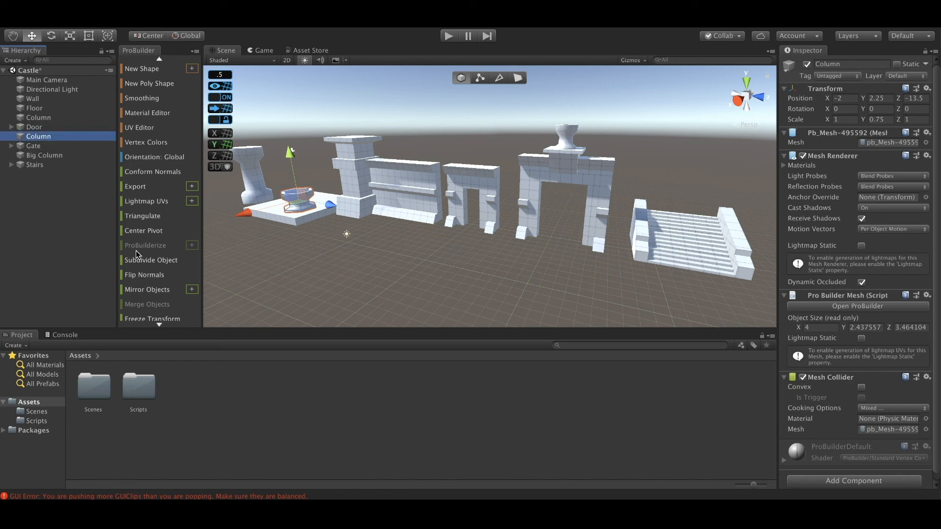
pyautogui.click(420, 274)
pyautogui.keyDown('alt'); pyautogui.moveTo(445, 252); pyautogui.dragTo(539, 245); pyautogui.keyUp('alt')
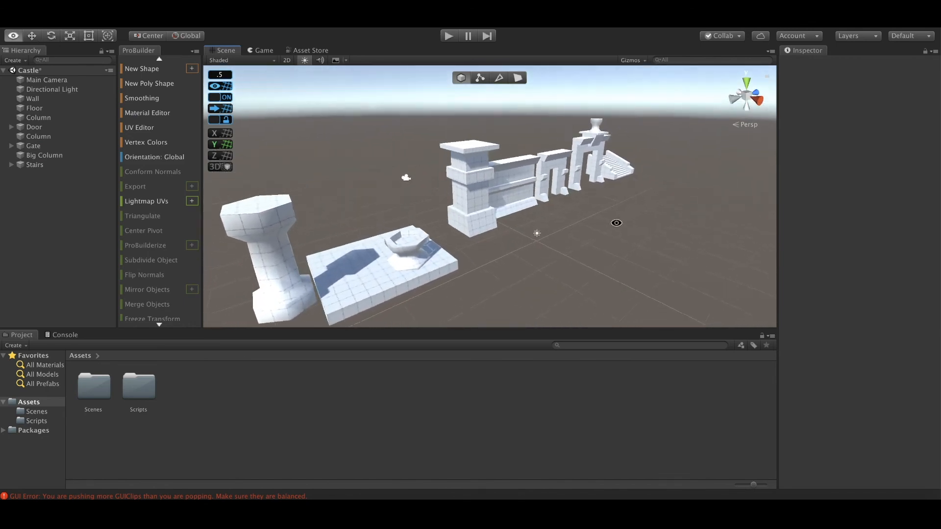